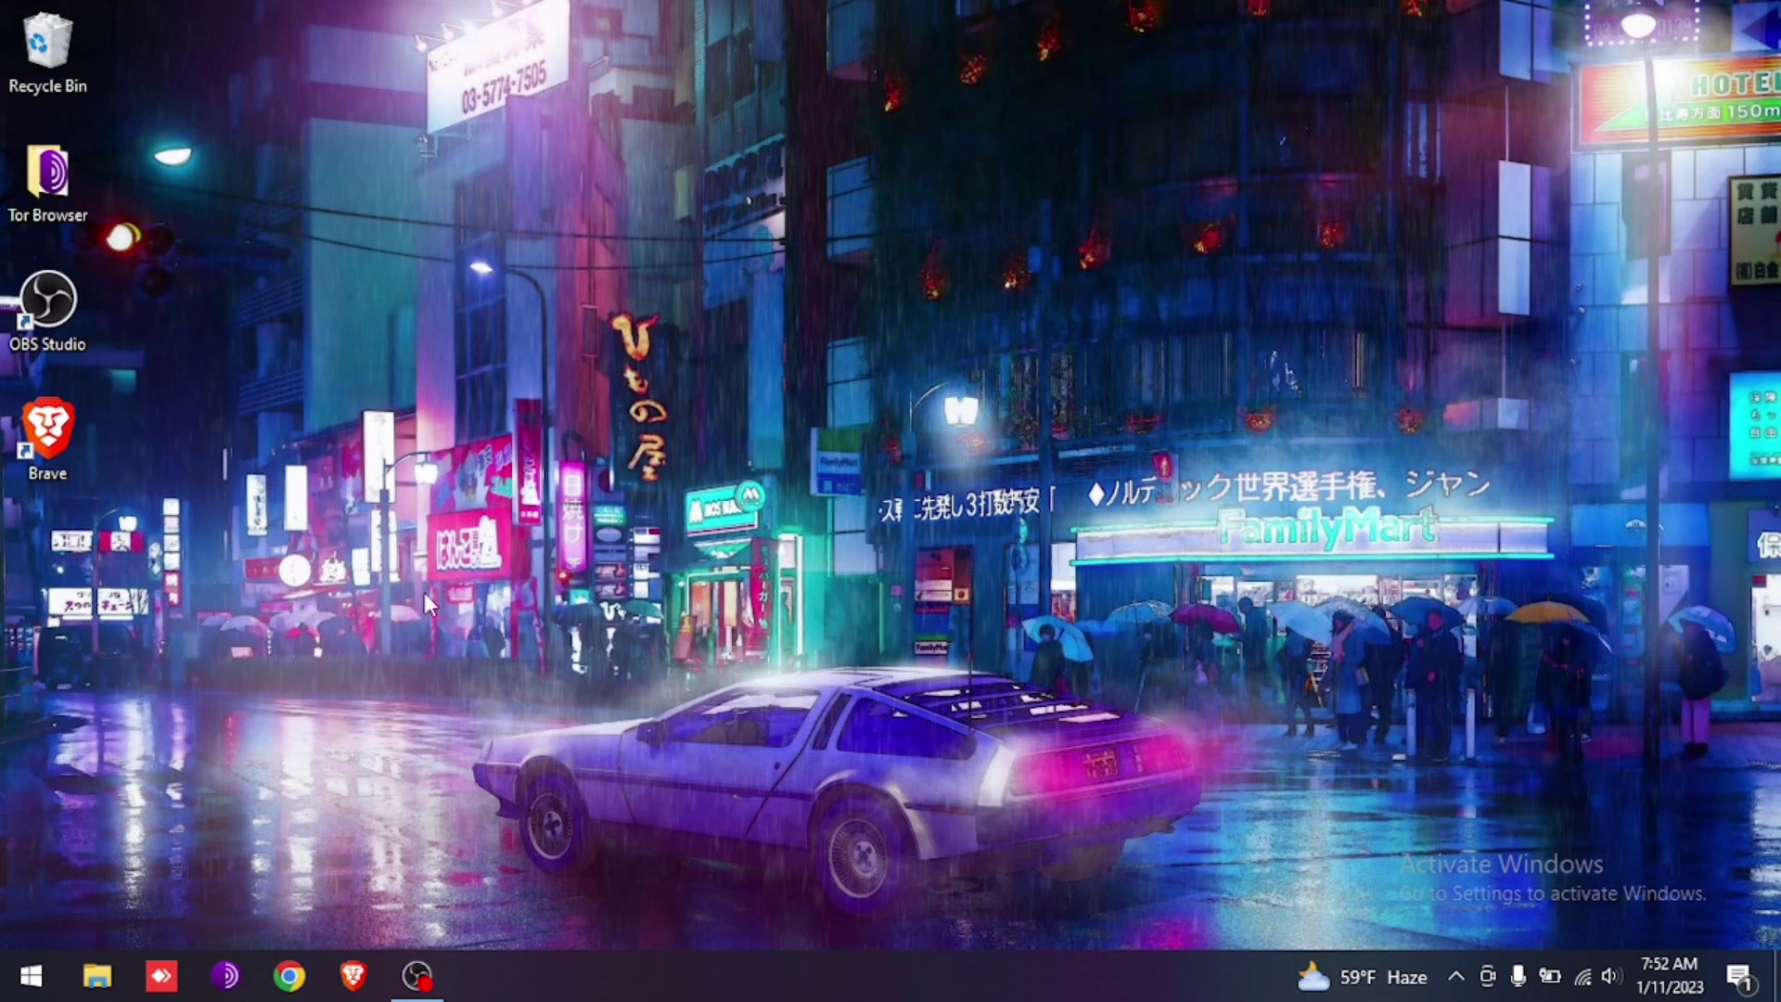
# Step: Launch Brave and run a web search for 'opendns'
pyautogui.doubleClick(53, 435)
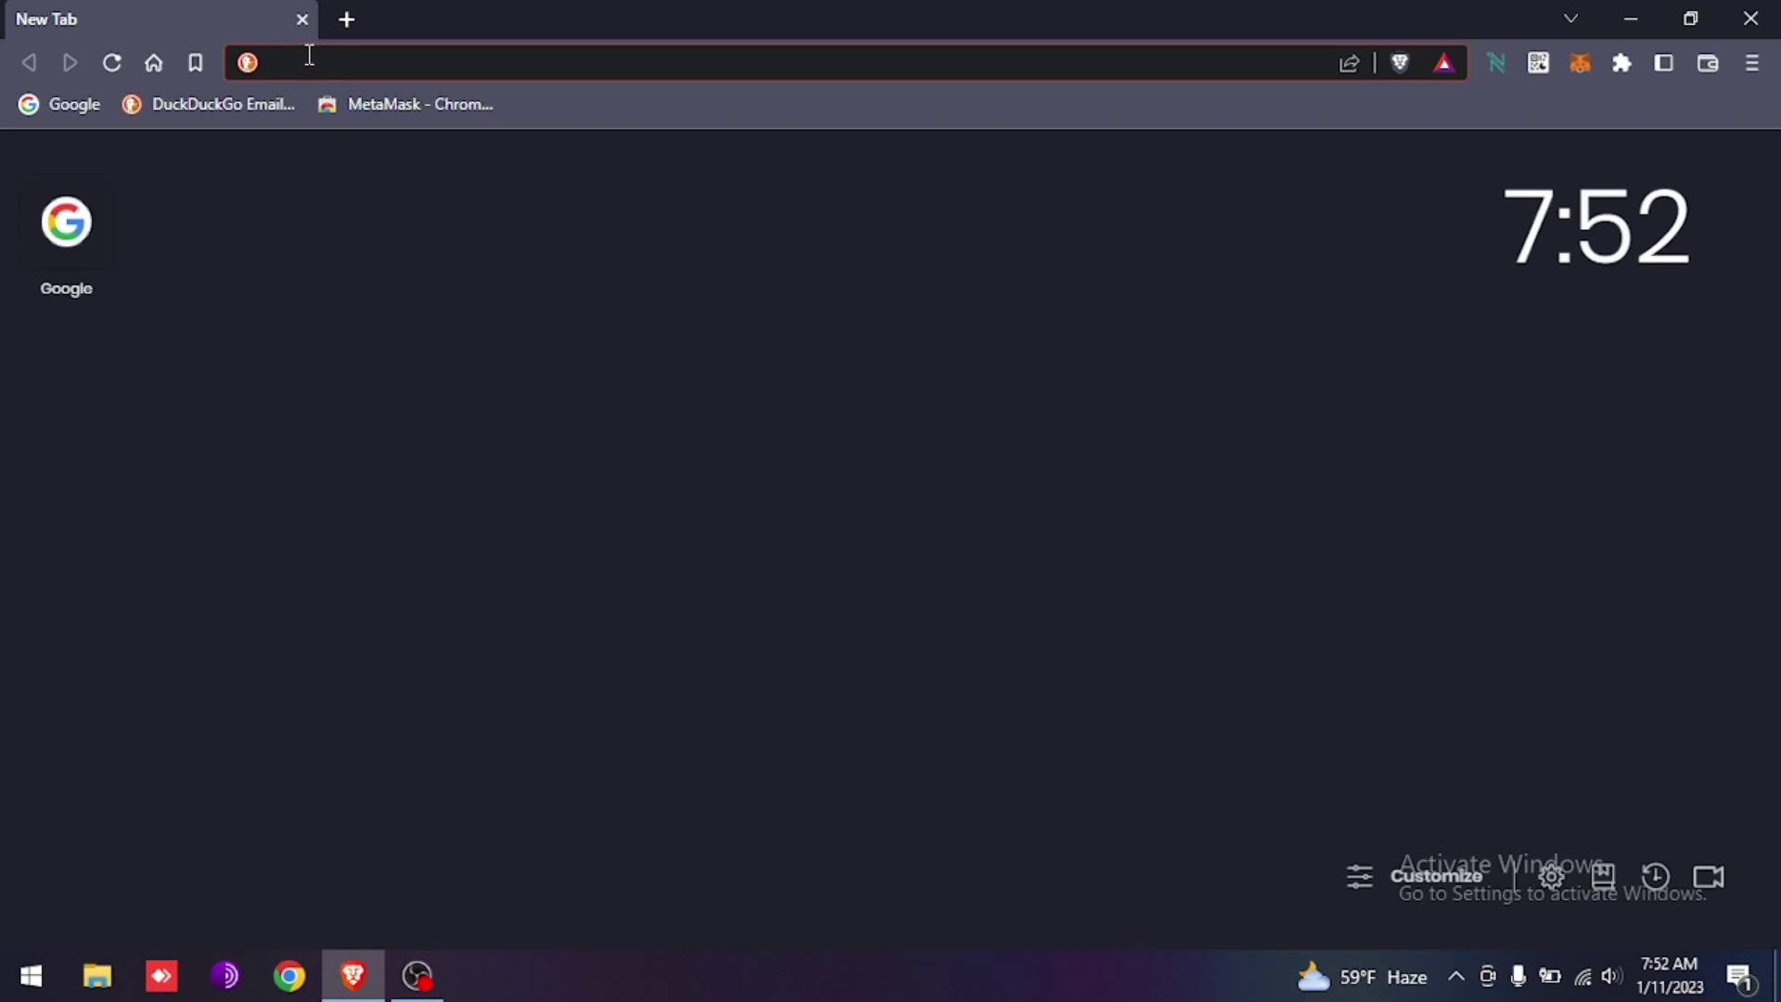
pyautogui.write('o')
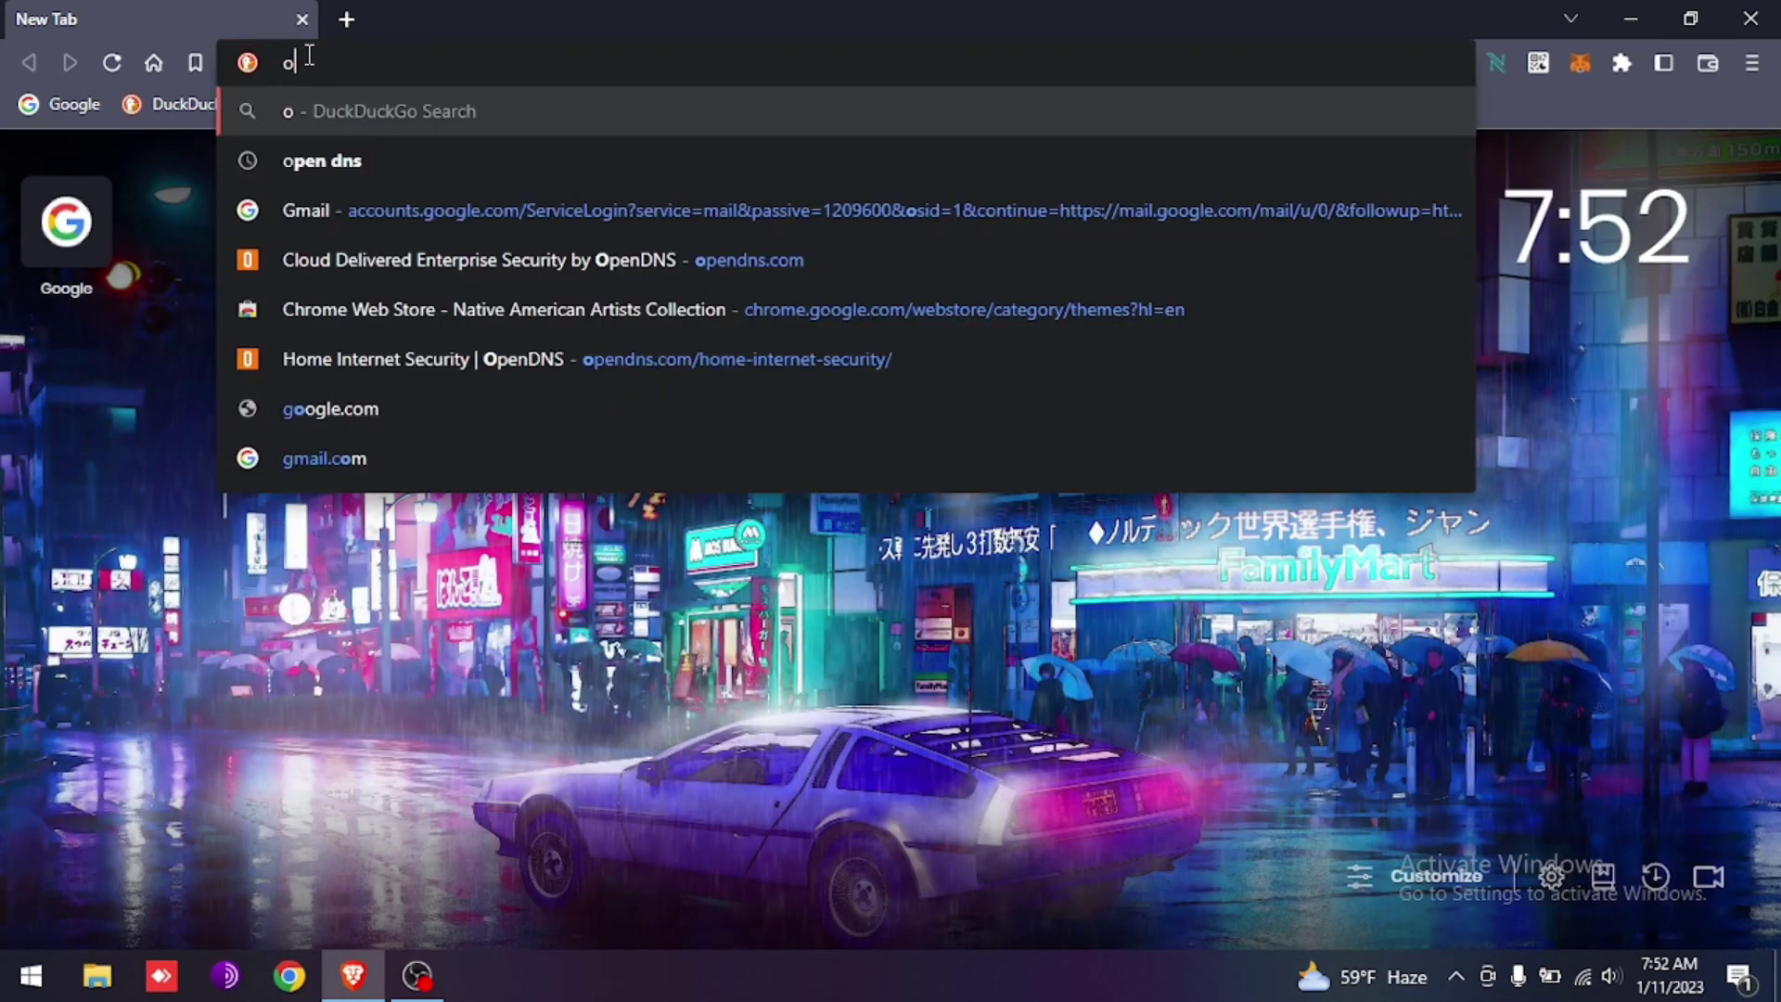
pyautogui.write('pe')
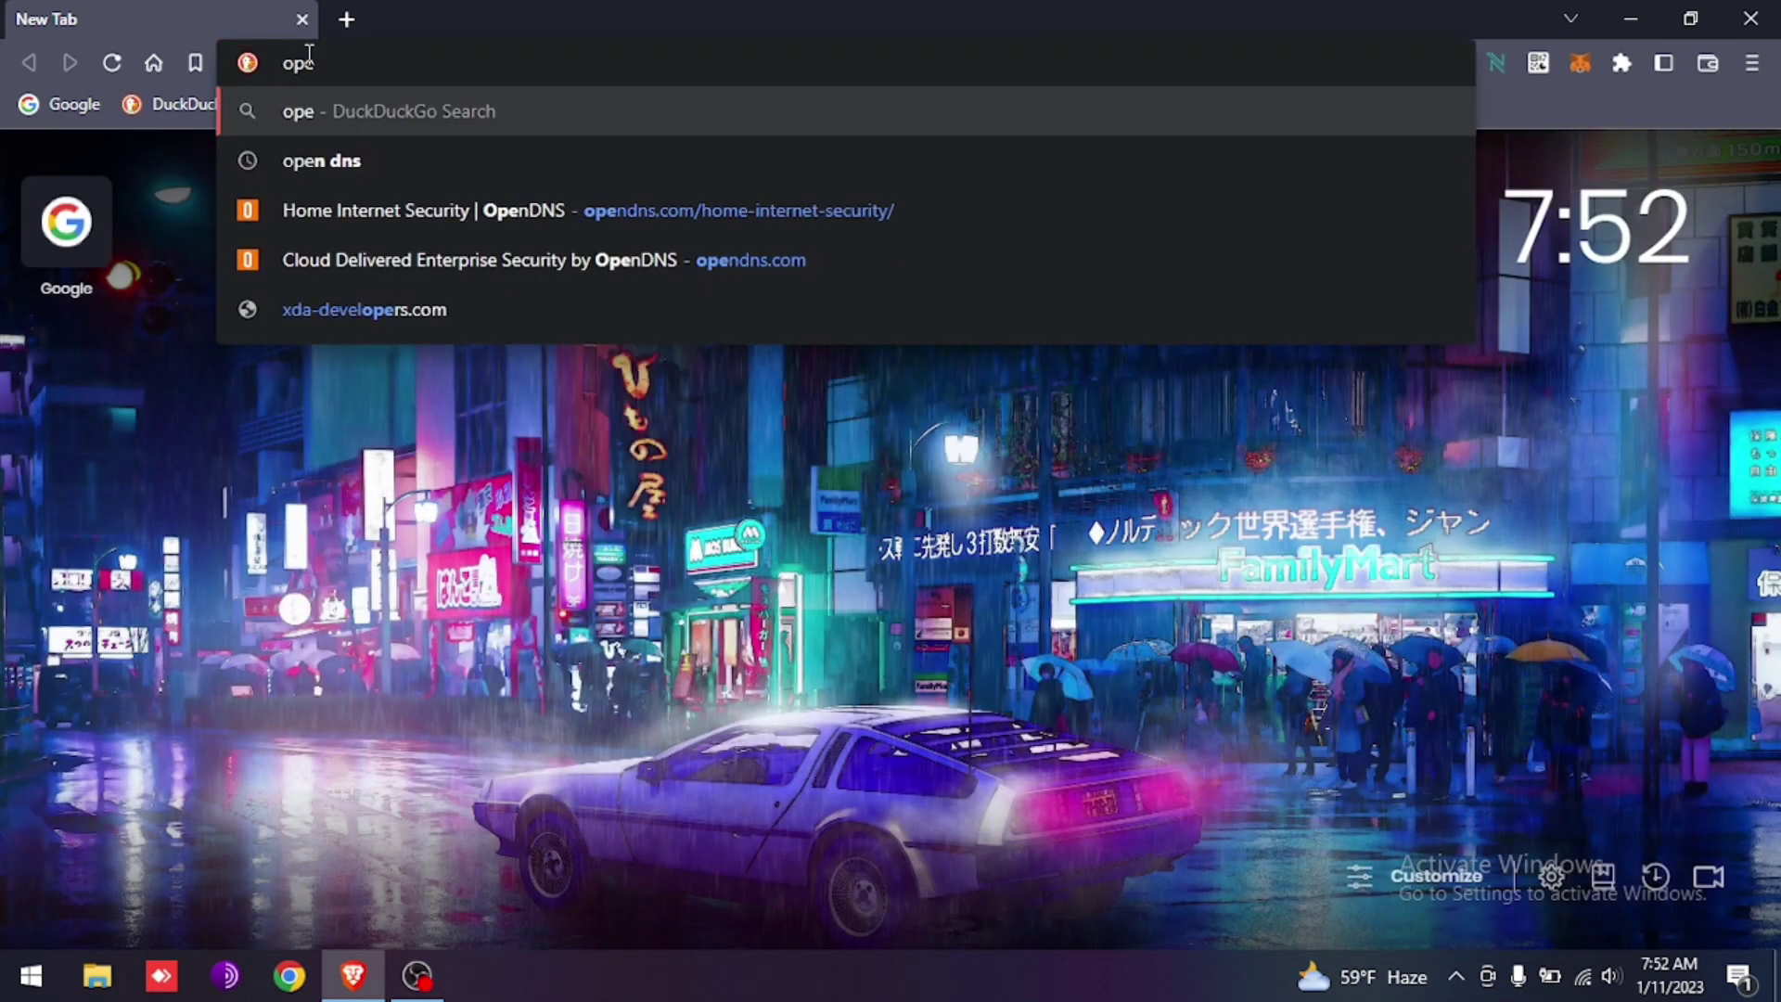
pyautogui.write('nd')
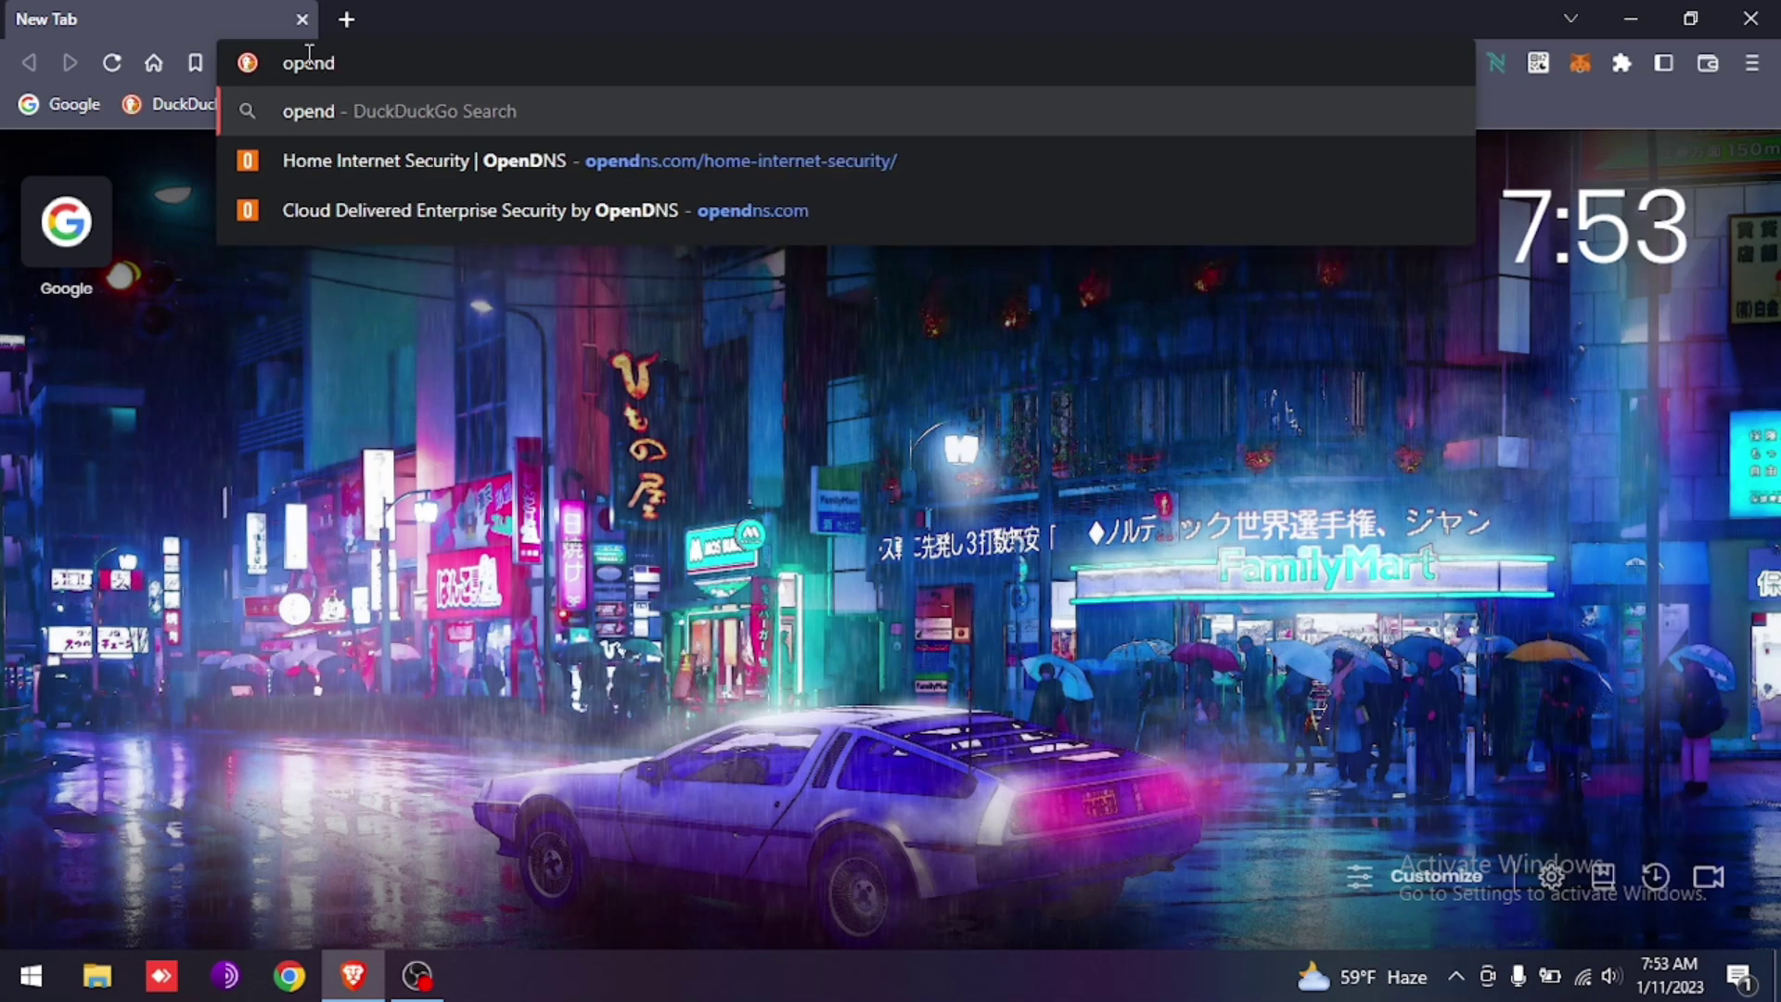
pyautogui.write('ns')
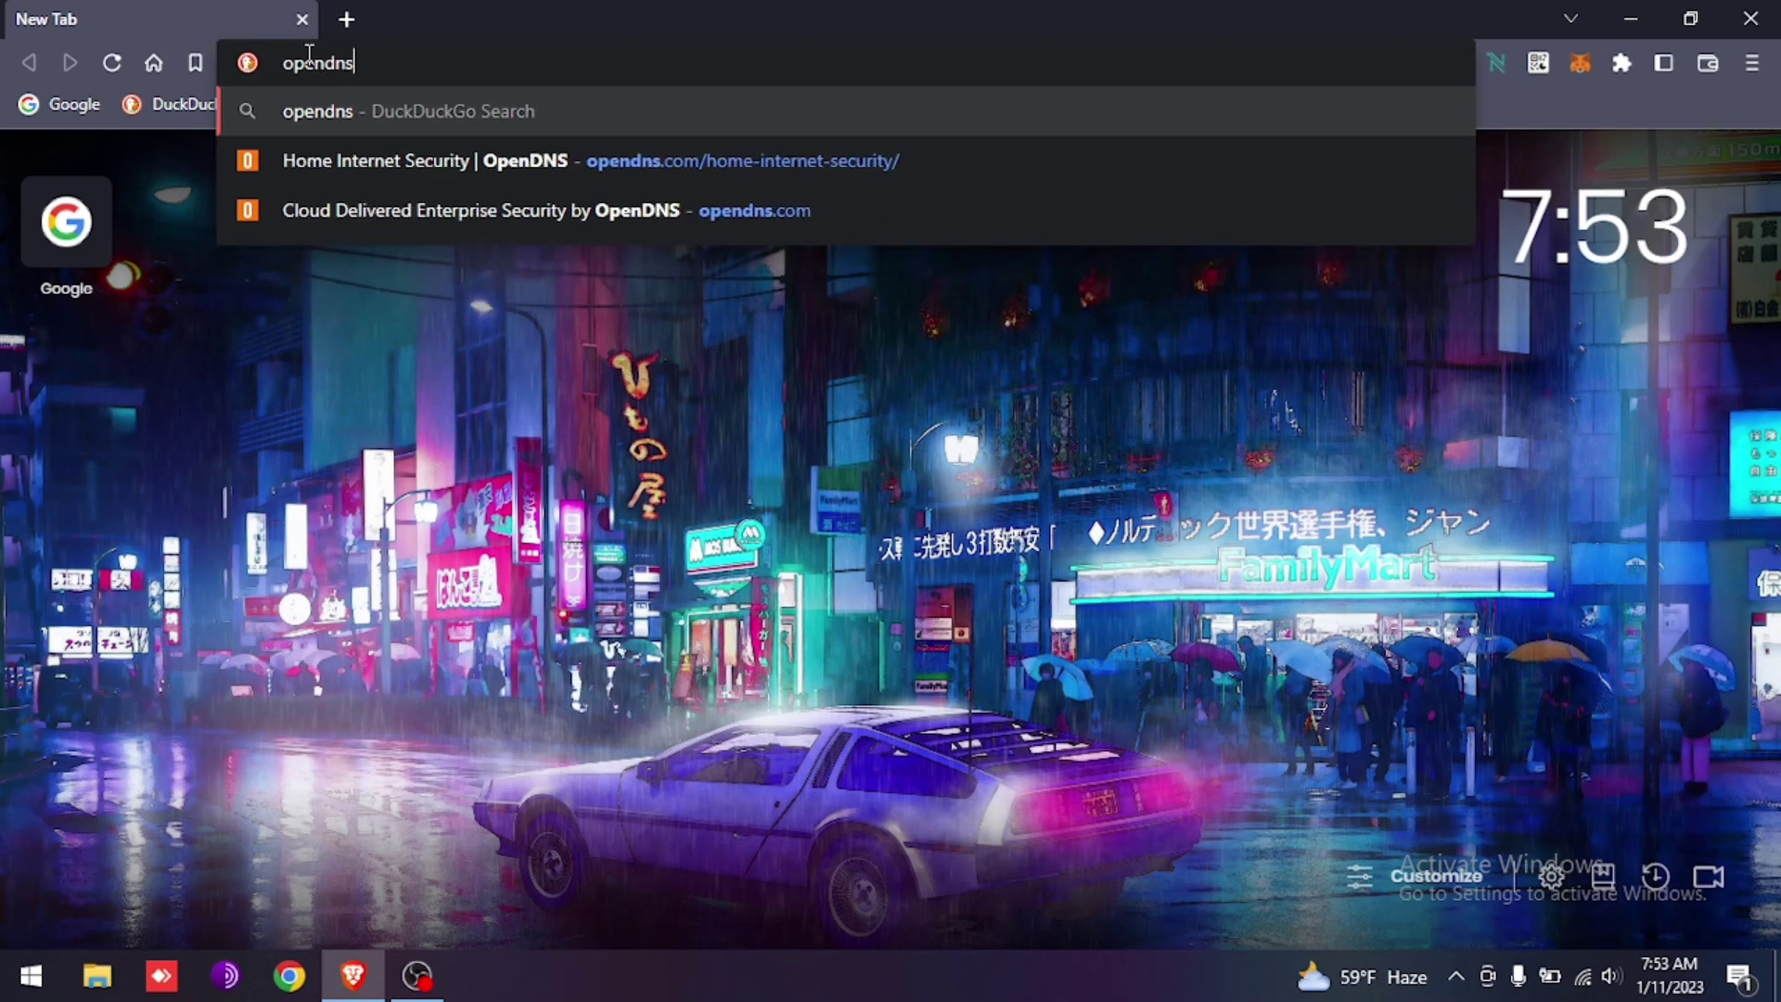
pyautogui.press('Return')
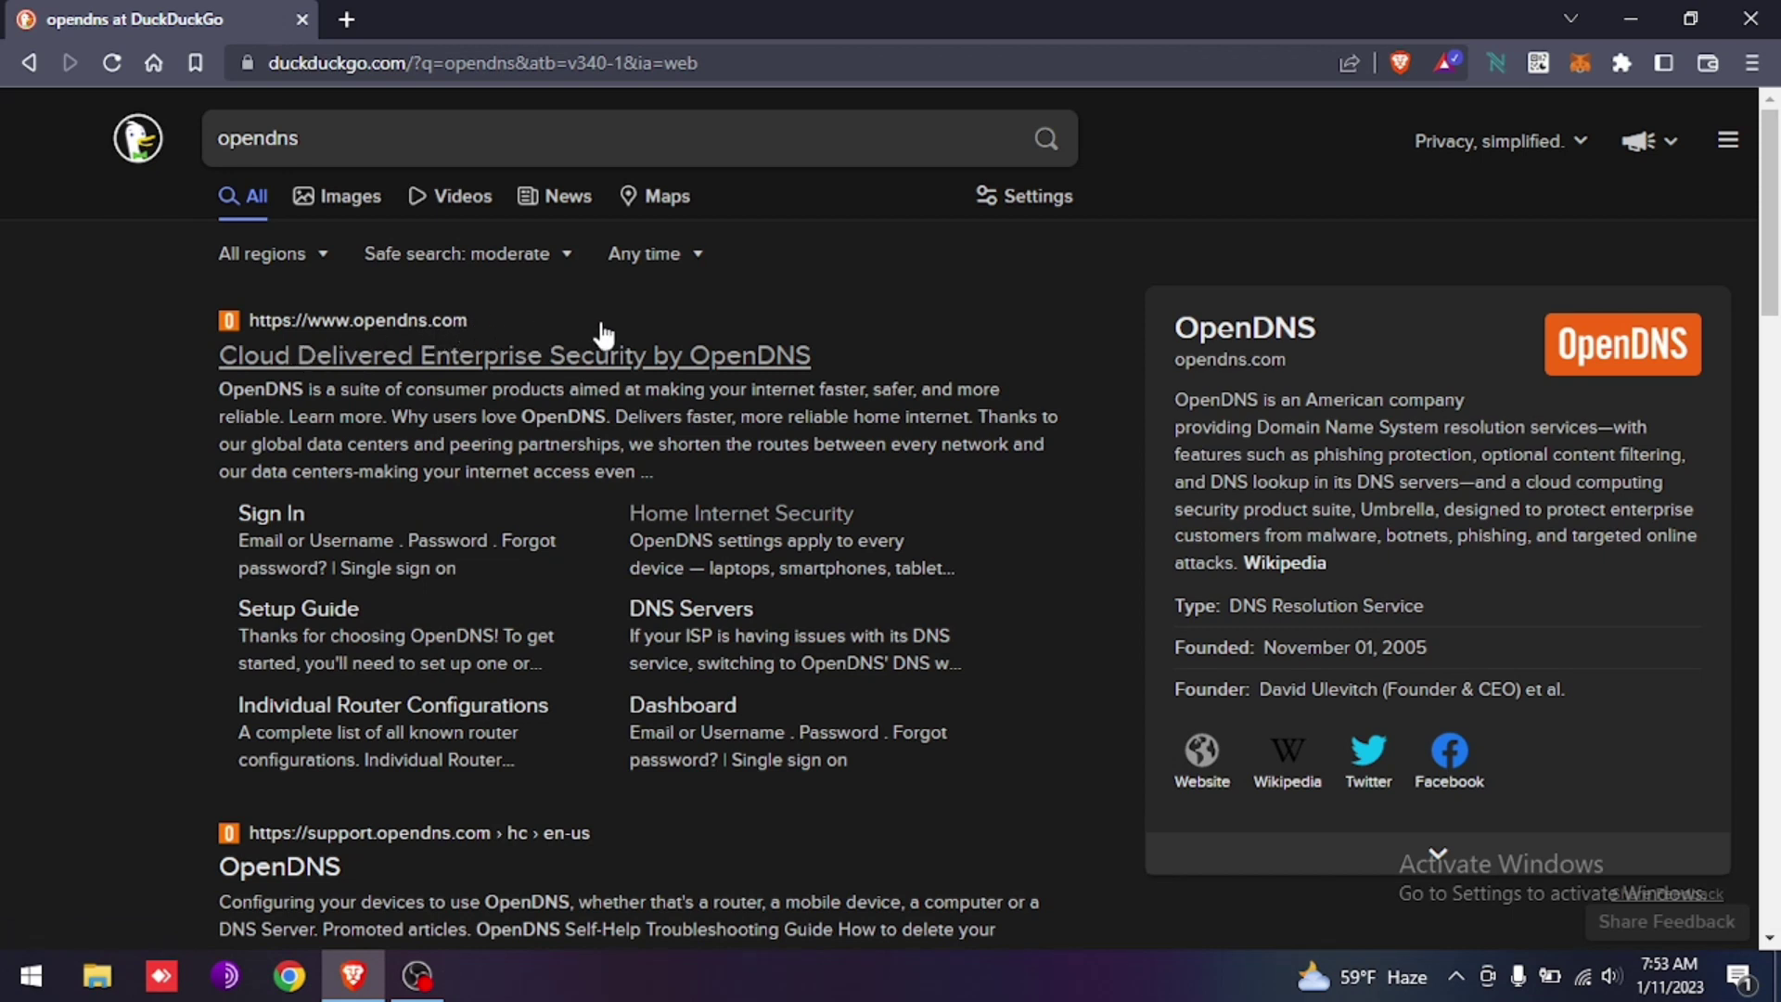
# Step: Go to opendns.com and open the Consumer section's LEARN MORE page
pyautogui.click(482, 356)
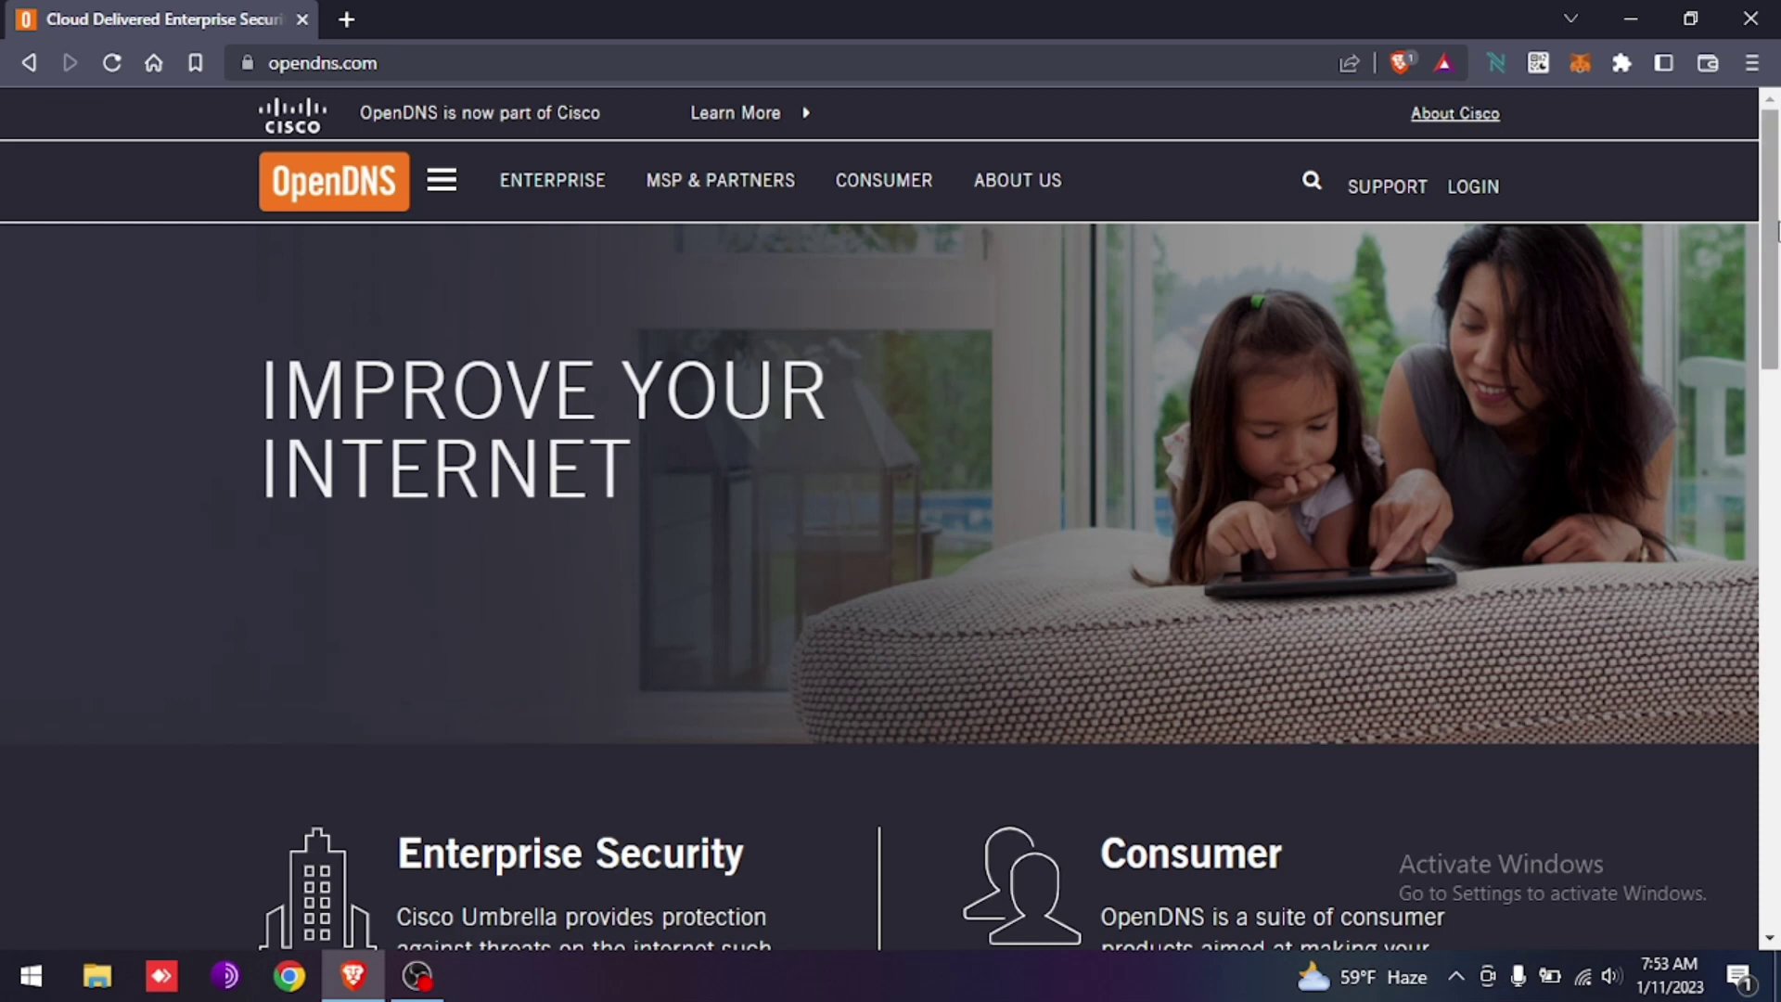
pyautogui.moveTo(1775, 230); pyautogui.dragTo(1776, 334)
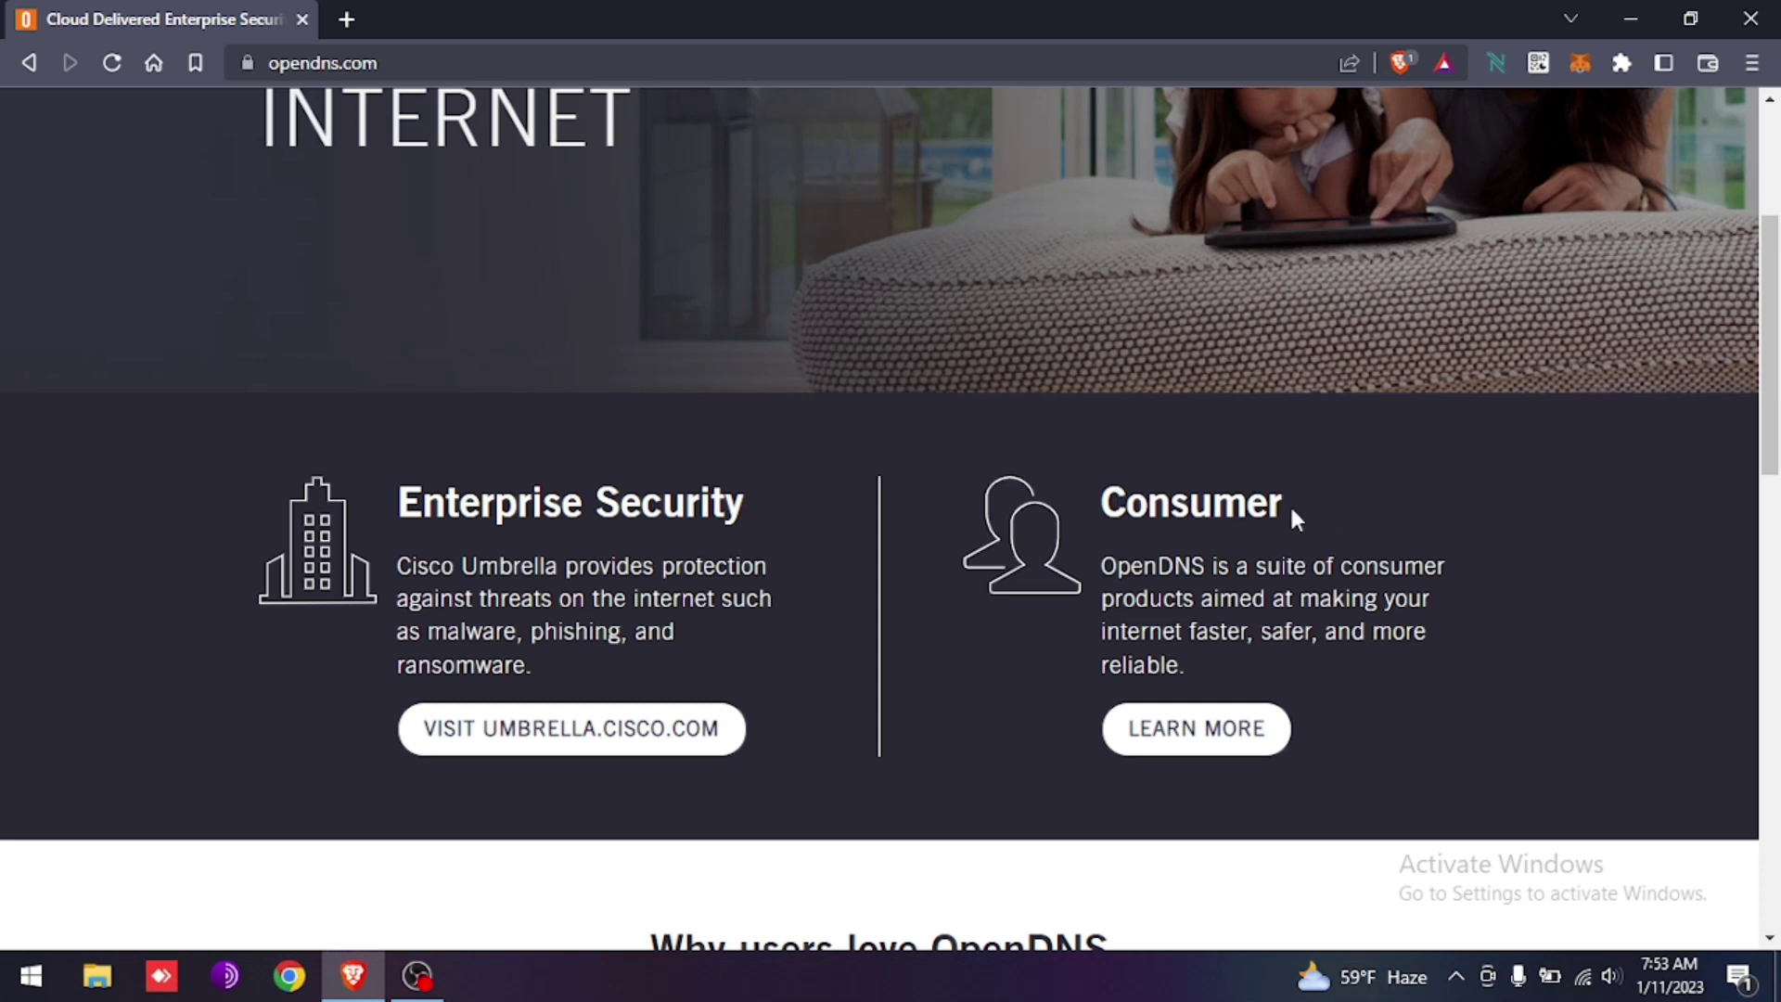
pyautogui.click(1194, 733)
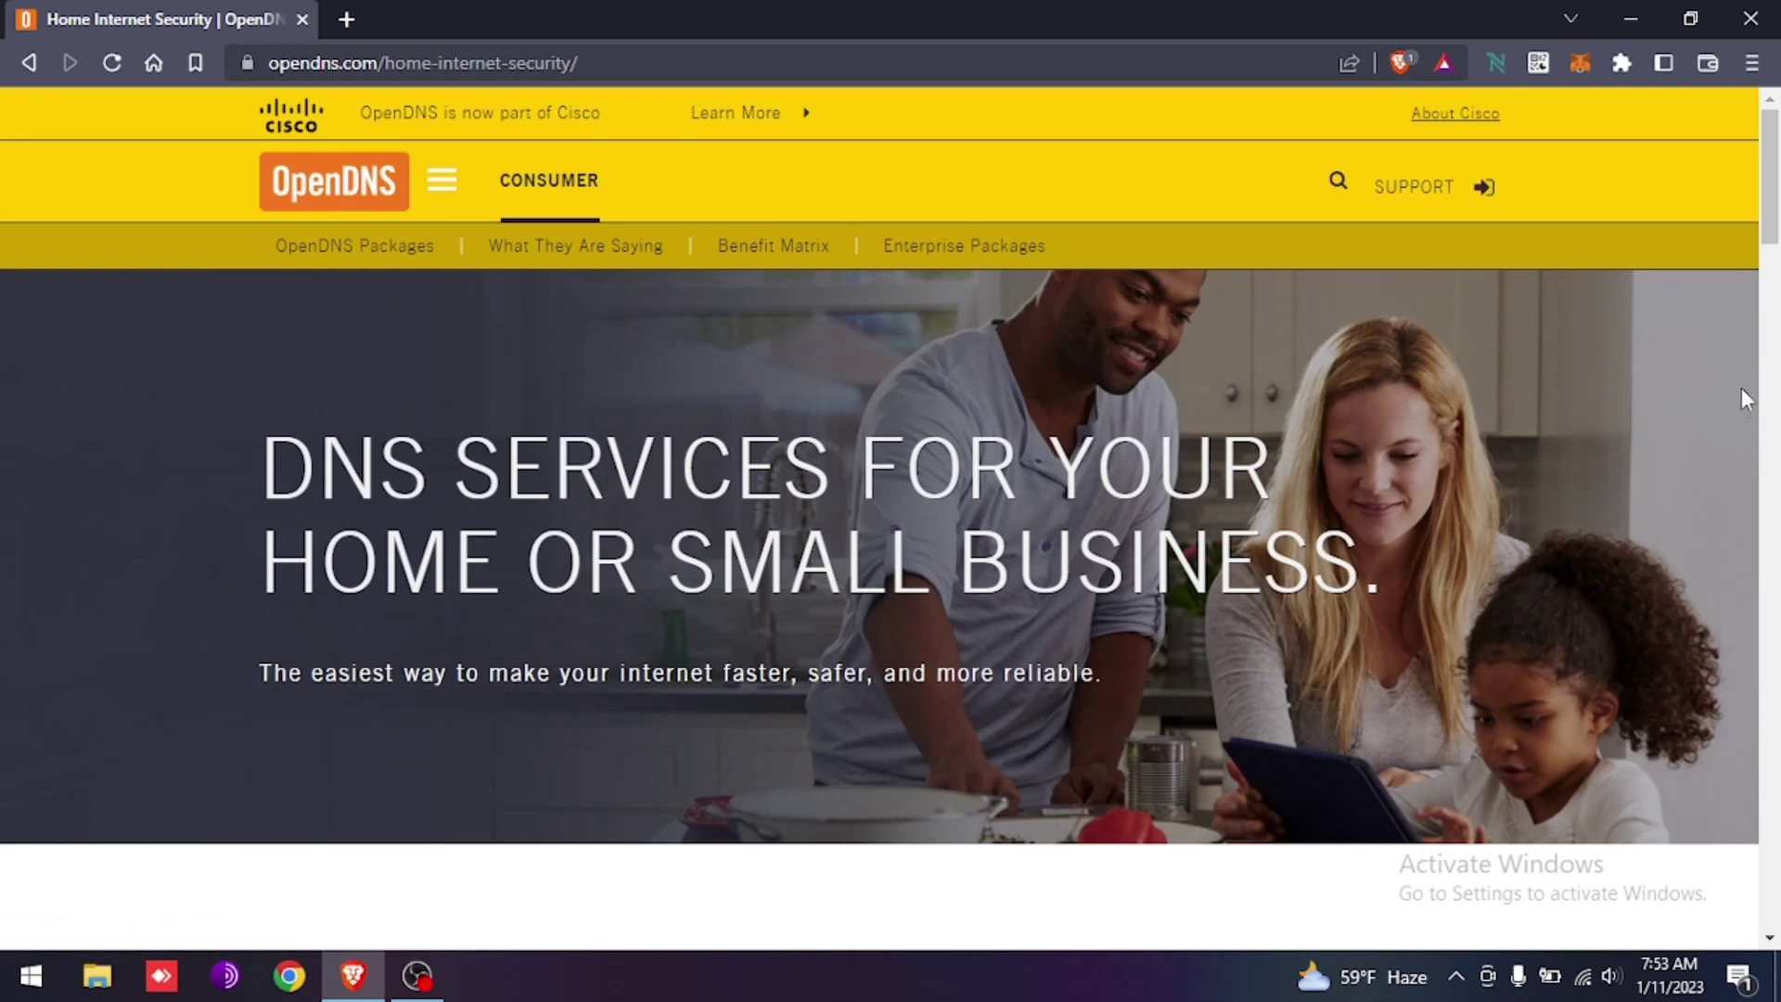
# Step: Scroll to the plan cards: Family Shield, Home, Home VIP ($19.95/year) and Umbrella Prosumer
pyautogui.moveTo(1770, 192); pyautogui.dragTo(1777, 309)
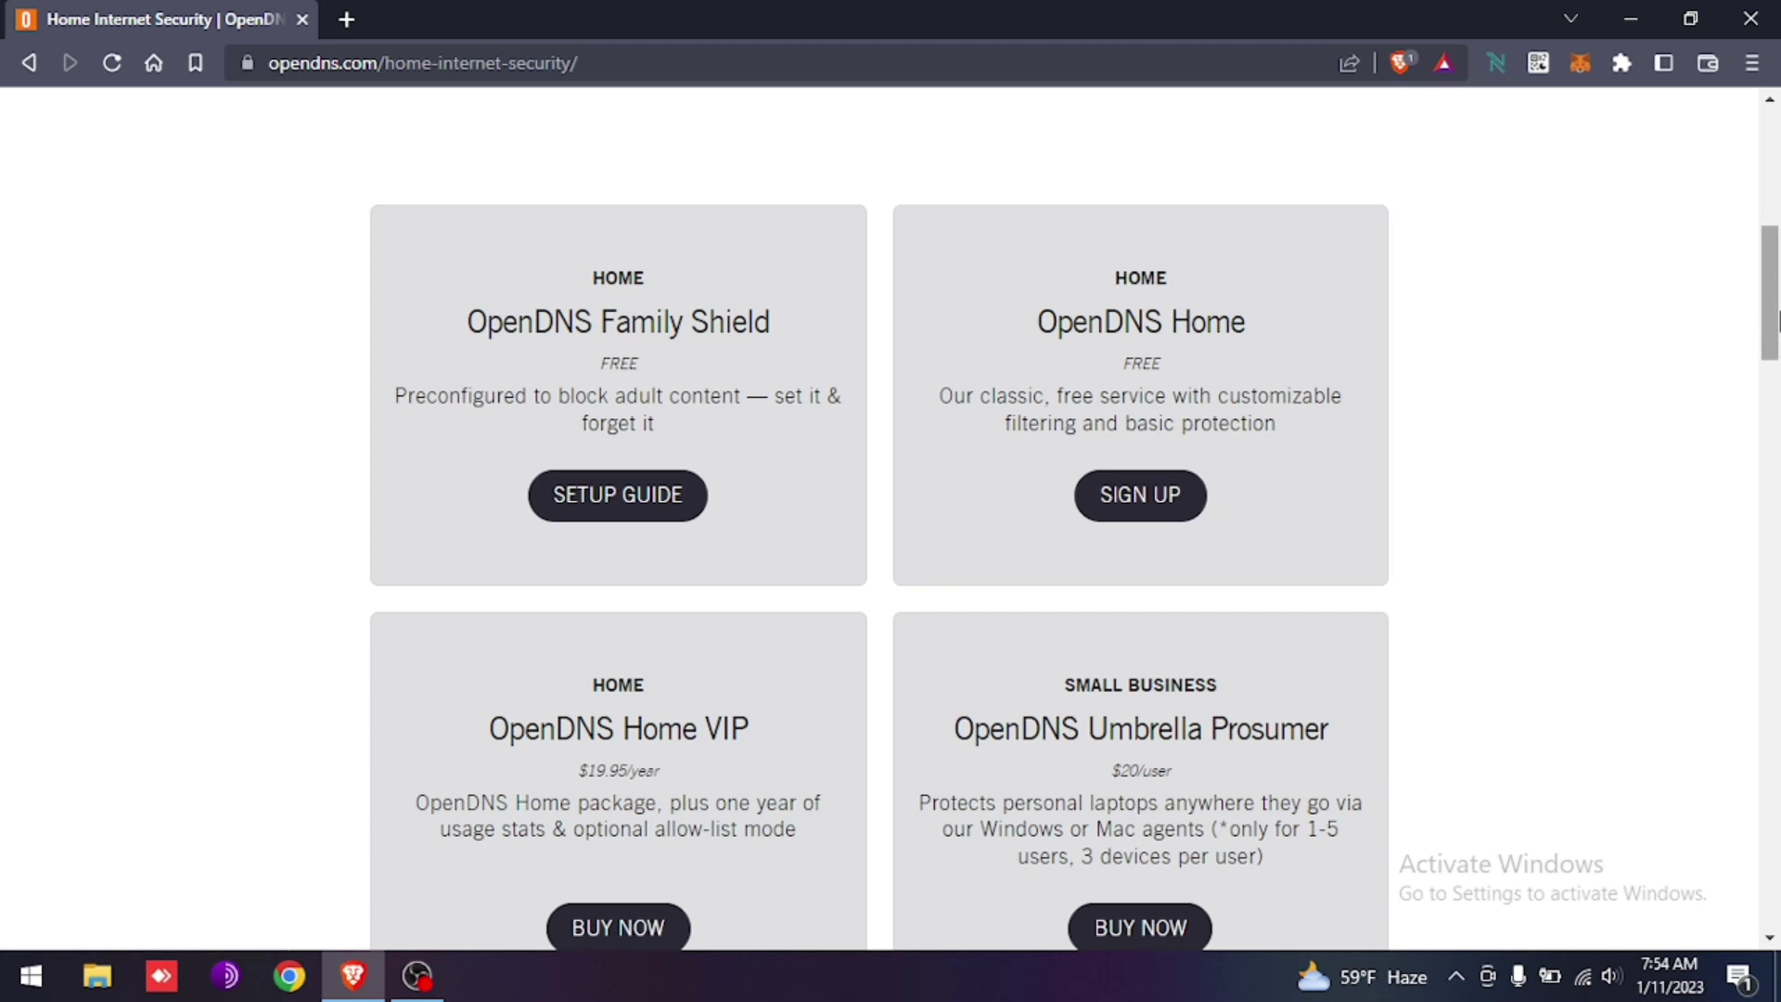
pyautogui.moveTo(1777, 320); pyautogui.dragTo(1777, 317)
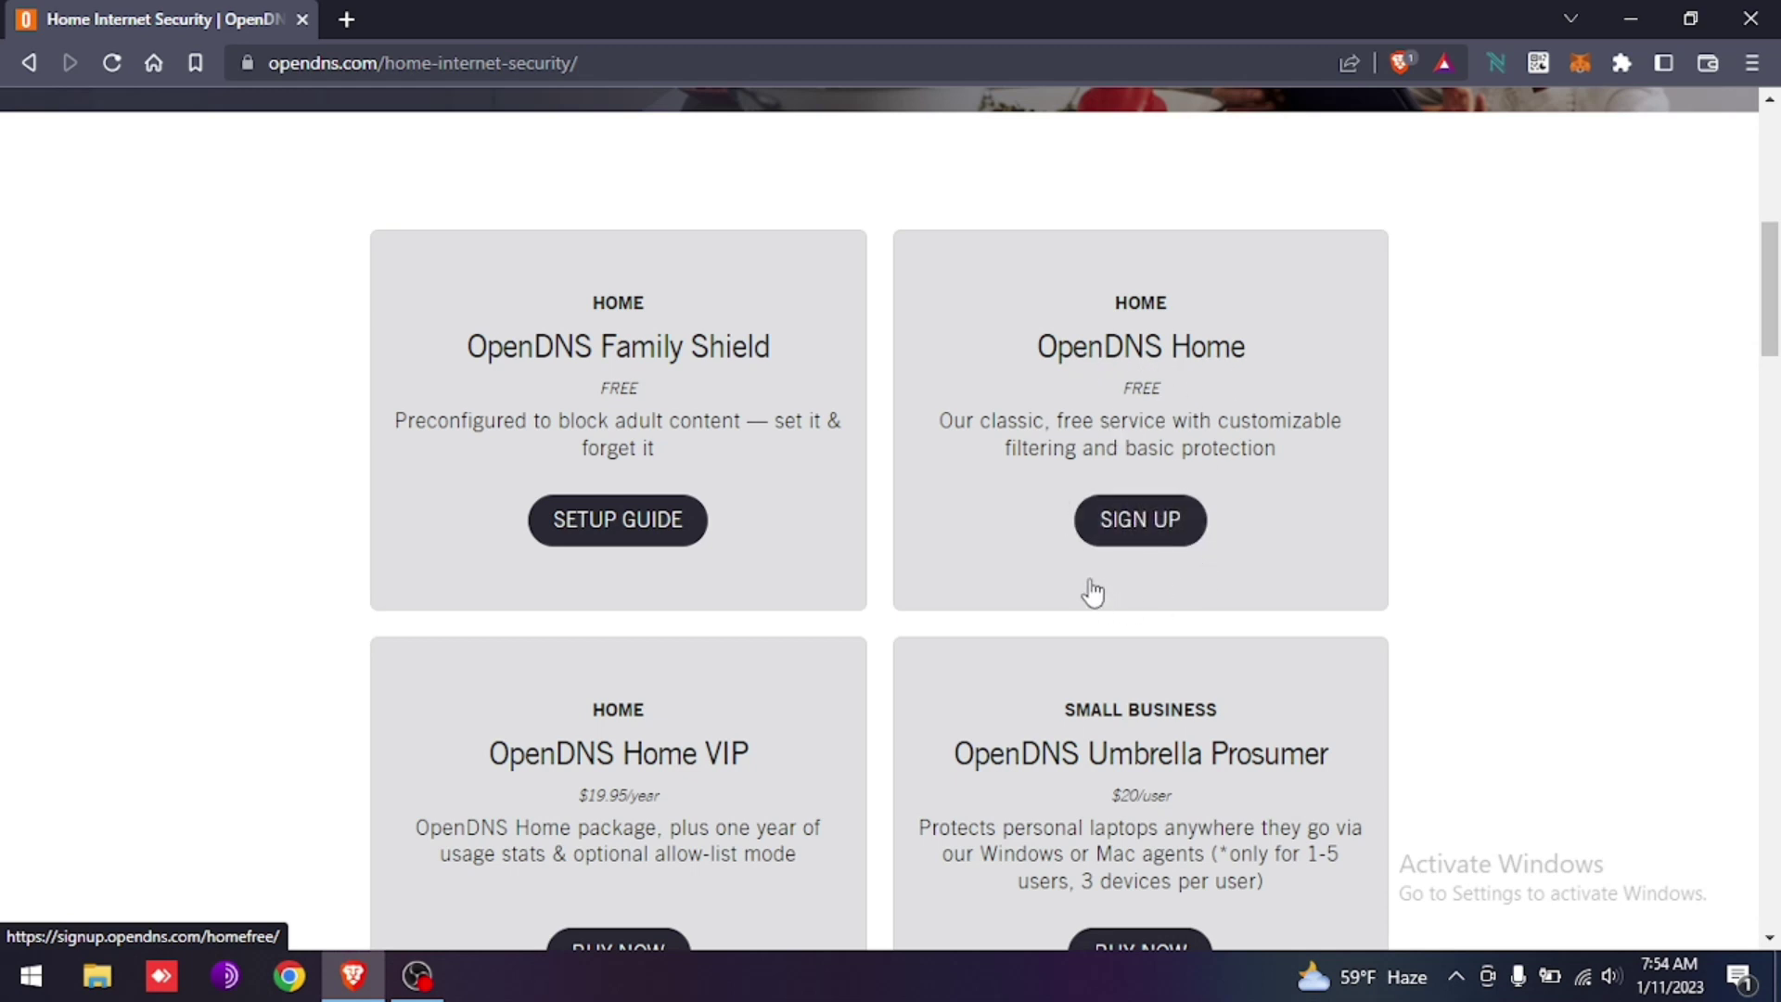
# Step: Choose SIGN UP on the free OpenDNS Home plan and focus the form's Email address field
pyautogui.click(1125, 546)
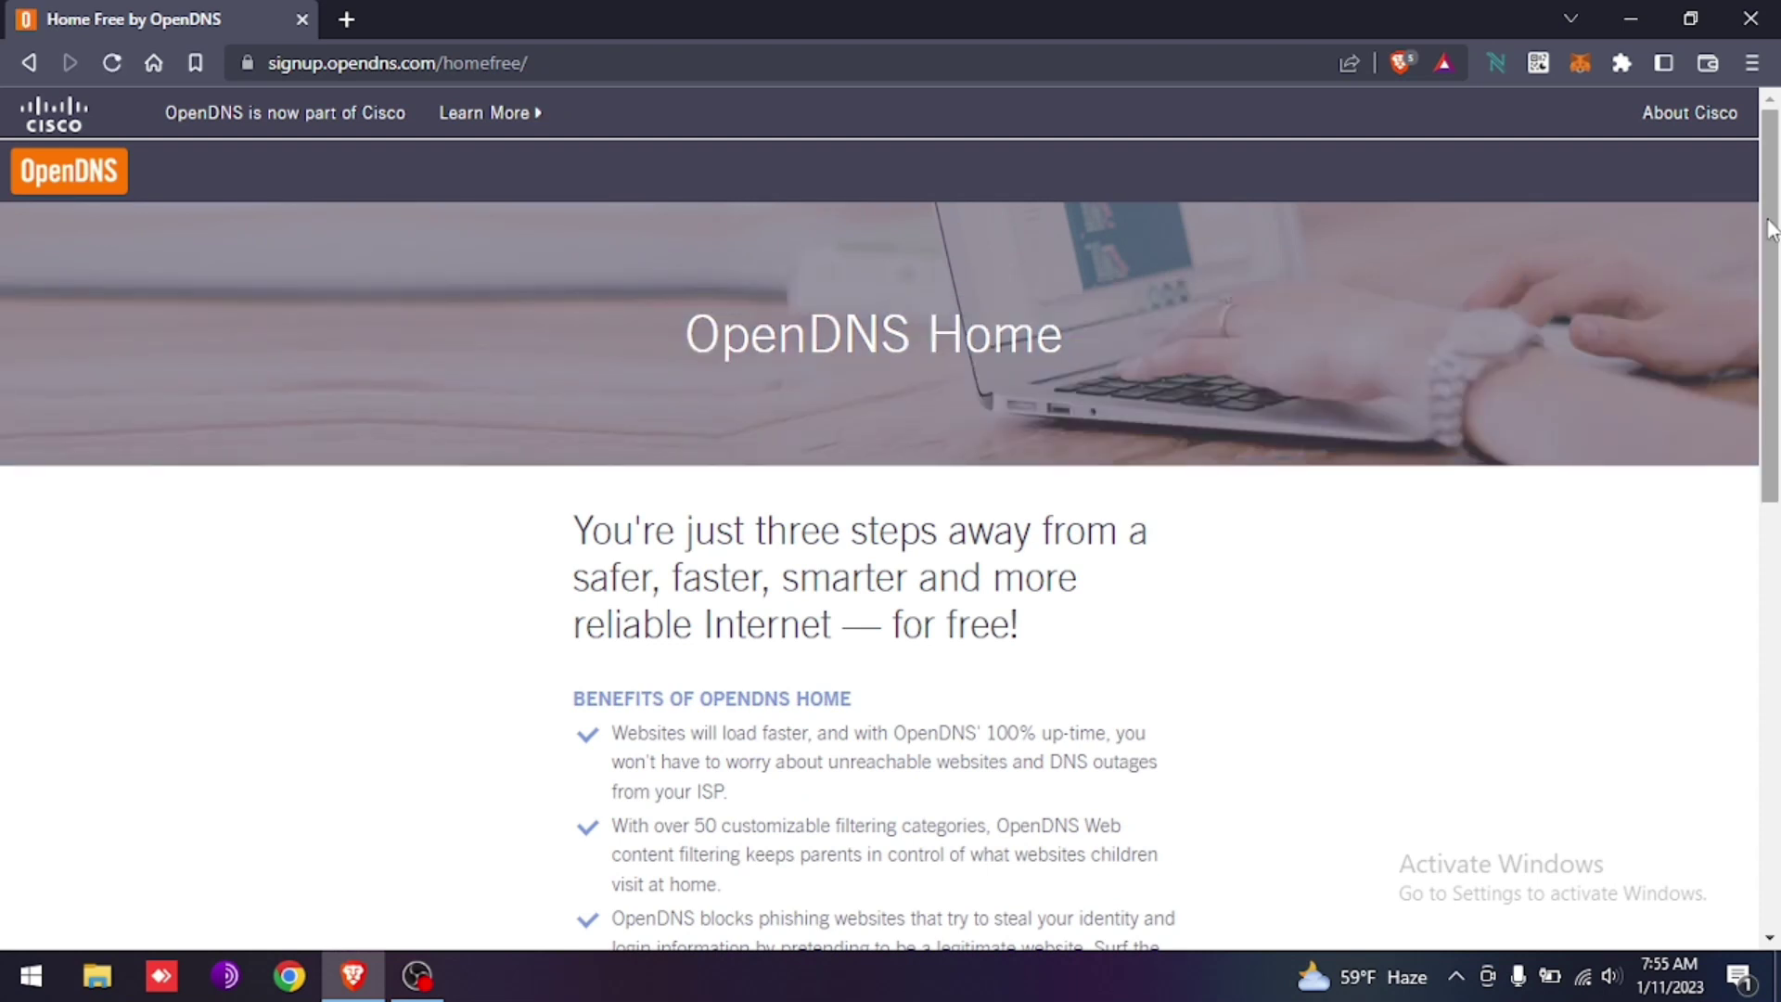
pyautogui.moveTo(1768, 227); pyautogui.dragTo(1770, 285)
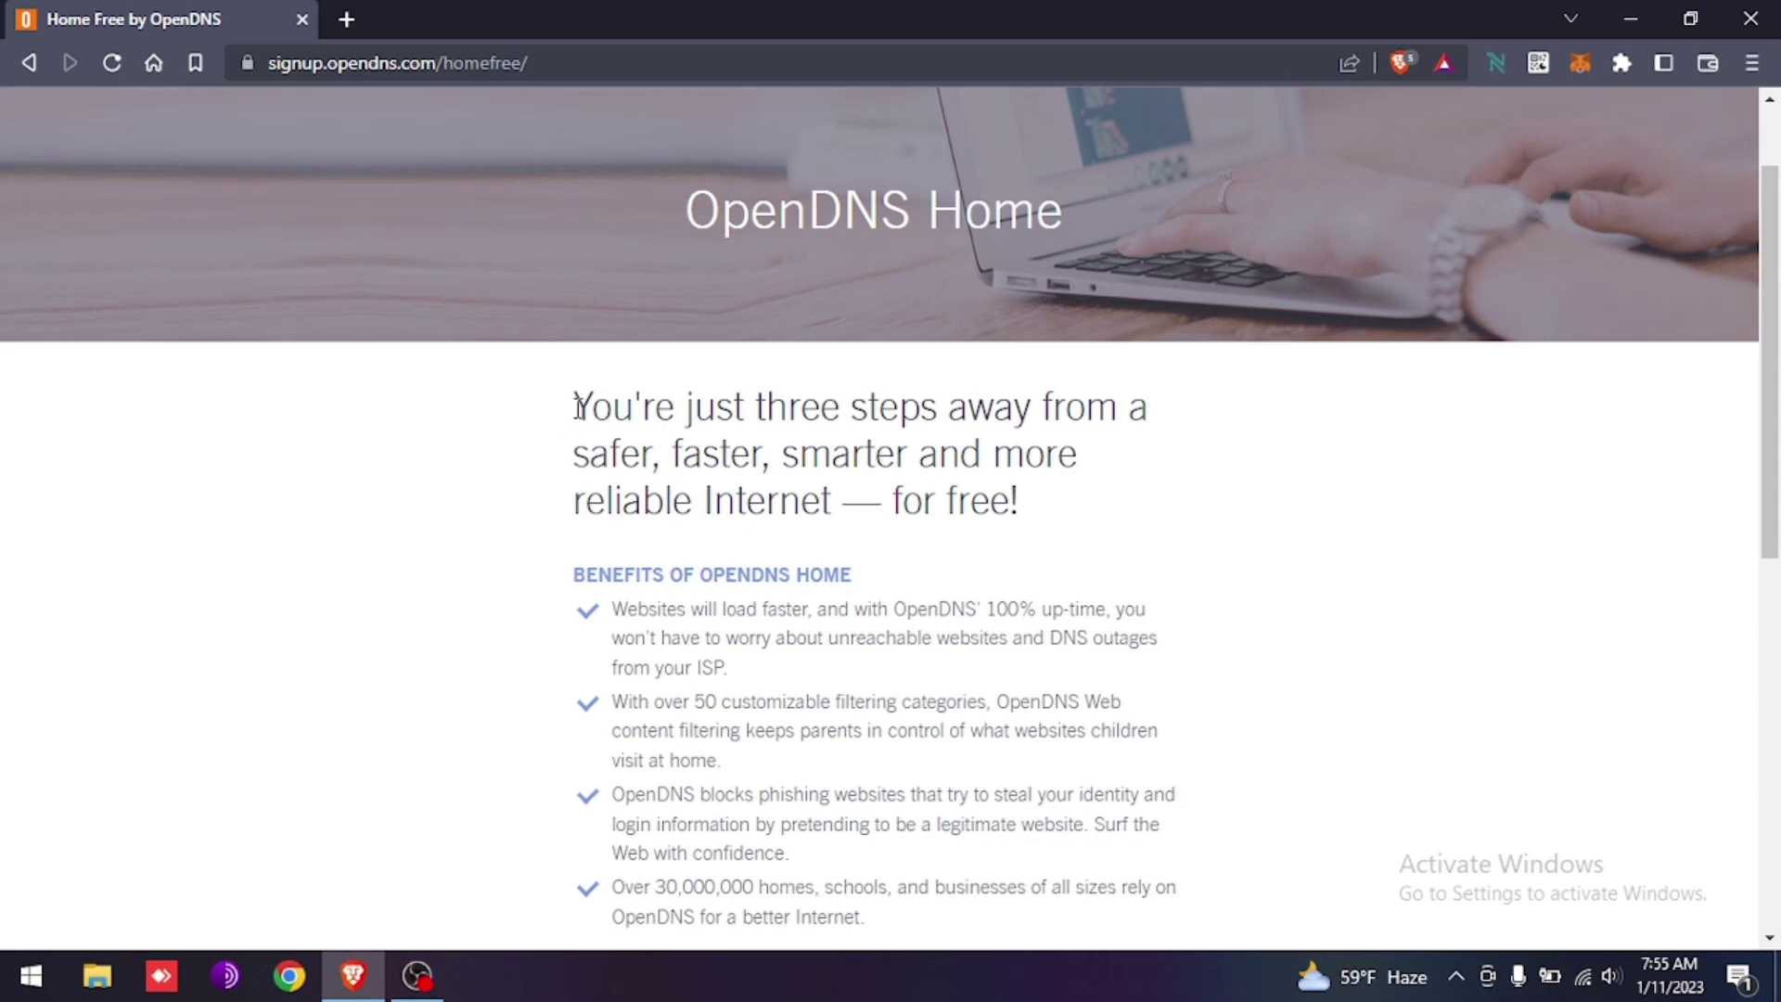
pyautogui.moveTo(1775, 258); pyautogui.dragTo(1773, 600)
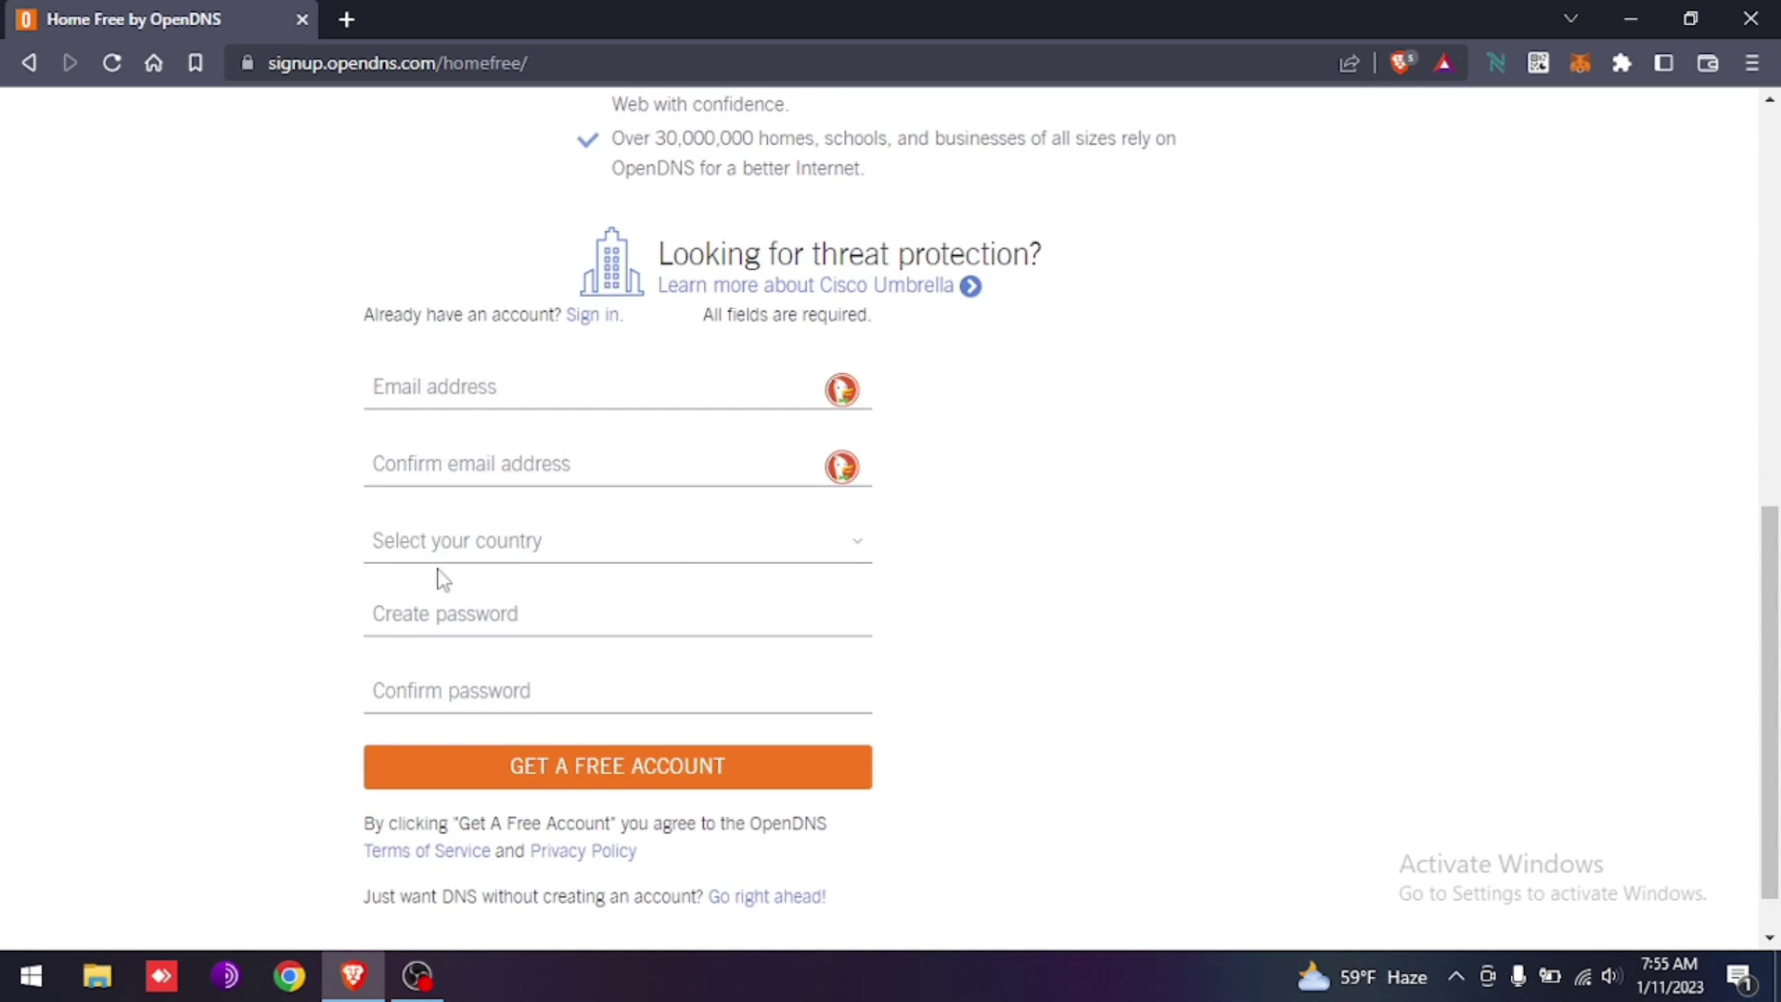
pyautogui.click(452, 385)
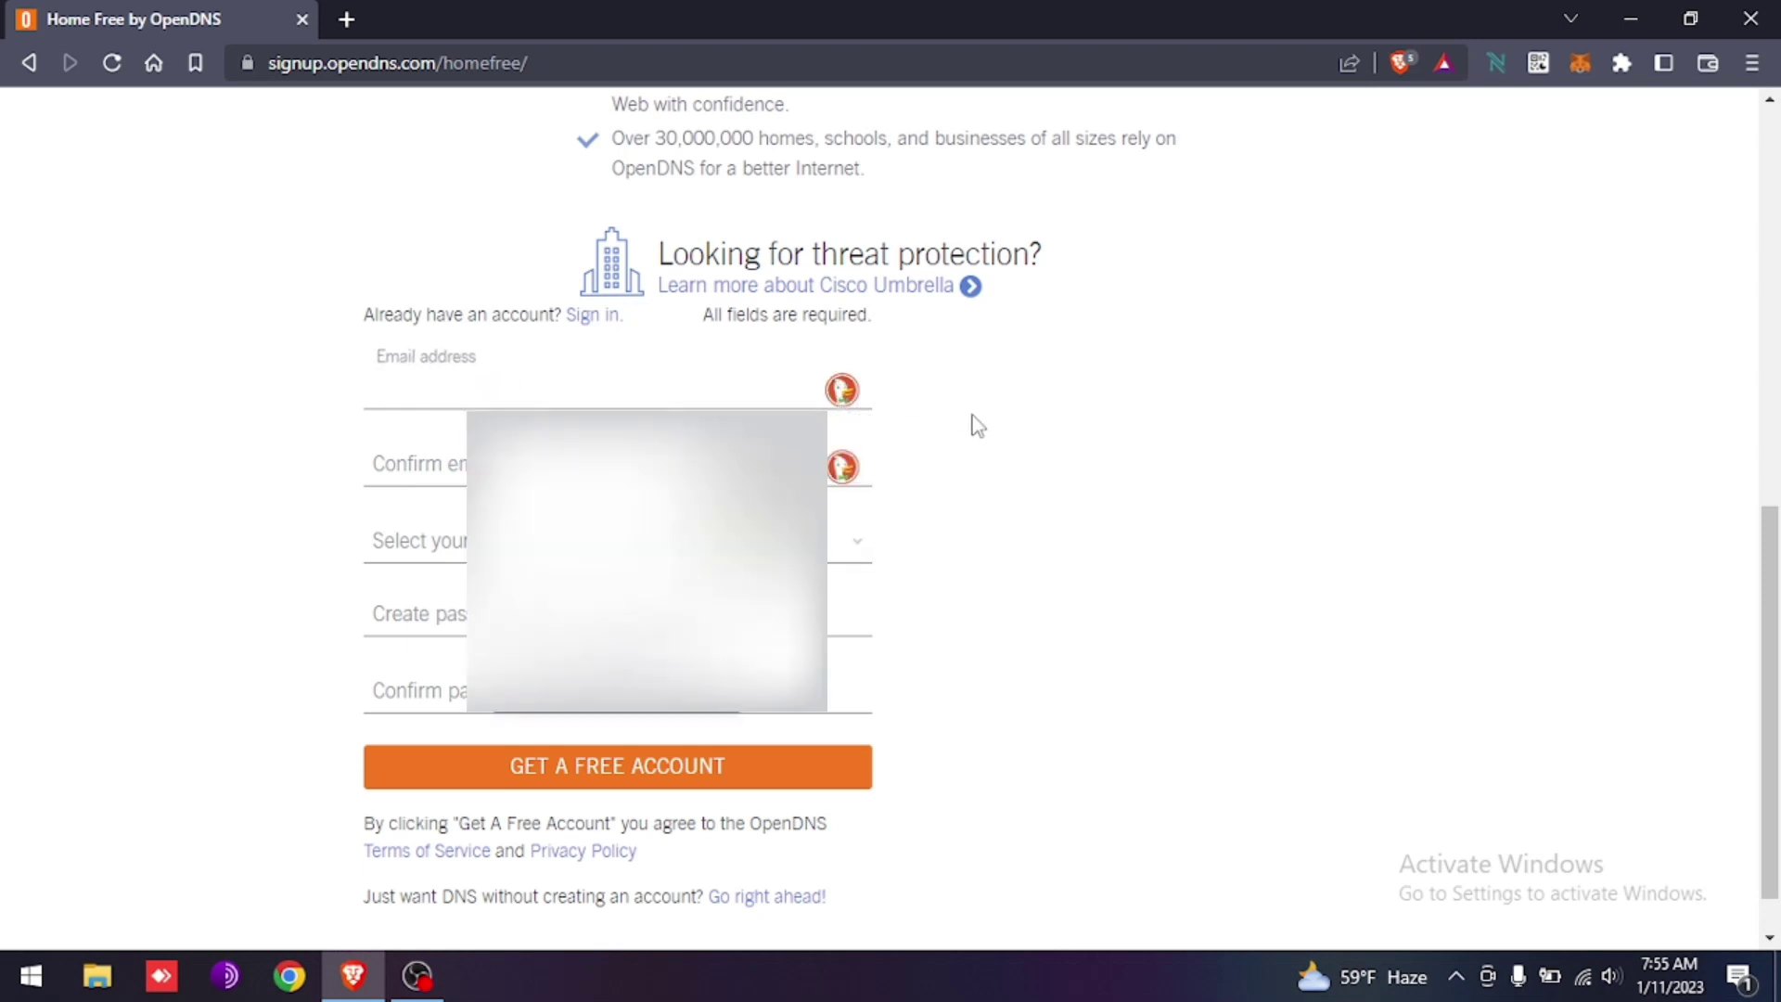
# Step: Enter the account e-mail address and paste it into the Confirm email field
pyautogui.click(484, 380)
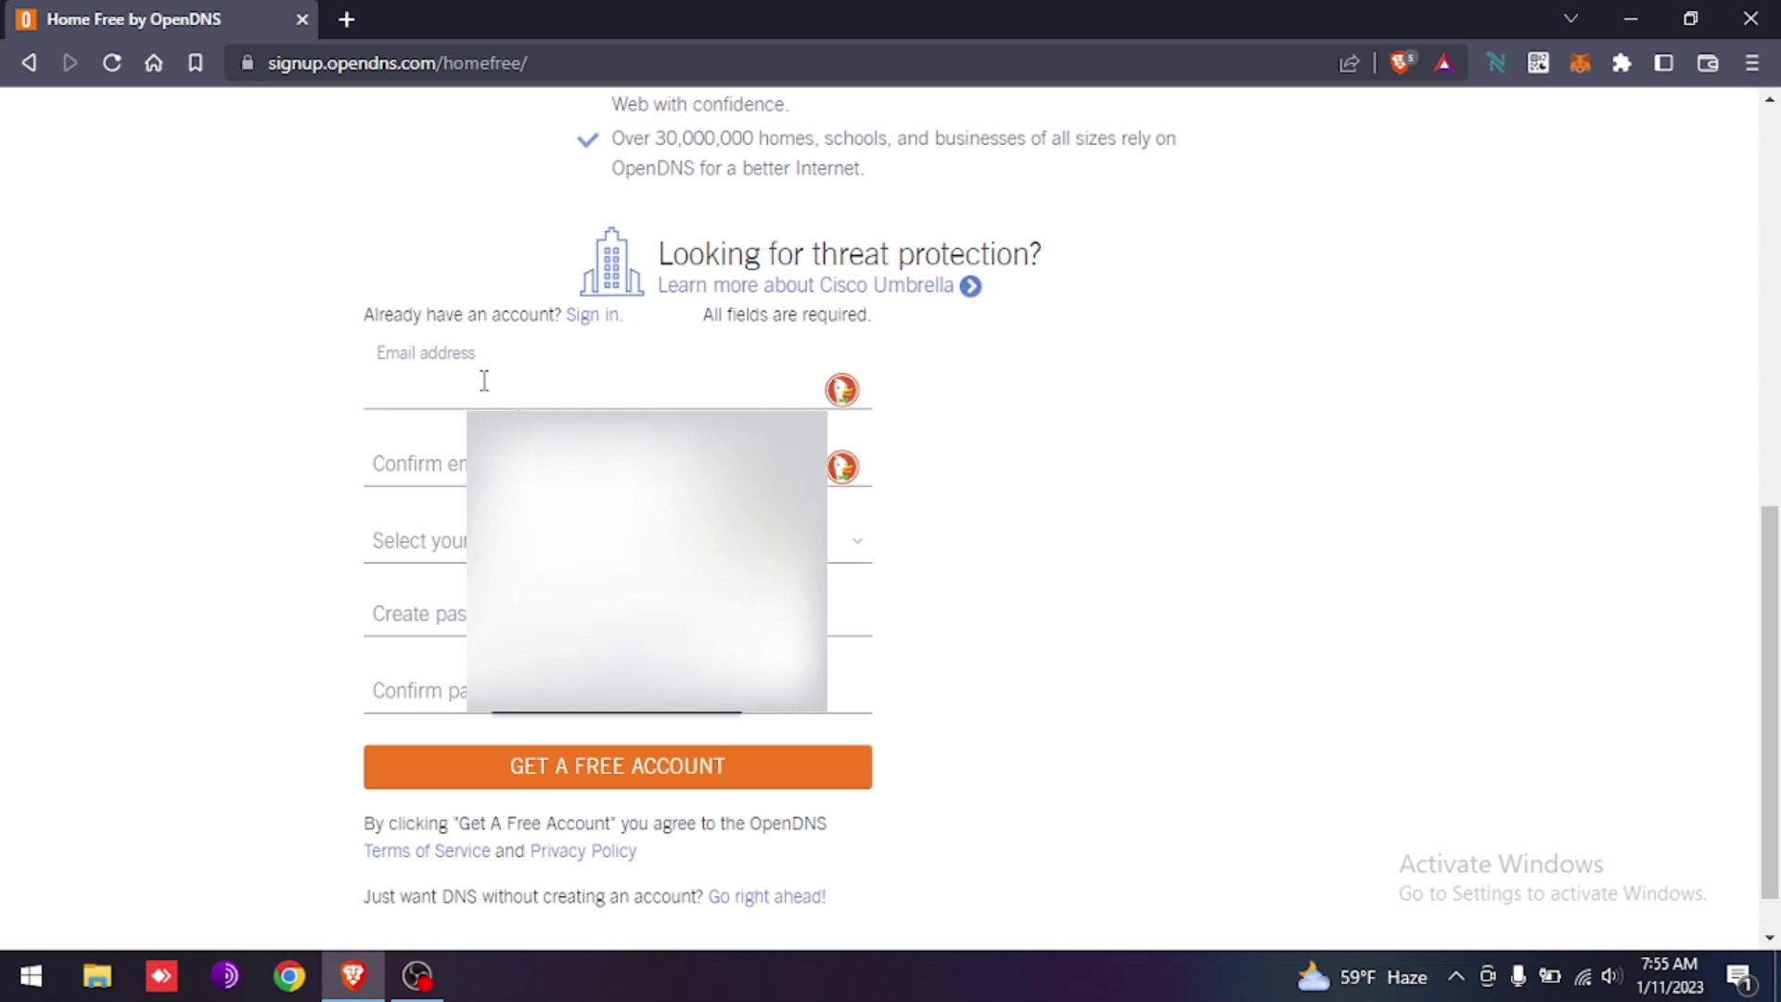
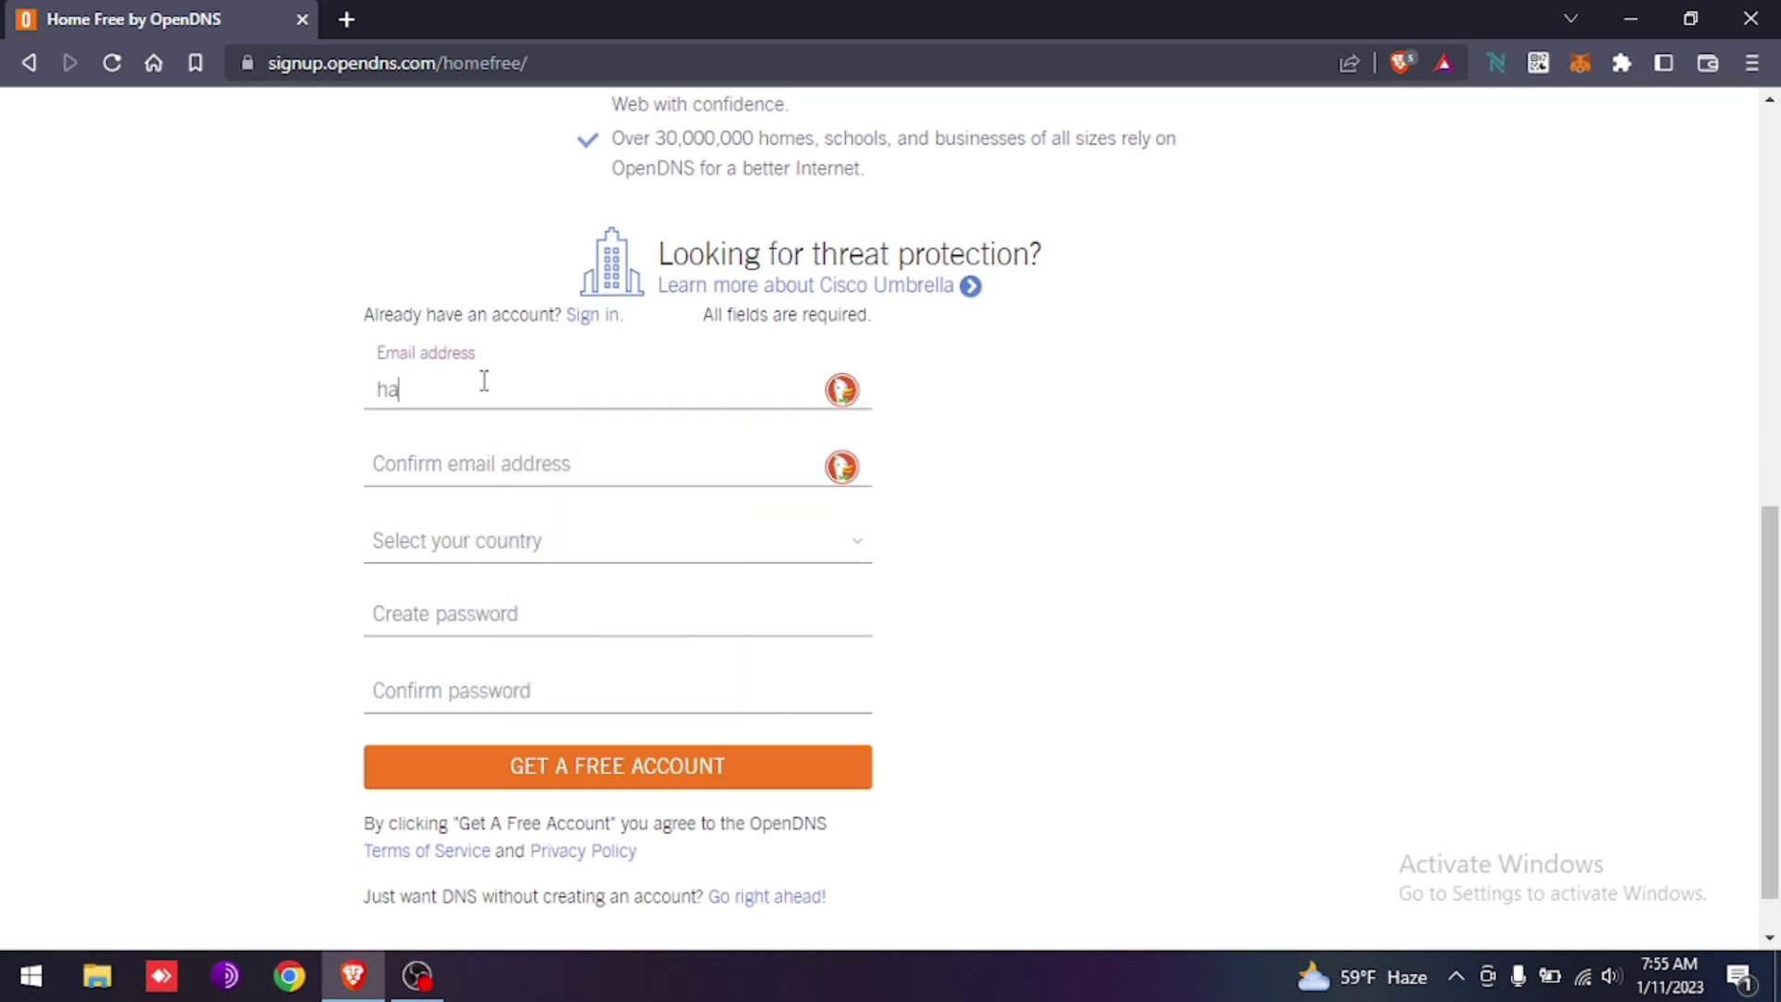
pyautogui.moveTo(559, 391); pyautogui.dragTo(367, 397)
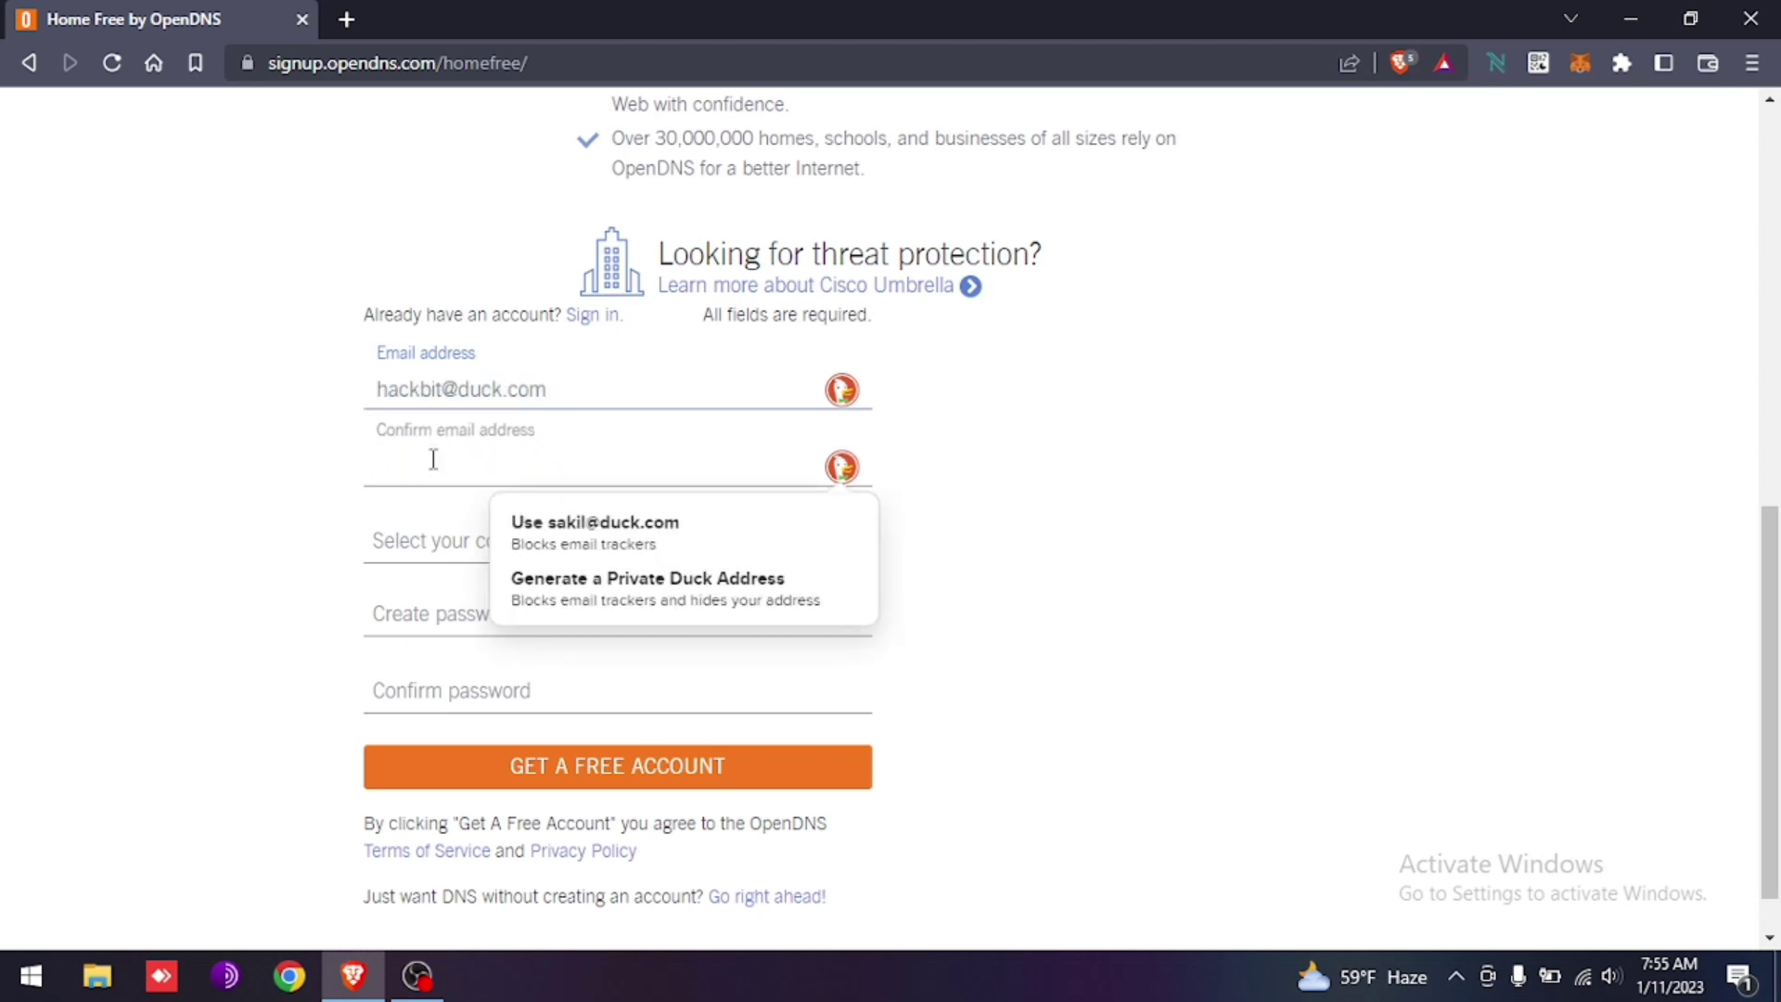
pyautogui.hotkey('ctrl', 'v')
# Step: Select Bangladesh as the country
pyautogui.click(476, 547)
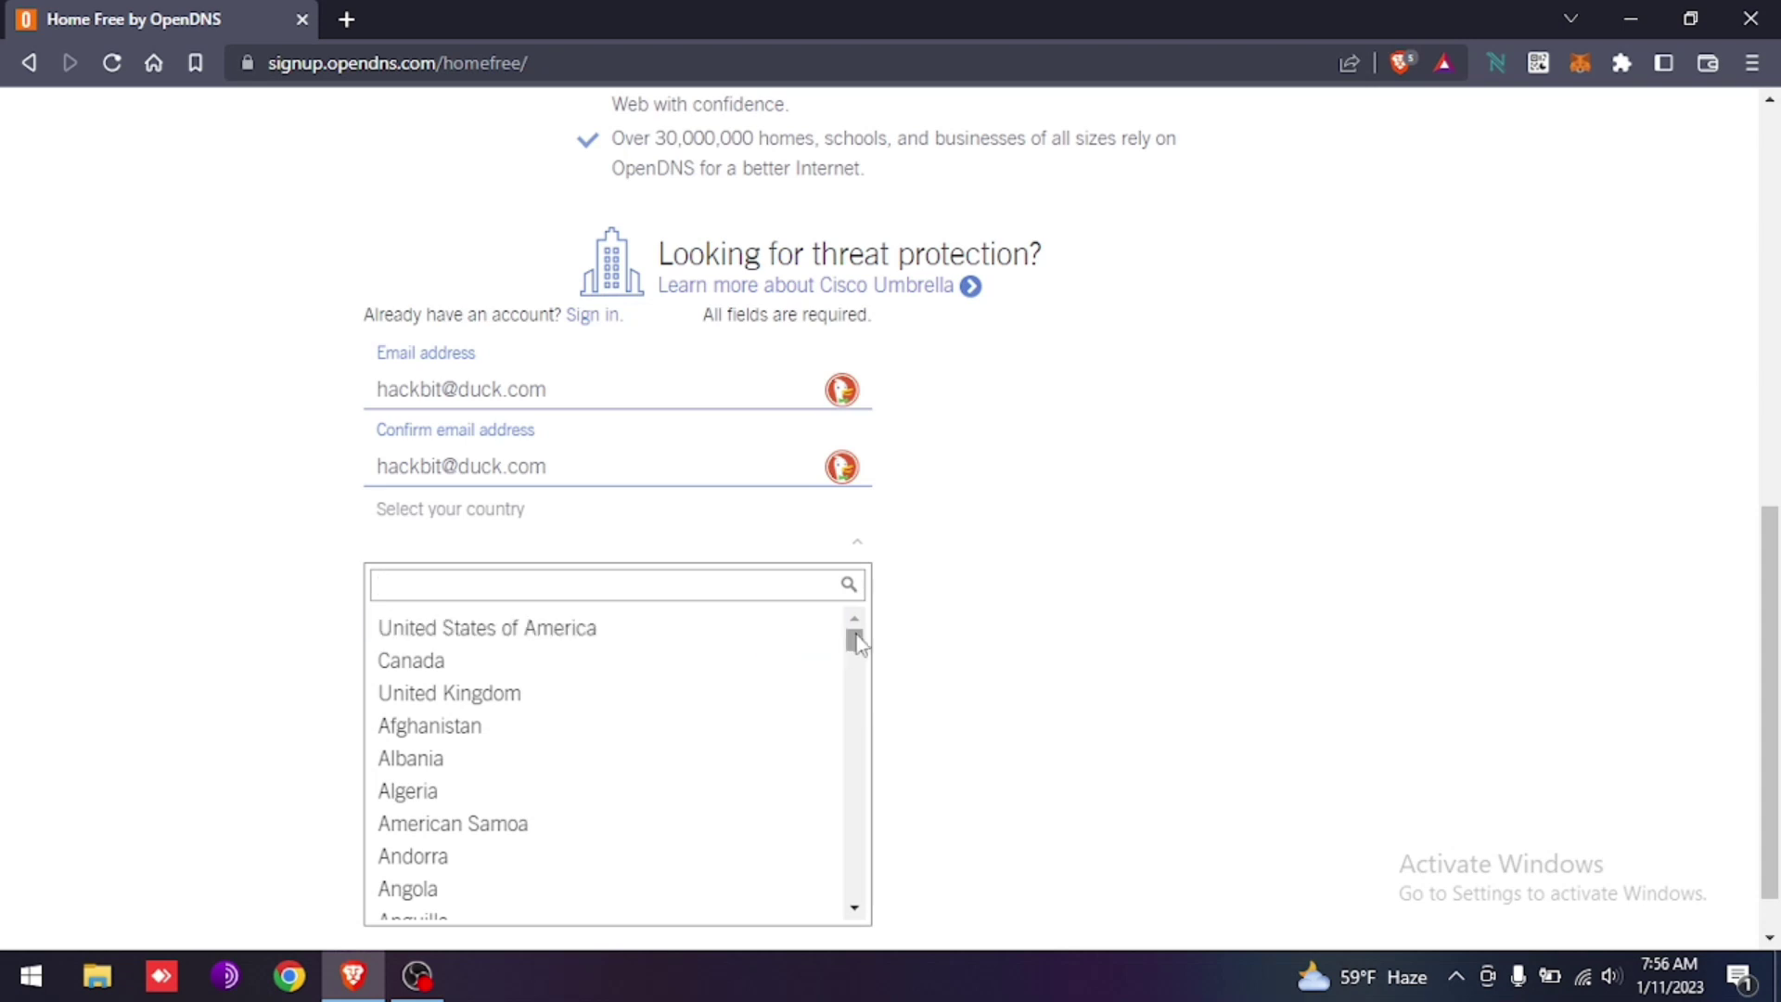
pyautogui.moveTo(862, 647); pyautogui.dragTo(864, 660)
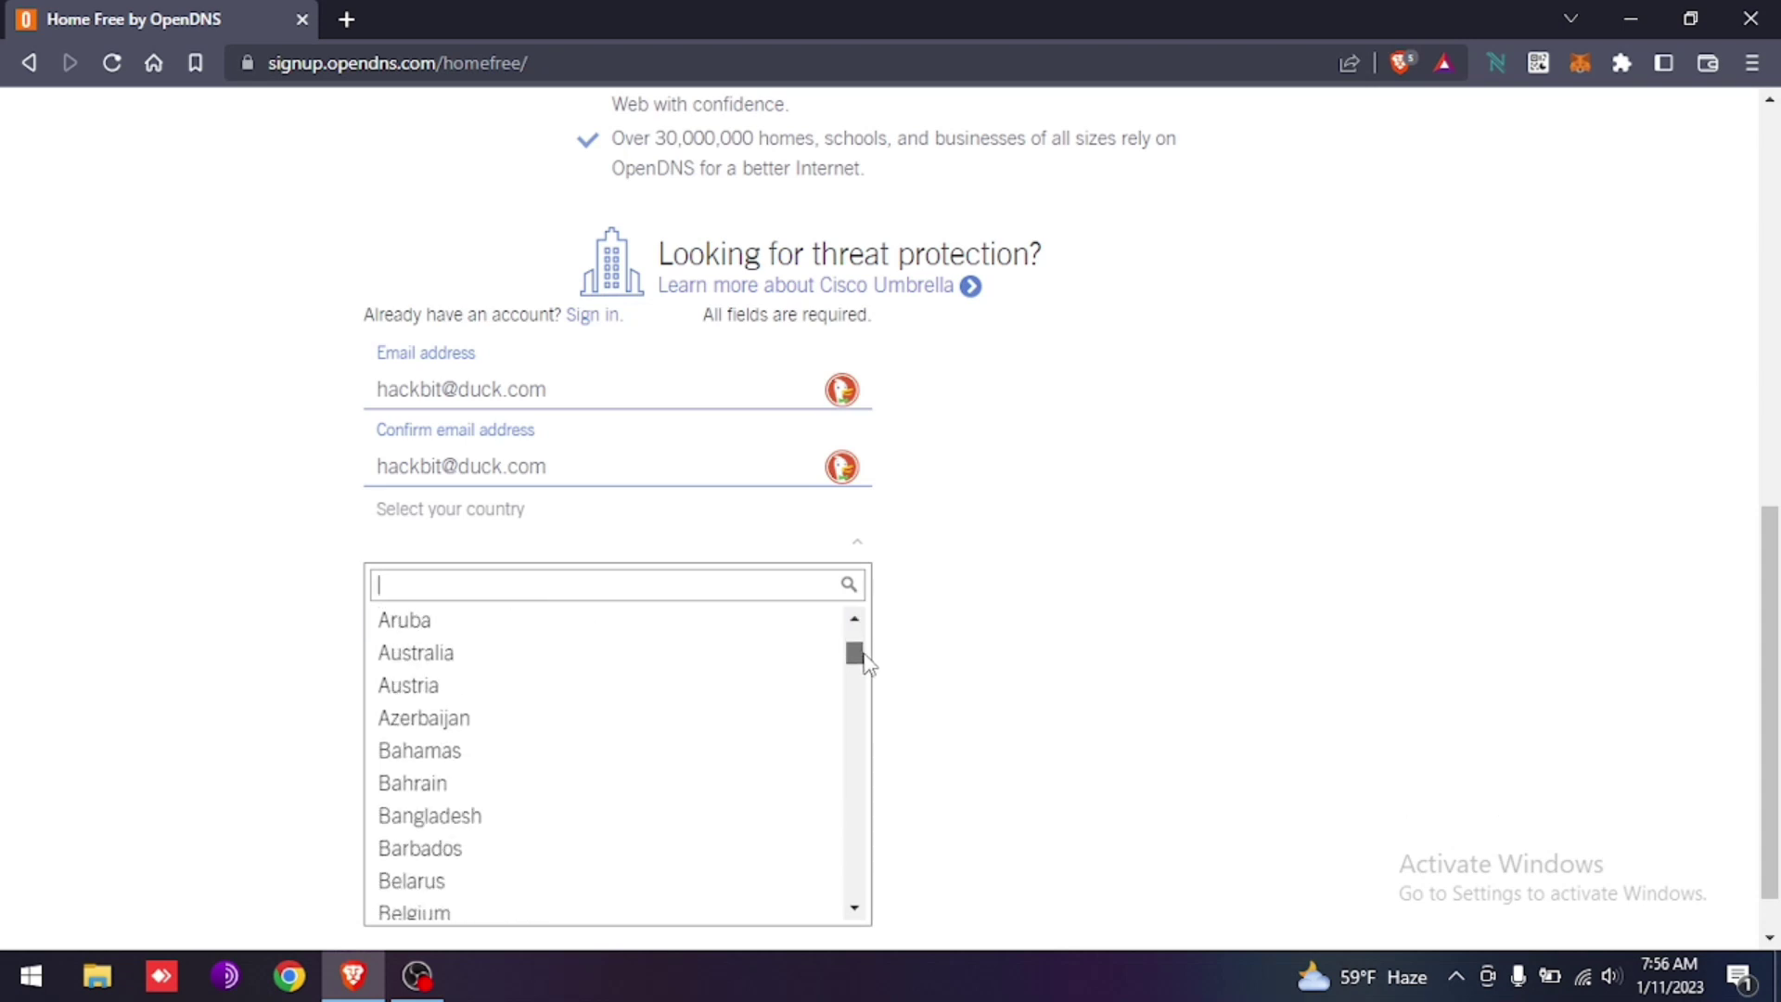
pyautogui.click(546, 816)
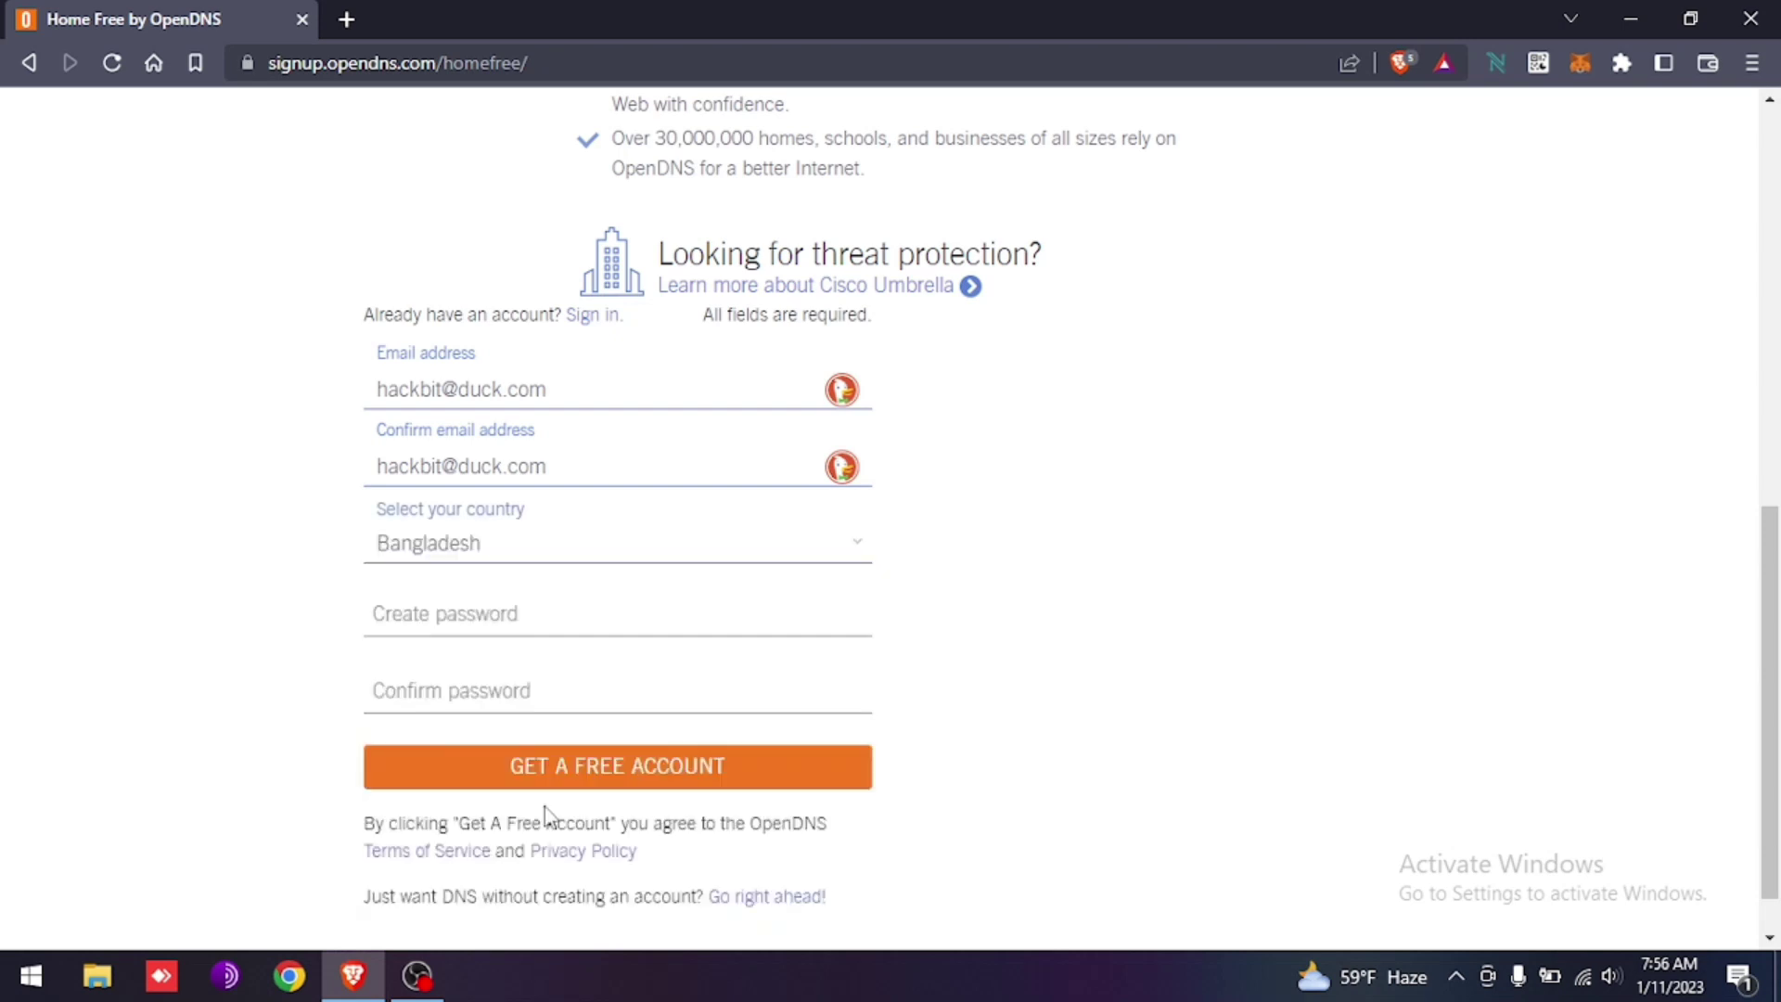
# Step: Type the account password in both the password and confirmation fields
pyautogui.click(589, 614)
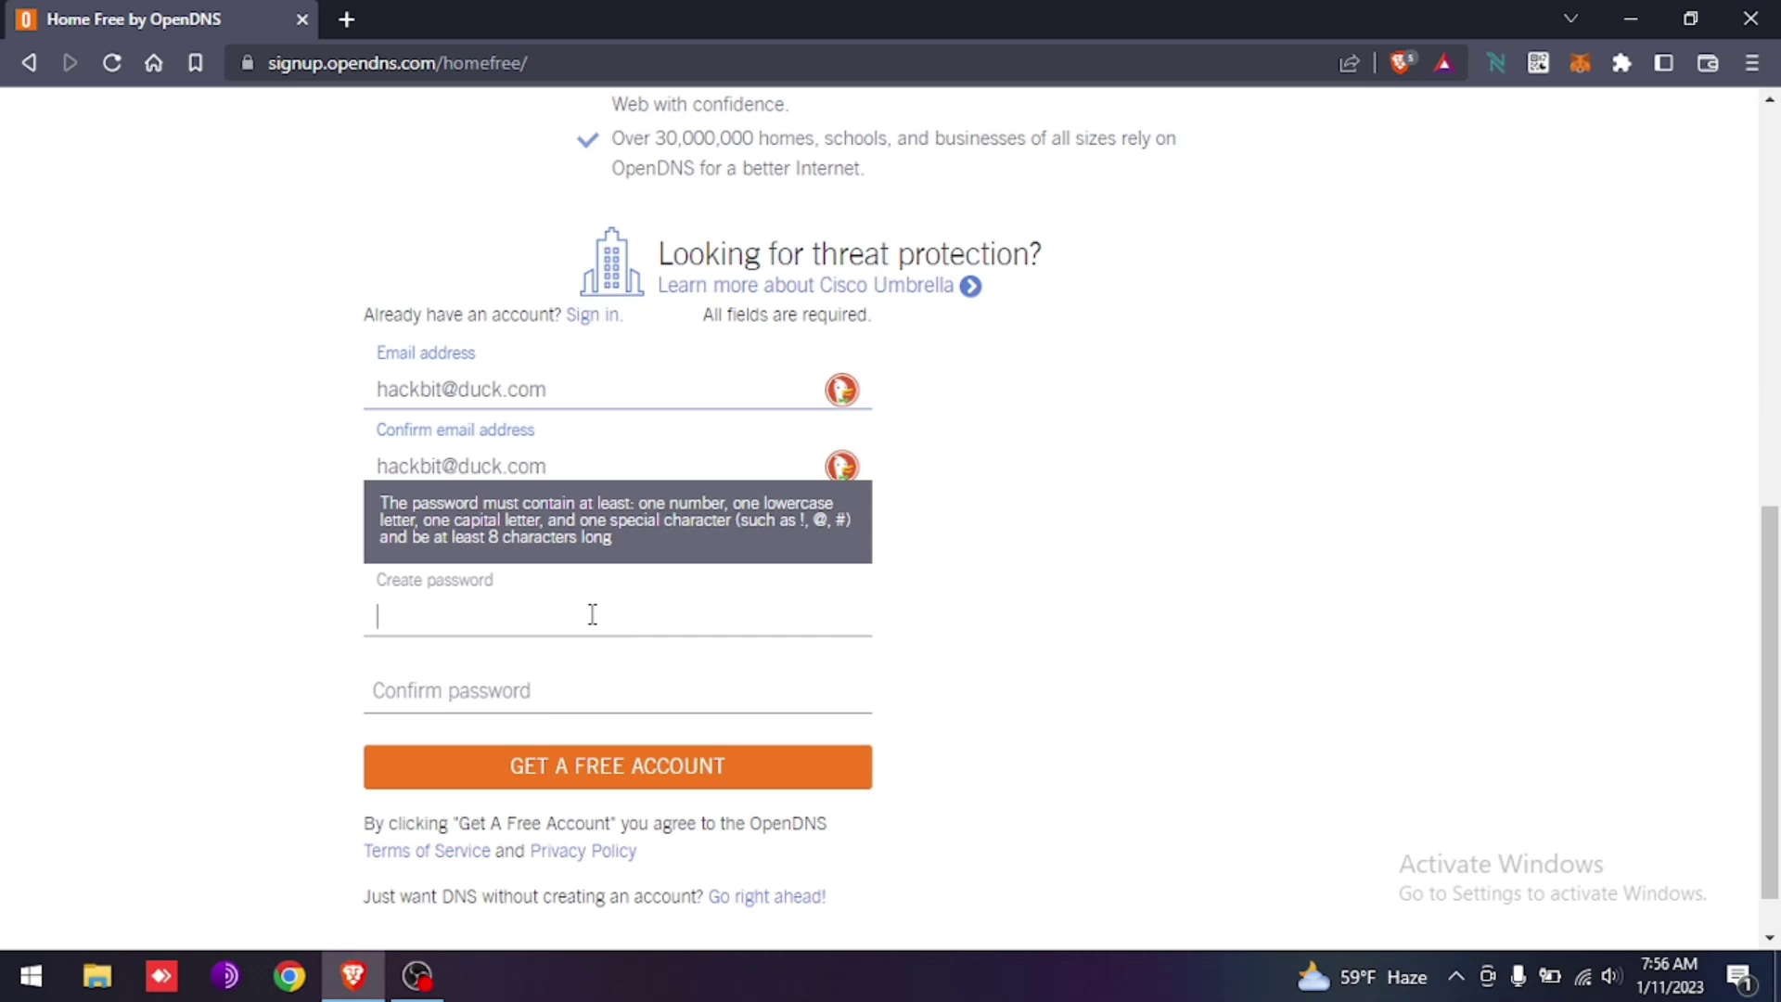
pyautogui.click(502, 701)
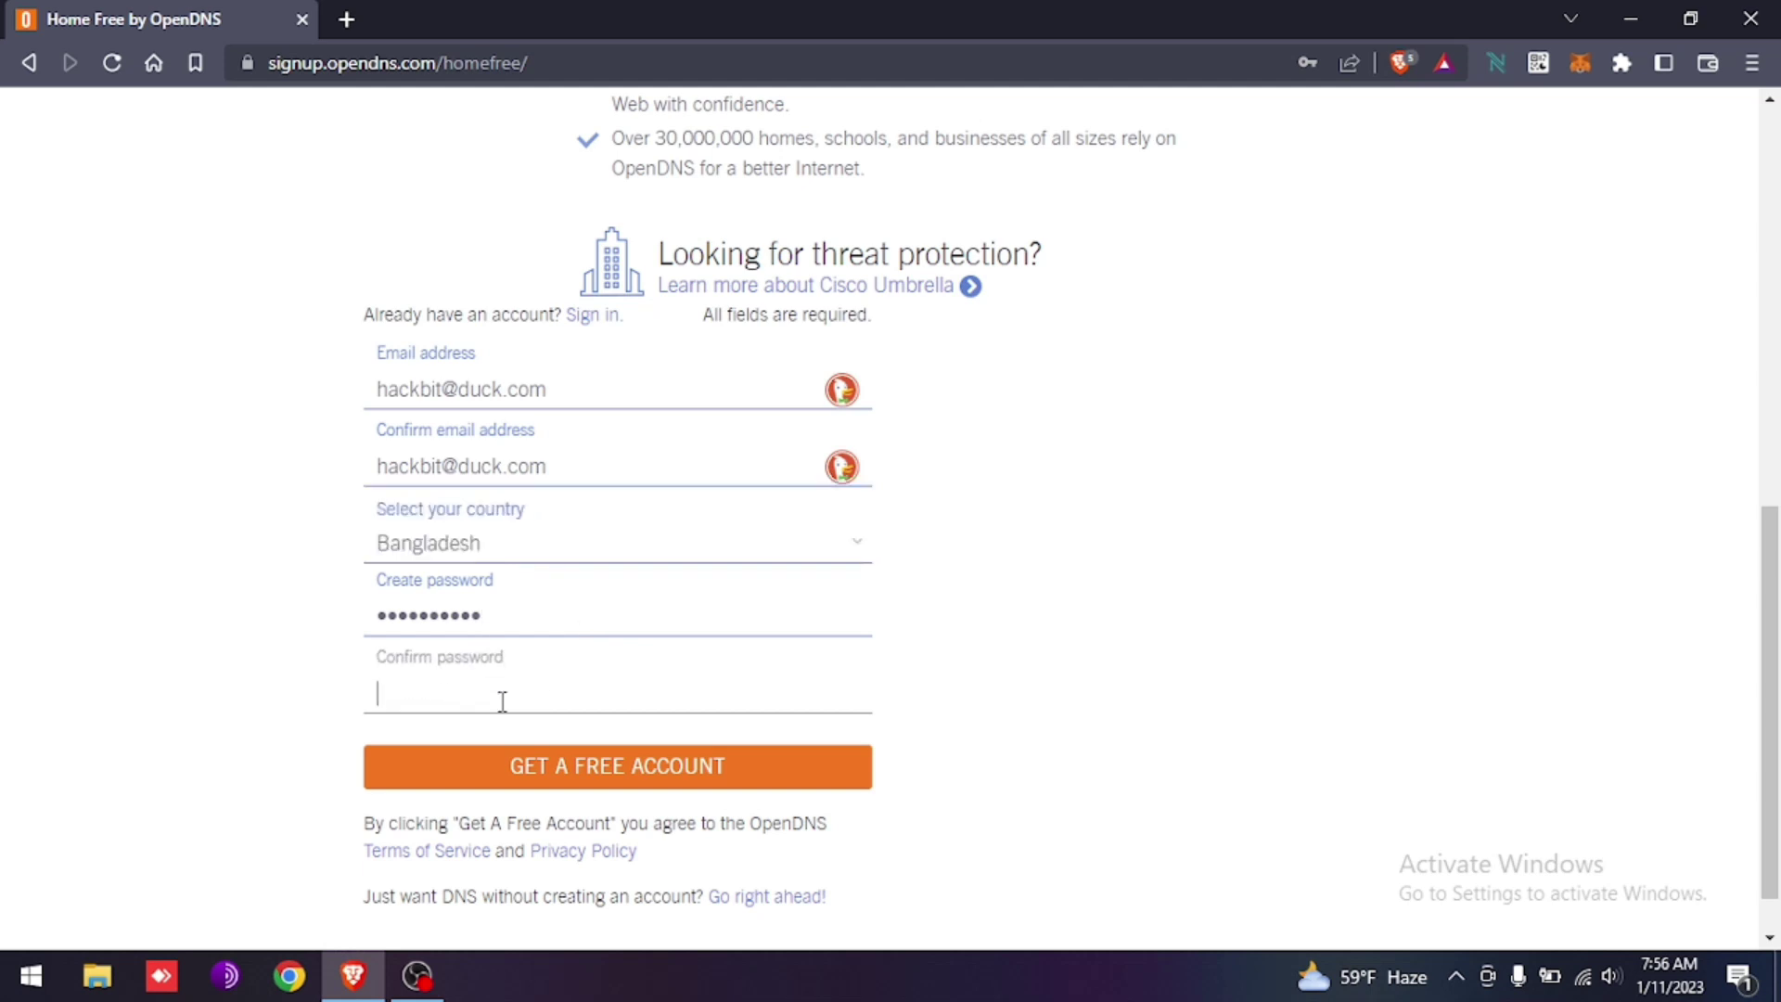
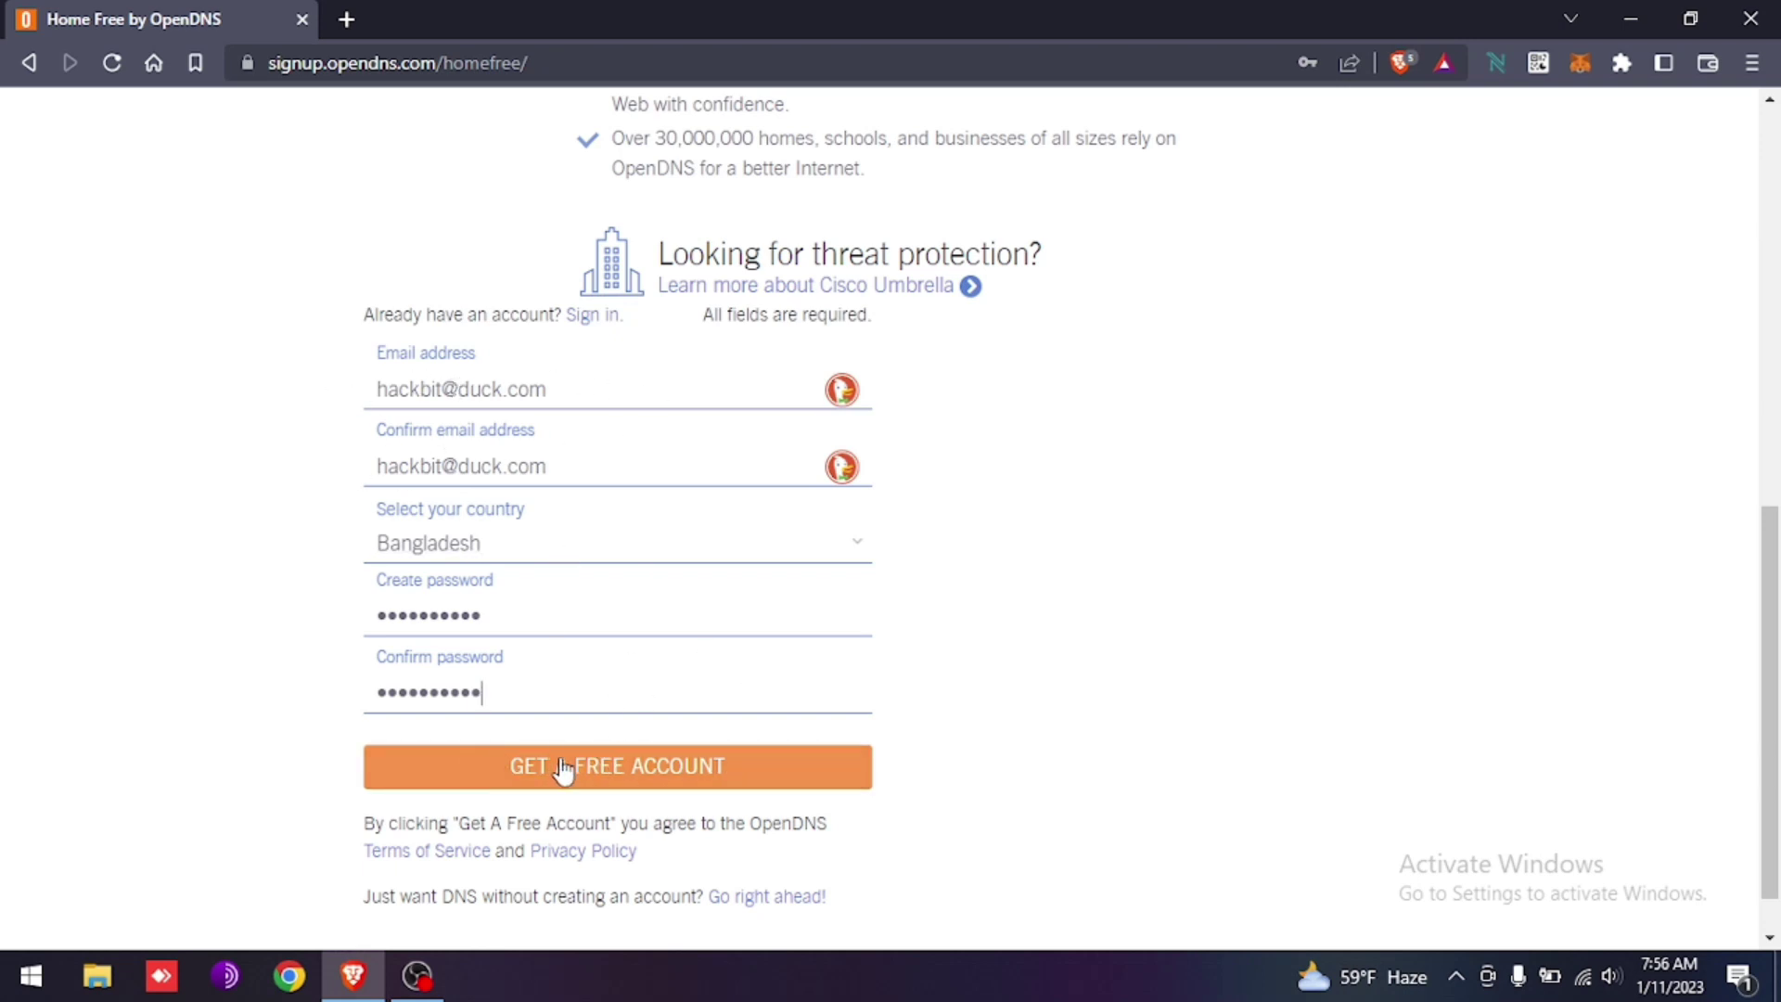
# Step: Submit GET A FREE ACCOUNT, decline saving the password, and scroll to Choose Your Device
pyautogui.click(643, 779)
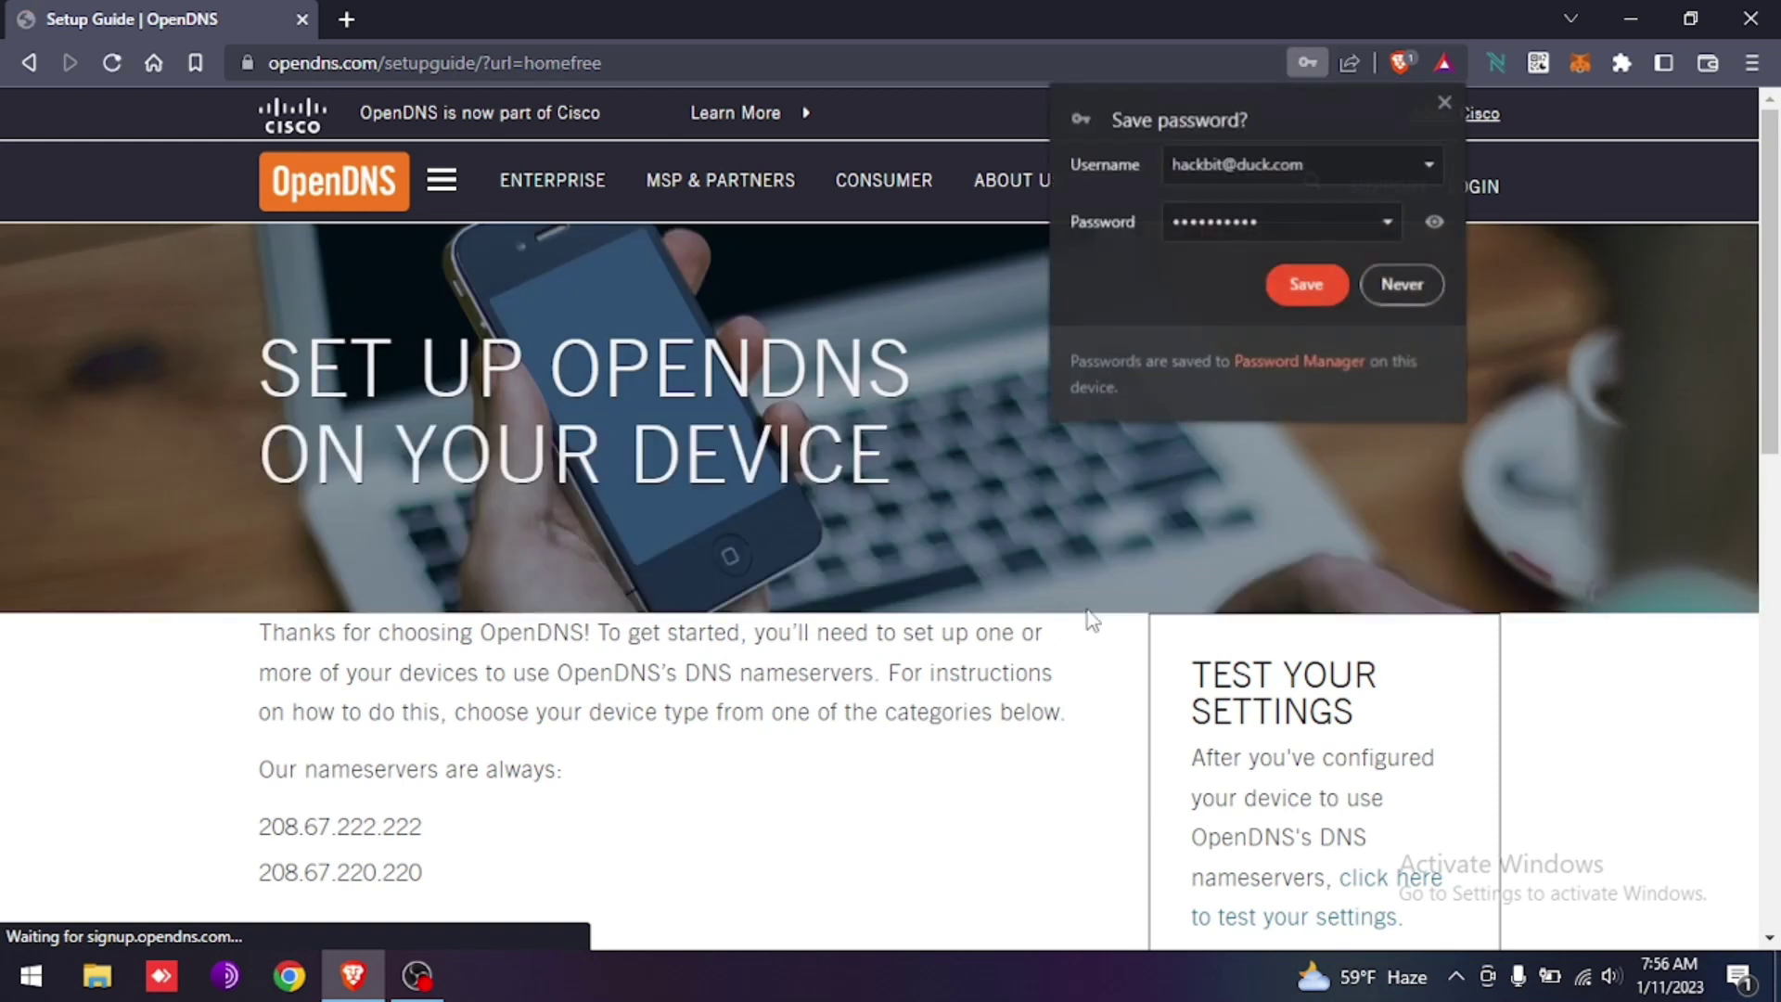
pyautogui.click(1421, 282)
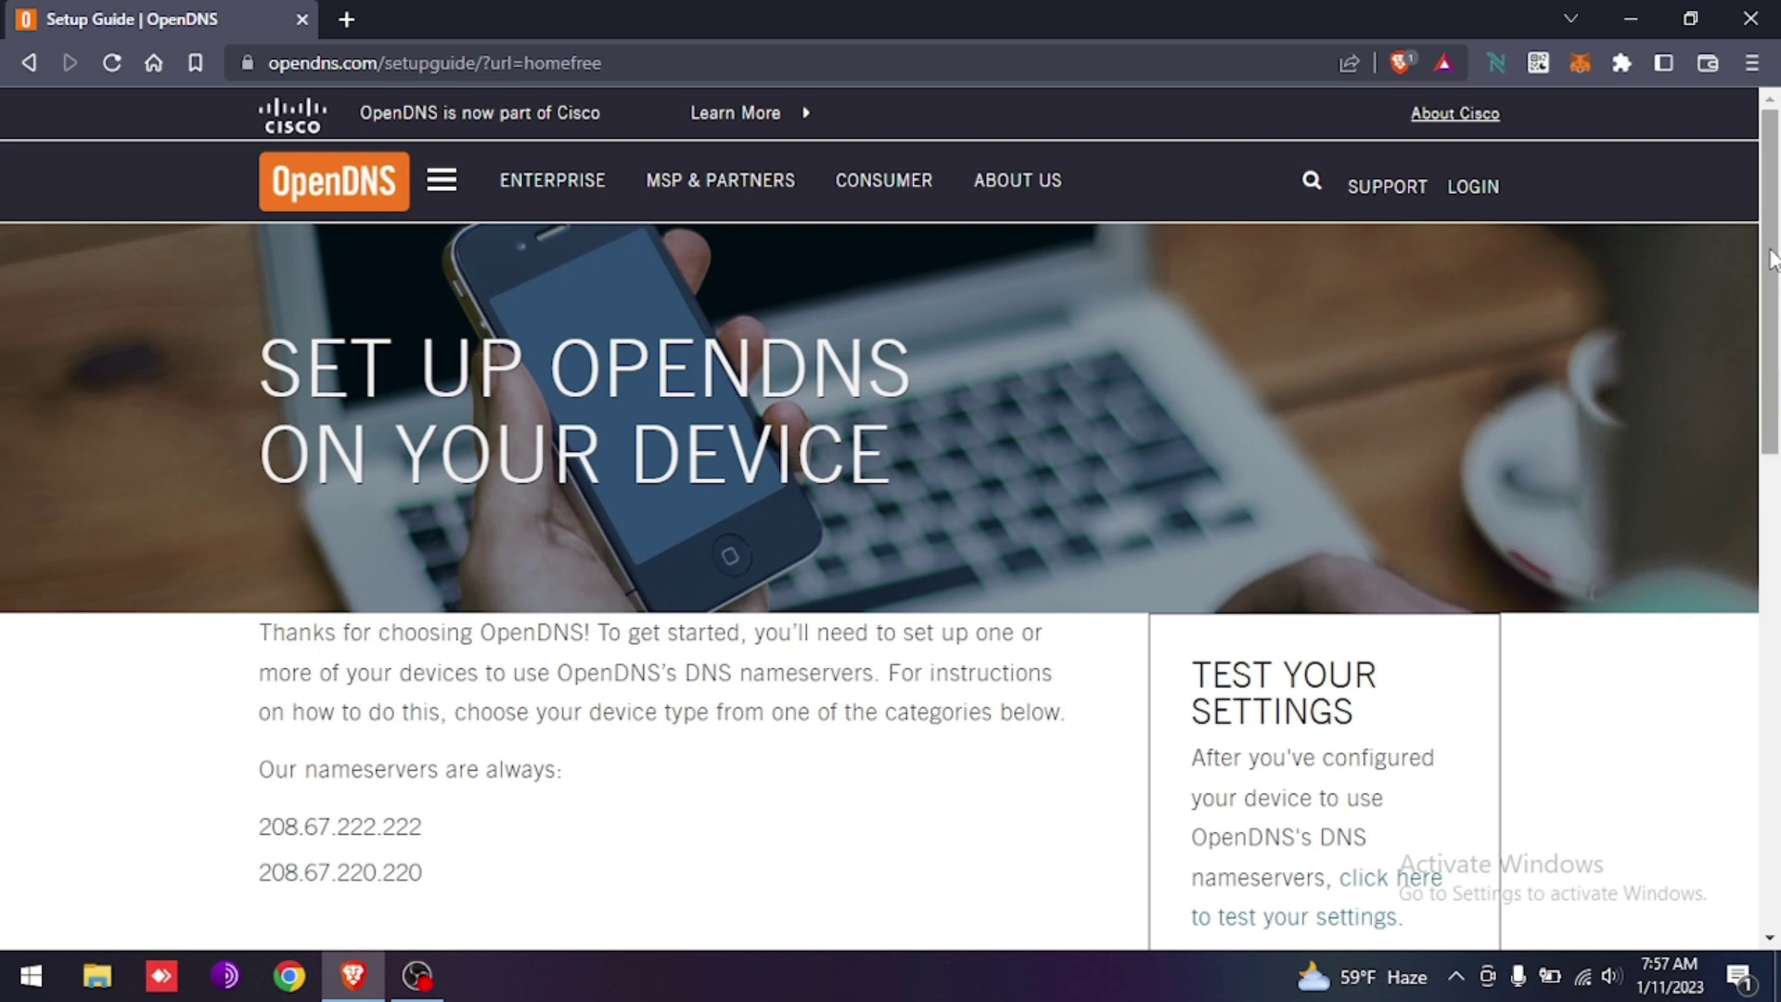
pyautogui.moveTo(1771, 260); pyautogui.dragTo(1773, 361)
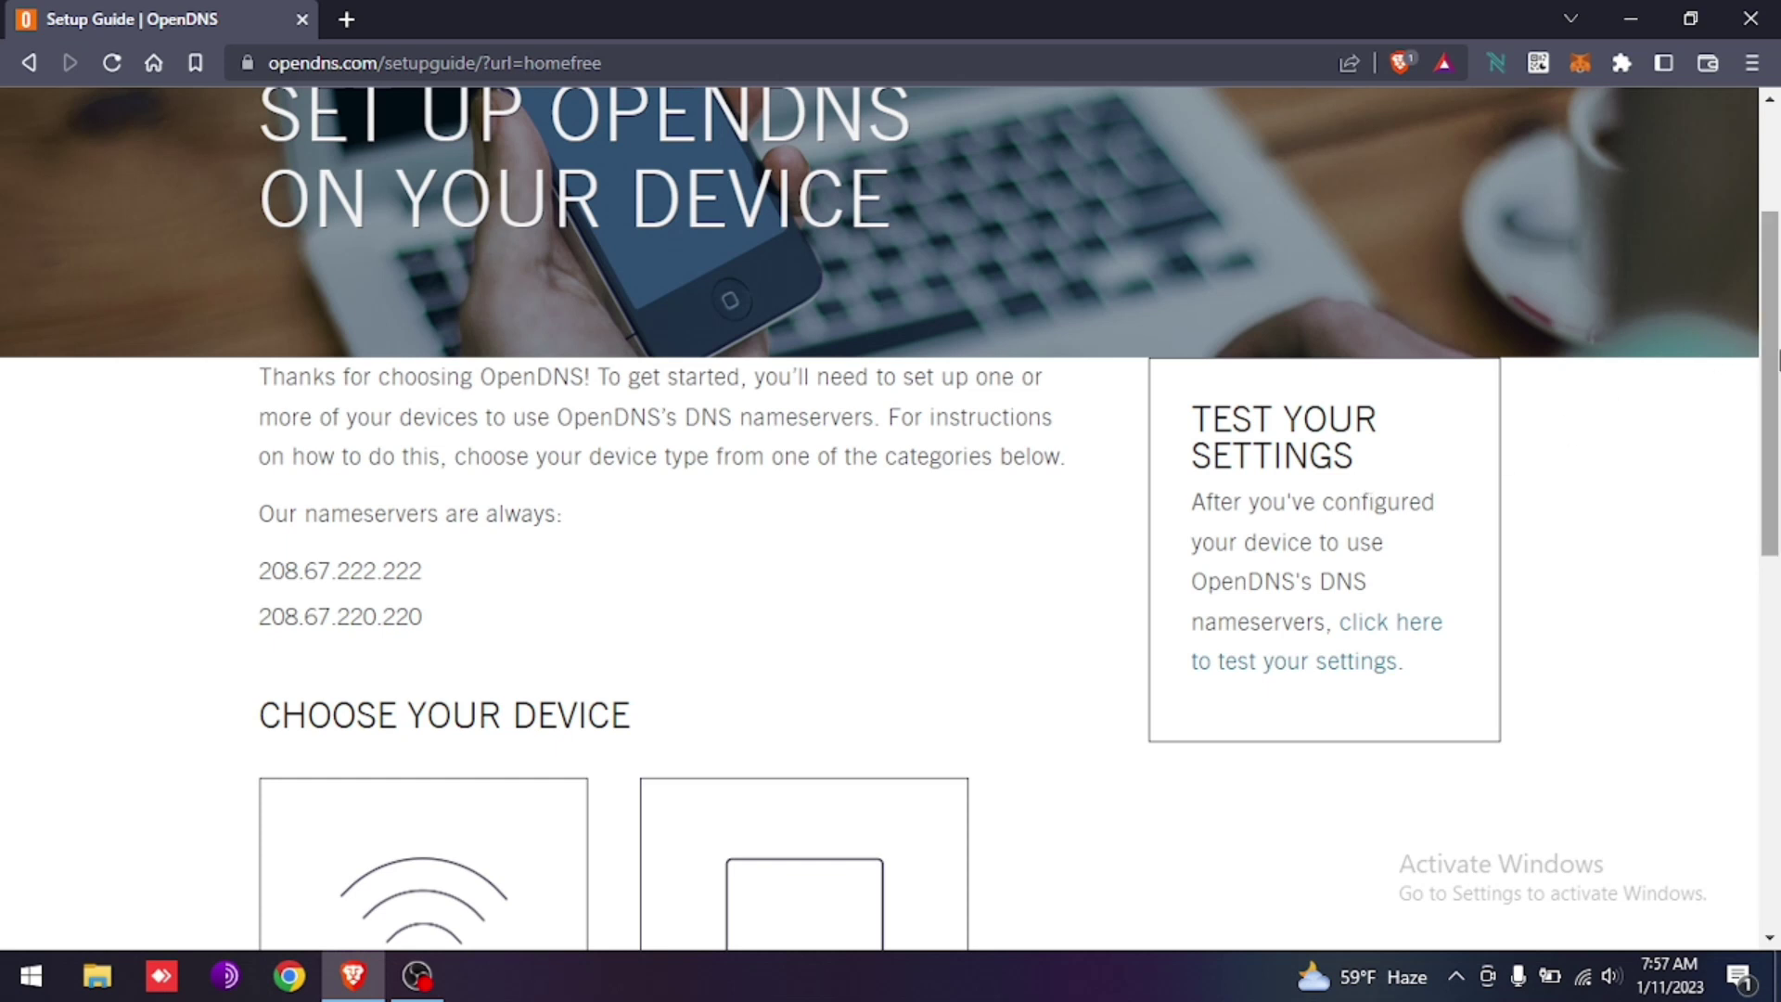
pyautogui.moveTo(1777, 360); pyautogui.dragTo(1778, 469)
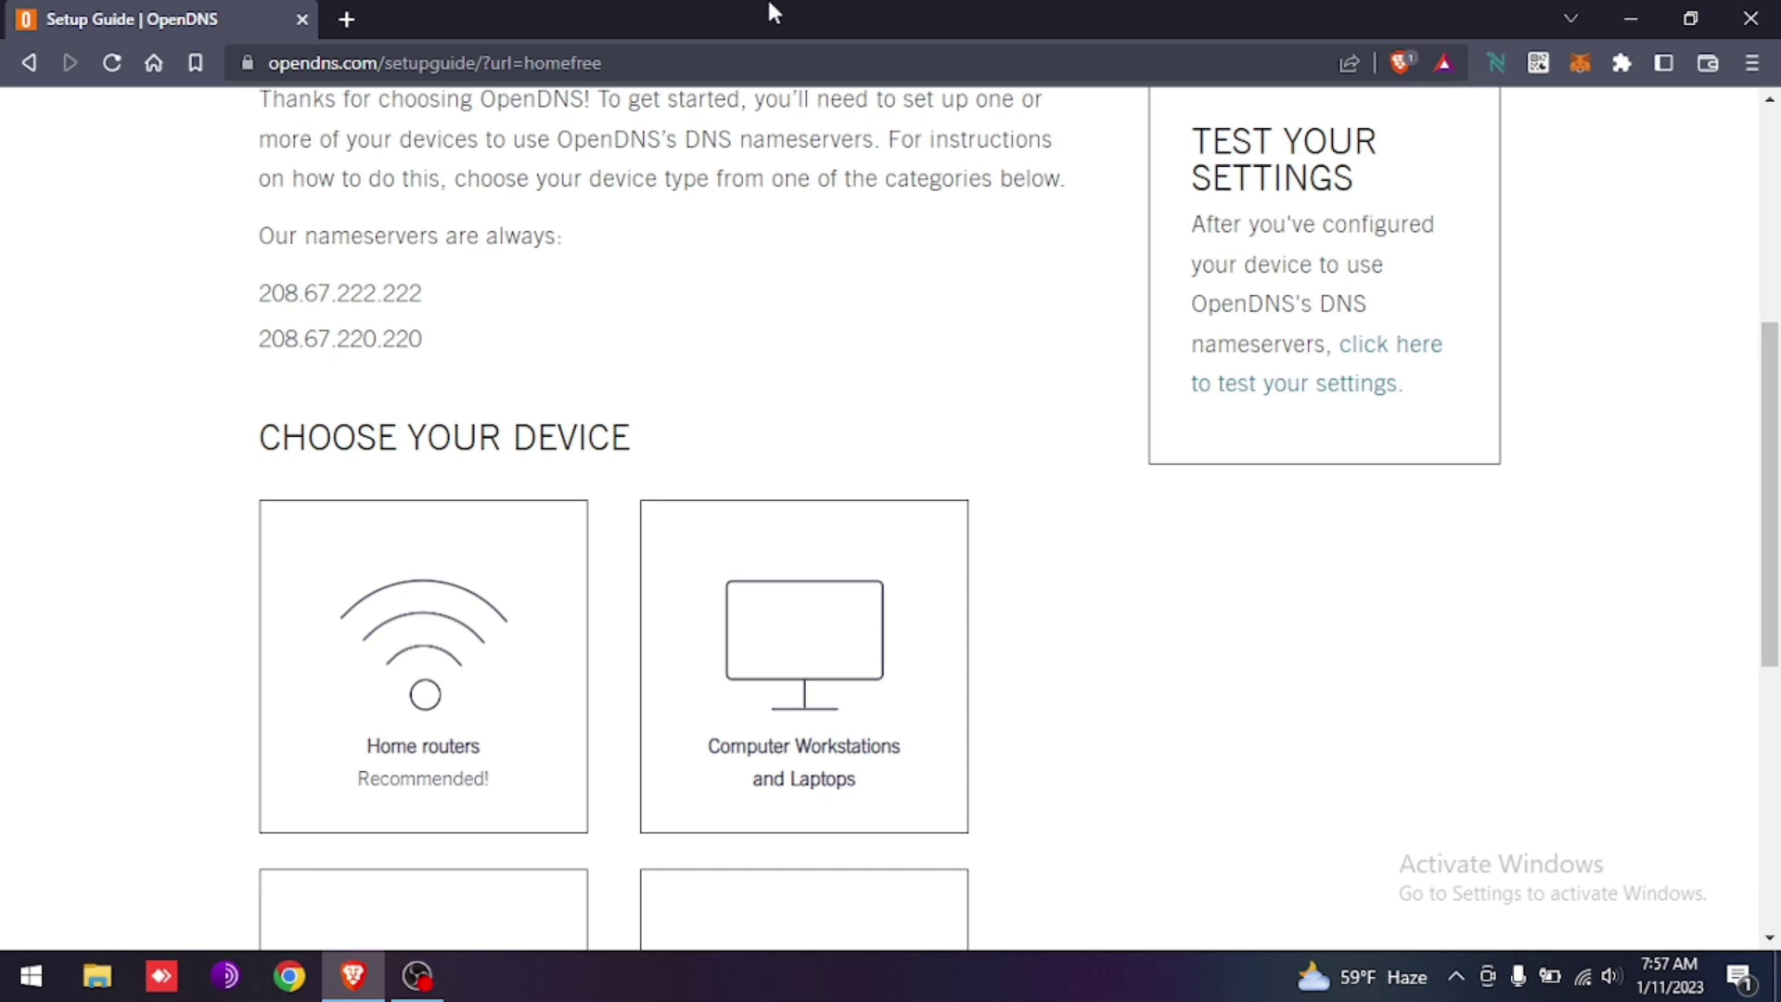
# Step: Load youtube.com in a new tab, then switch back to the Setup Guide | OpenDNS tab
pyautogui.click(347, 18)
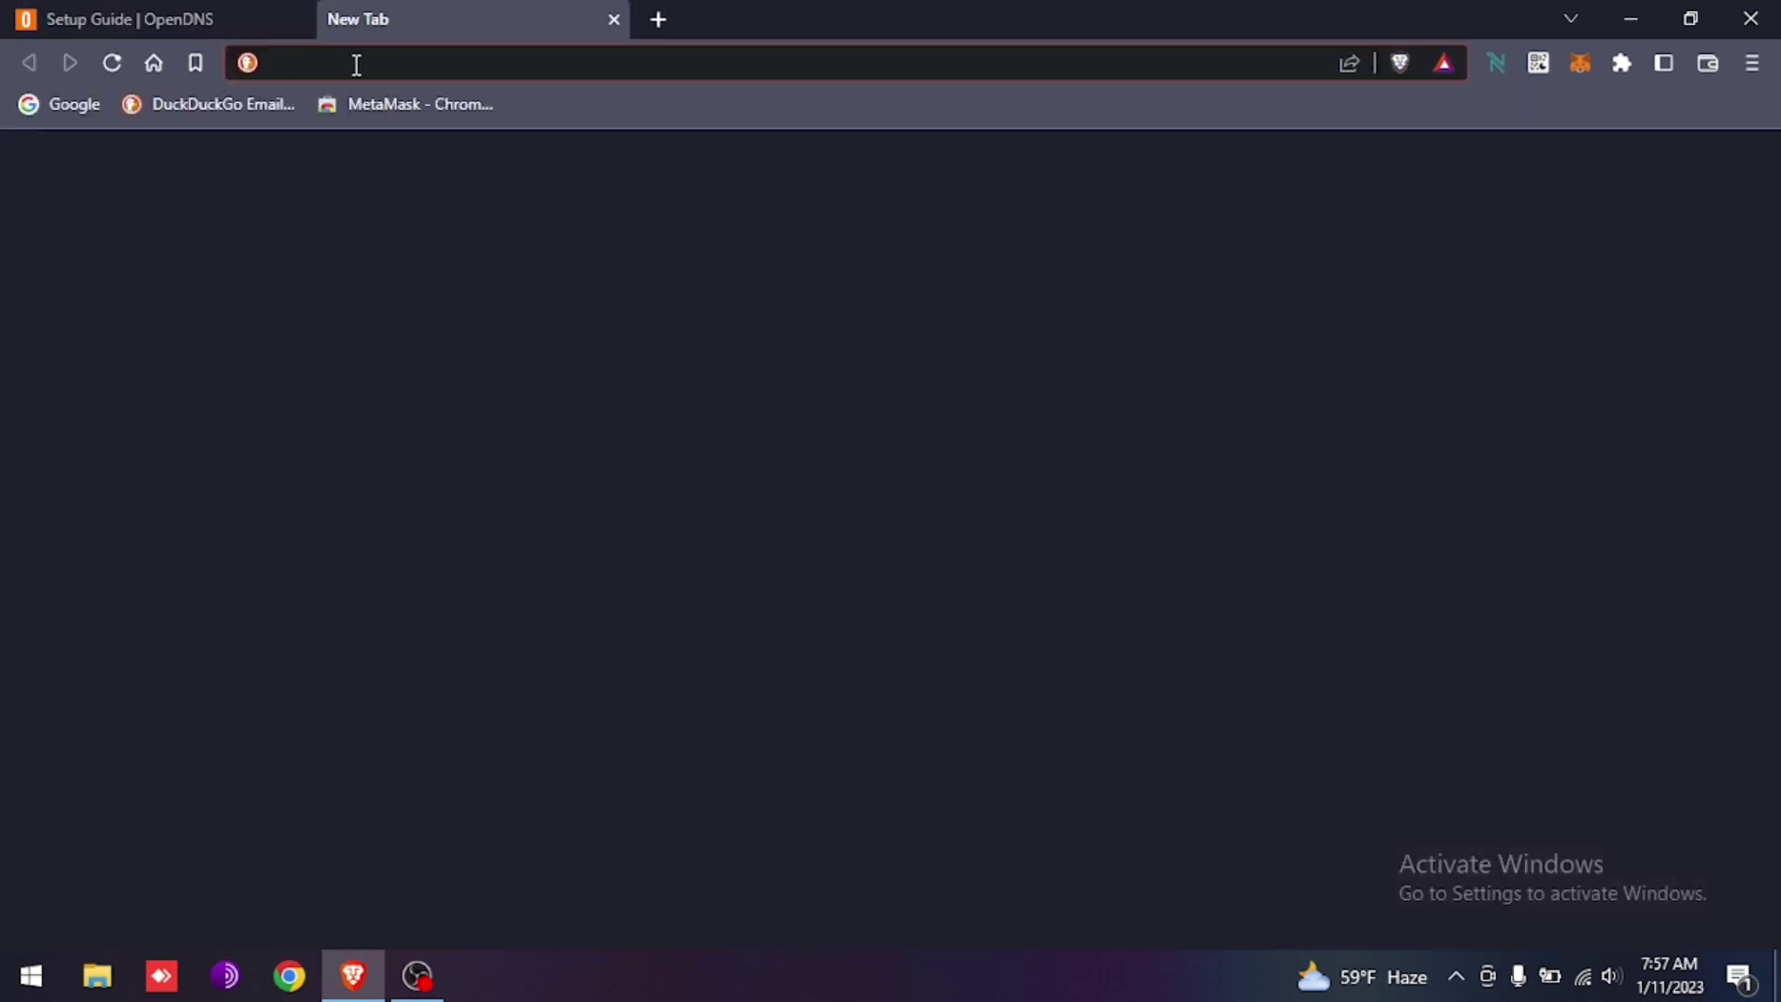
pyautogui.write('you')
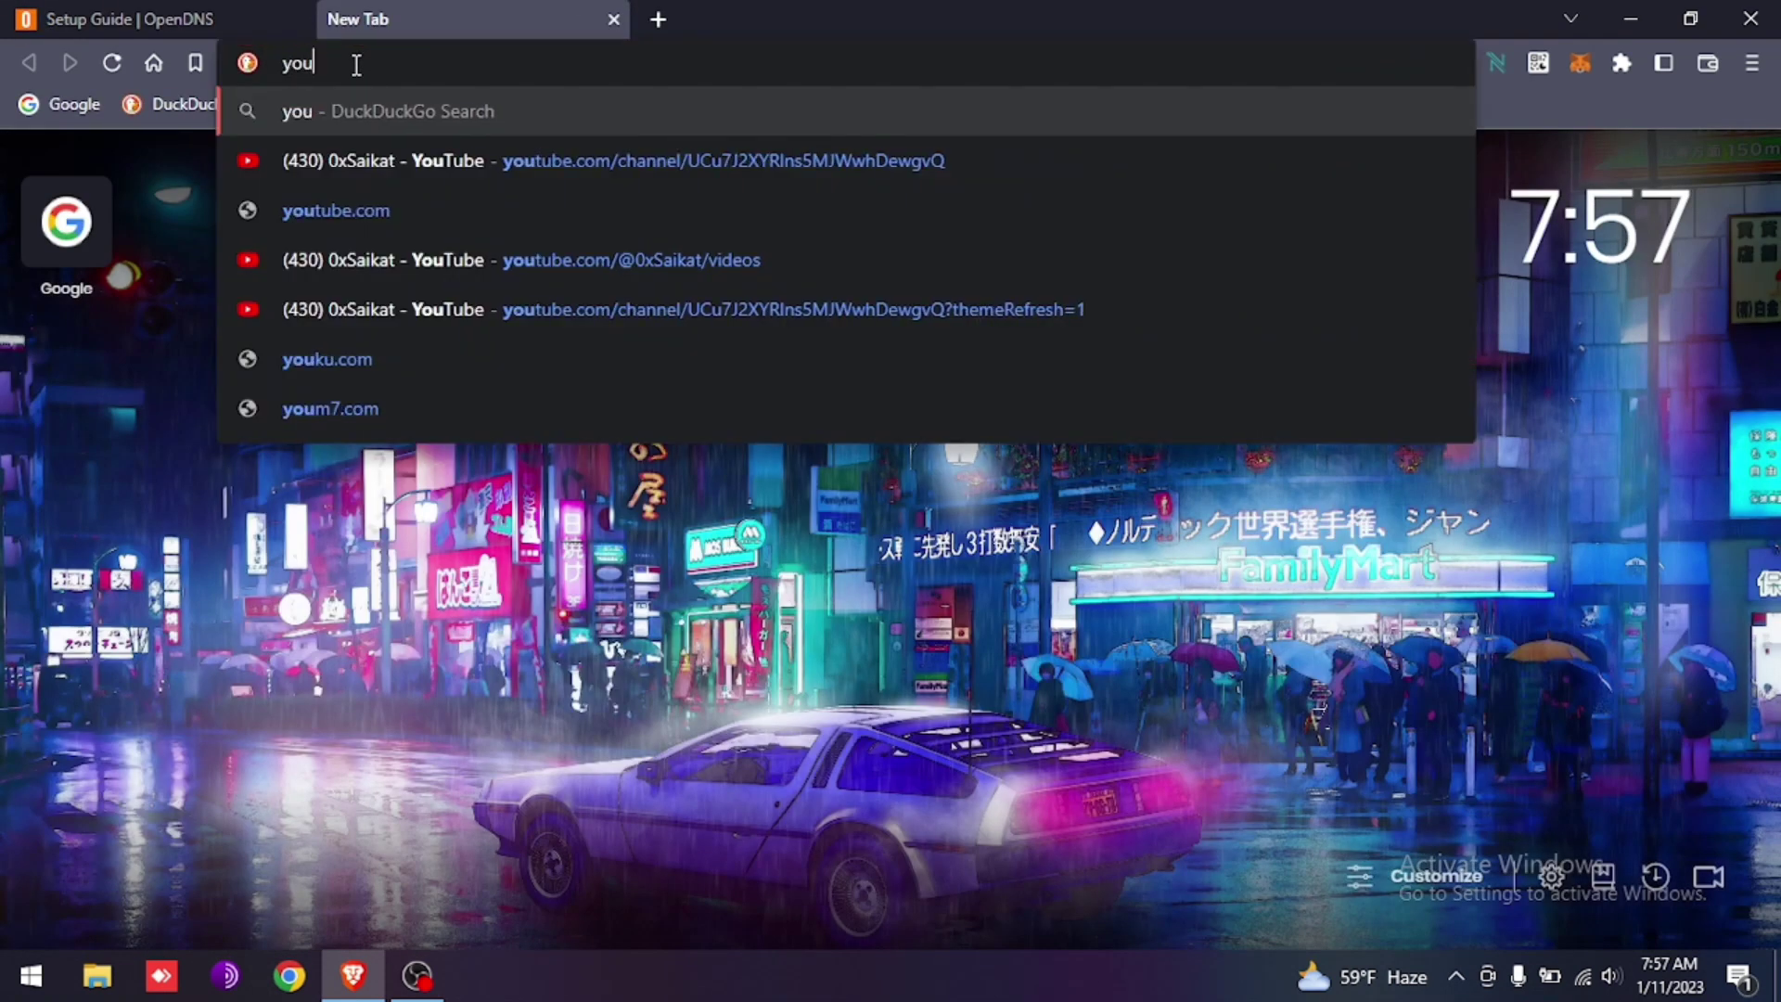
pyautogui.click(366, 199)
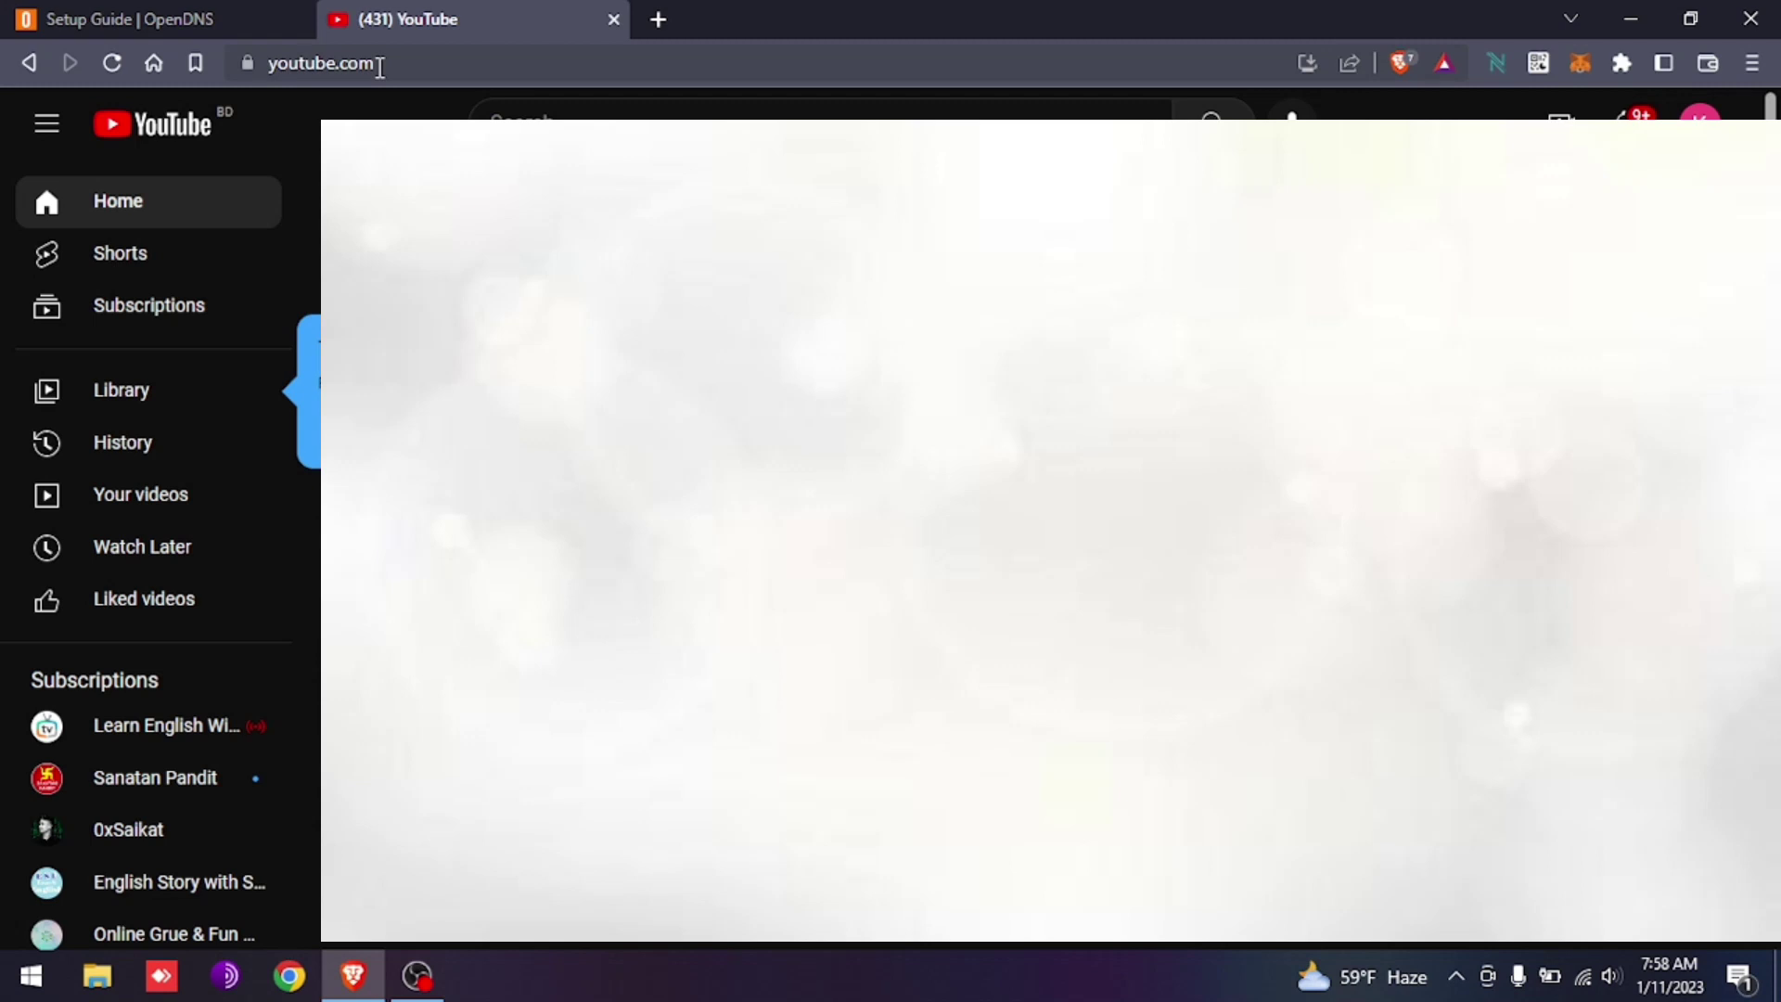
pyautogui.click(196, 16)
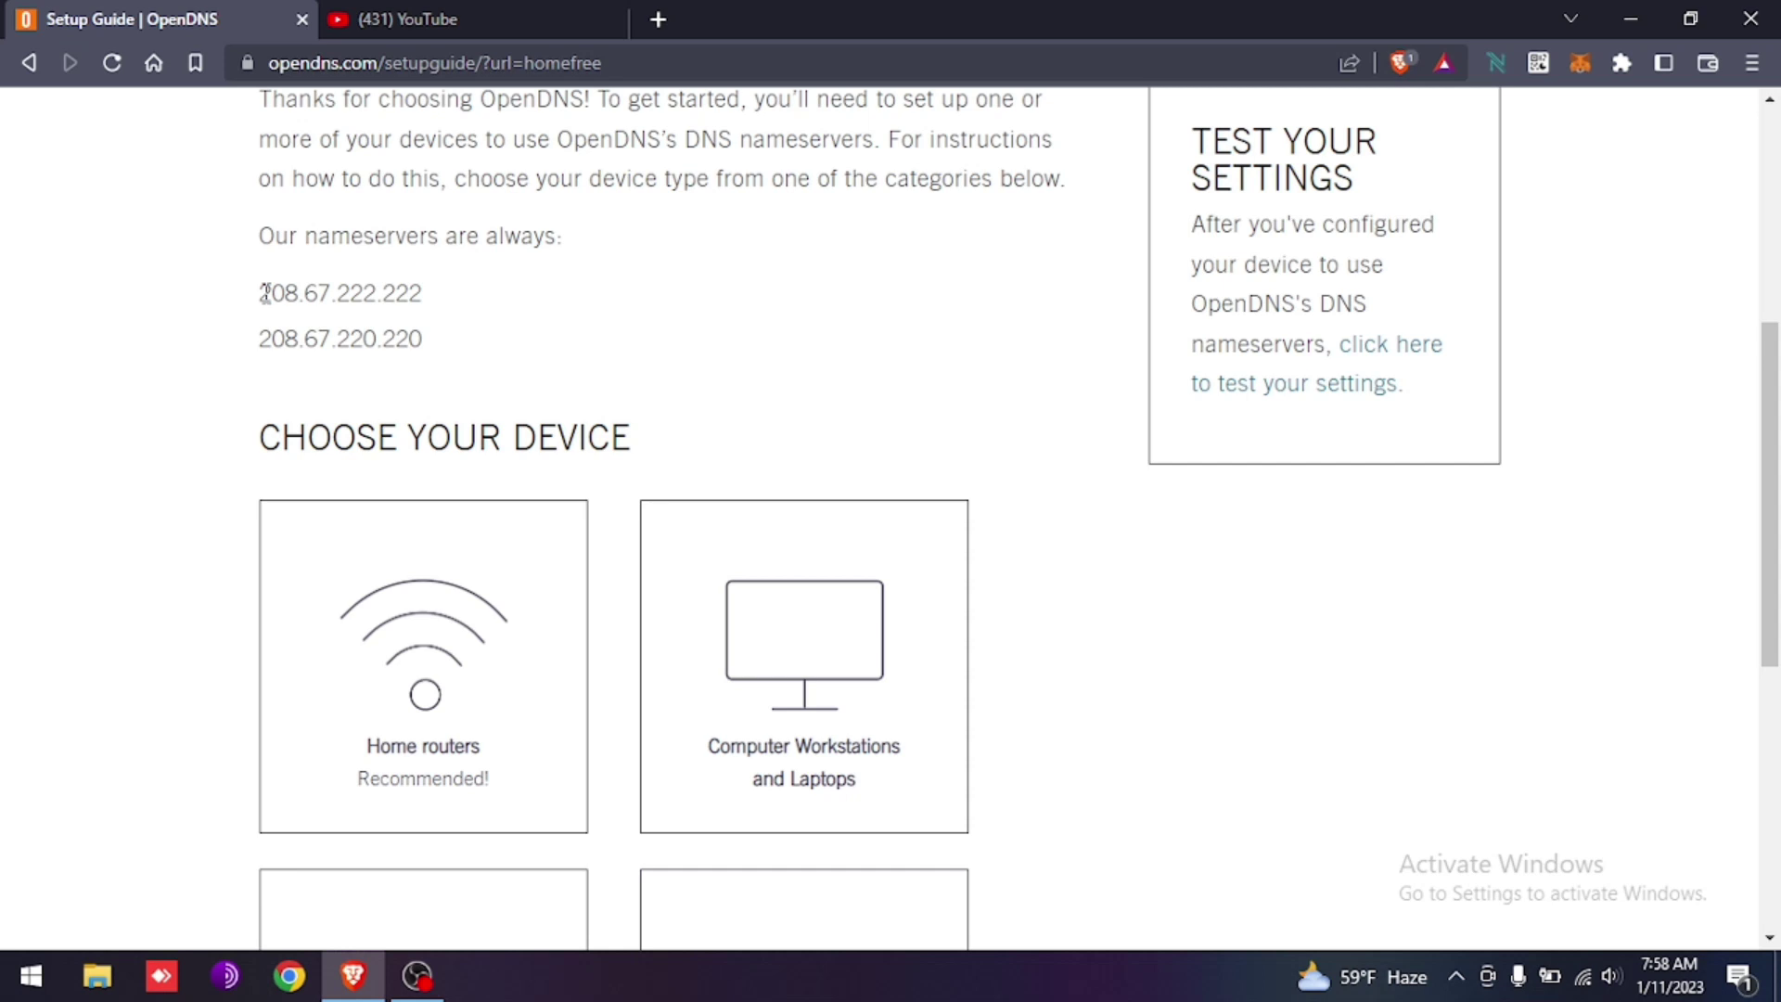
# Step: Select the nameserver 208.67.222.222 and bring up the Windows Start menu
pyautogui.moveTo(263, 293); pyautogui.dragTo(425, 295)
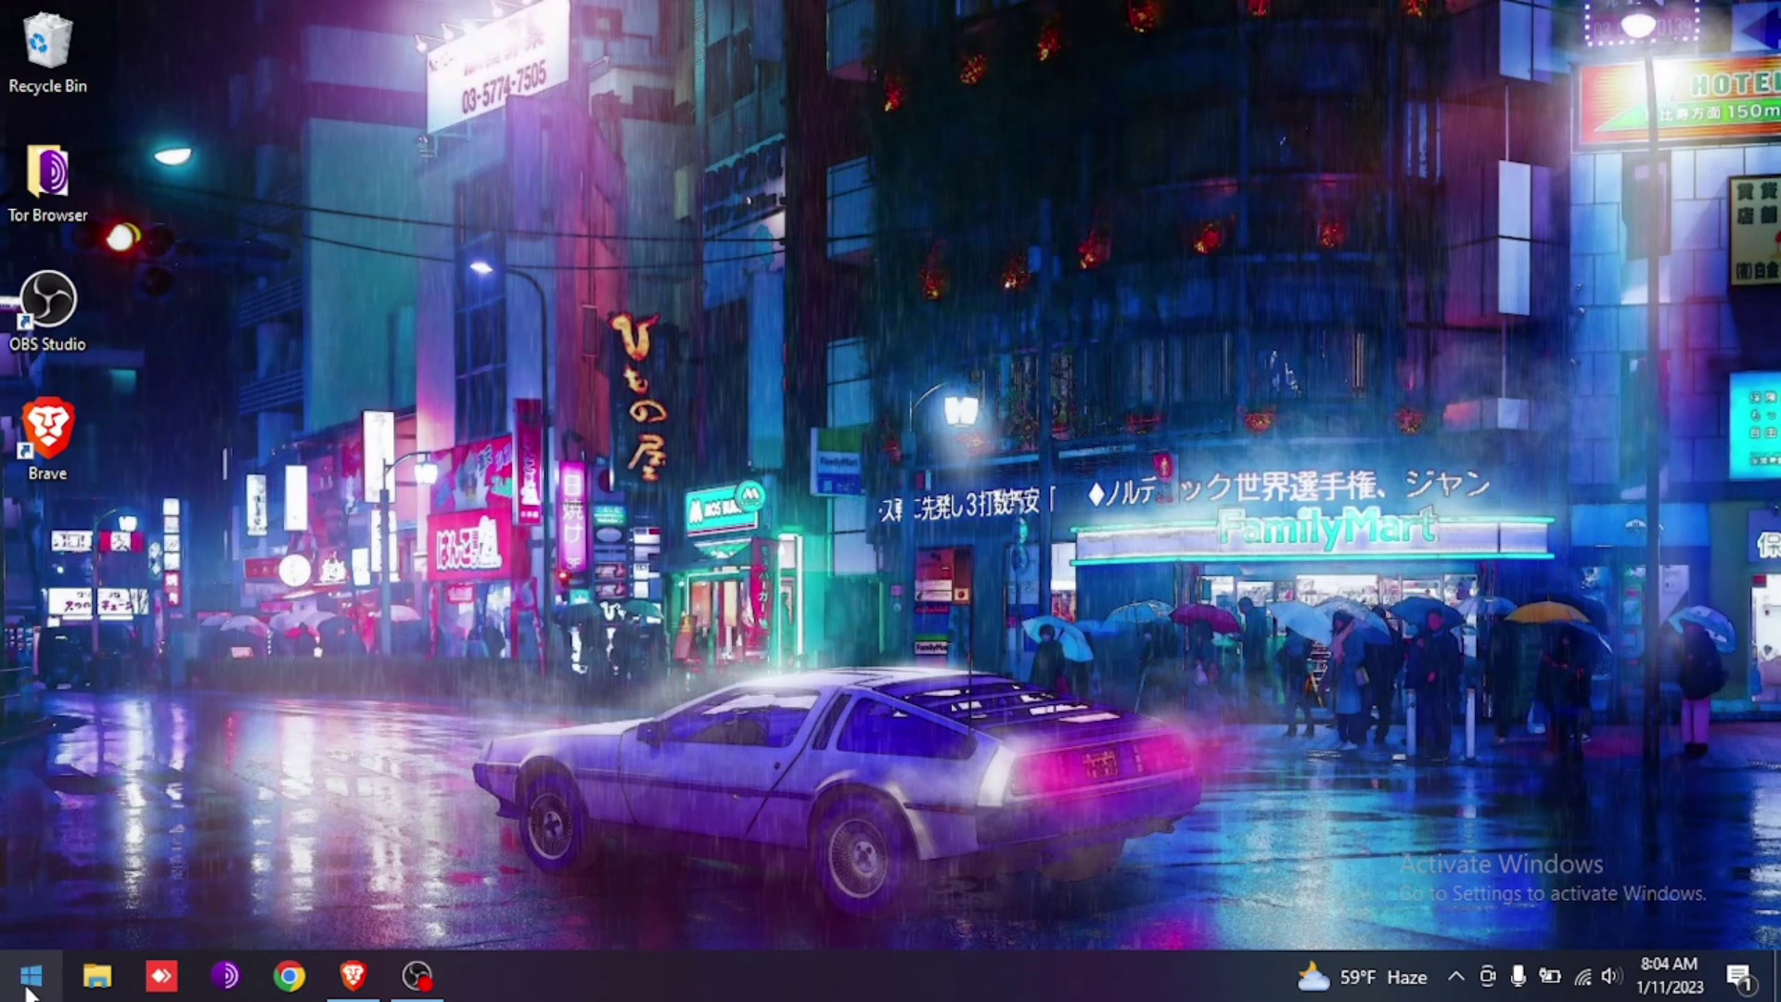
pyautogui.click(28, 975)
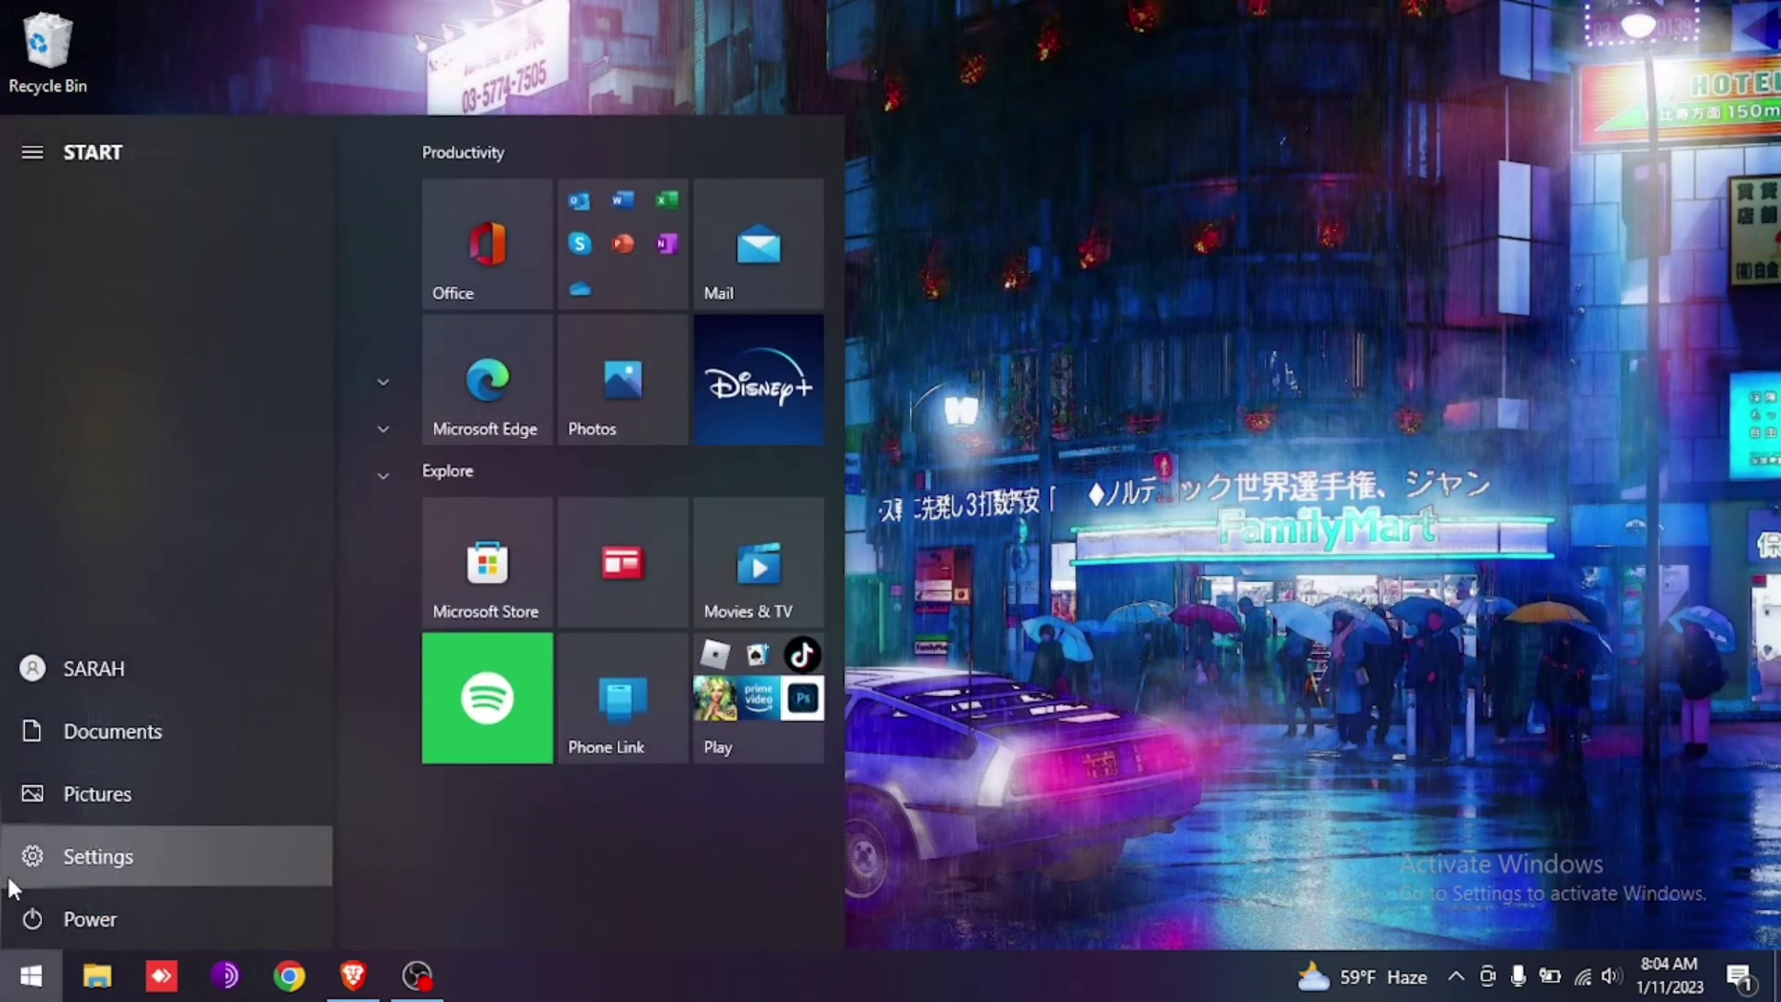
# Step: Go through Settings > Network & Internet to Change adapter options for the network connections
pyautogui.click(10, 874)
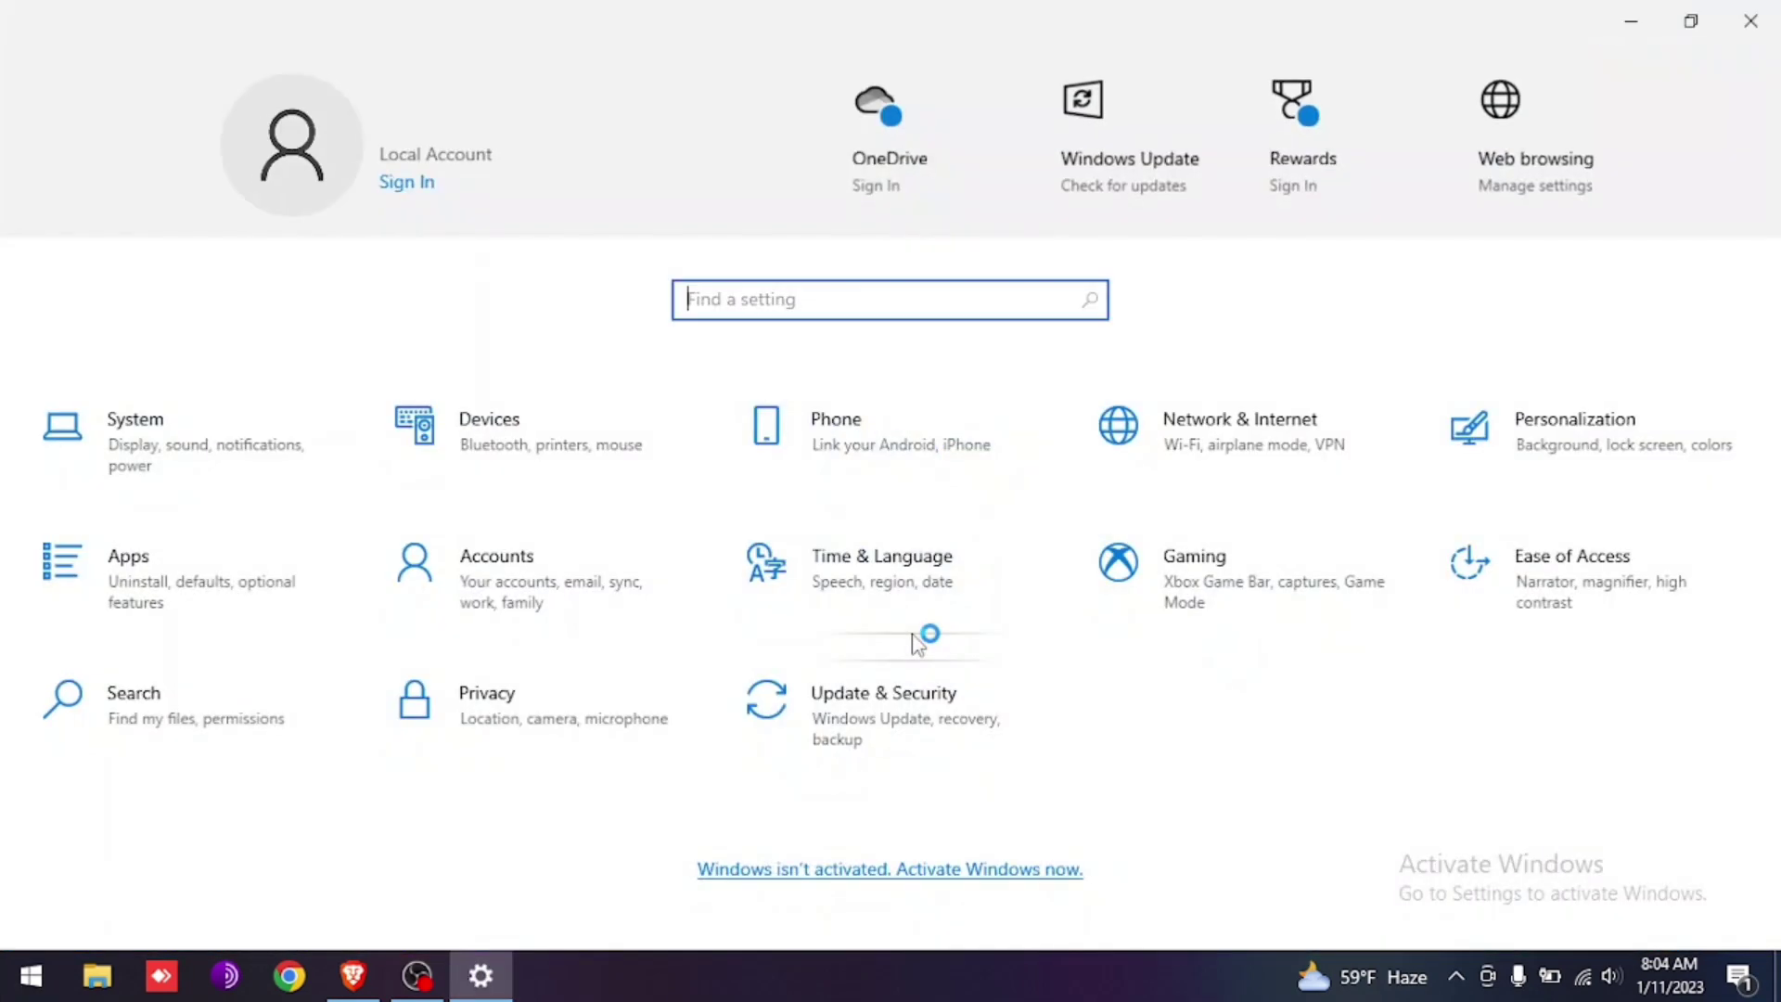
pyautogui.click(1254, 449)
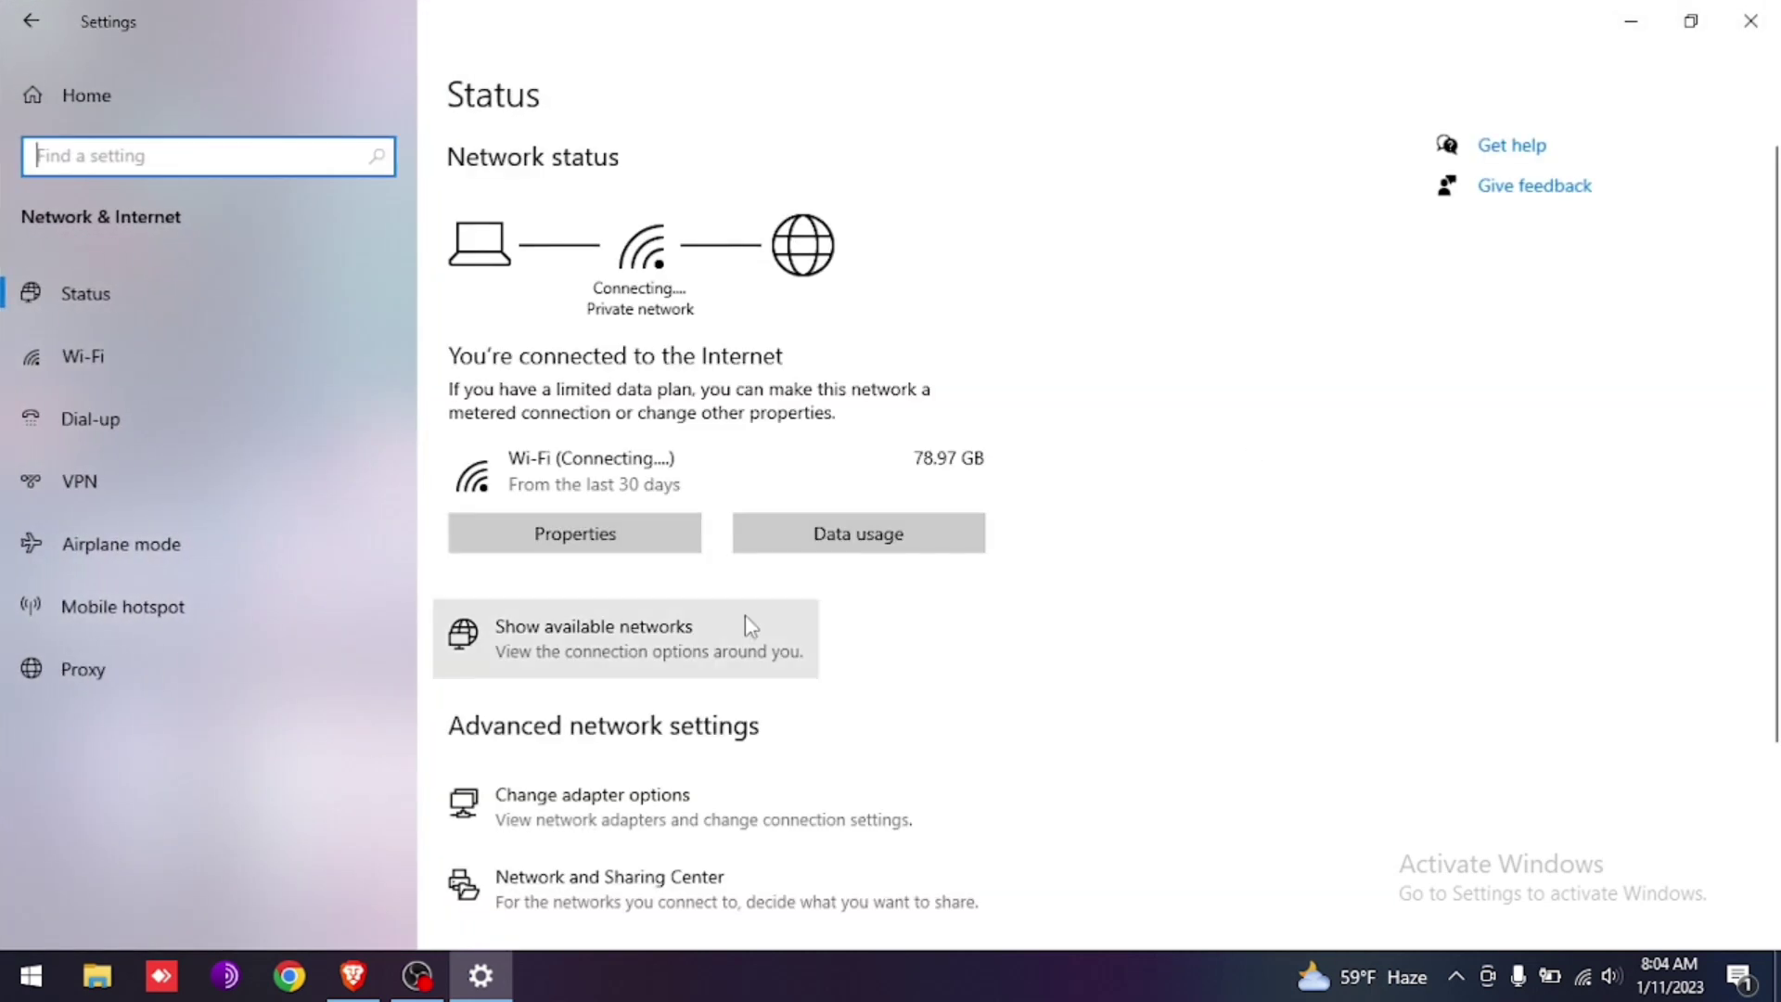
pyautogui.click(599, 809)
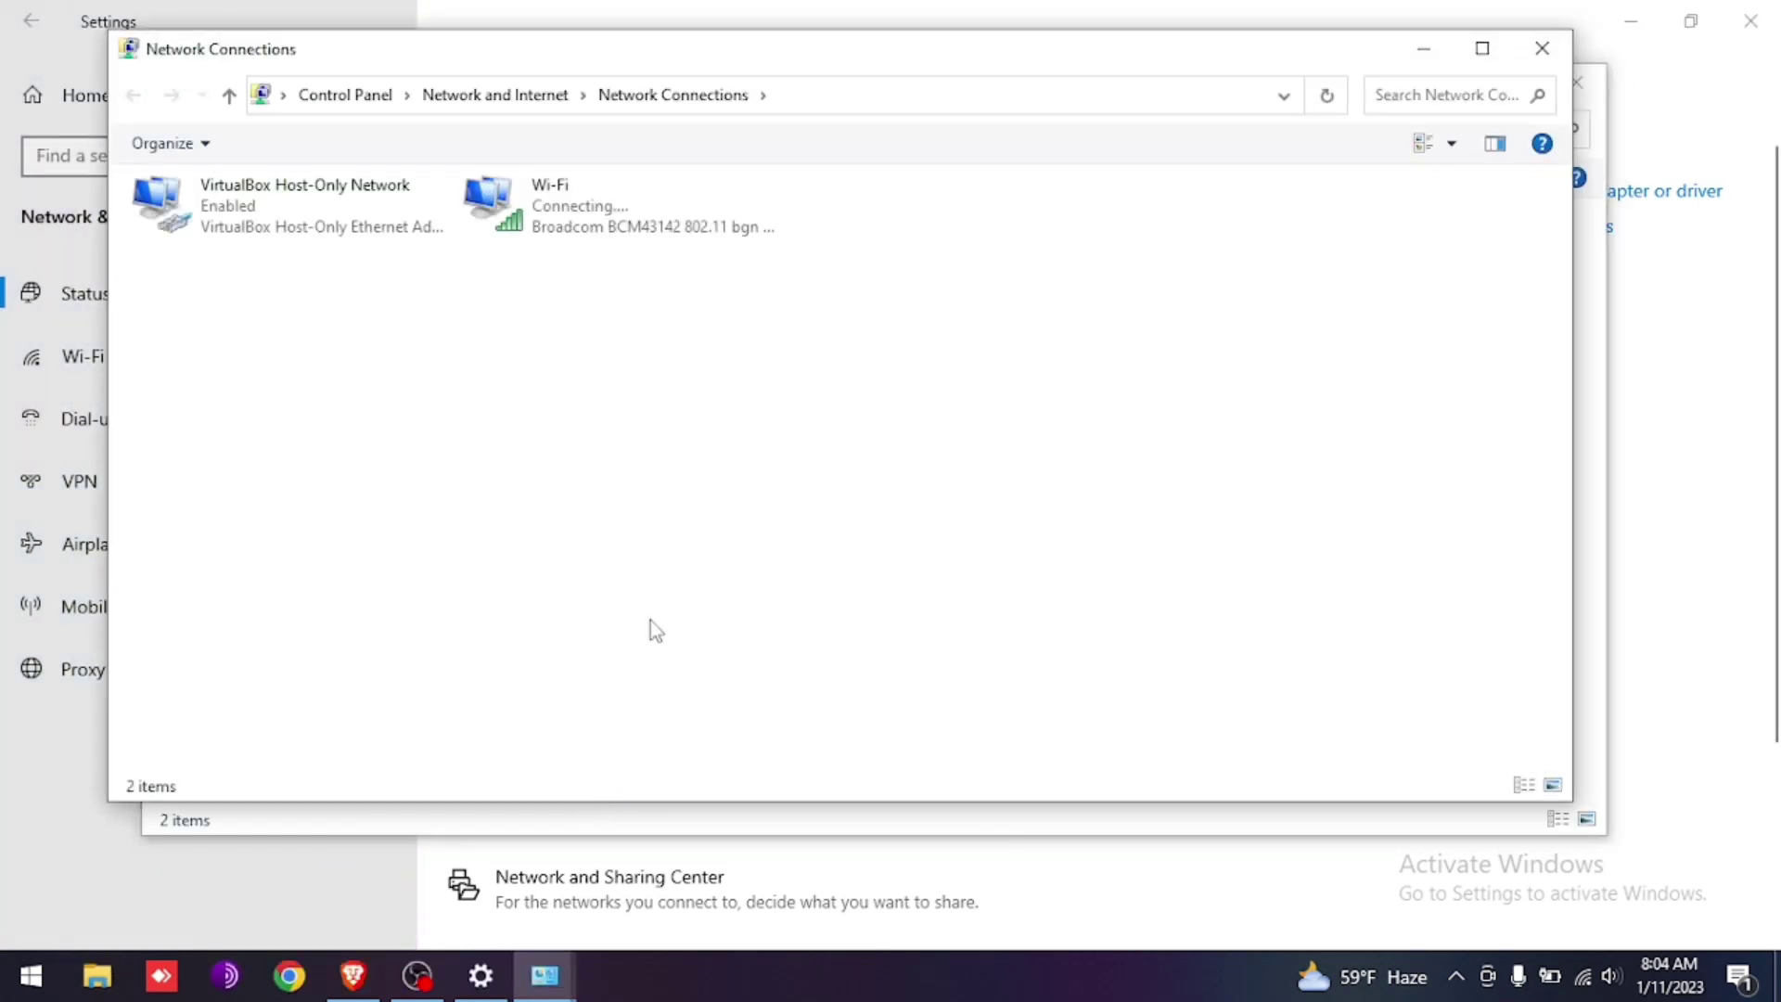
# Step: Open the Wi-Fi adapter's Properties and its Internet Protocol Version 4 (TCP/IPv4) settings
pyautogui.doubleClick(573, 219)
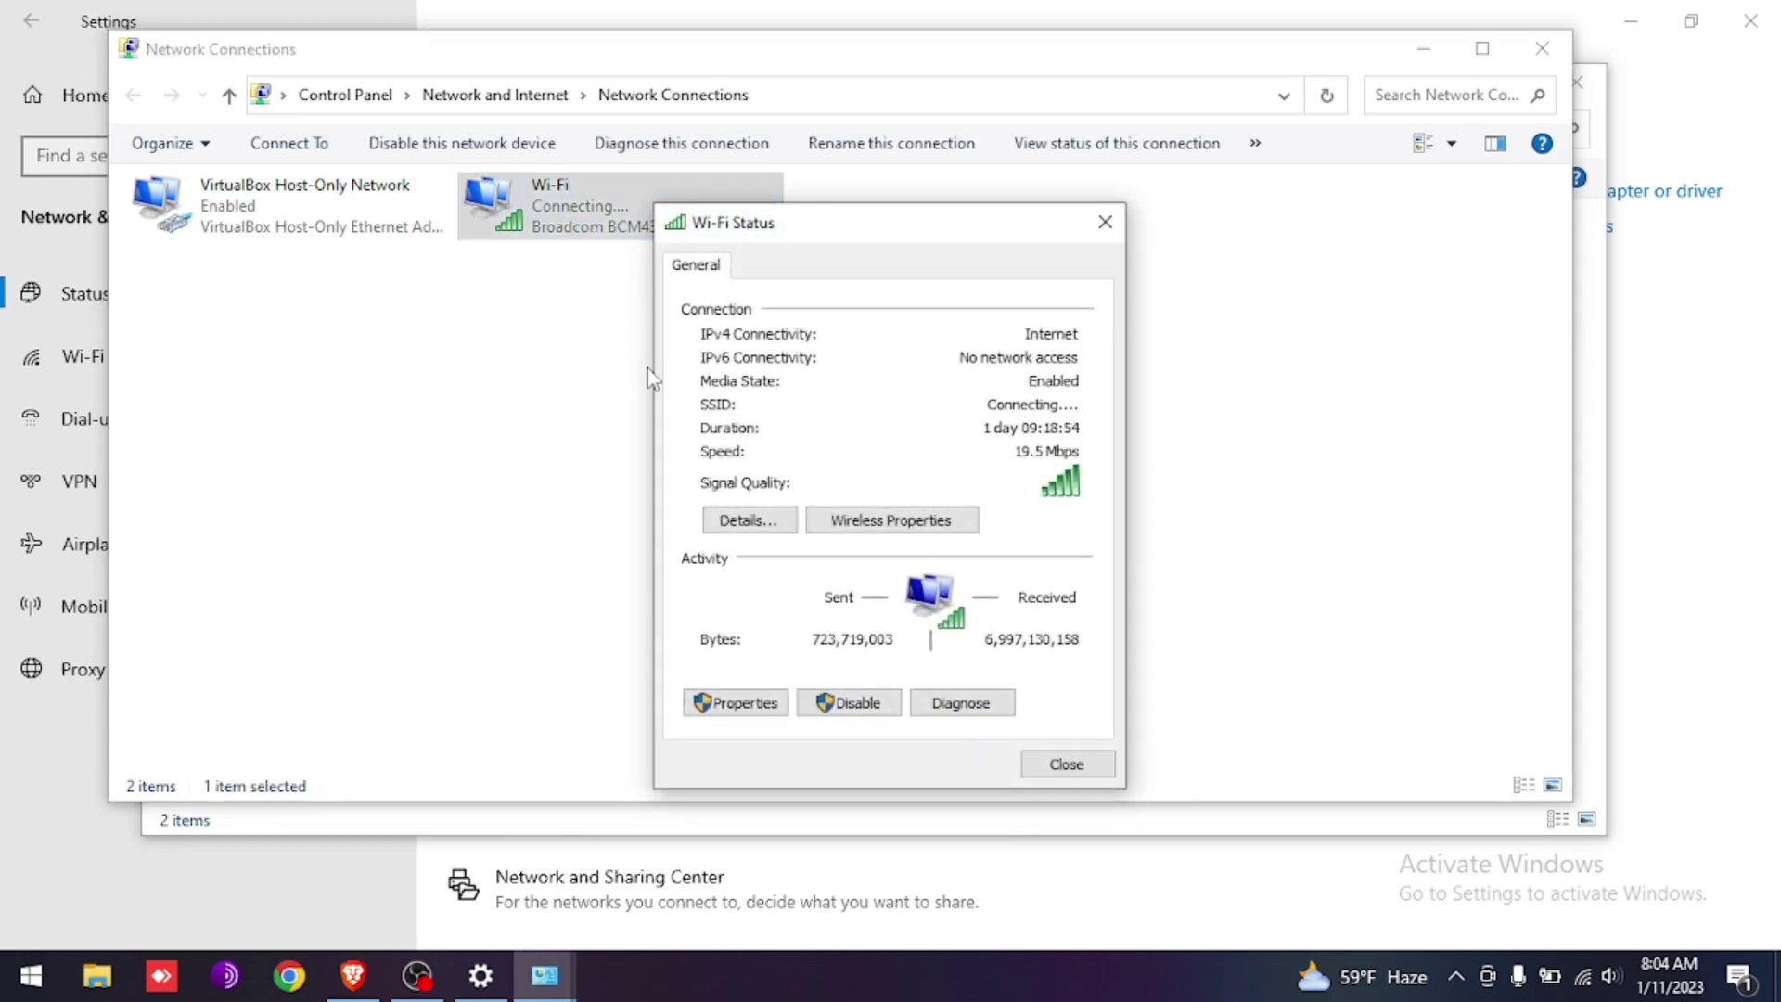
pyautogui.click(730, 704)
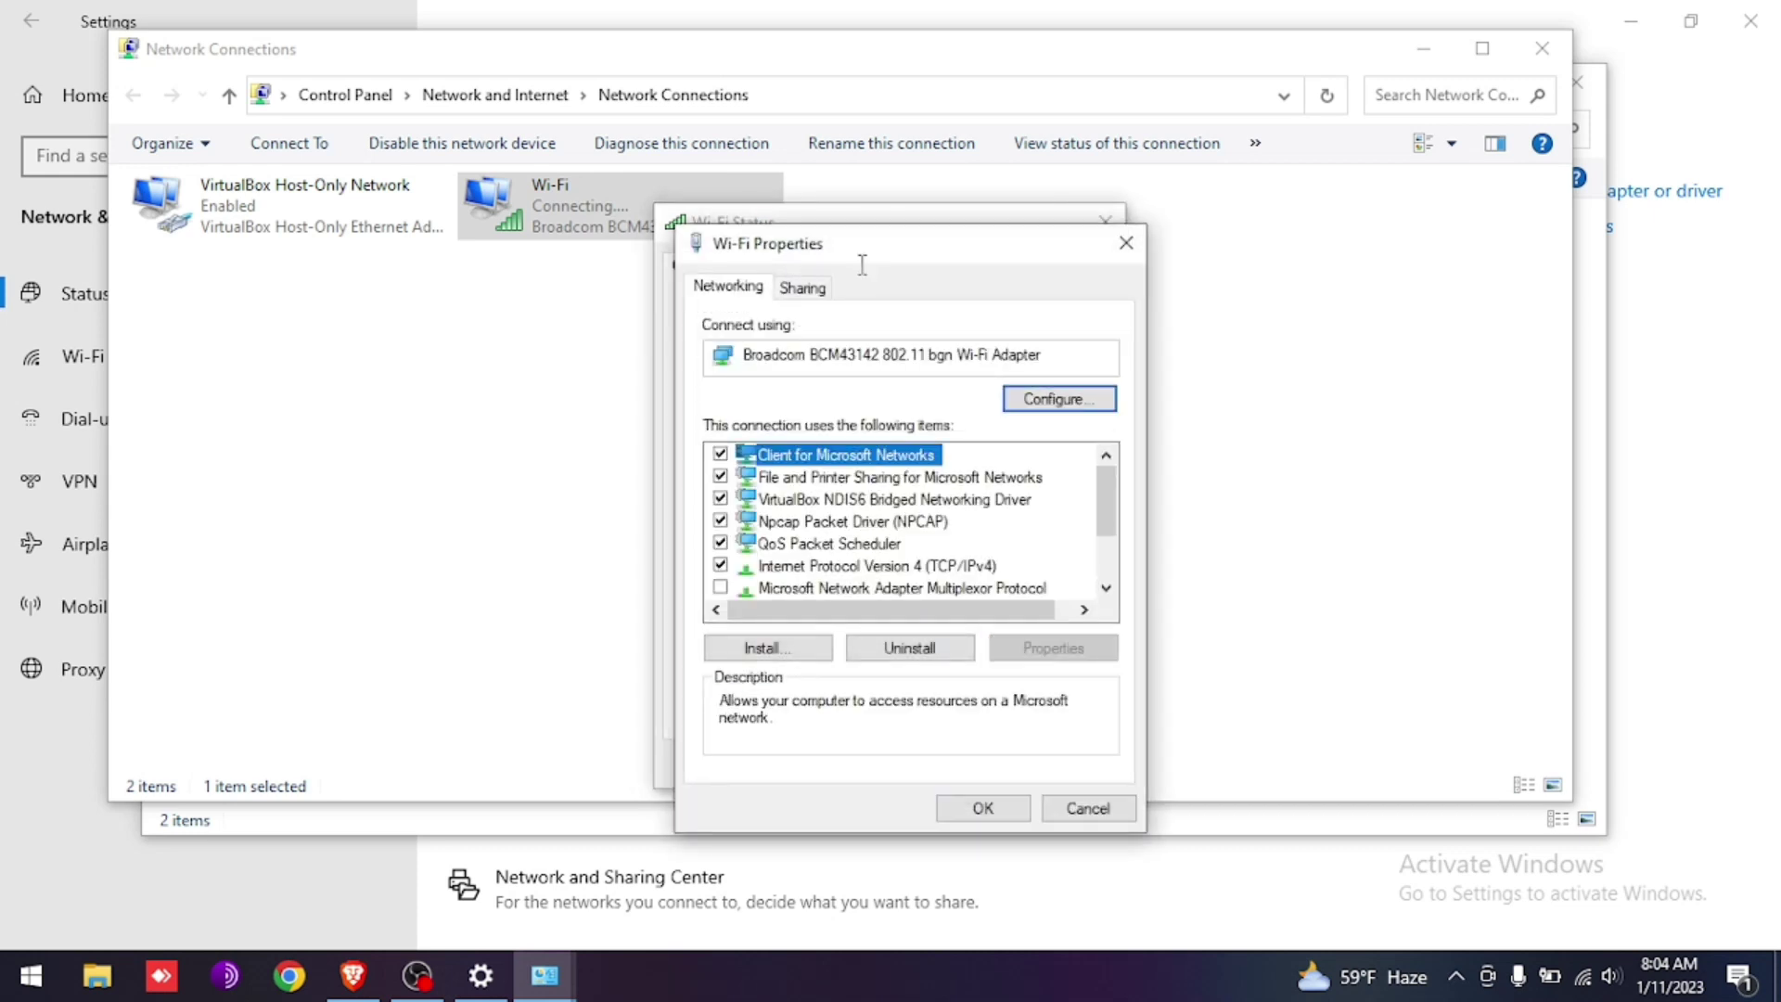
pyautogui.moveTo(875, 240); pyautogui.dragTo(551, 230)
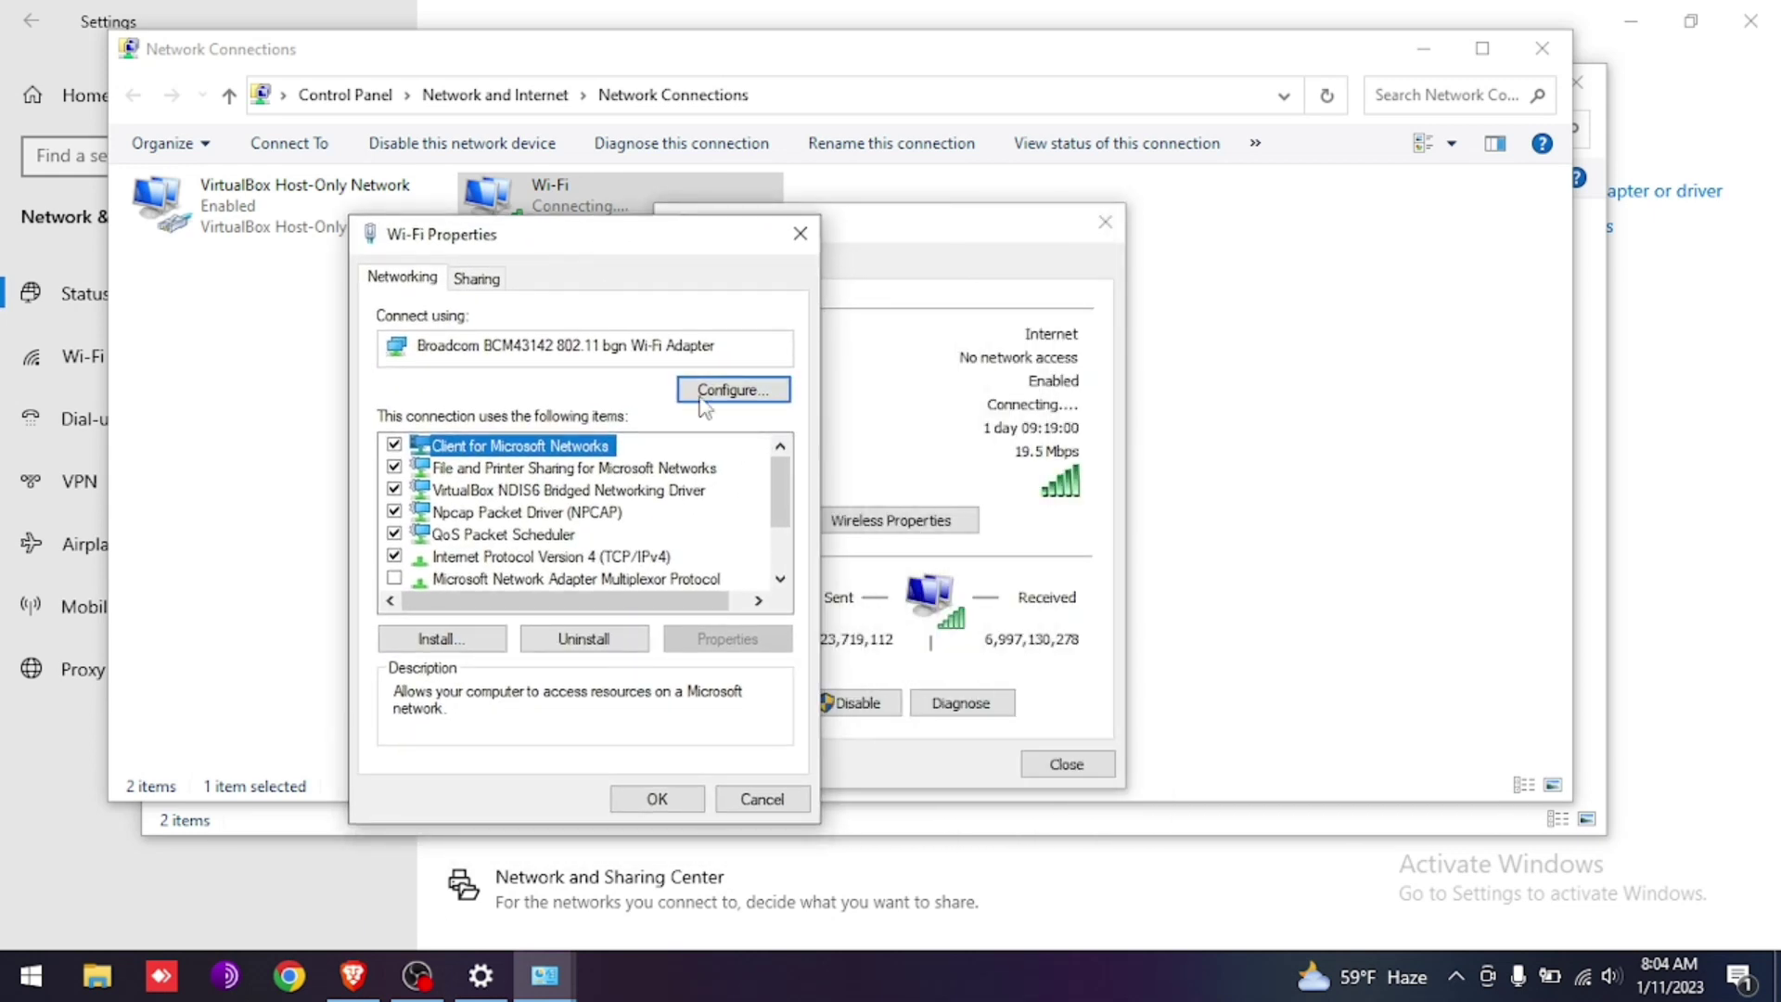
pyautogui.moveTo(772, 470); pyautogui.dragTo(776, 480)
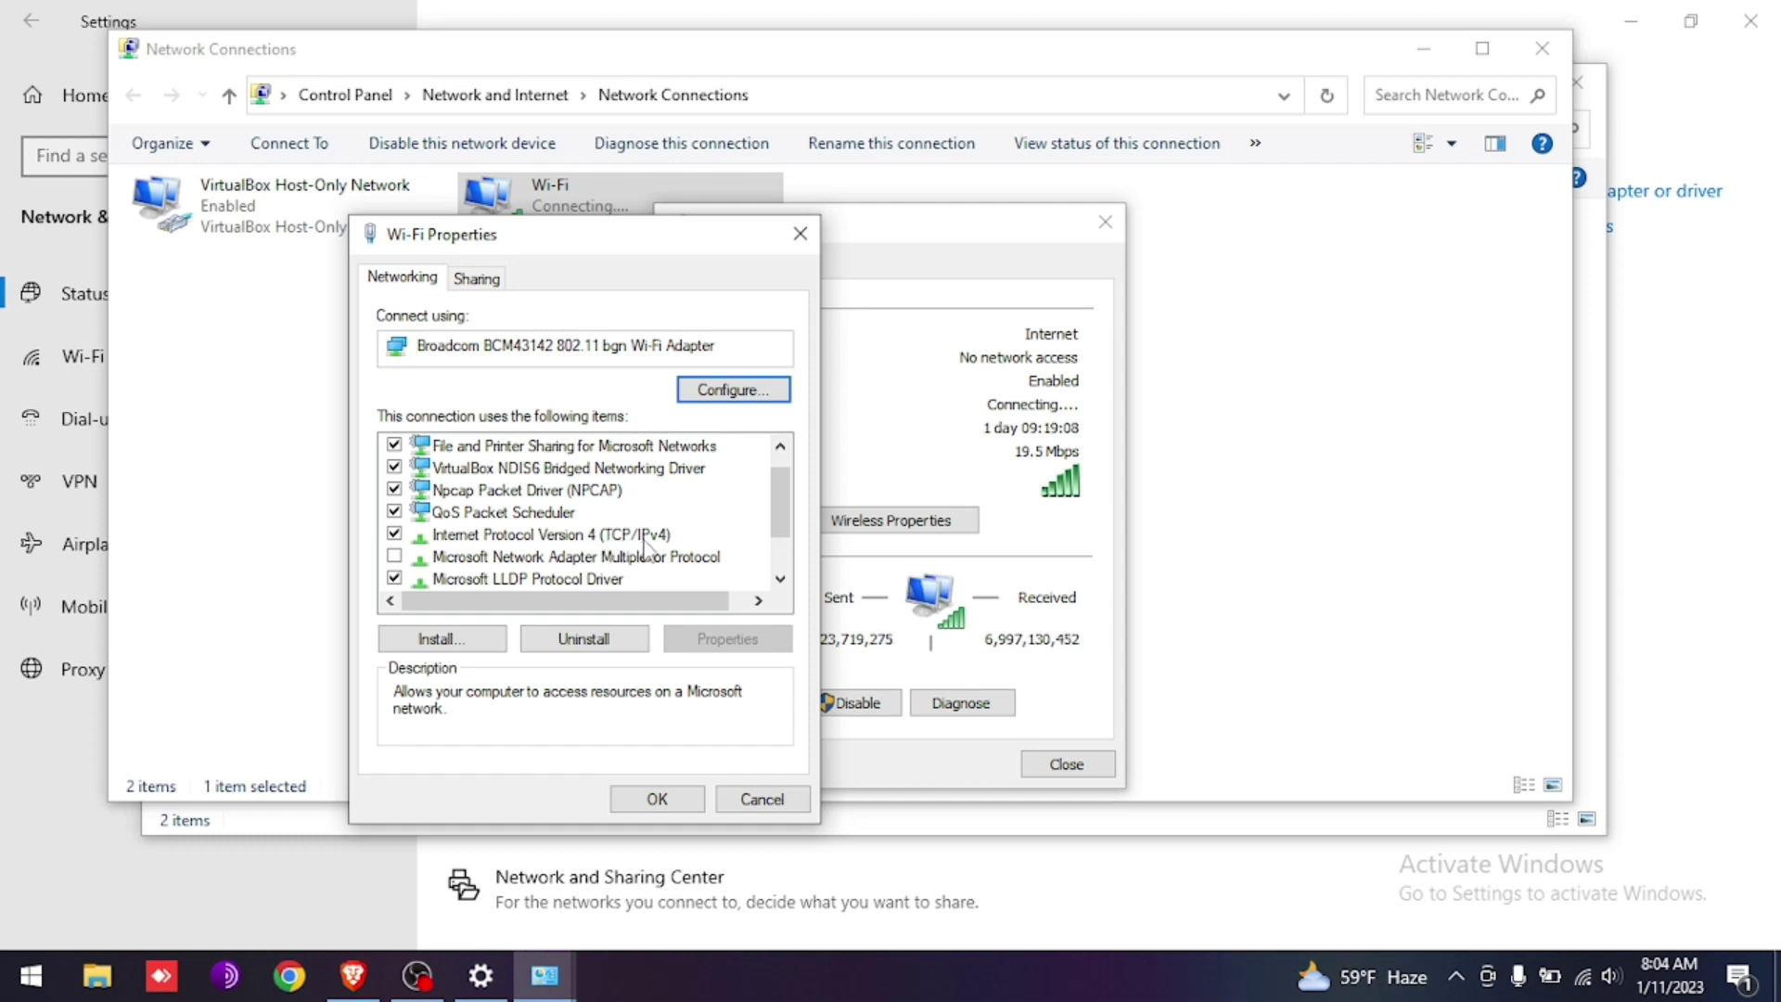
pyautogui.doubleClick(509, 536)
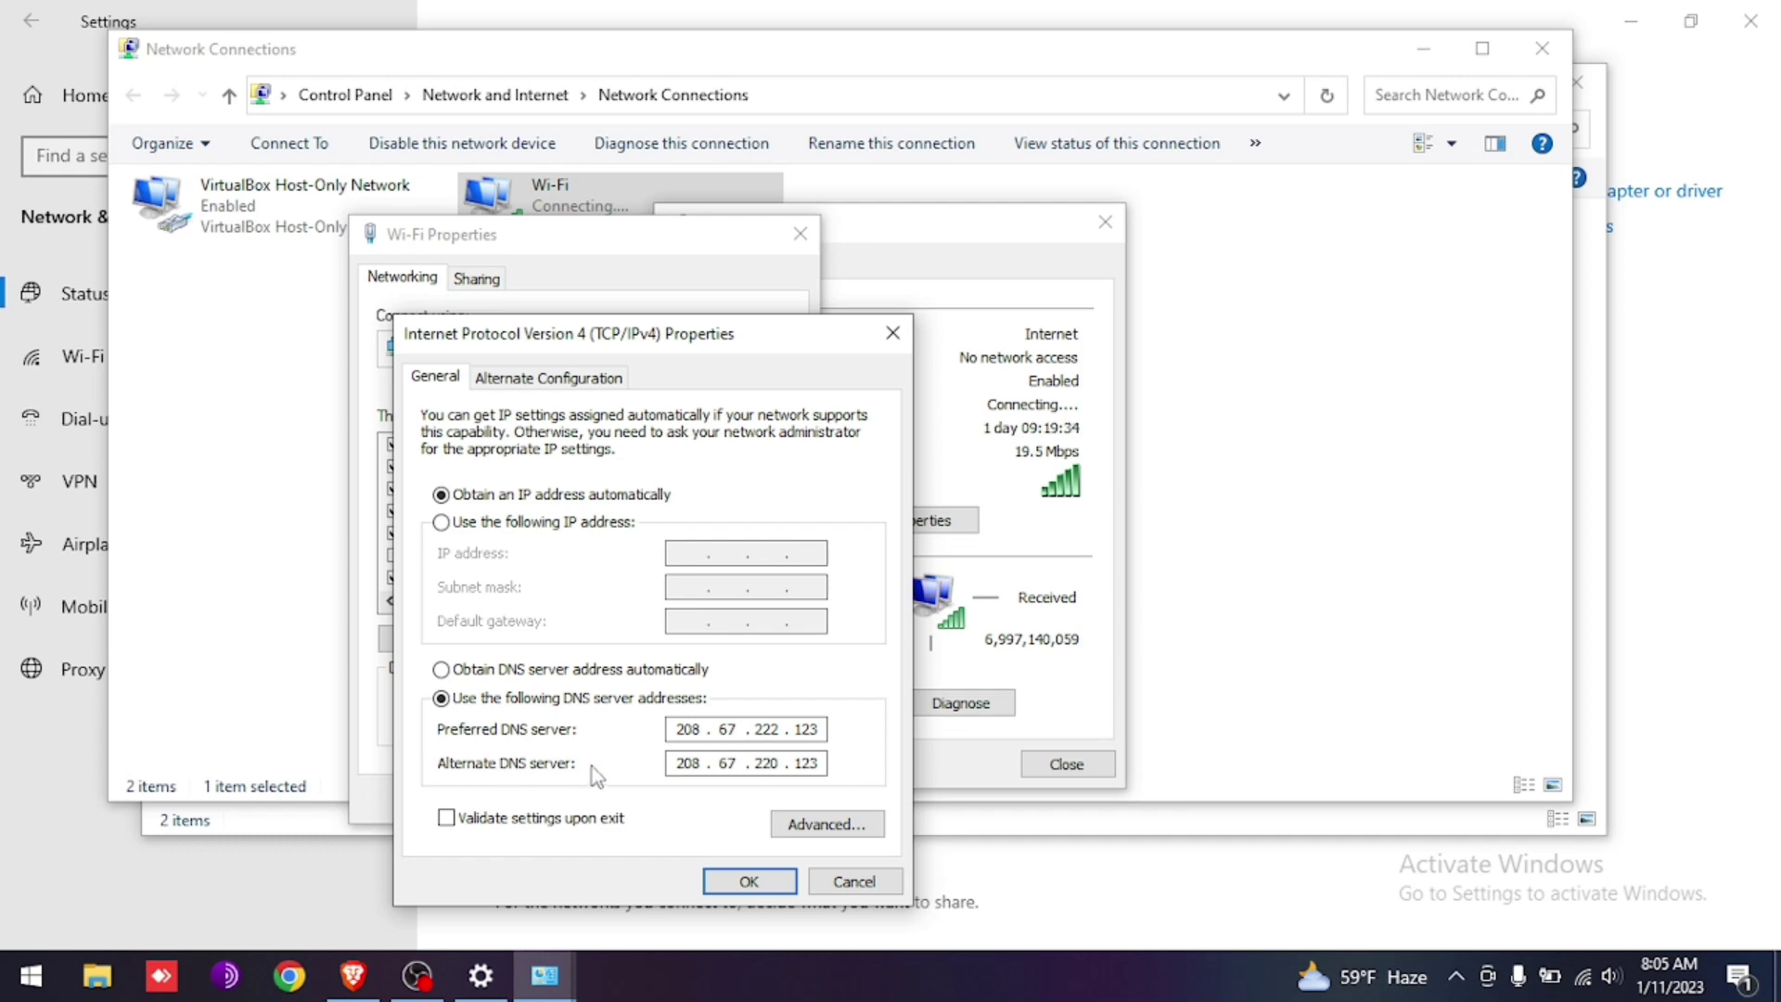
# Step: Switch back to the Brave OpenDNS Setup Guide that lists nameservers 208.67.222.222 and 208.67.220.220
pyautogui.click(353, 986)
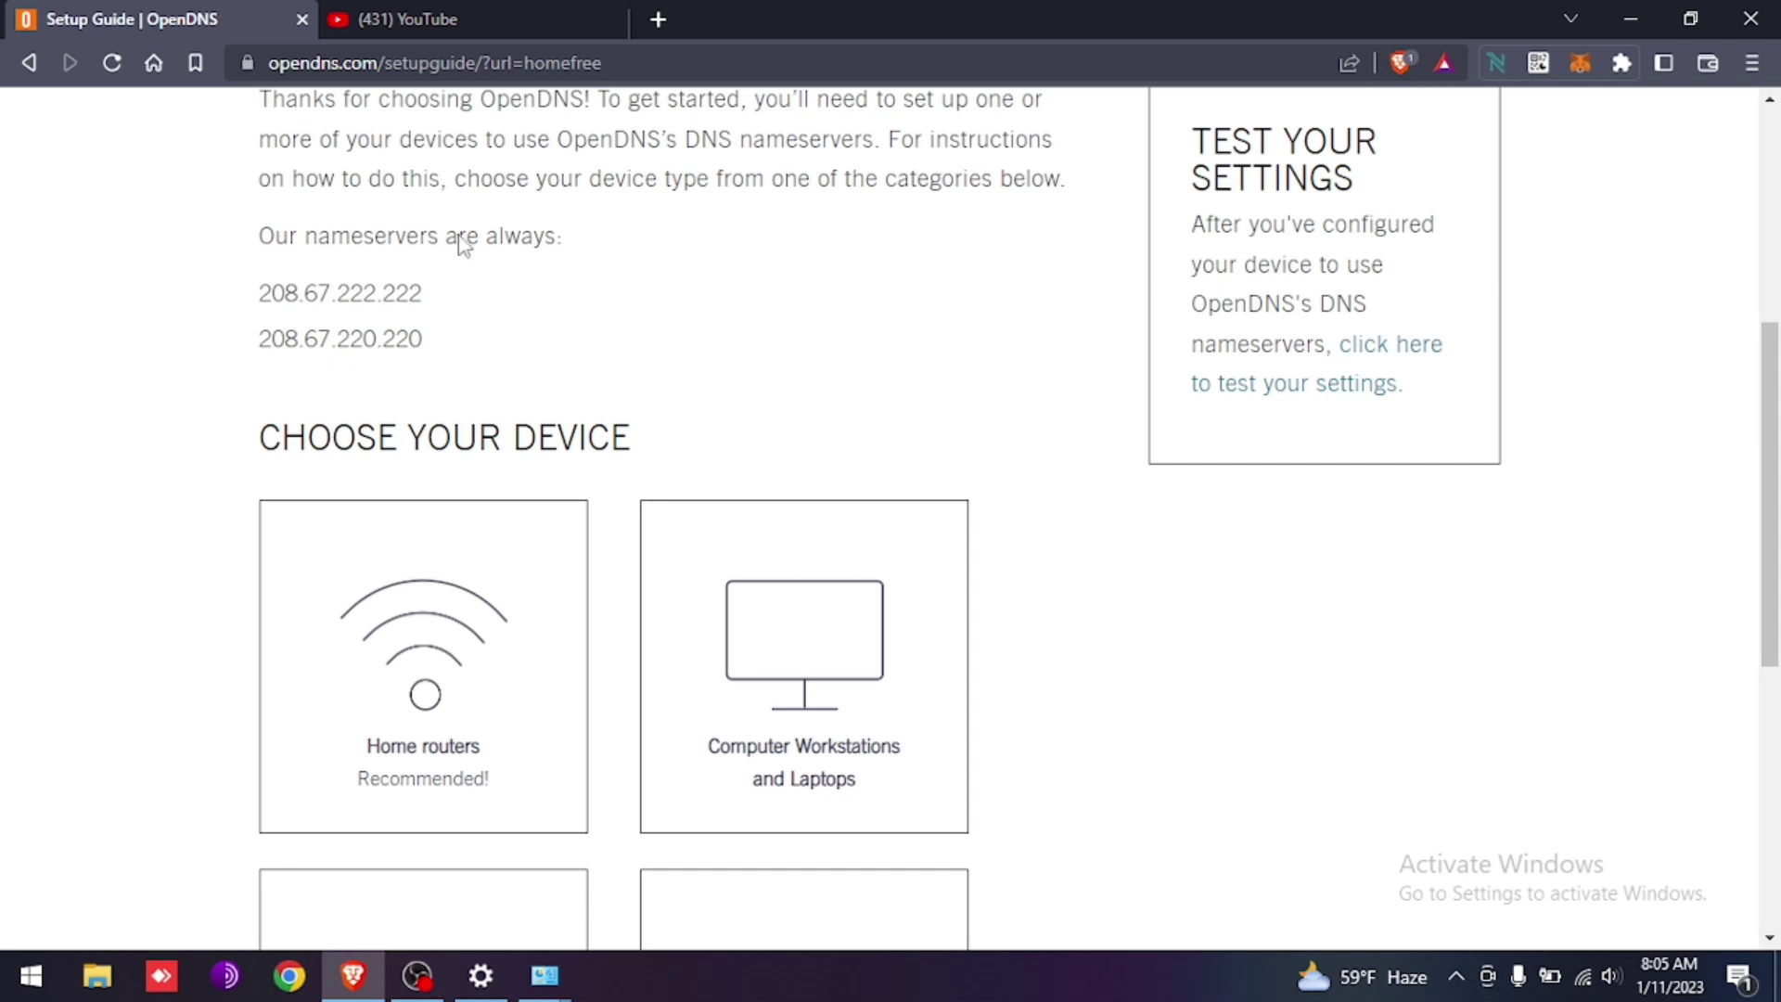
# Step: Correct the Preferred DNS server to 208.67.222.222, checking it against the OpenDNS guide
pyautogui.click(1628, 11)
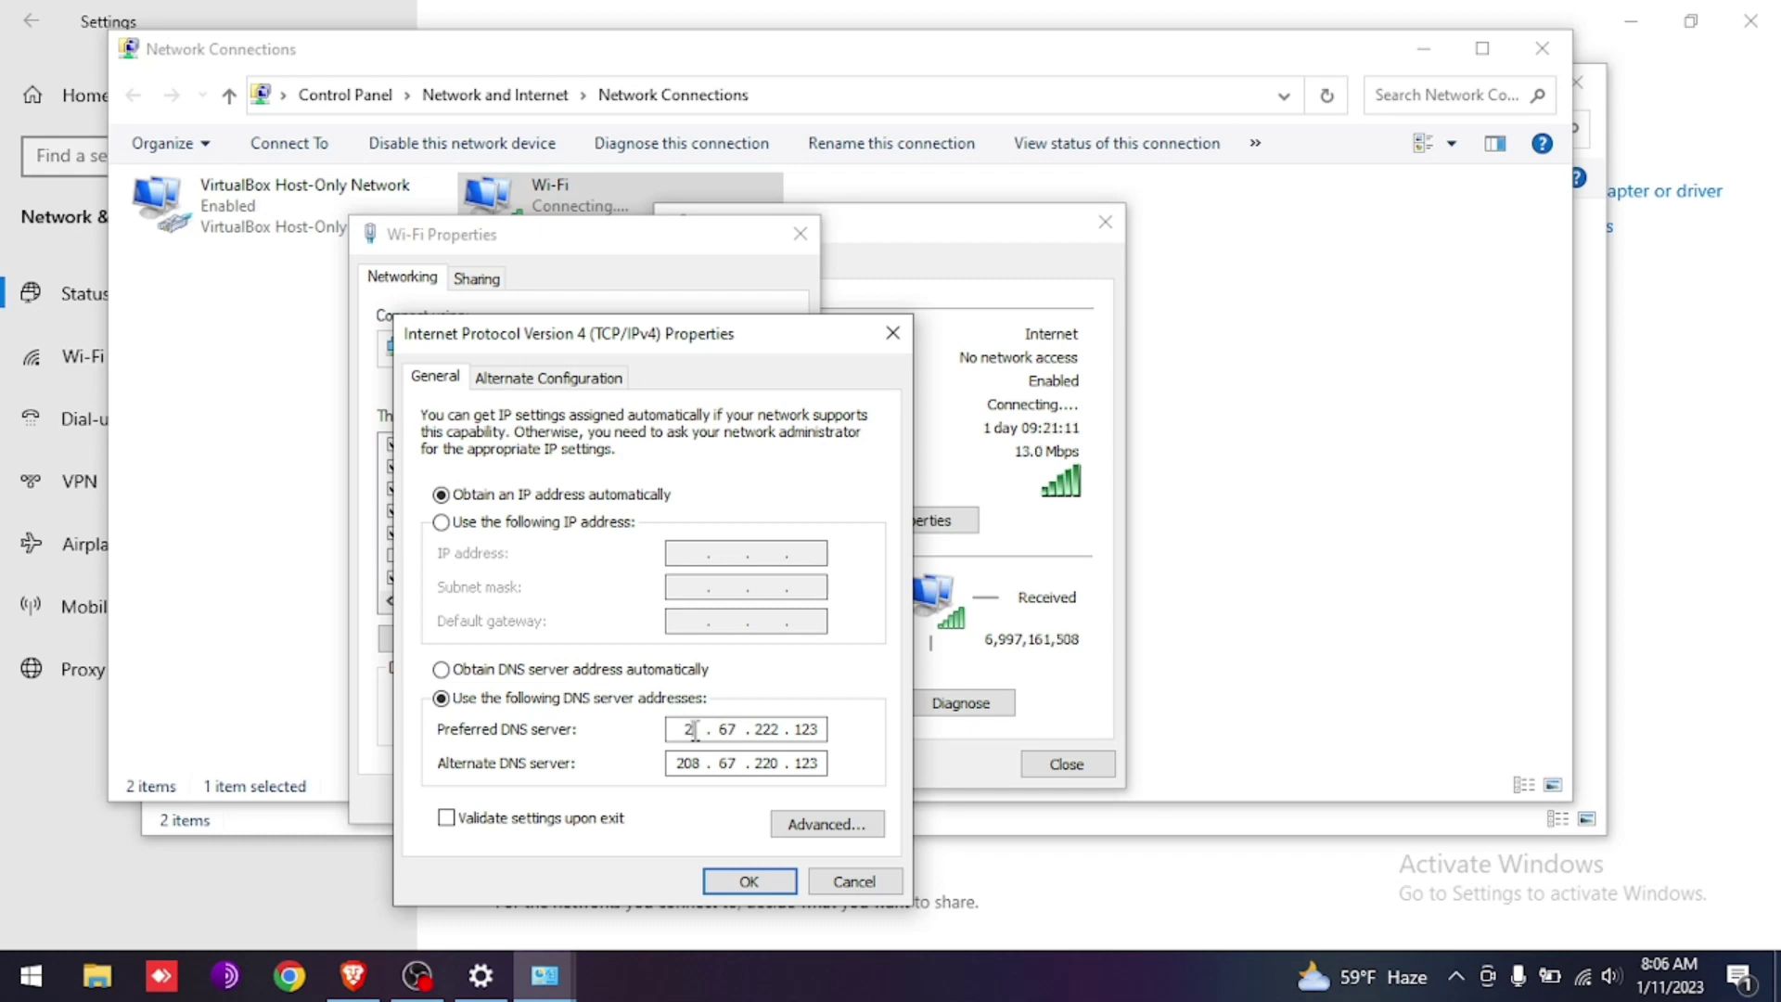
pyautogui.write('08')
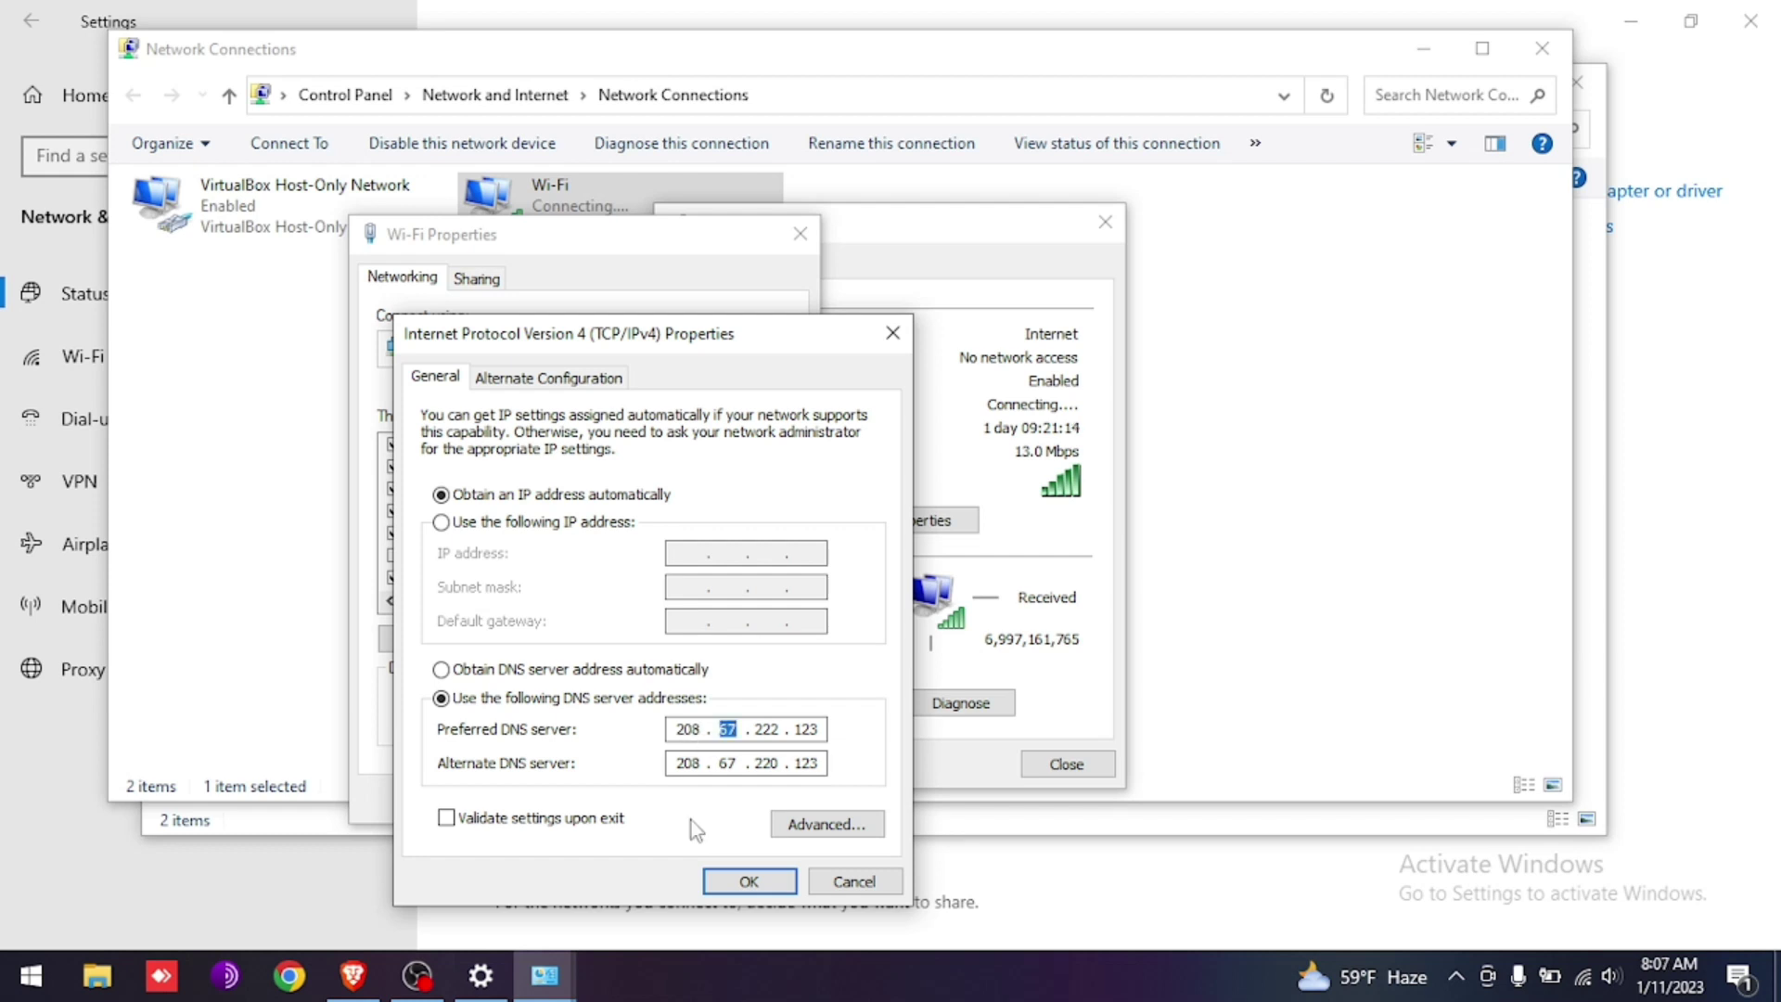
pyautogui.click(353, 976)
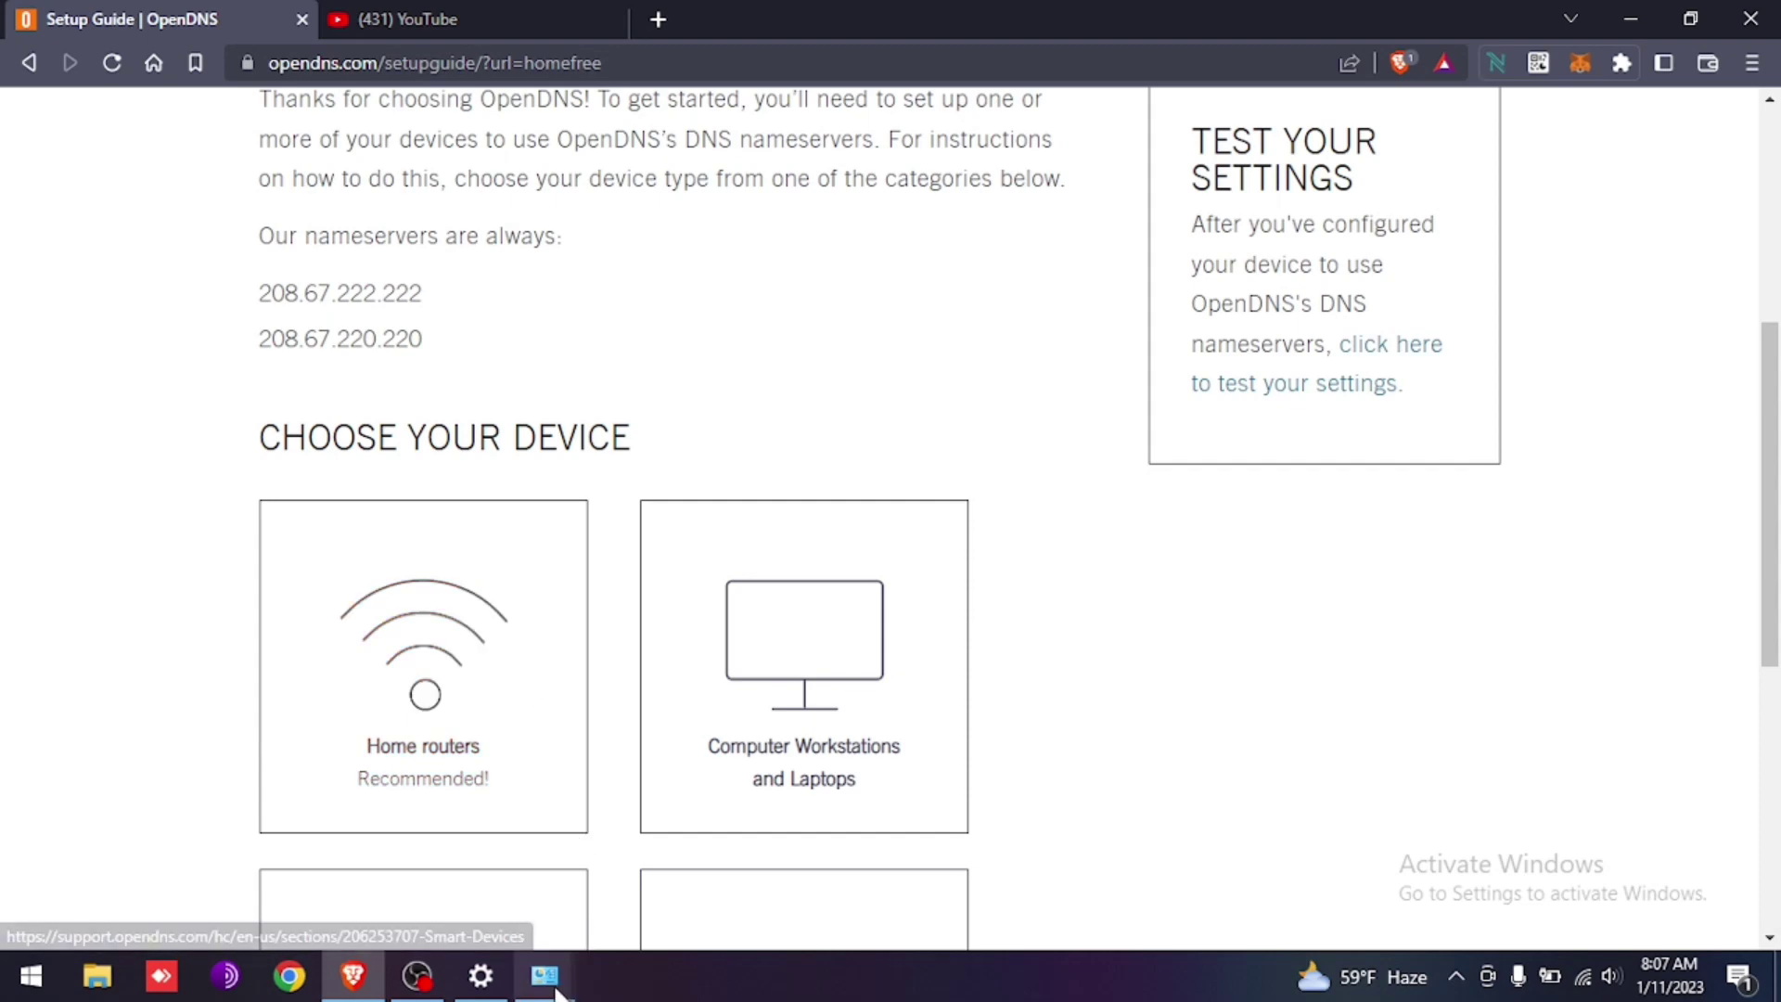
pyautogui.moveTo(554, 994)
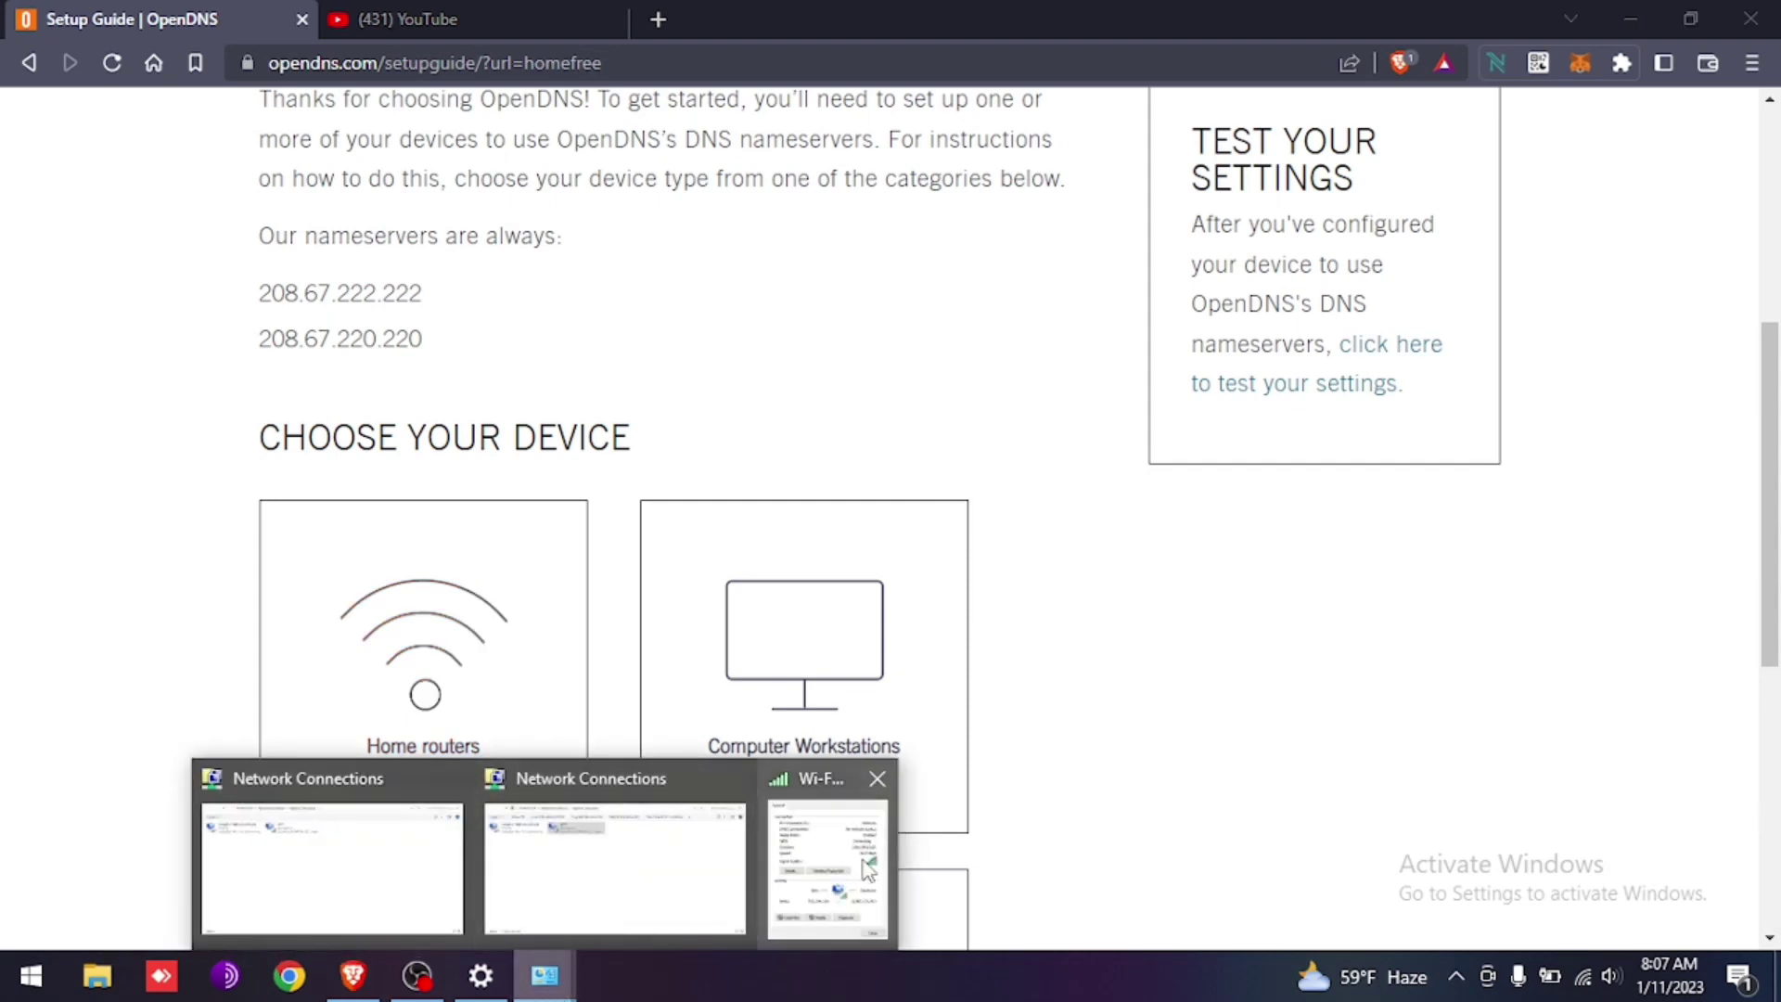
pyautogui.click(825, 853)
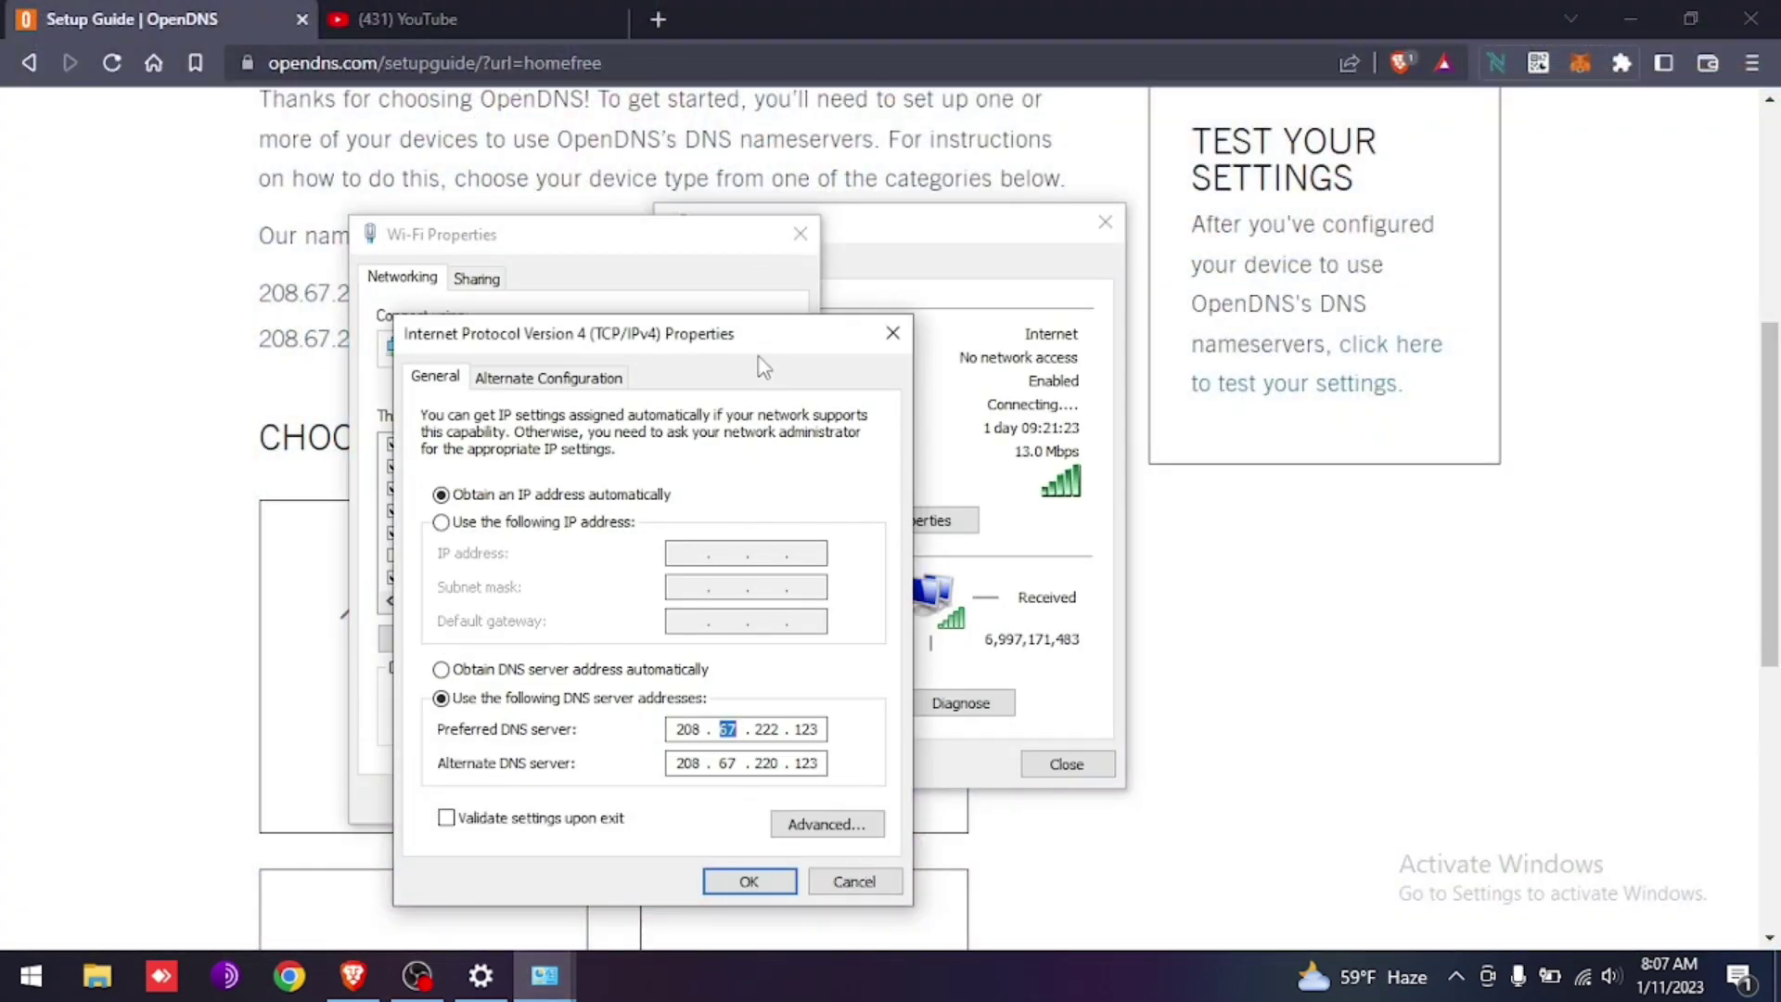
pyautogui.click(502, 991)
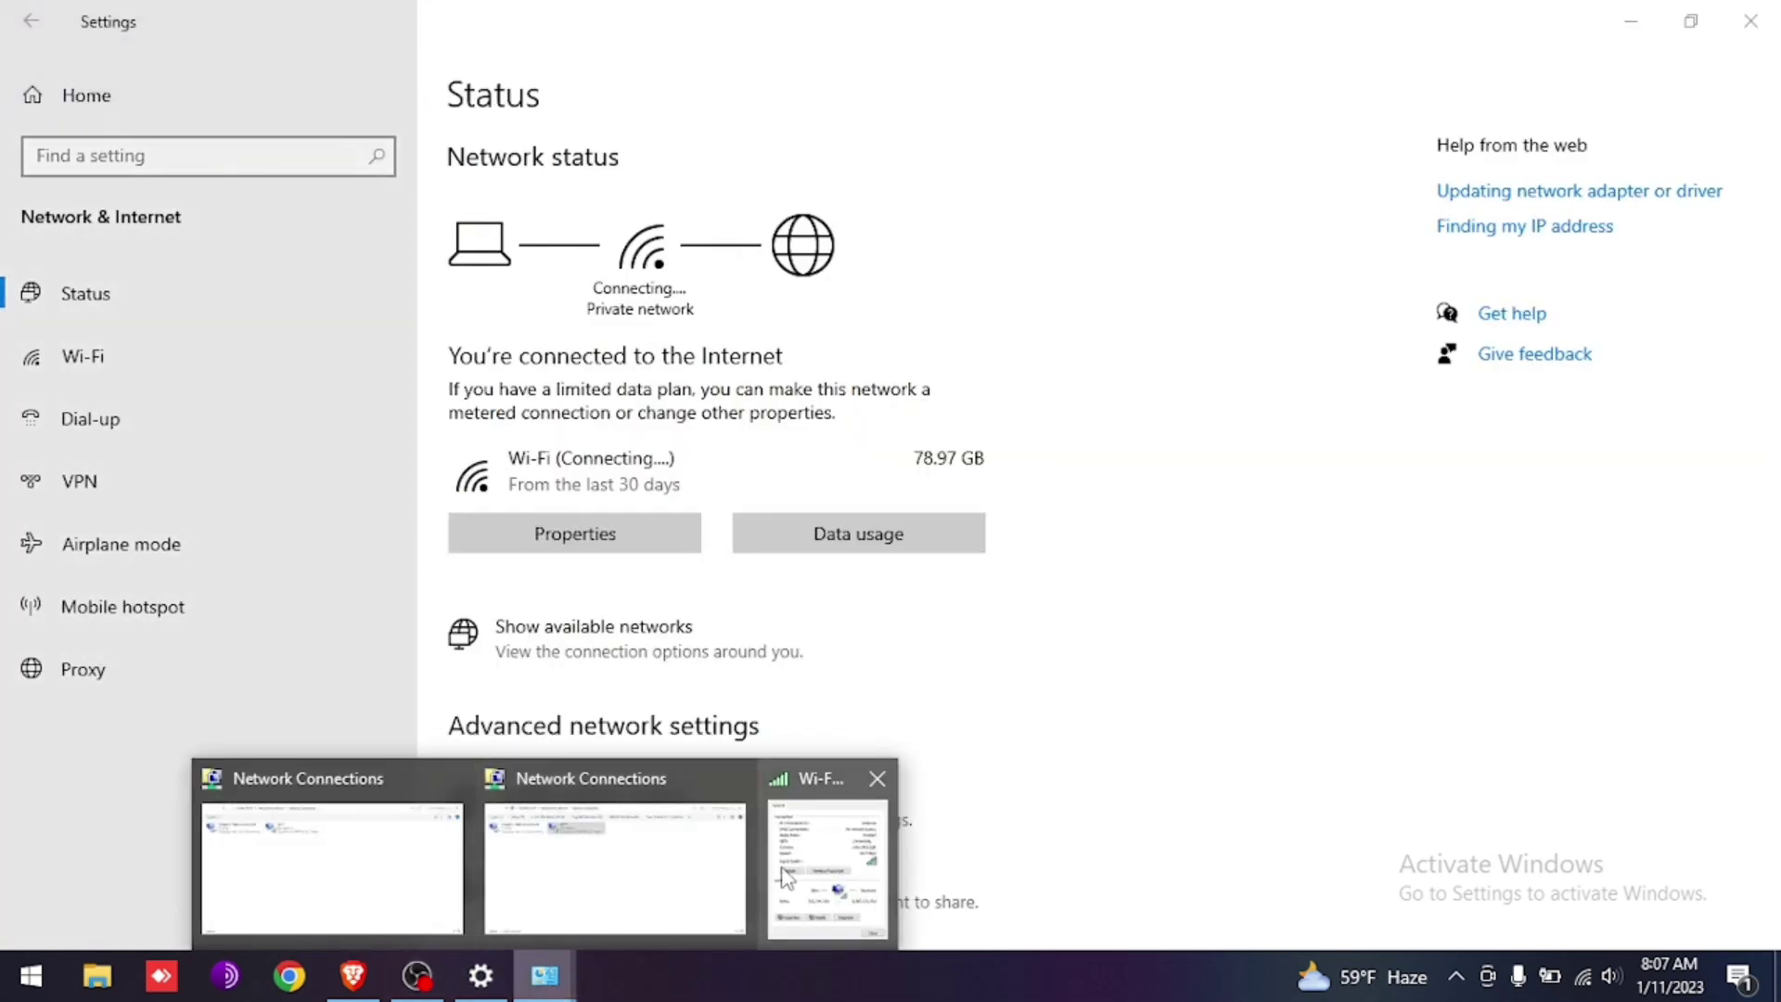
pyautogui.click(784, 876)
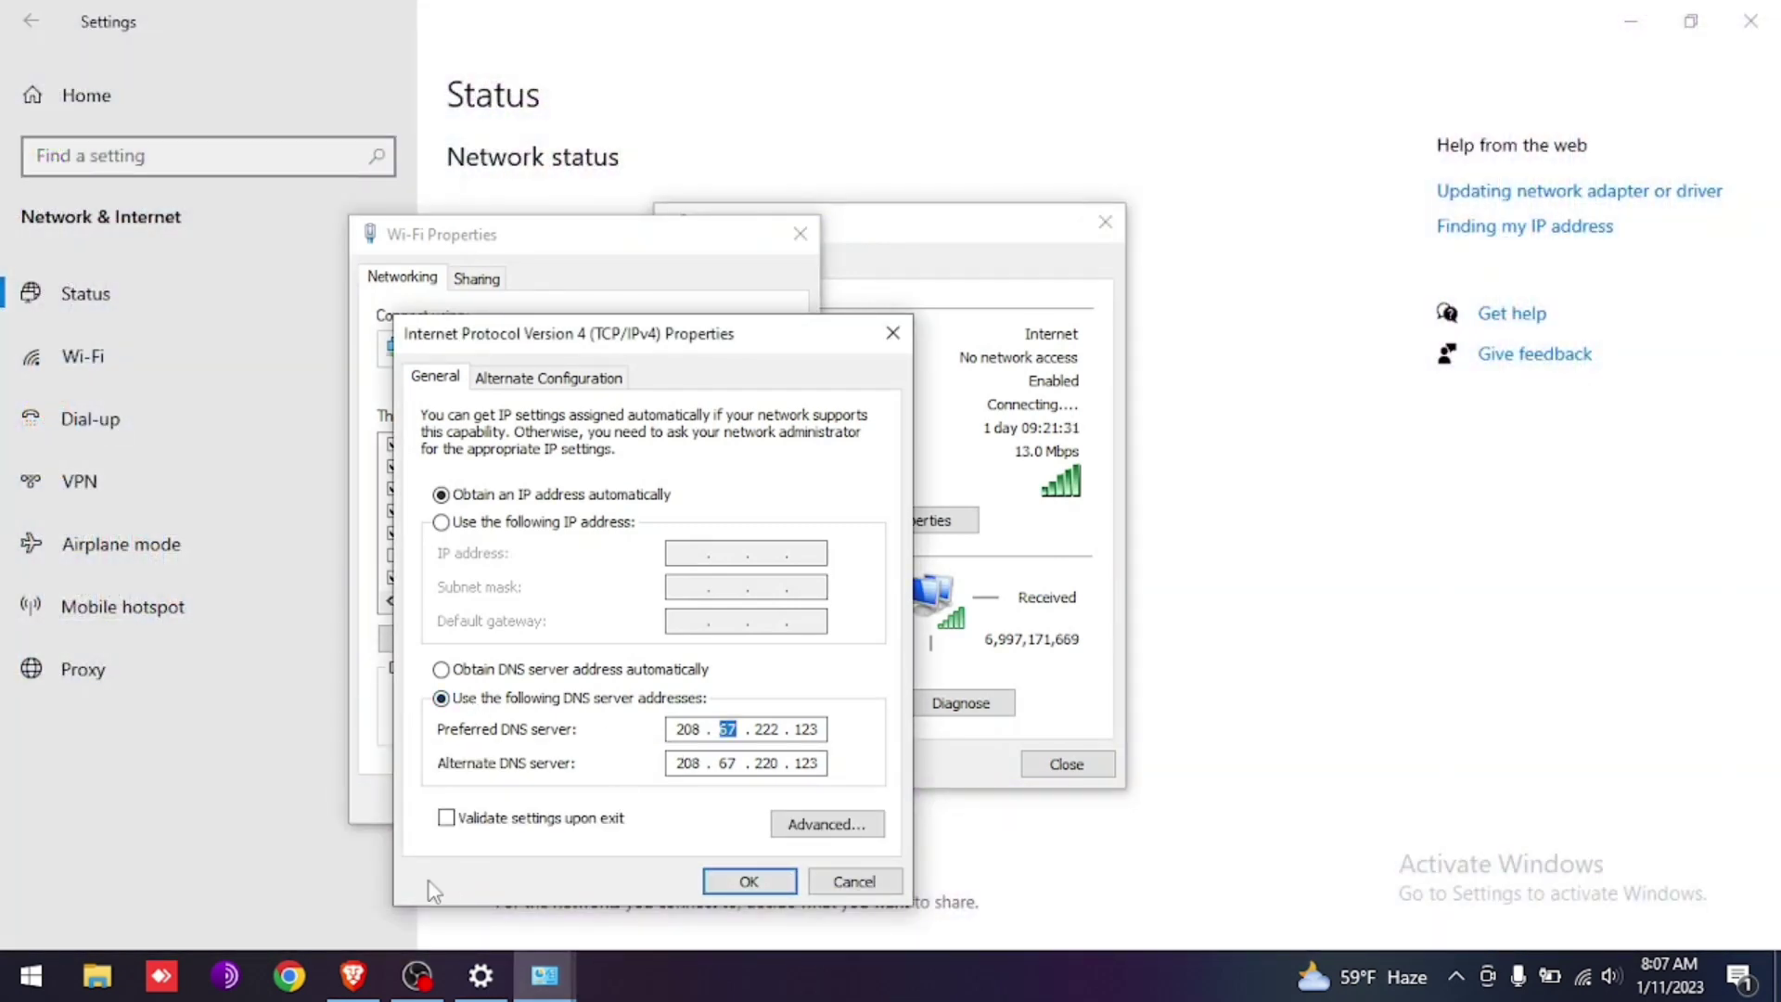
pyautogui.click(339, 983)
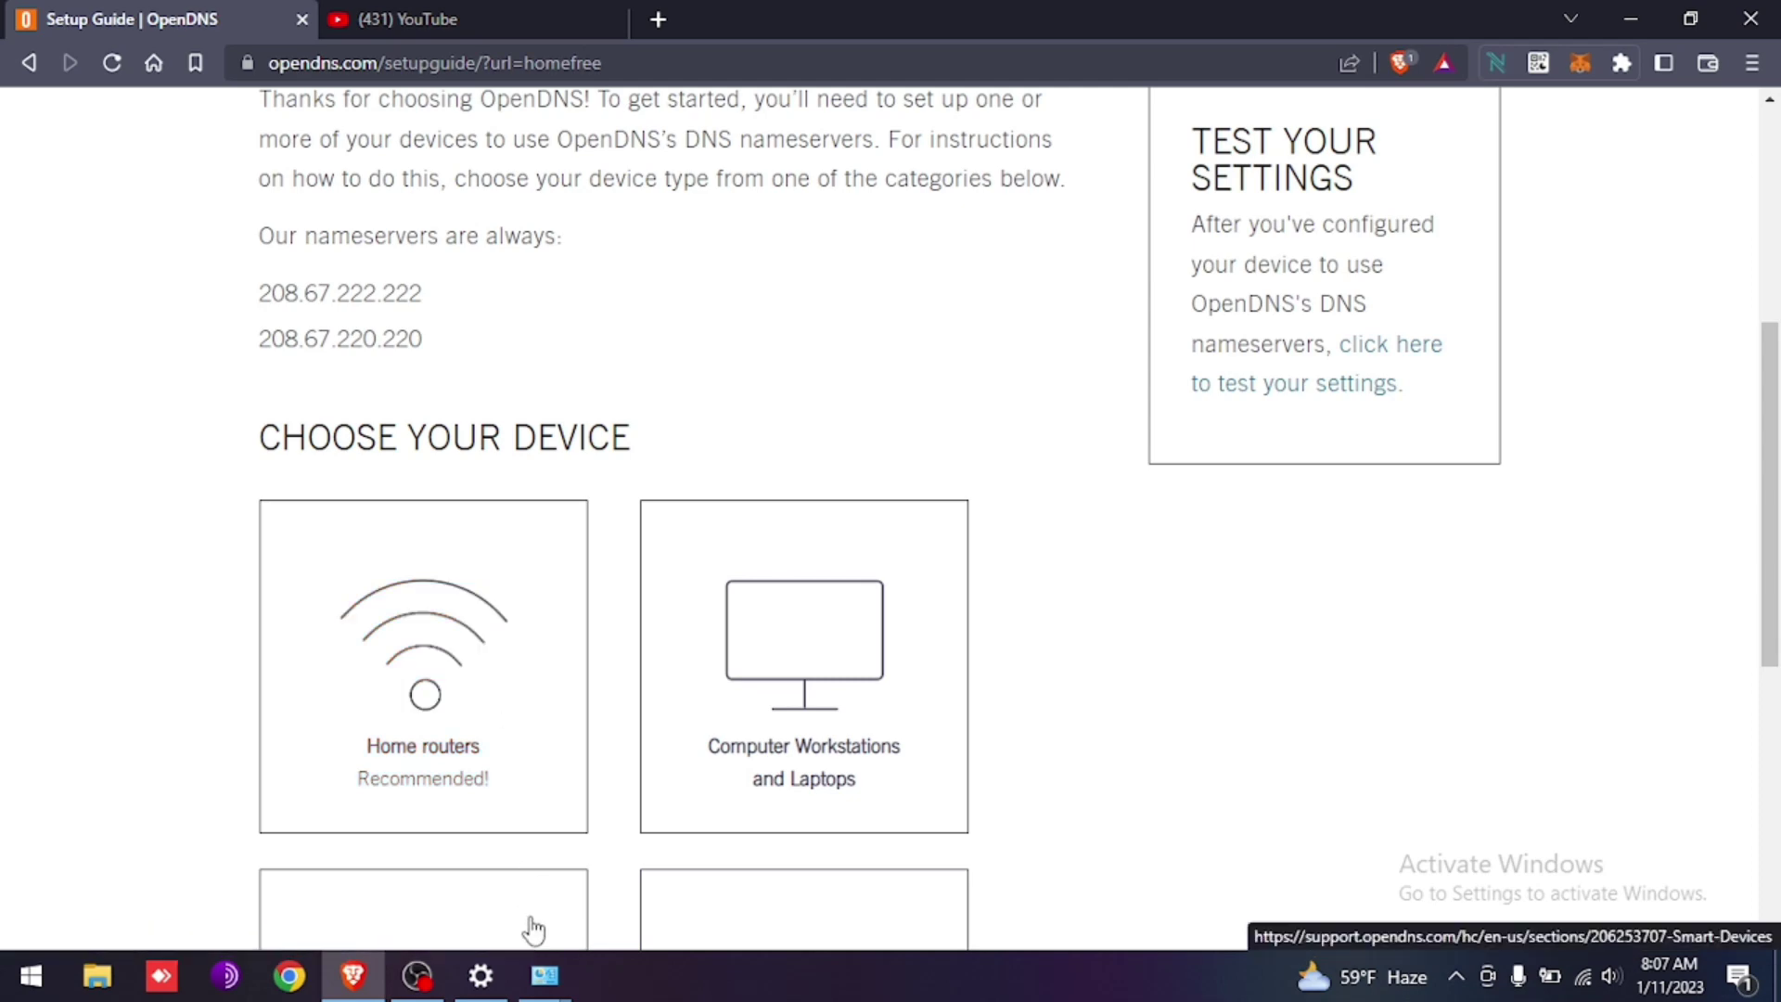
pyautogui.moveTo(539, 991)
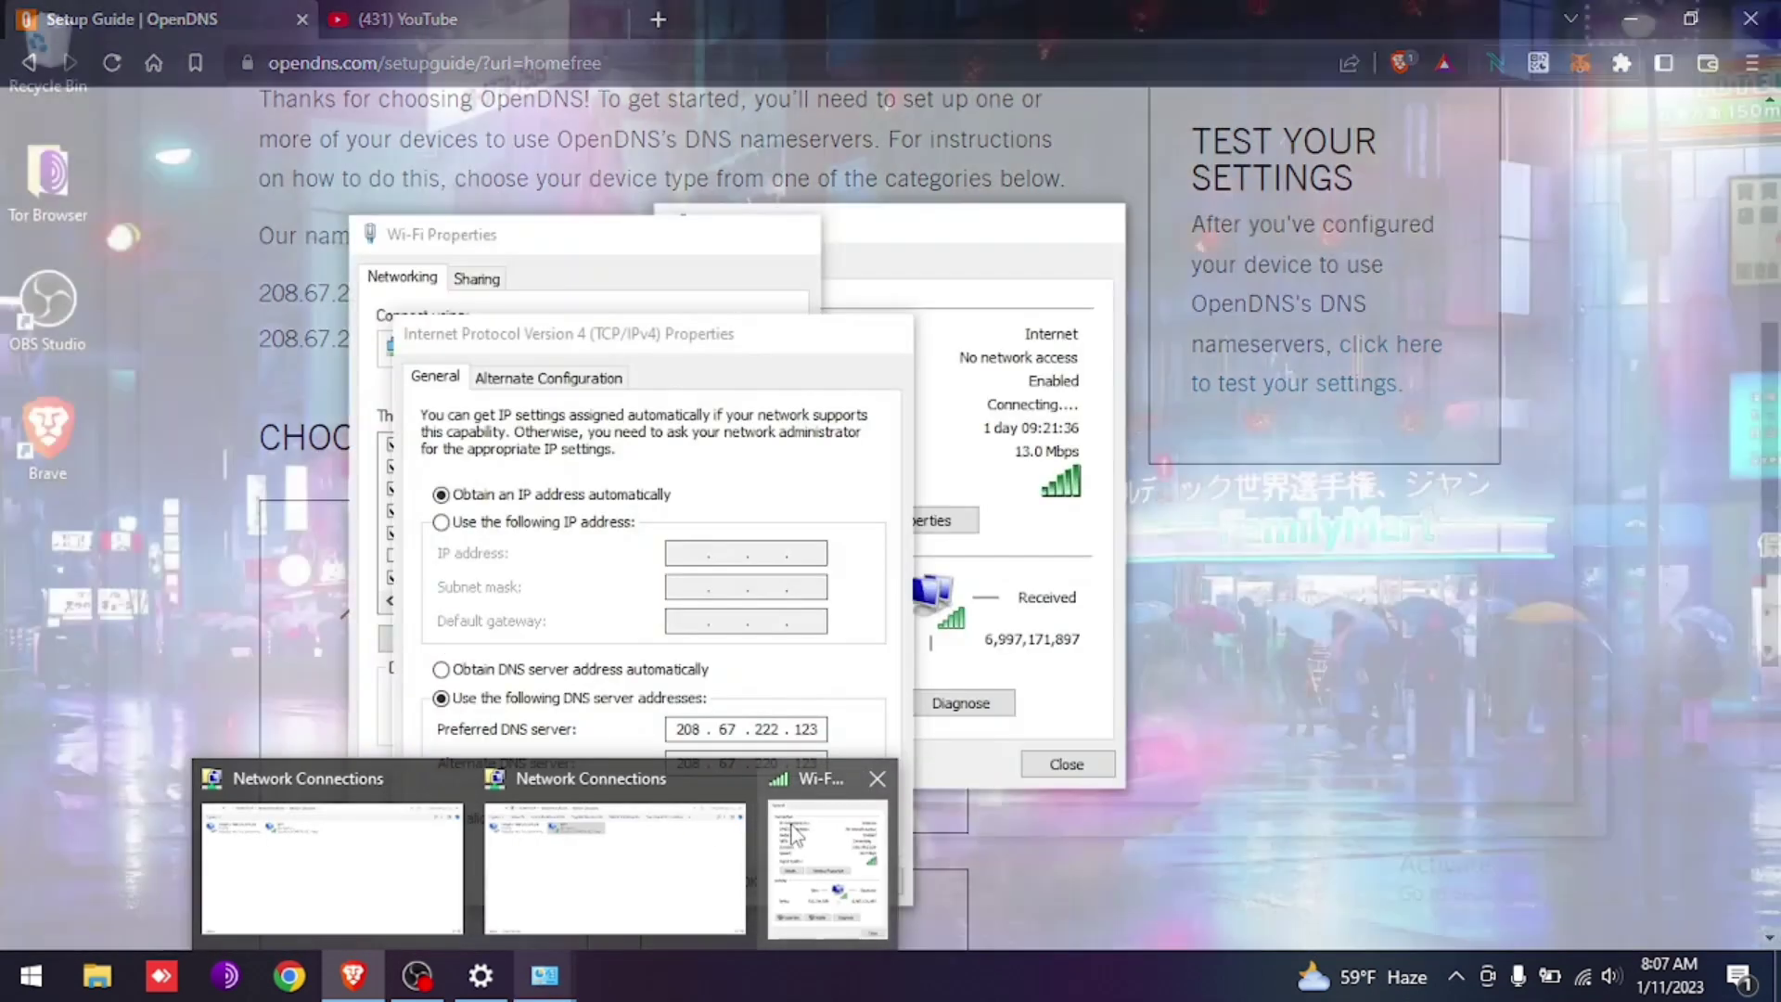
pyautogui.click(796, 832)
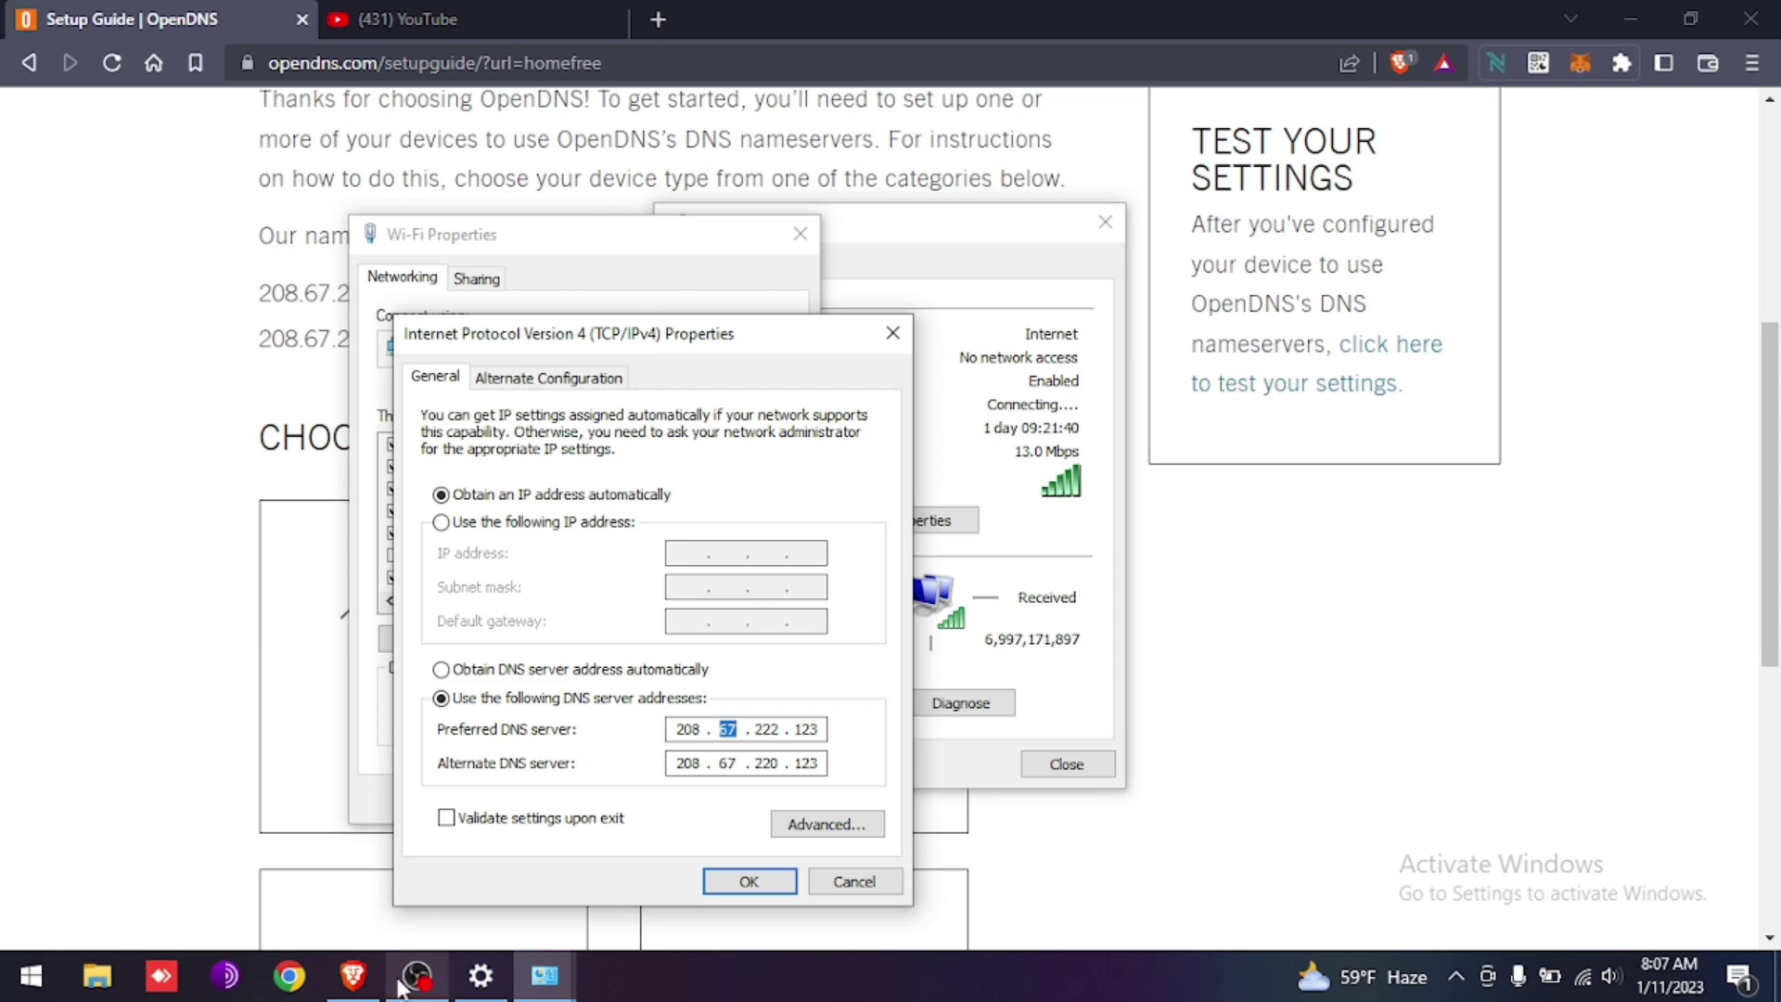
pyautogui.click(353, 981)
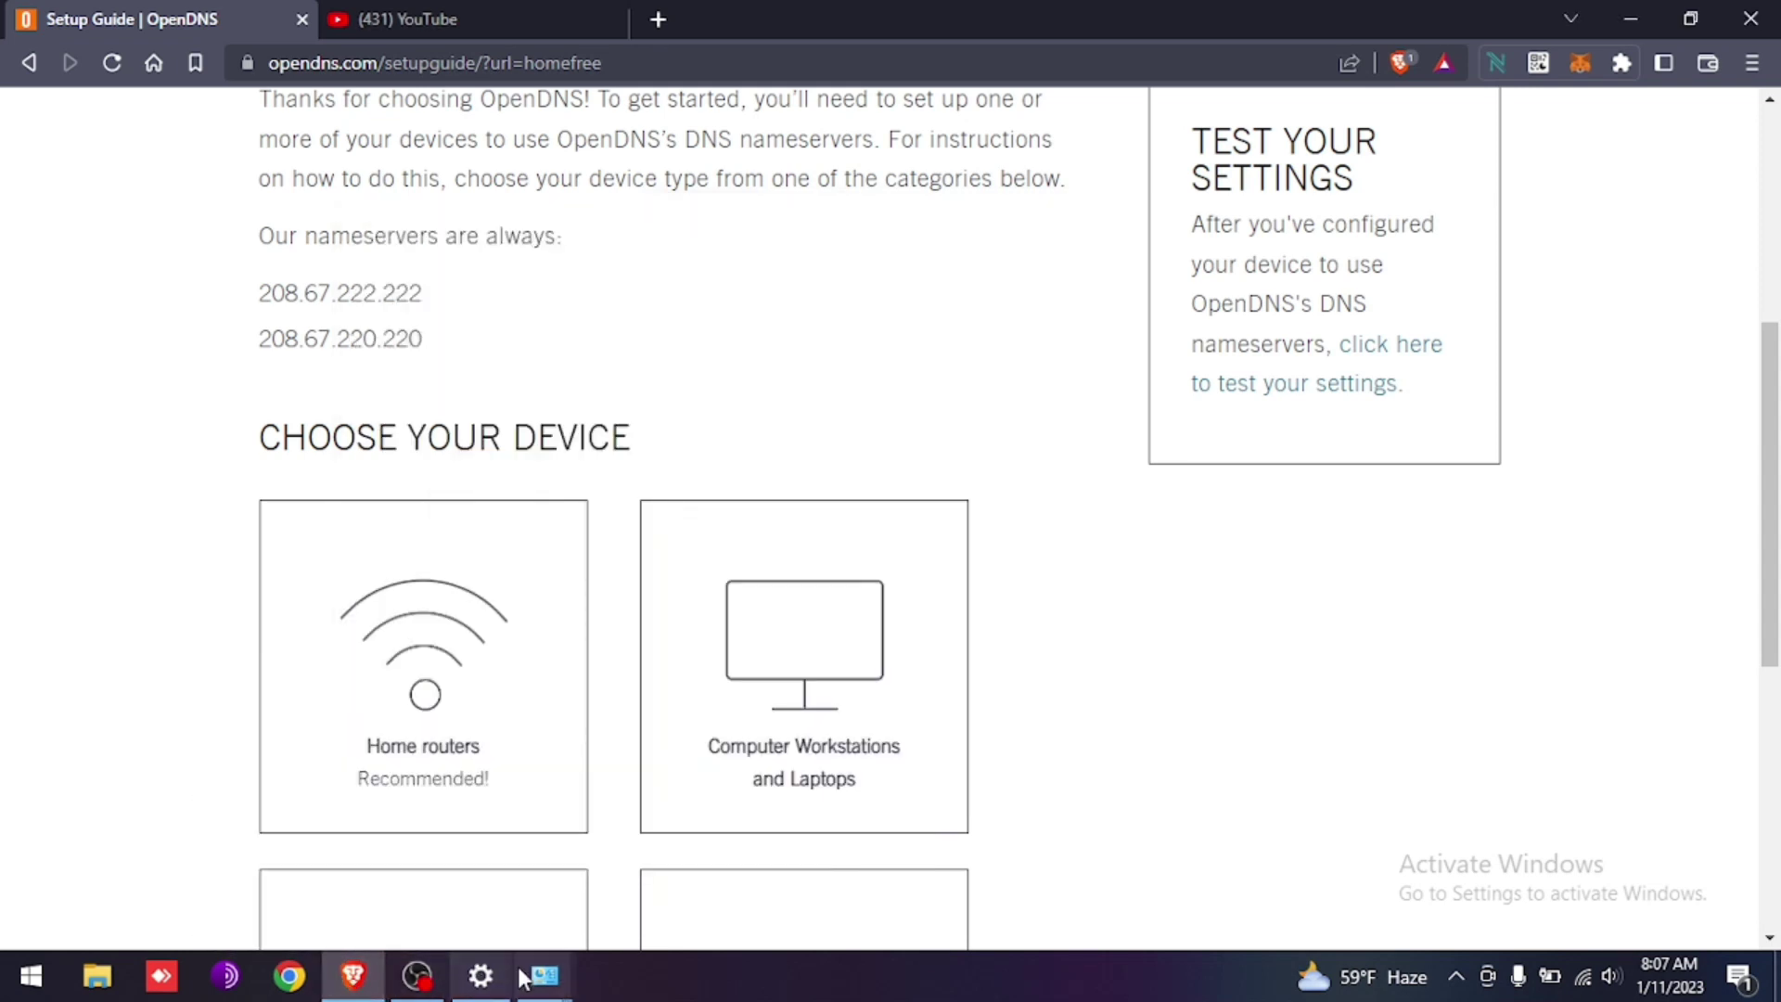
pyautogui.moveTo(542, 985)
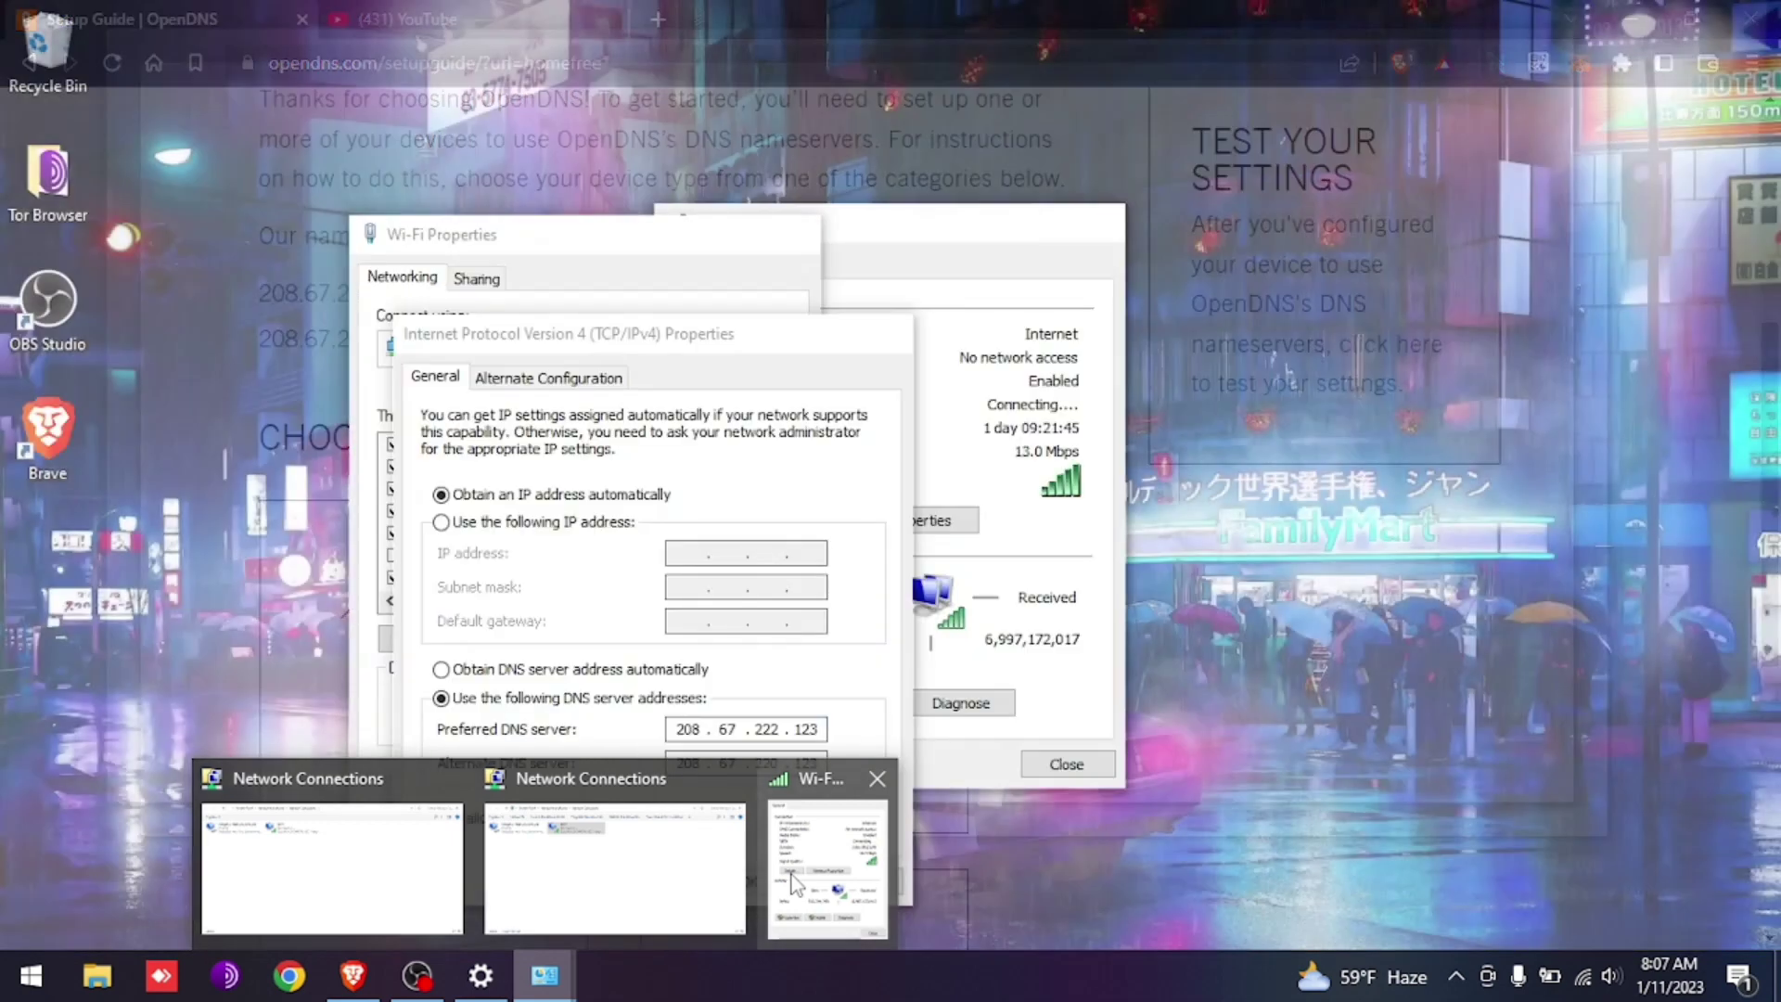
pyautogui.click(800, 881)
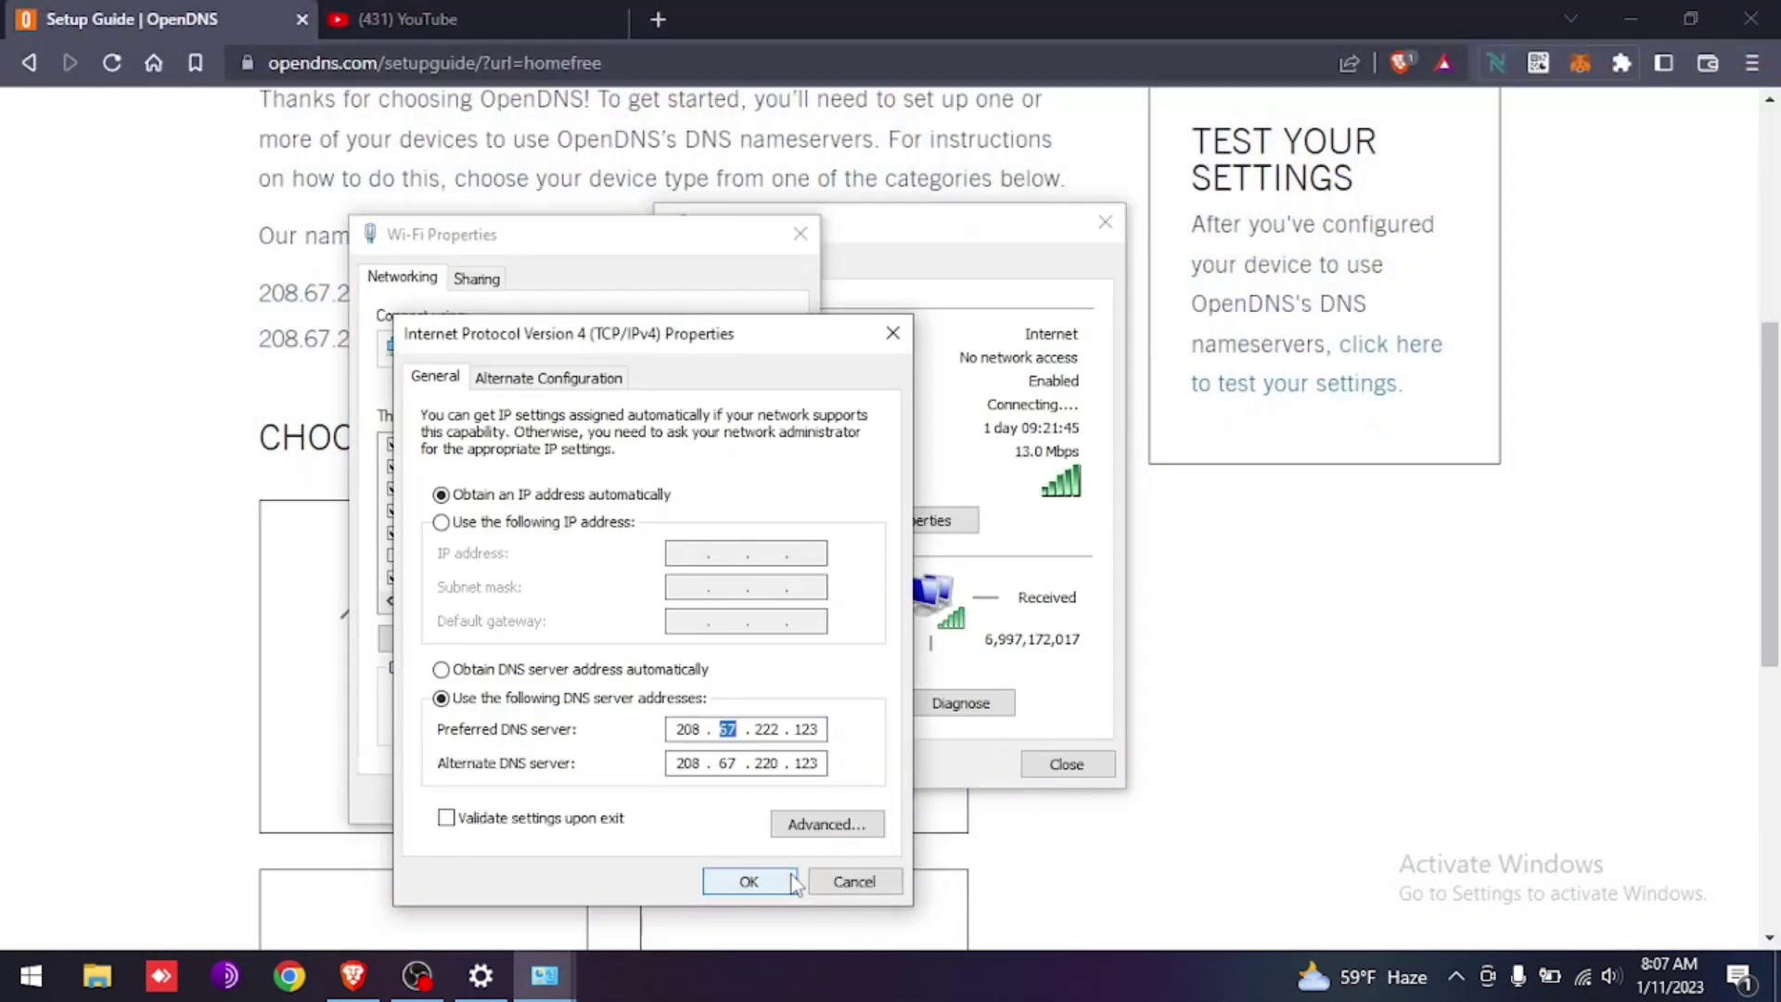
pyautogui.click(816, 729)
pyautogui.press('BackSpace')
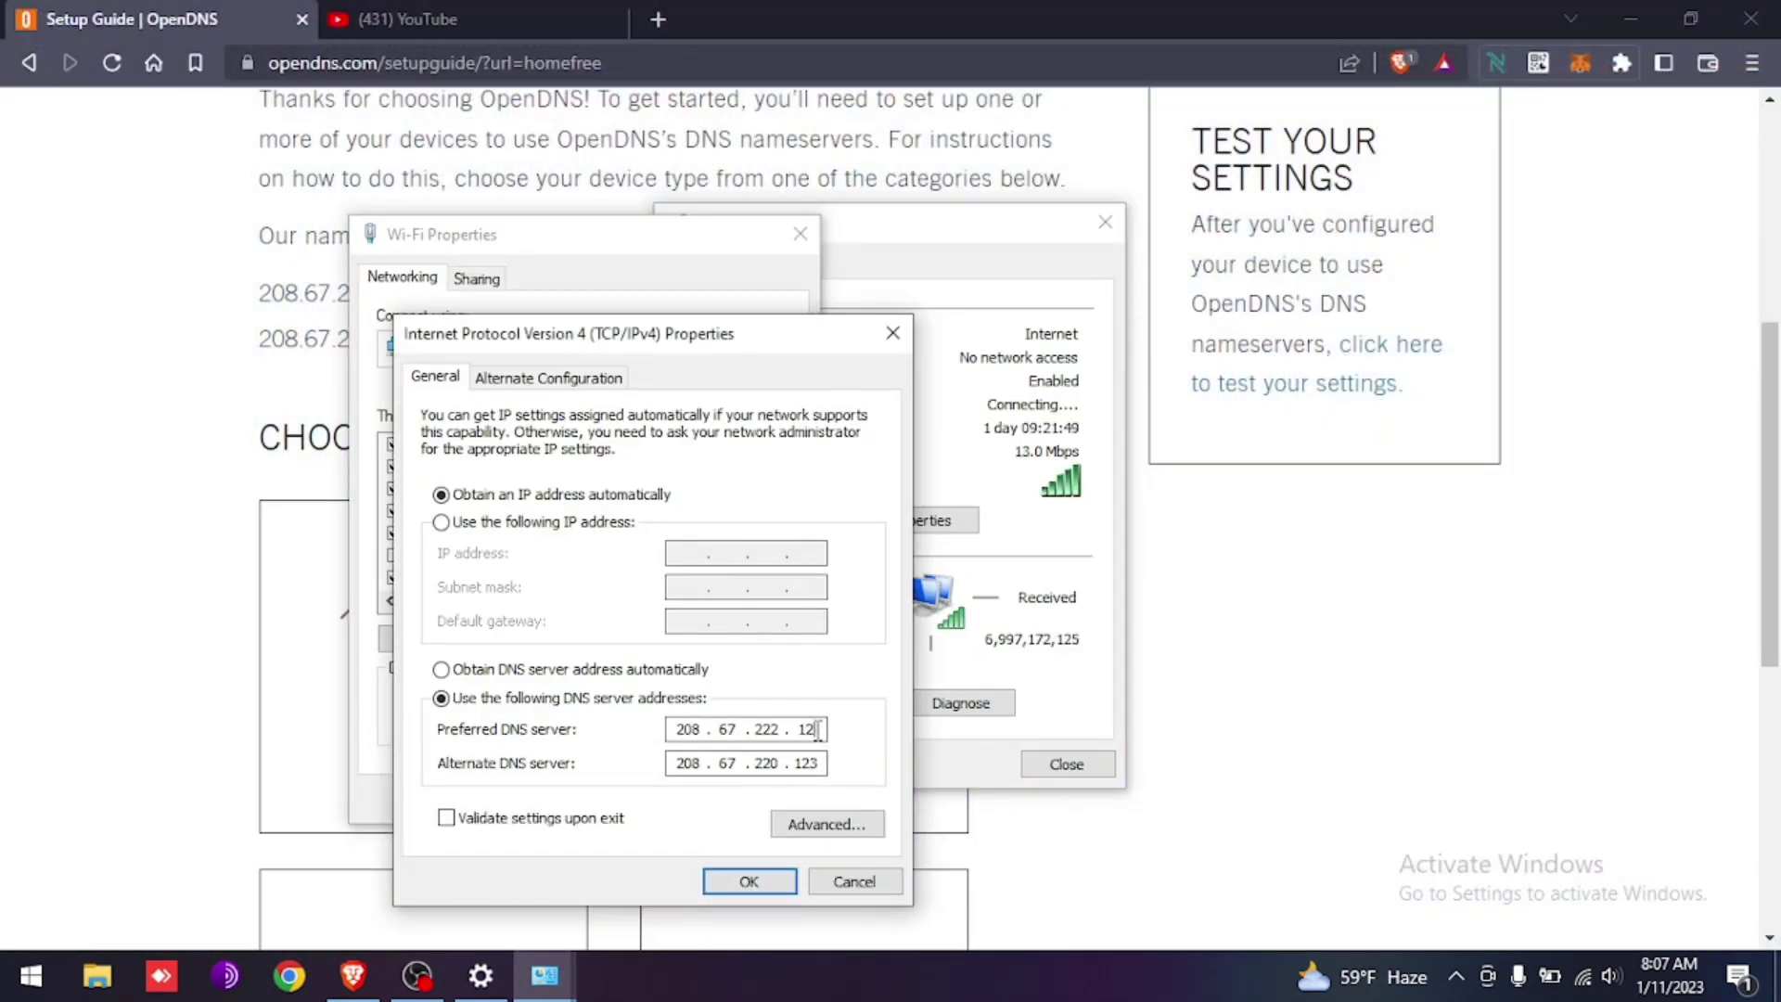
pyautogui.write('22')
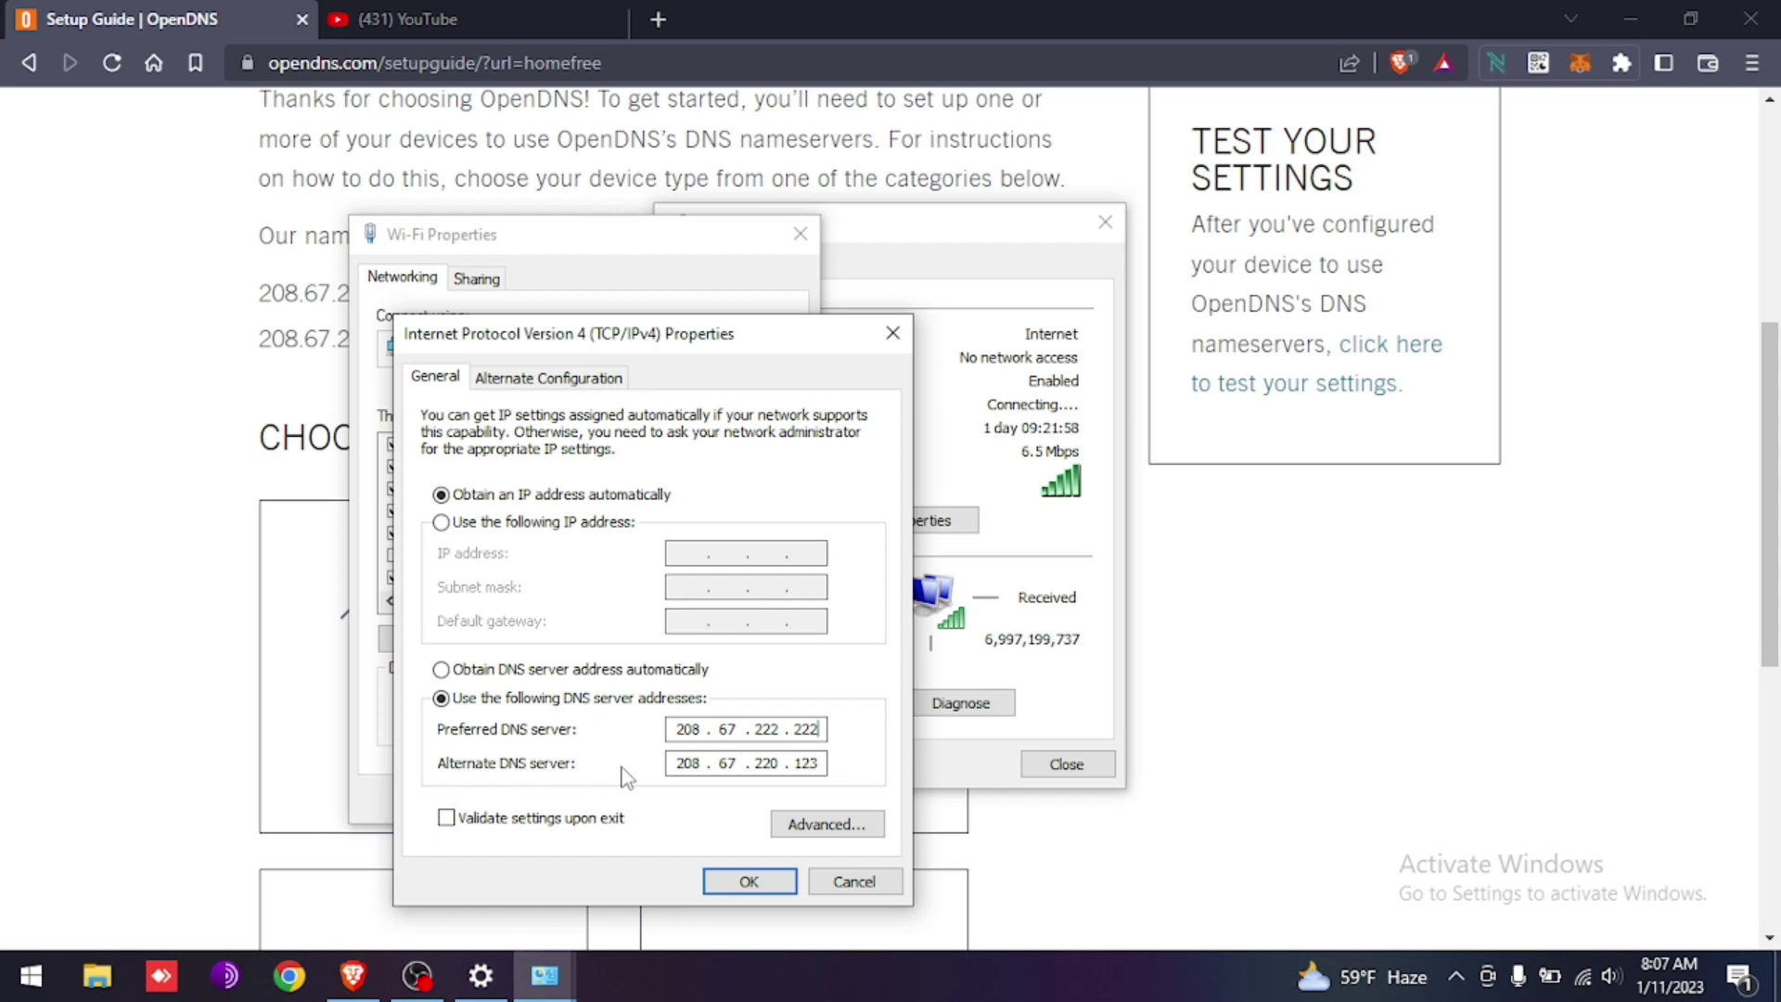
# Step: Correct the Alternate DNS server to 208.67.220.220, checking it against the OpenDNS guide
pyautogui.moveTo(356, 990)
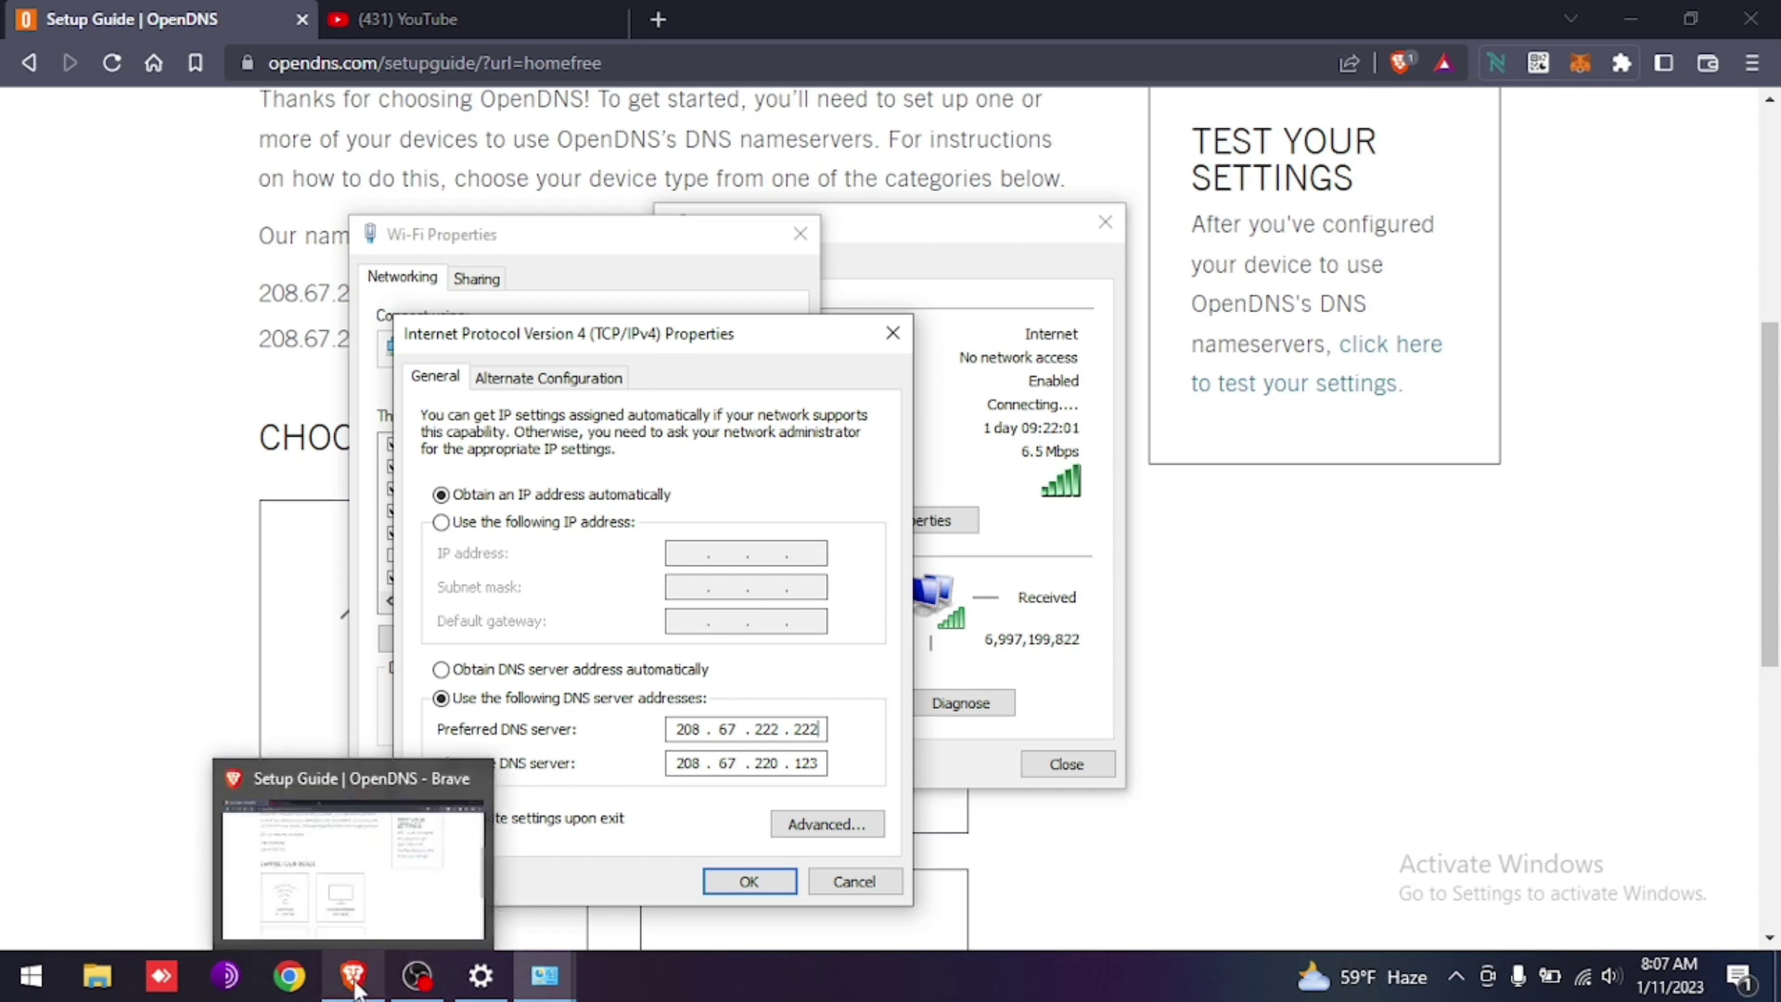
pyautogui.click(369, 888)
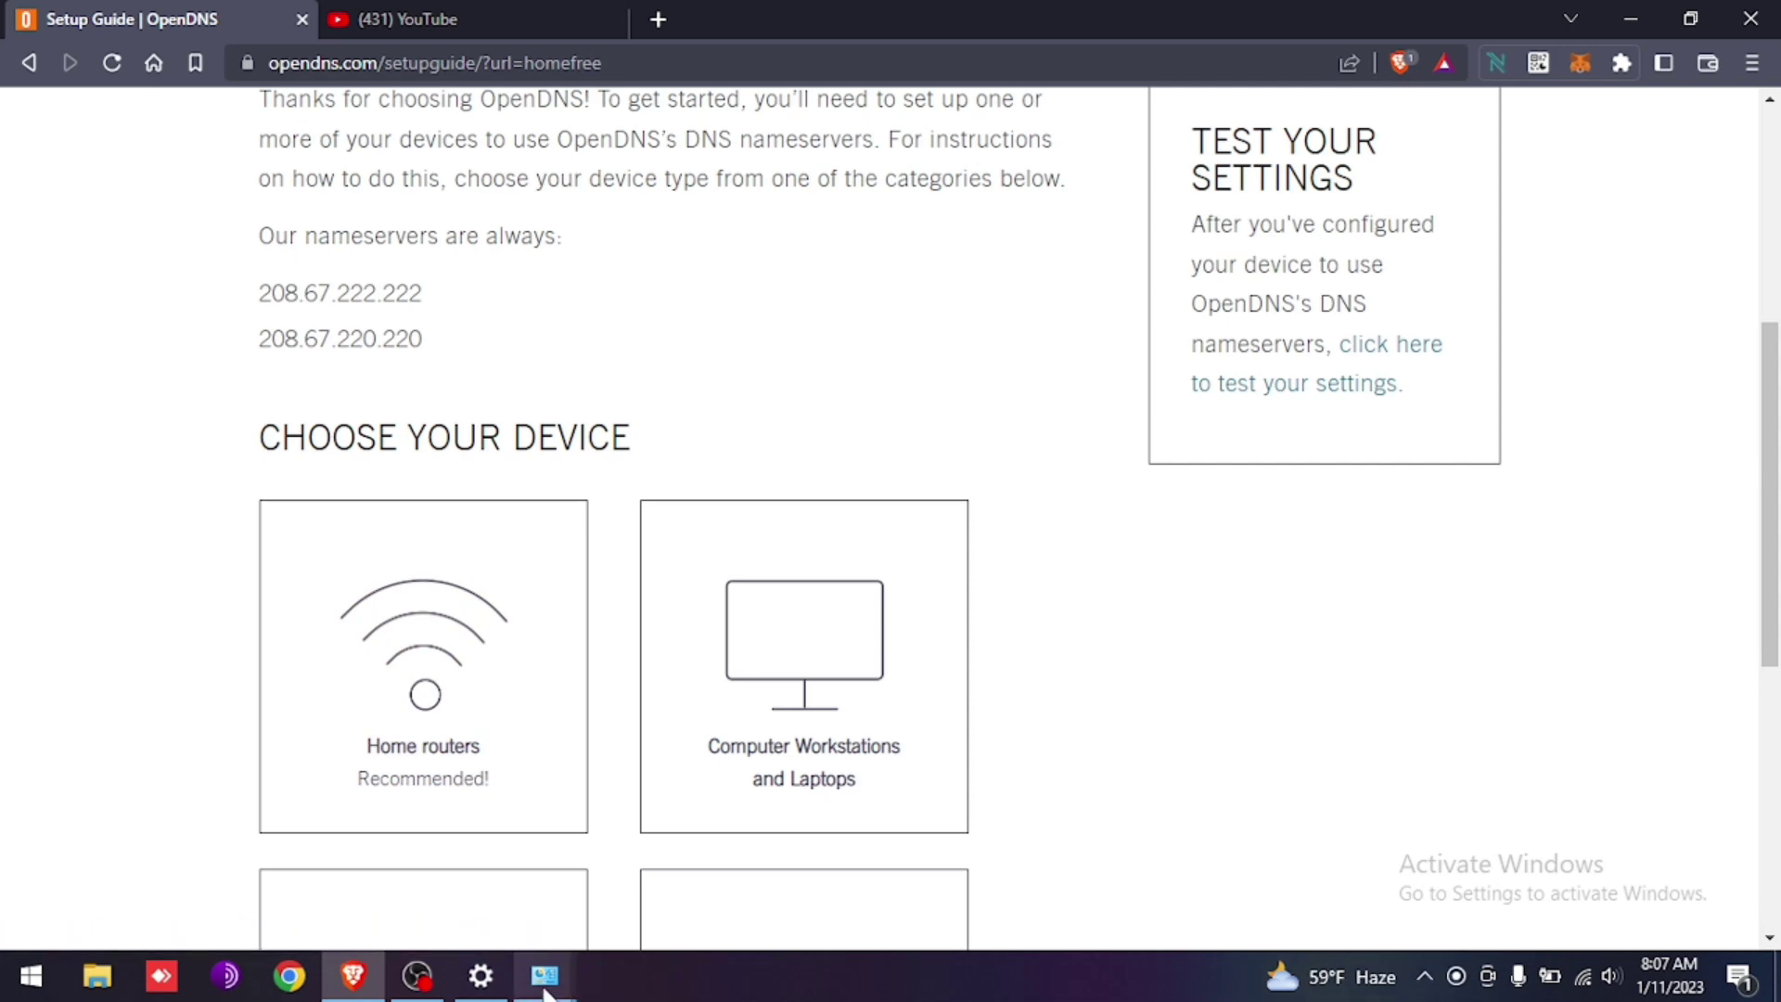
pyautogui.moveTo(547, 992)
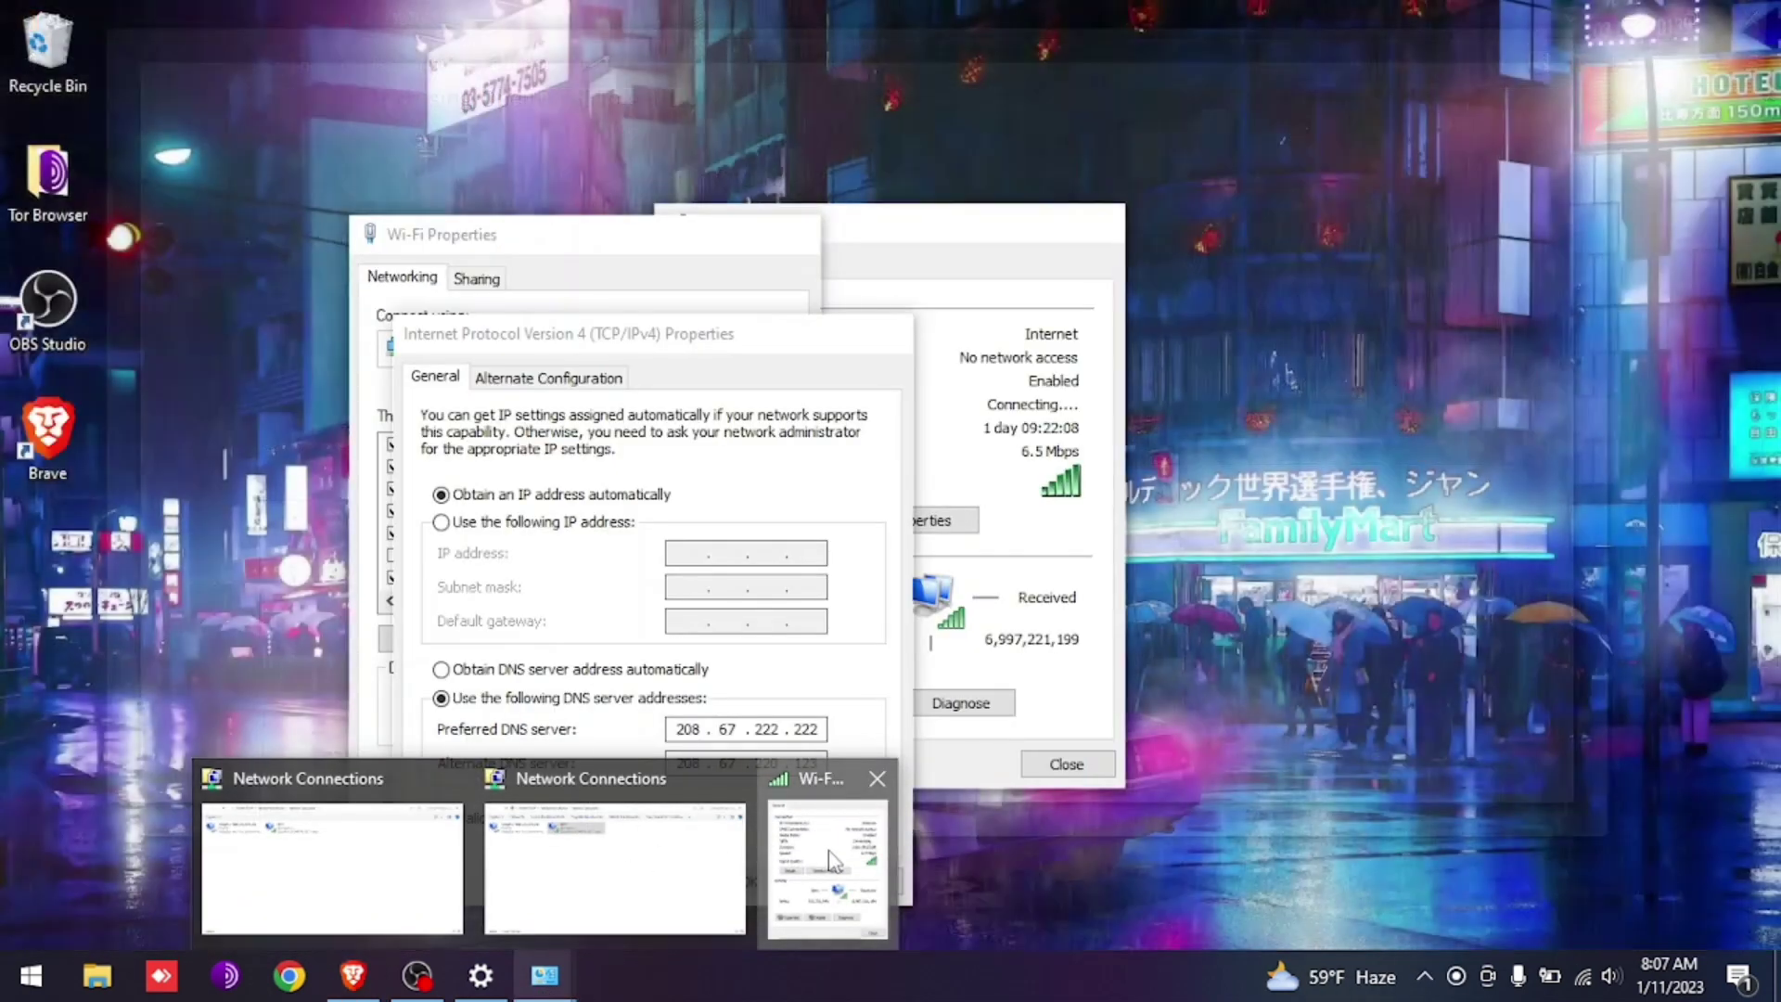
pyautogui.click(830, 862)
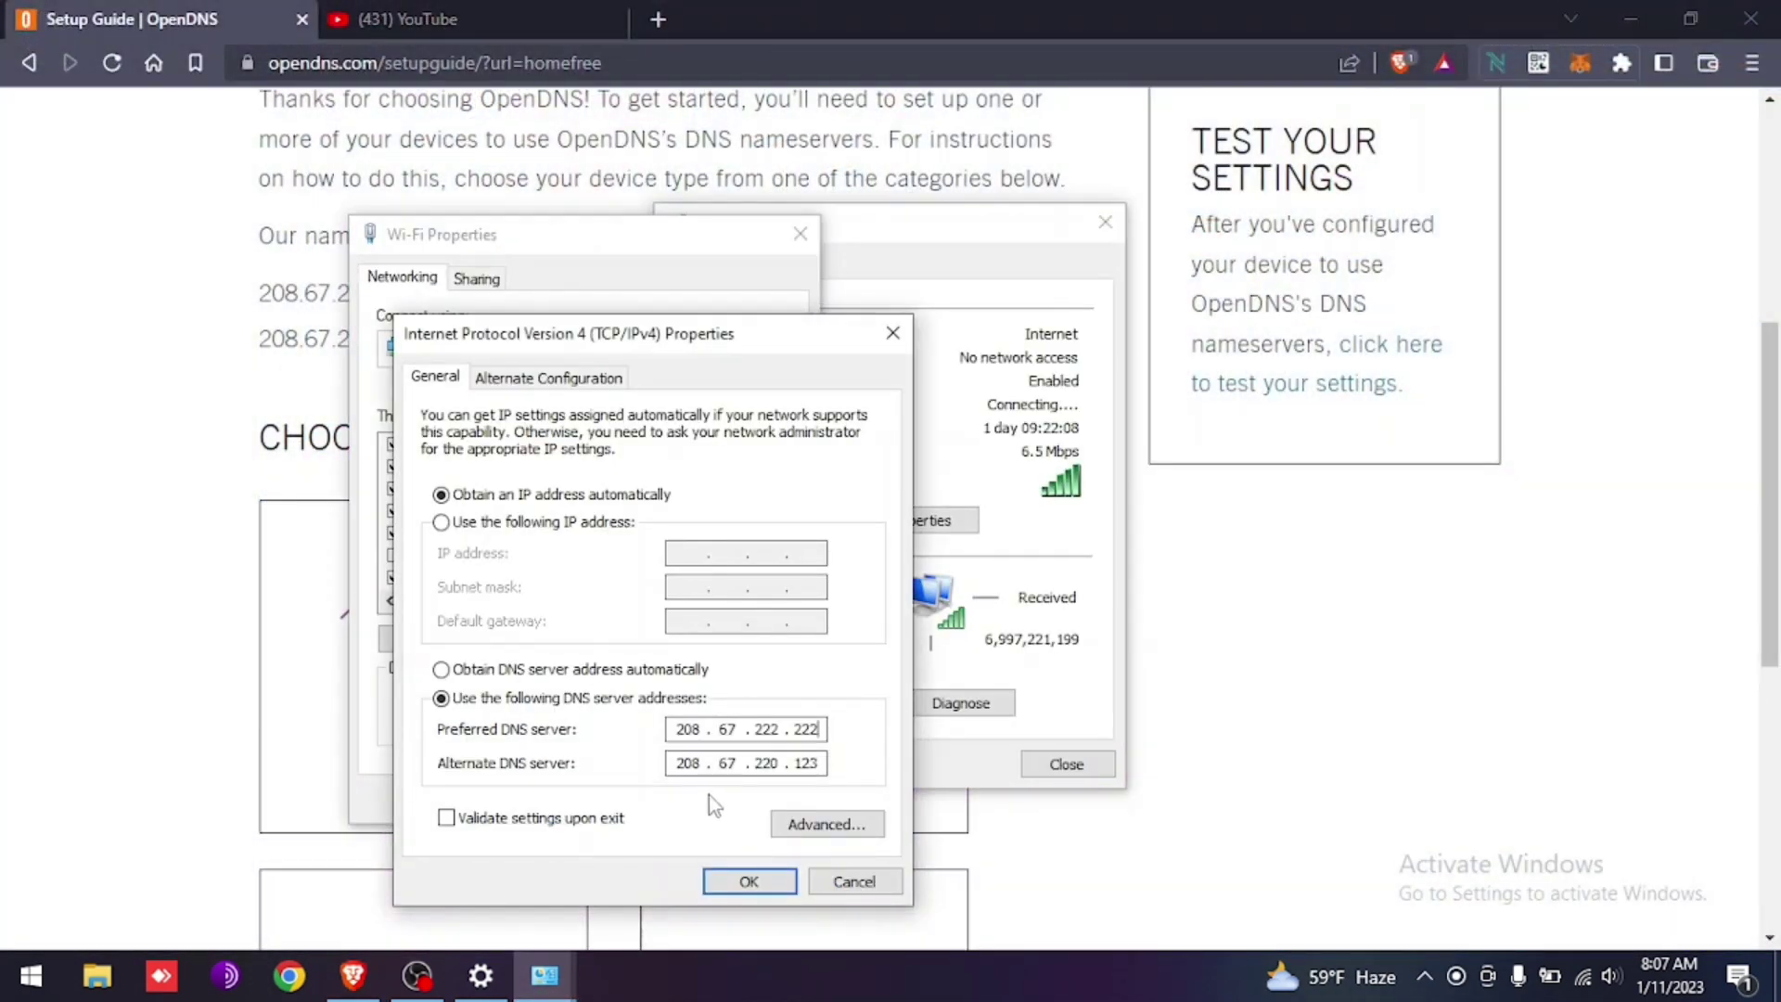
pyautogui.moveTo(360, 983)
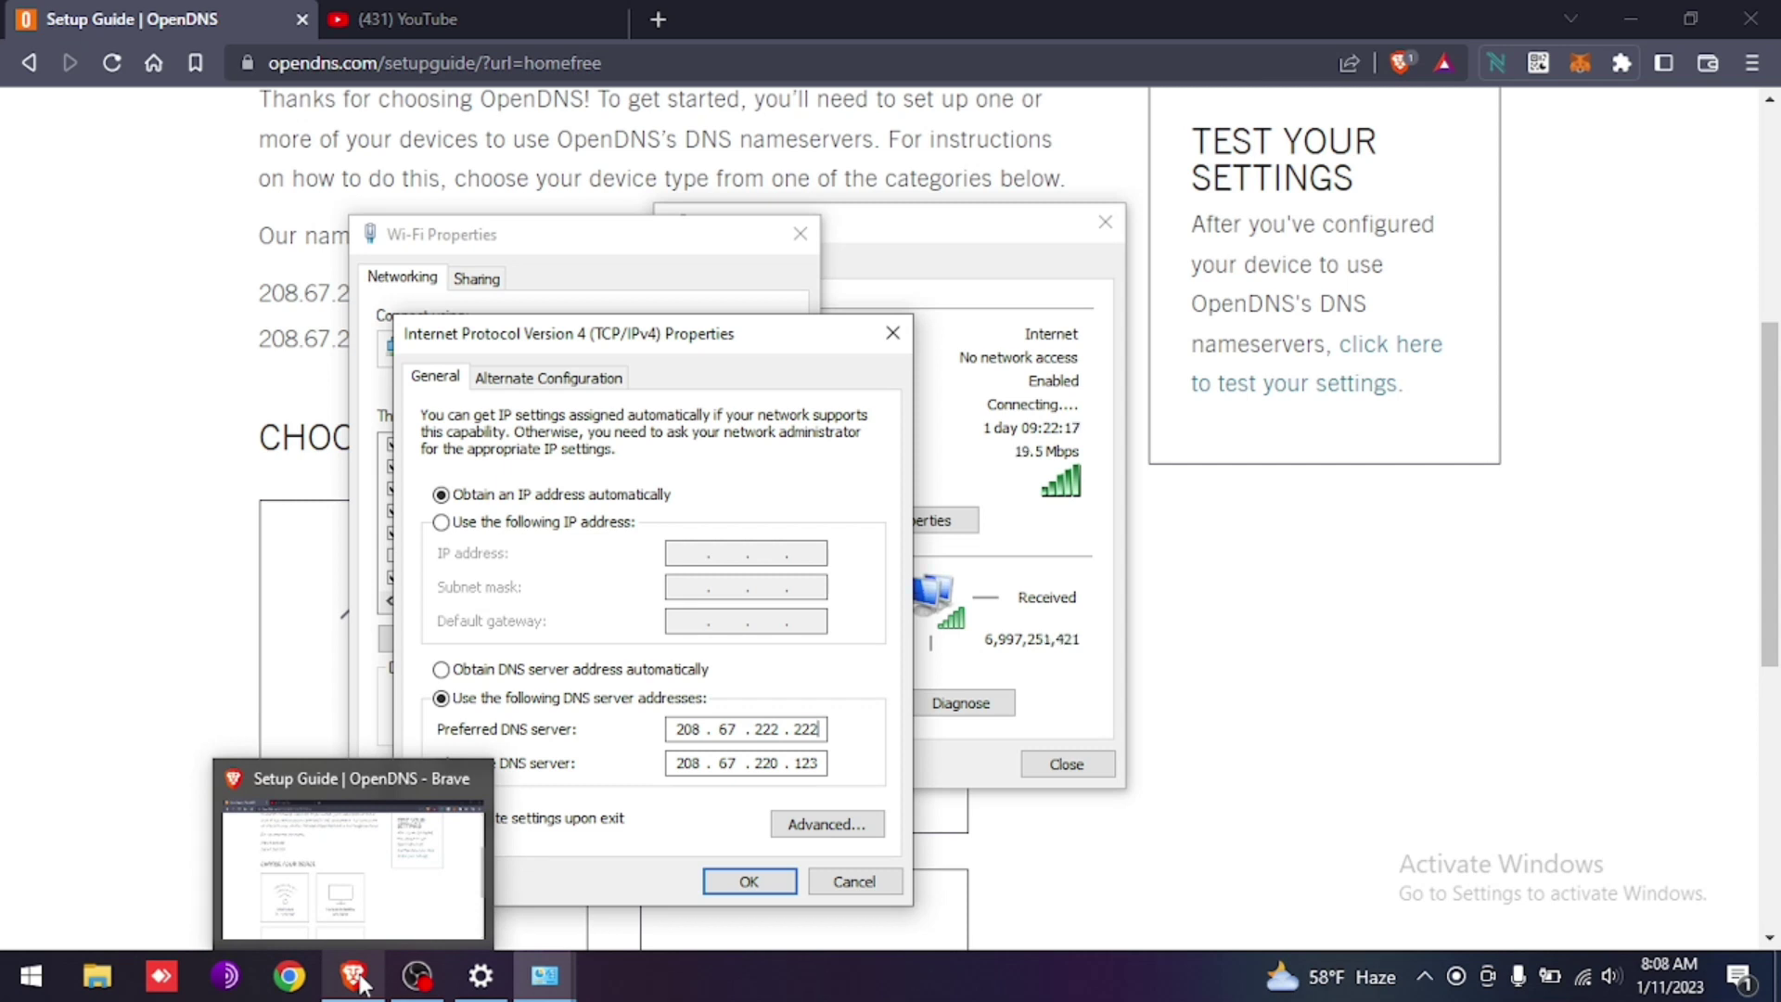
pyautogui.click(360, 878)
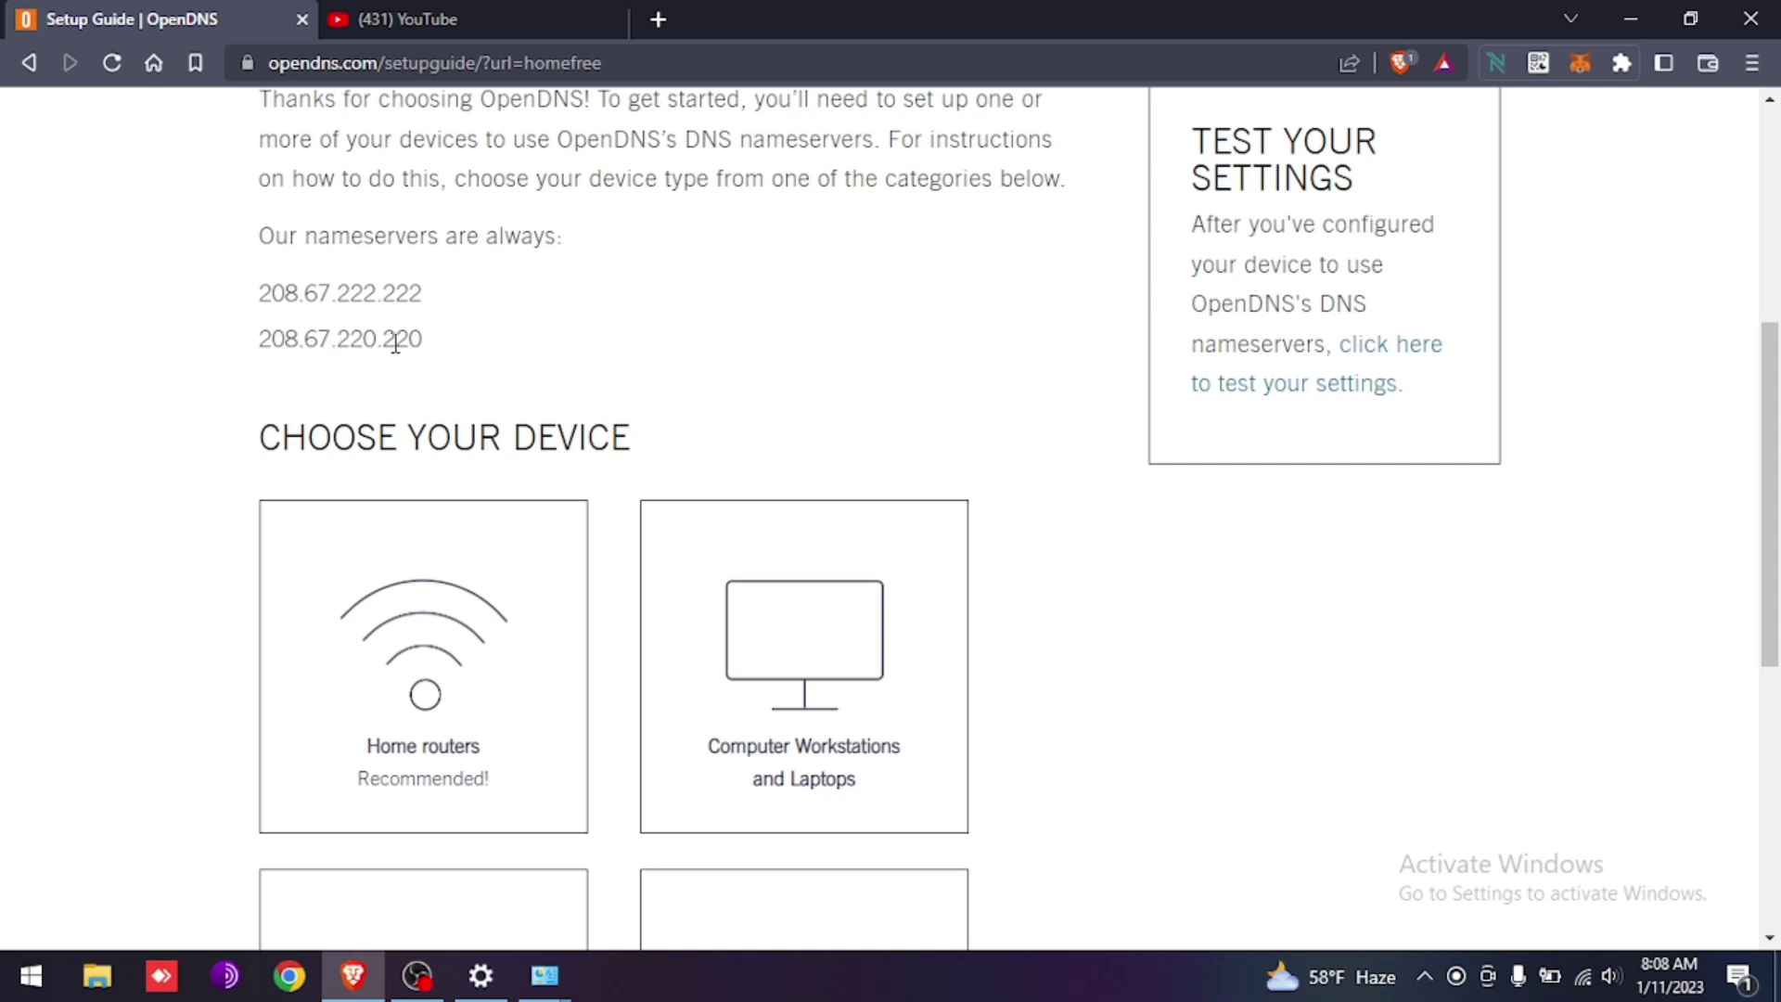
pyautogui.moveTo(545, 975)
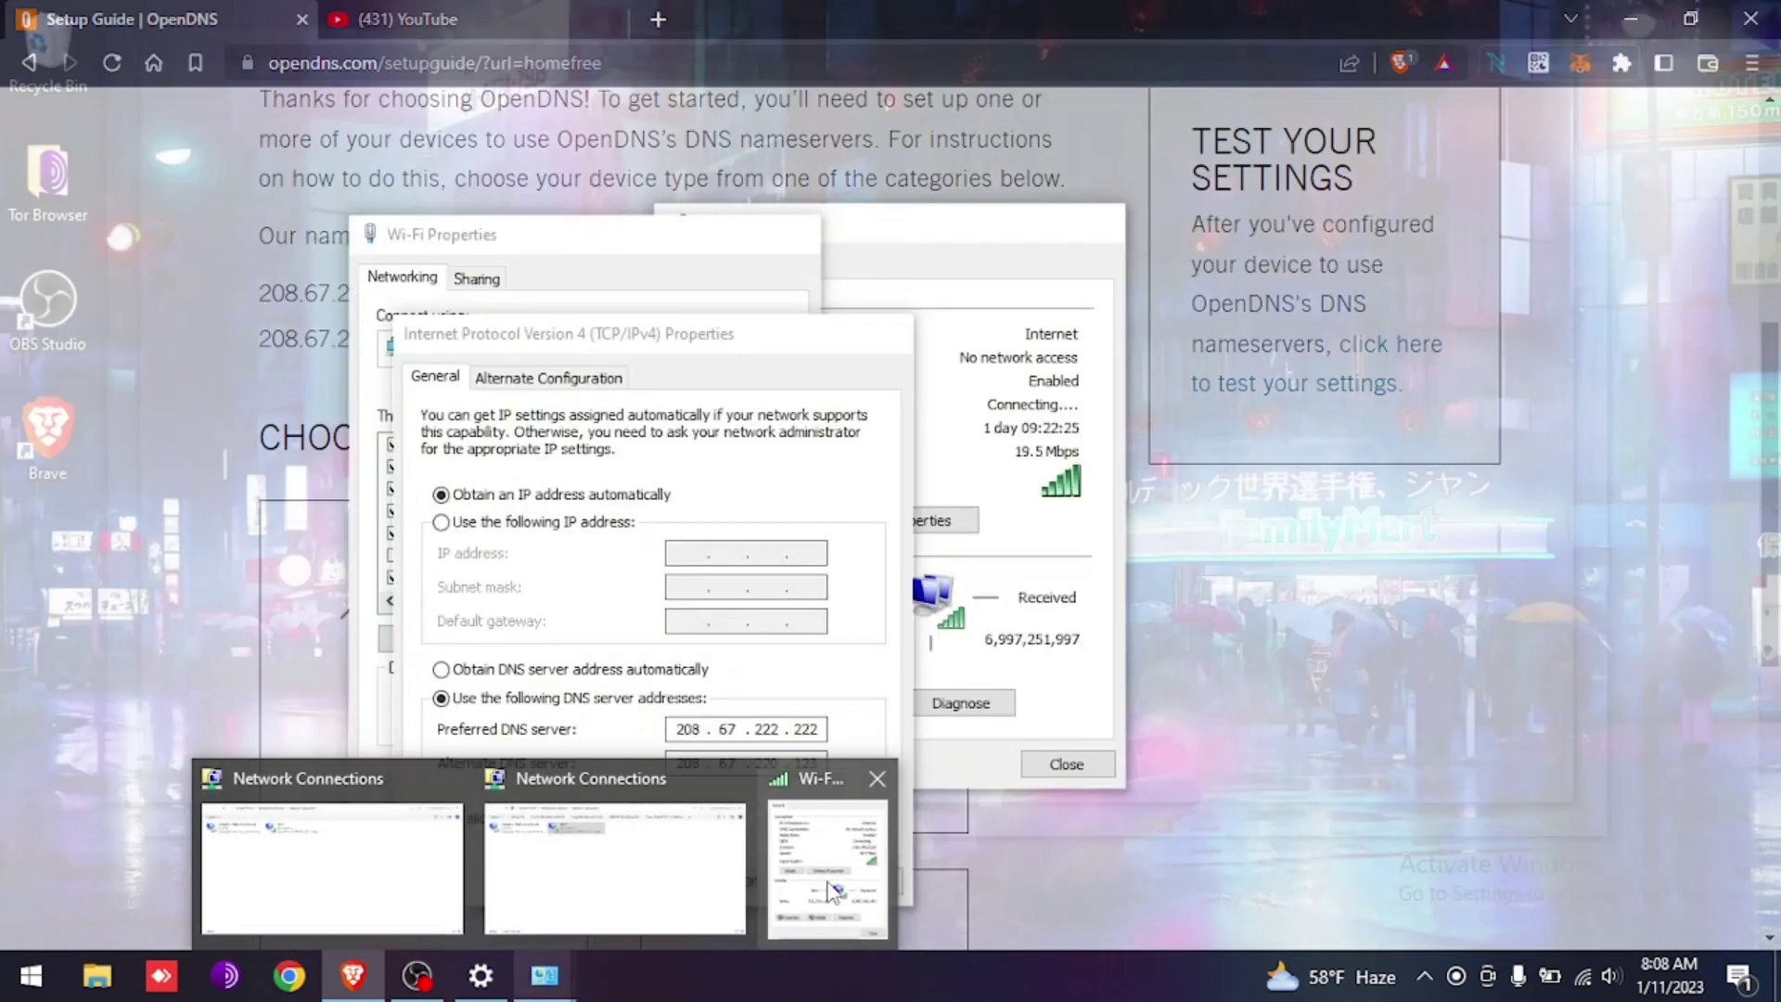
pyautogui.click(728, 836)
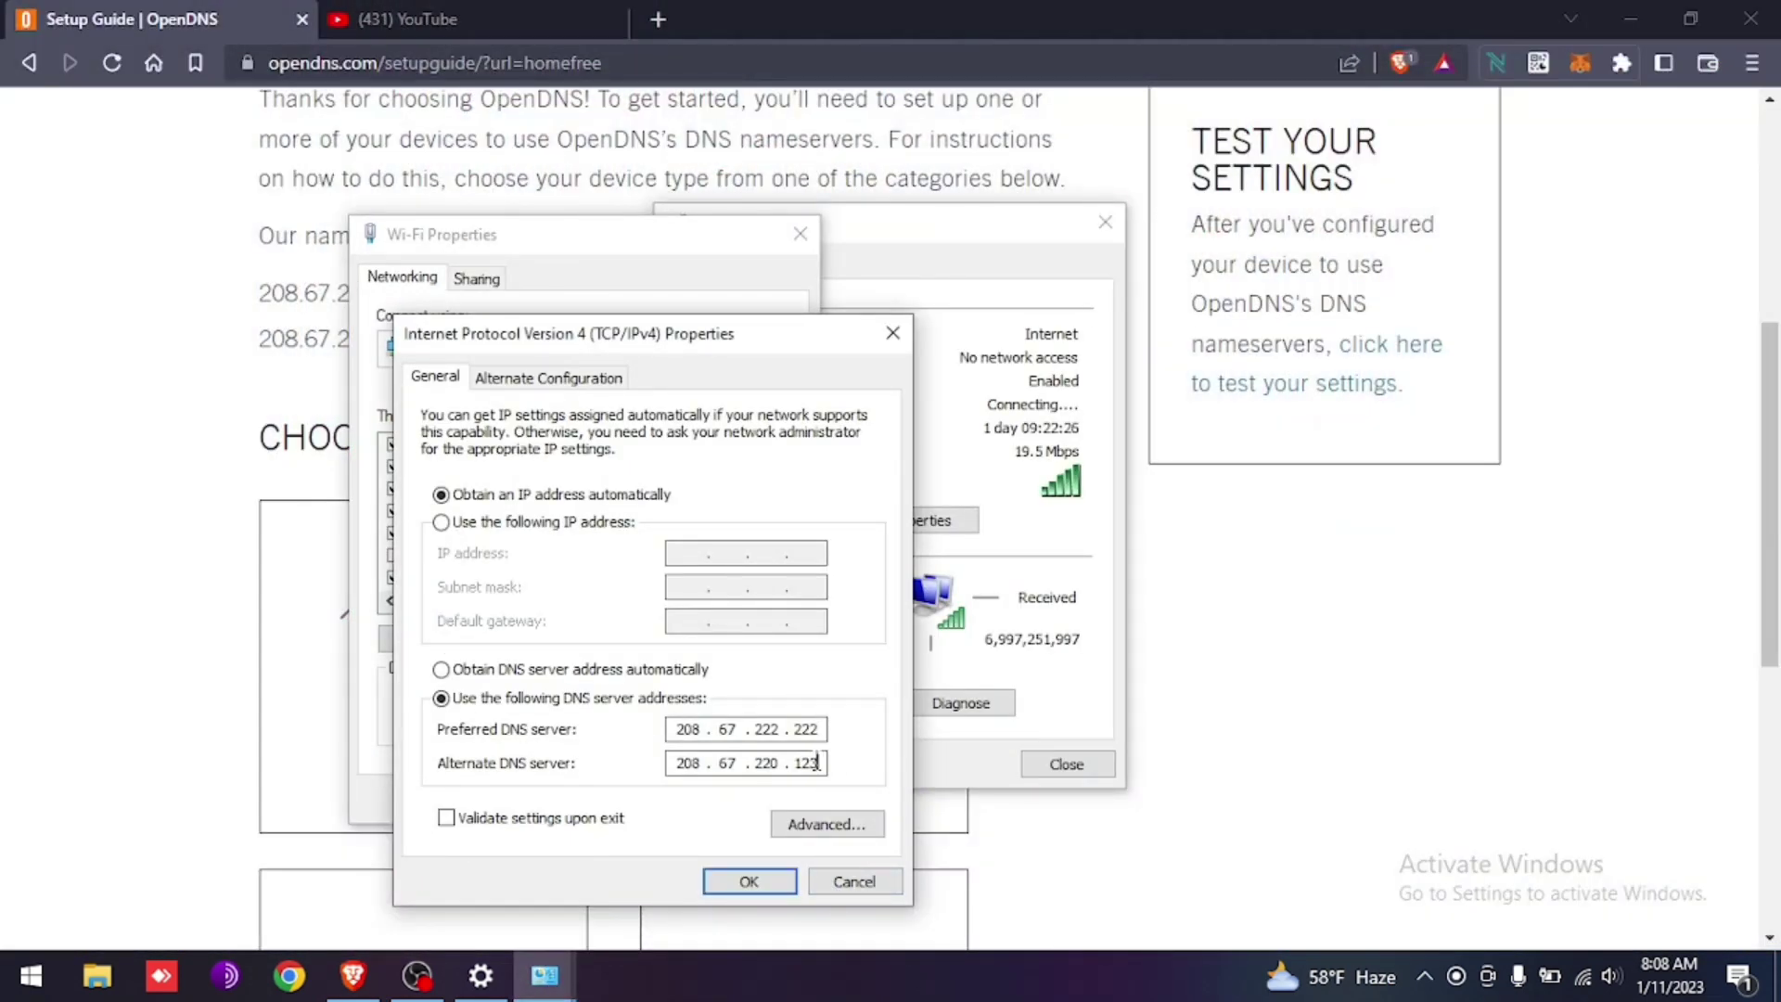
pyautogui.press('BackSpace')
pyautogui.press('BackSpace')
pyautogui.write('220')
# Step: Save the new DNS settings and close the Wi-Fi Properties and Status windows
pyautogui.click(750, 882)
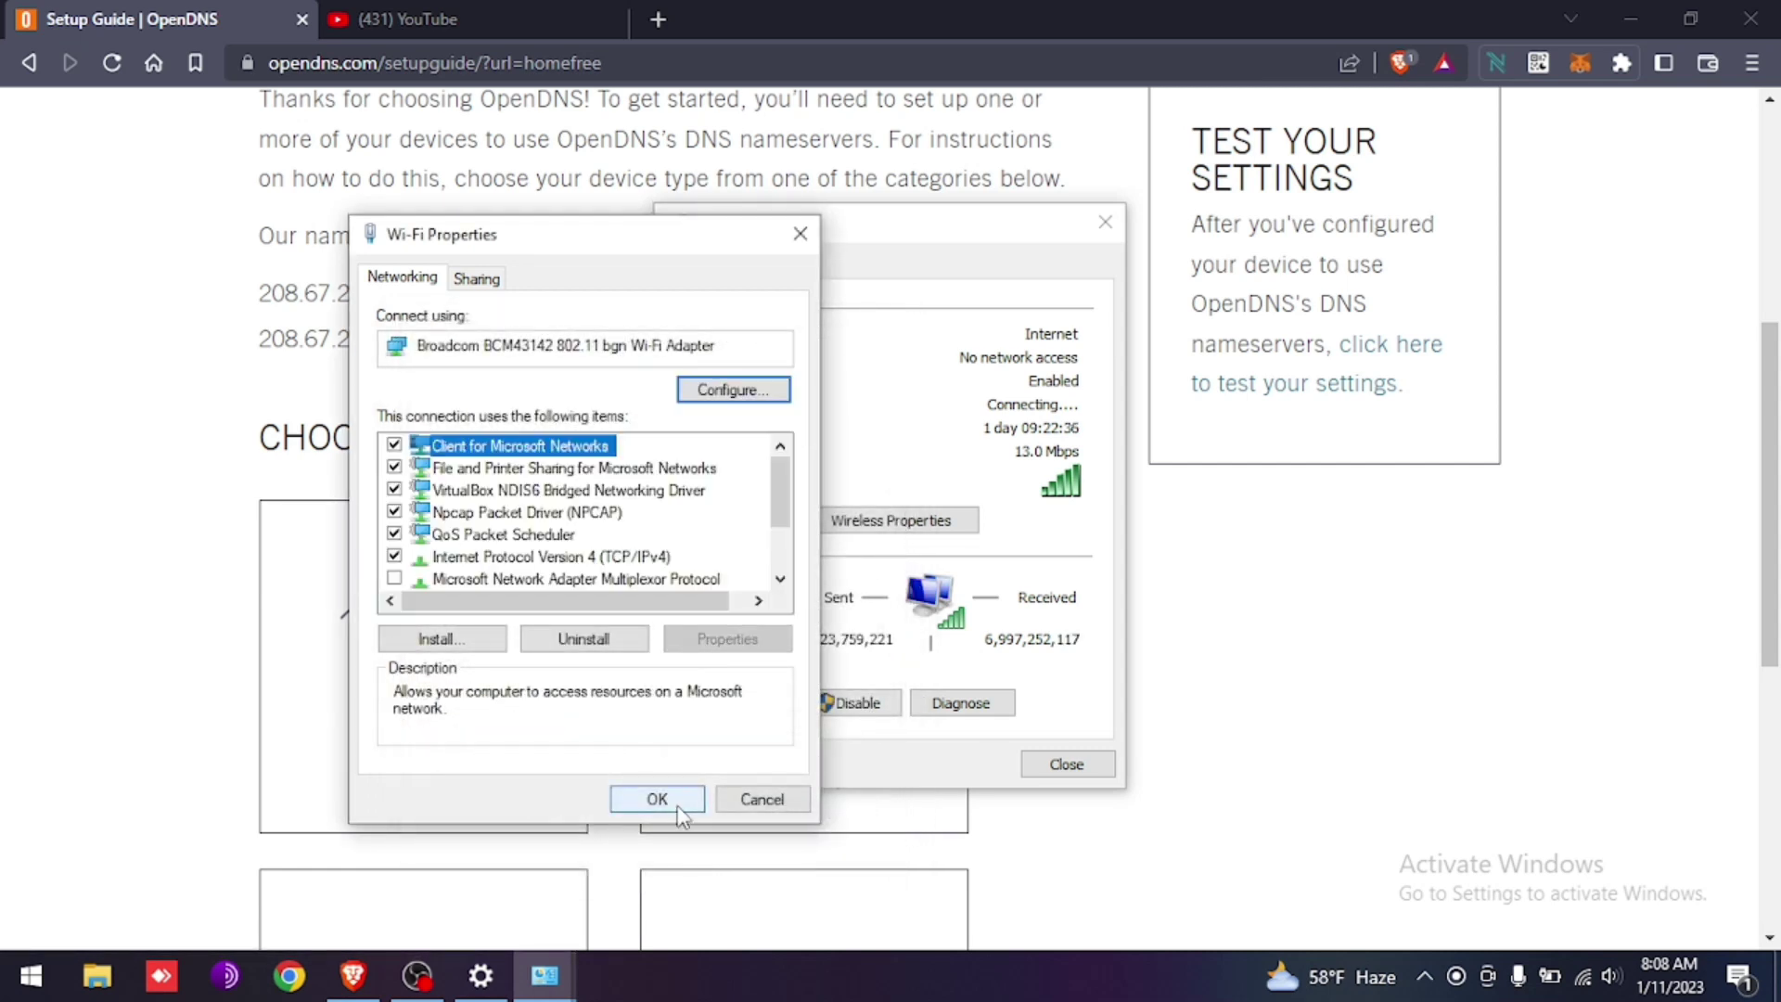
pyautogui.click(658, 800)
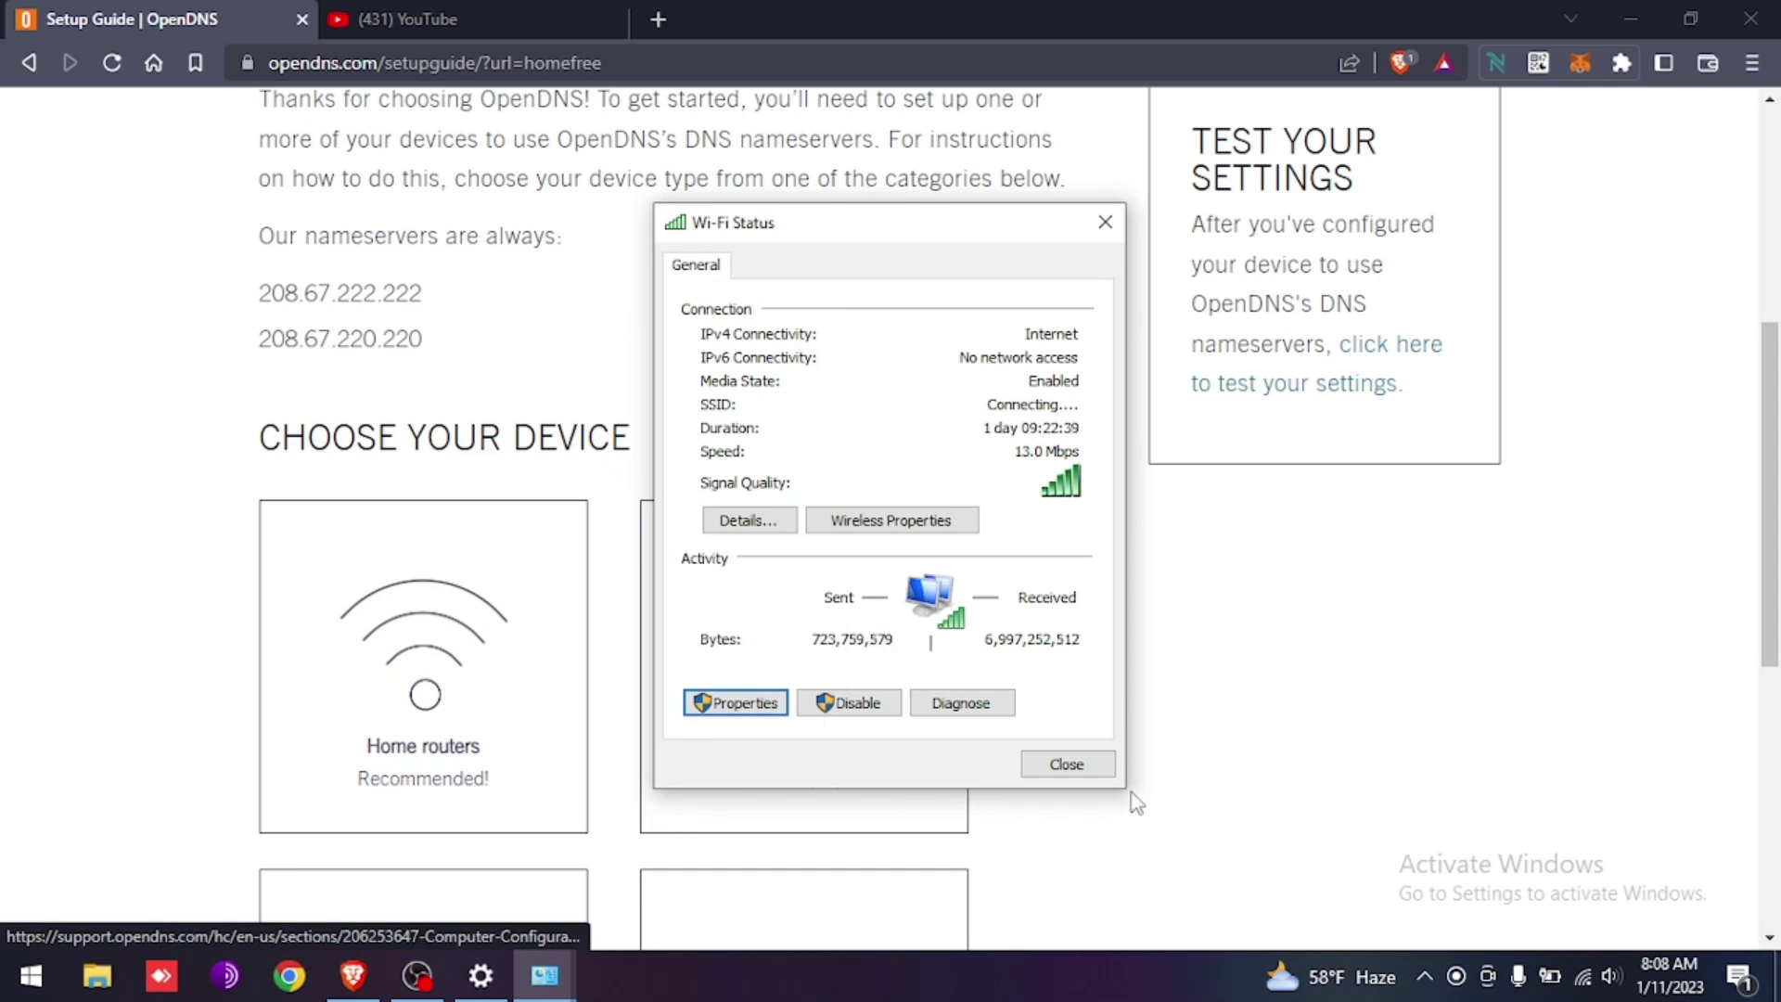
pyautogui.click(1092, 770)
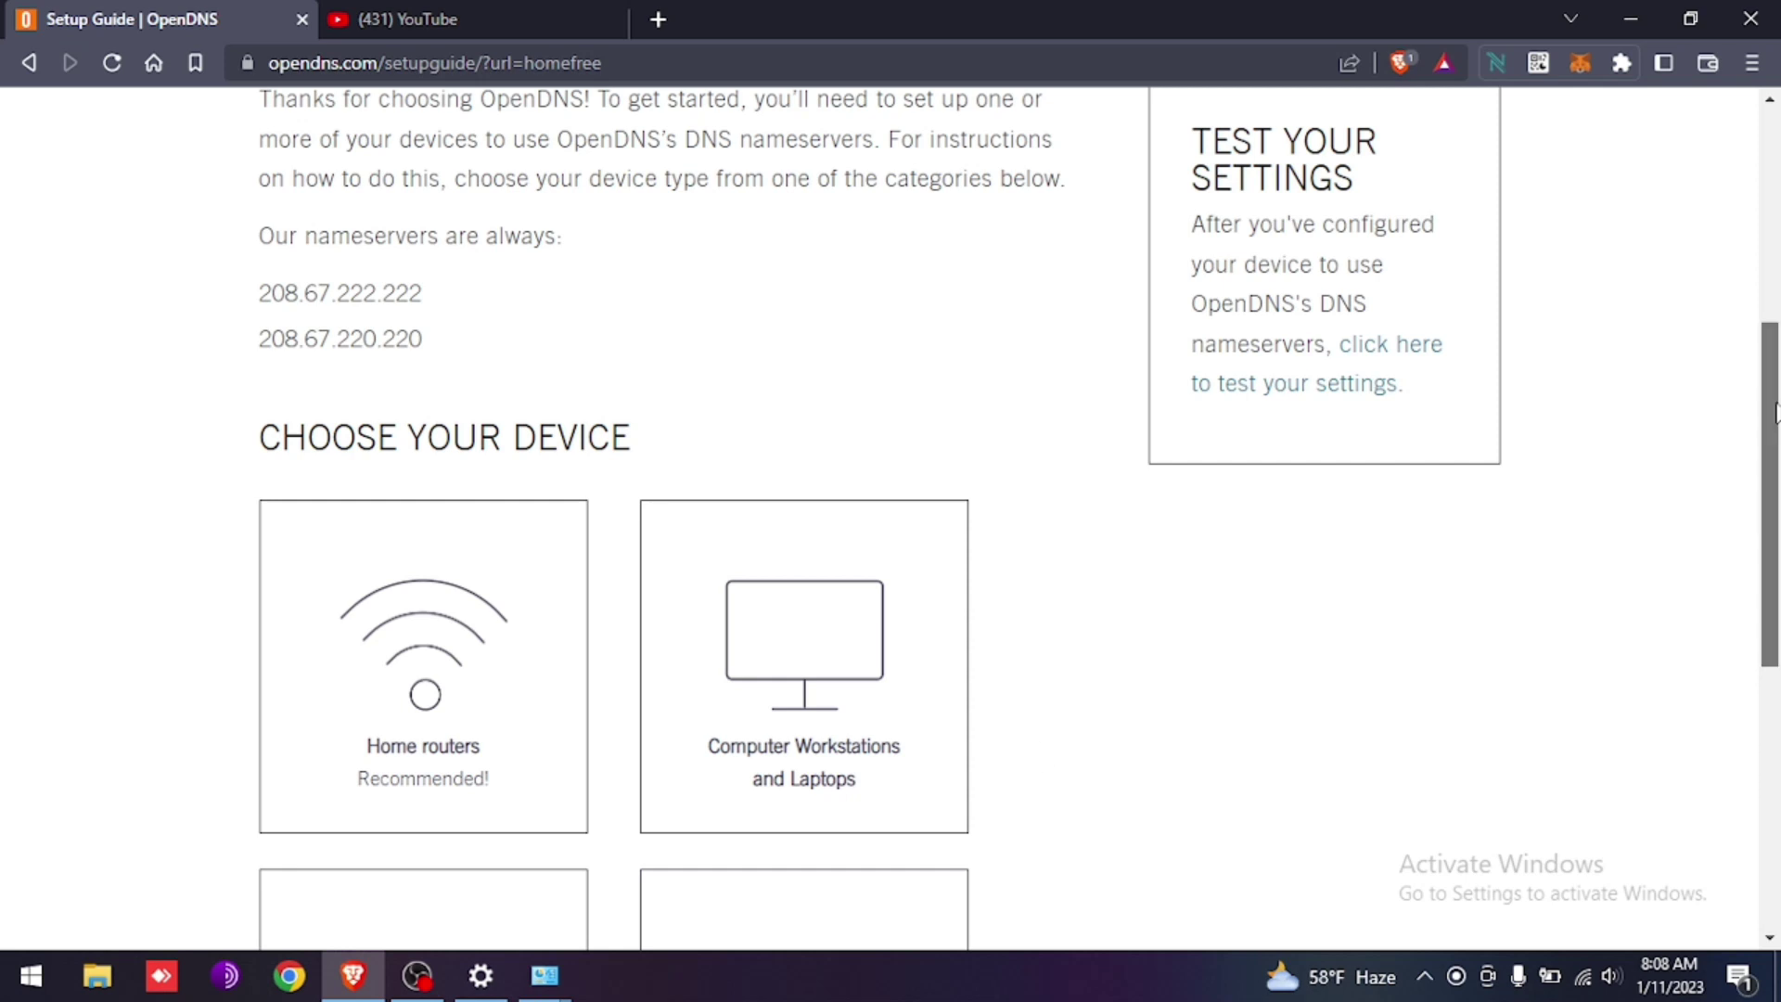
# Step: Scroll down the OpenDNS setup guide and open the Smart Devices instructions
pyautogui.moveTo(1774, 413); pyautogui.dragTo(1772, 534)
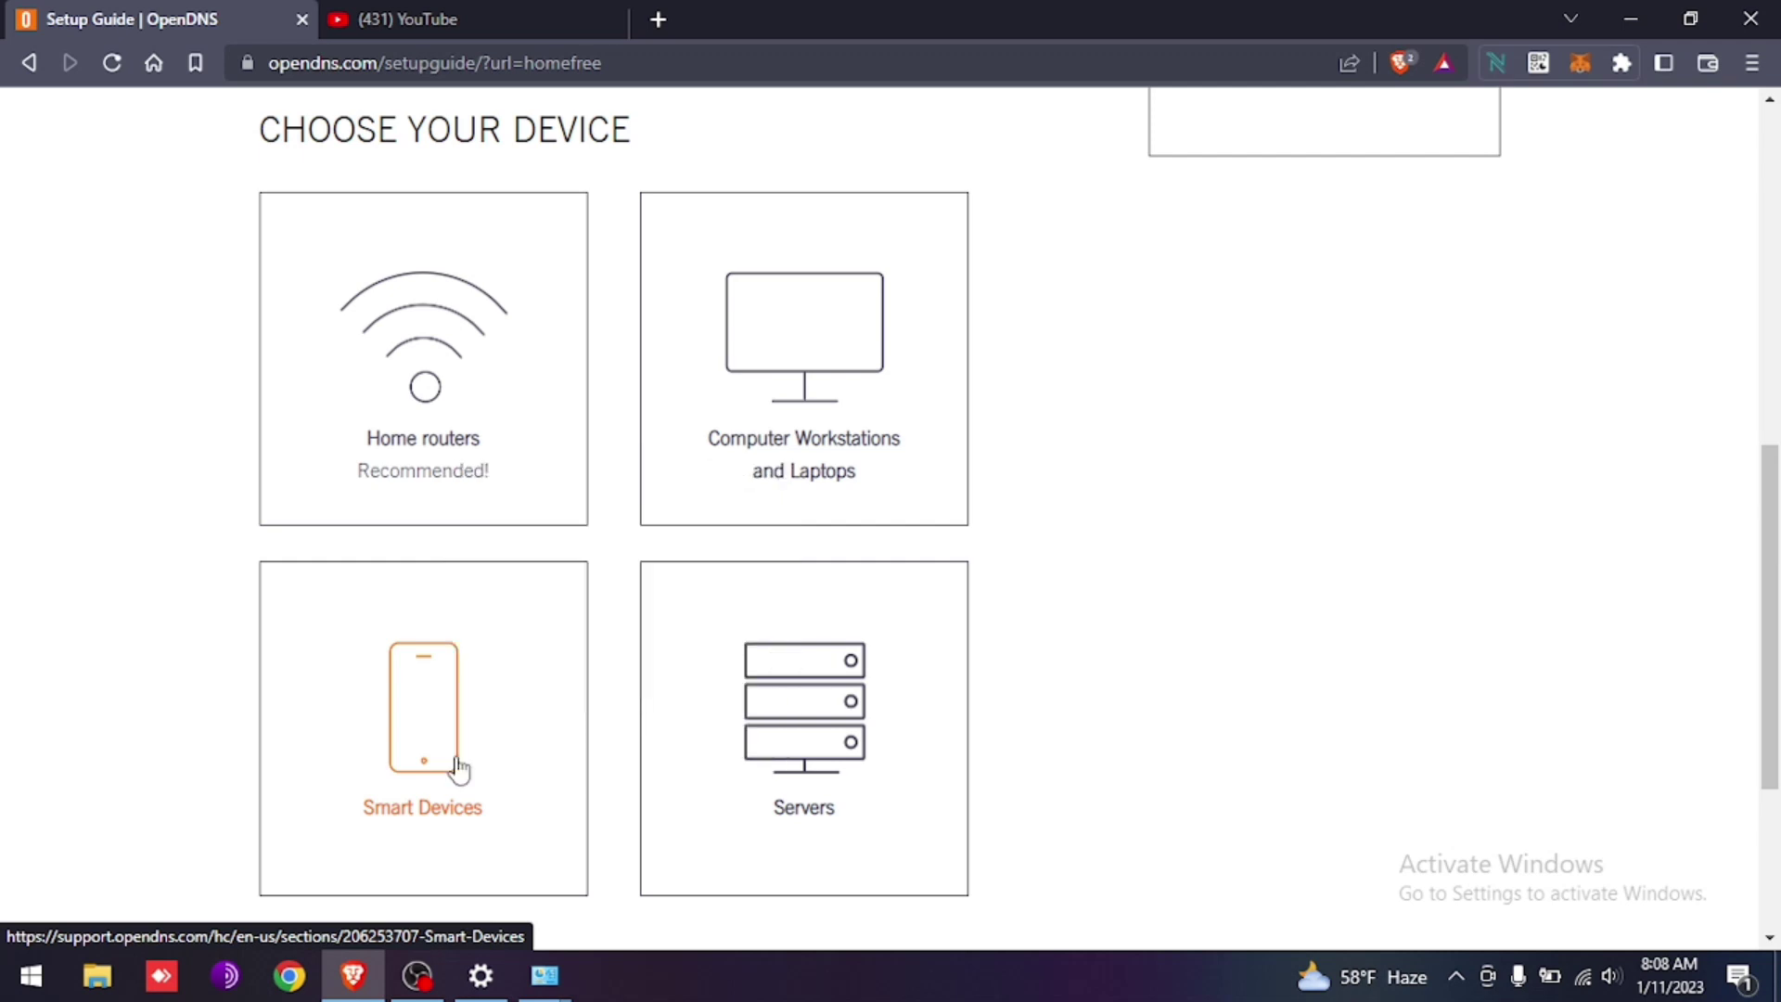
pyautogui.click(459, 768)
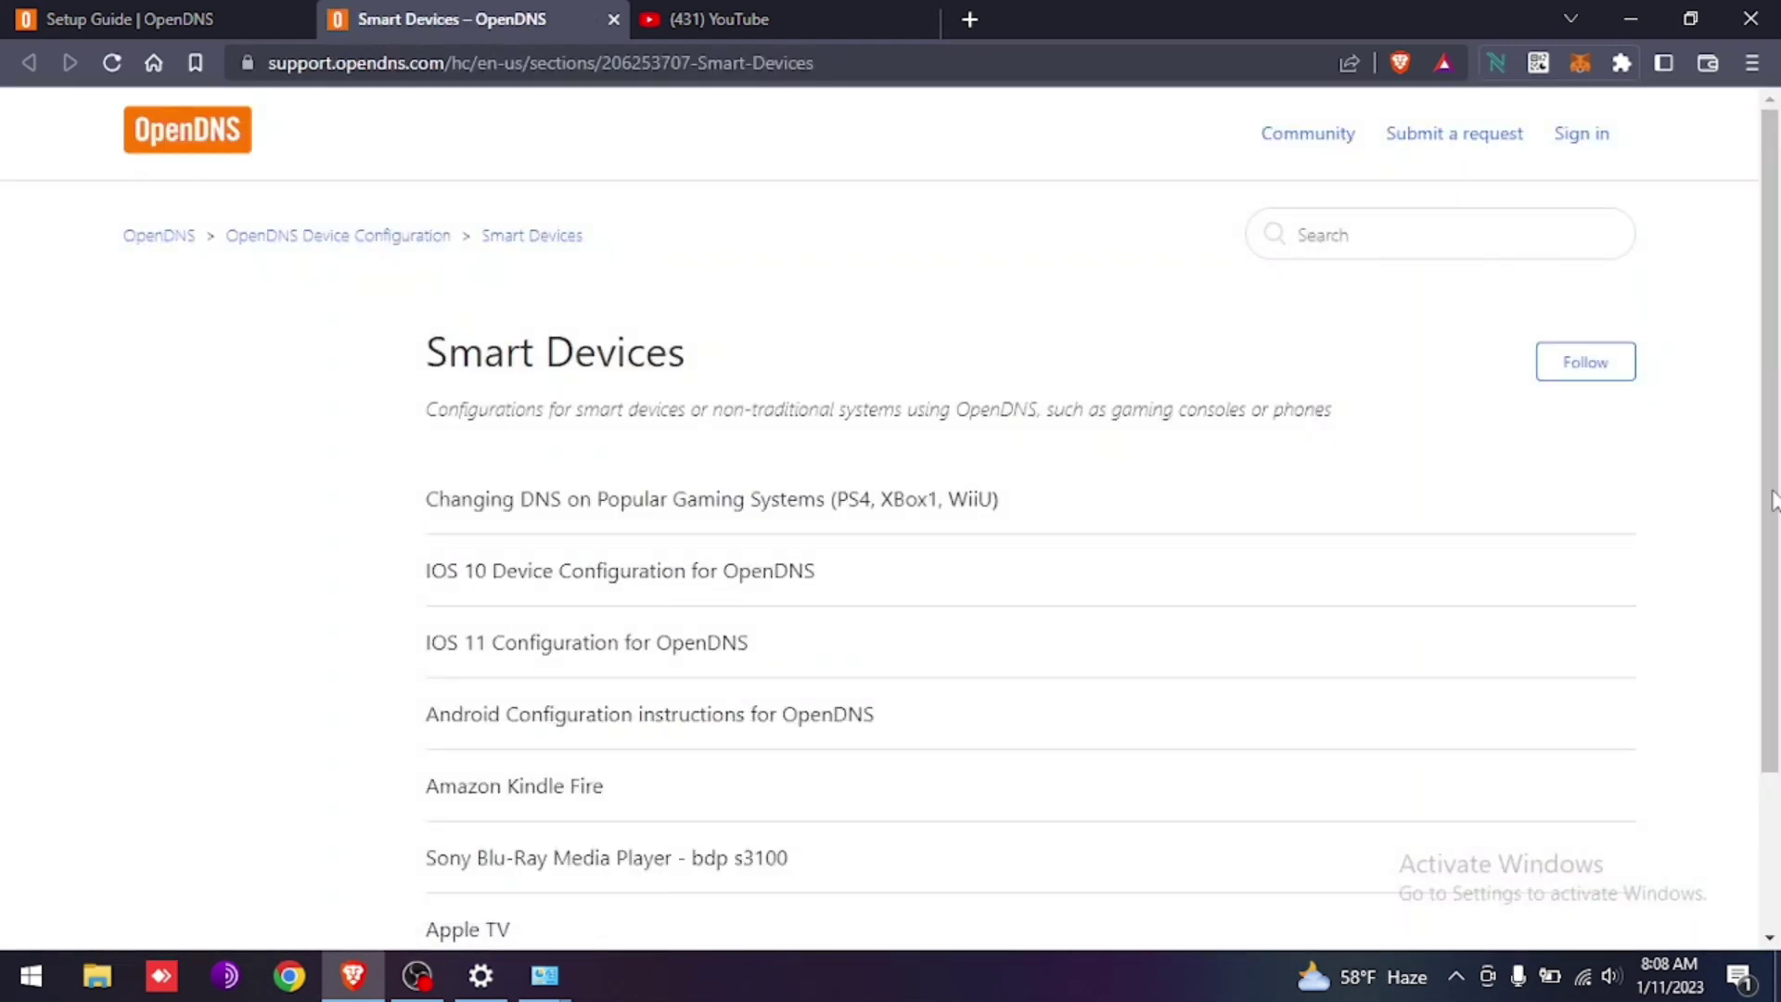
# Step: Open the 'IOS 10 Device Configuration for OpenDNS' article from the Smart Devices list
pyautogui.moveTo(1775, 202); pyautogui.dragTo(1773, 360)
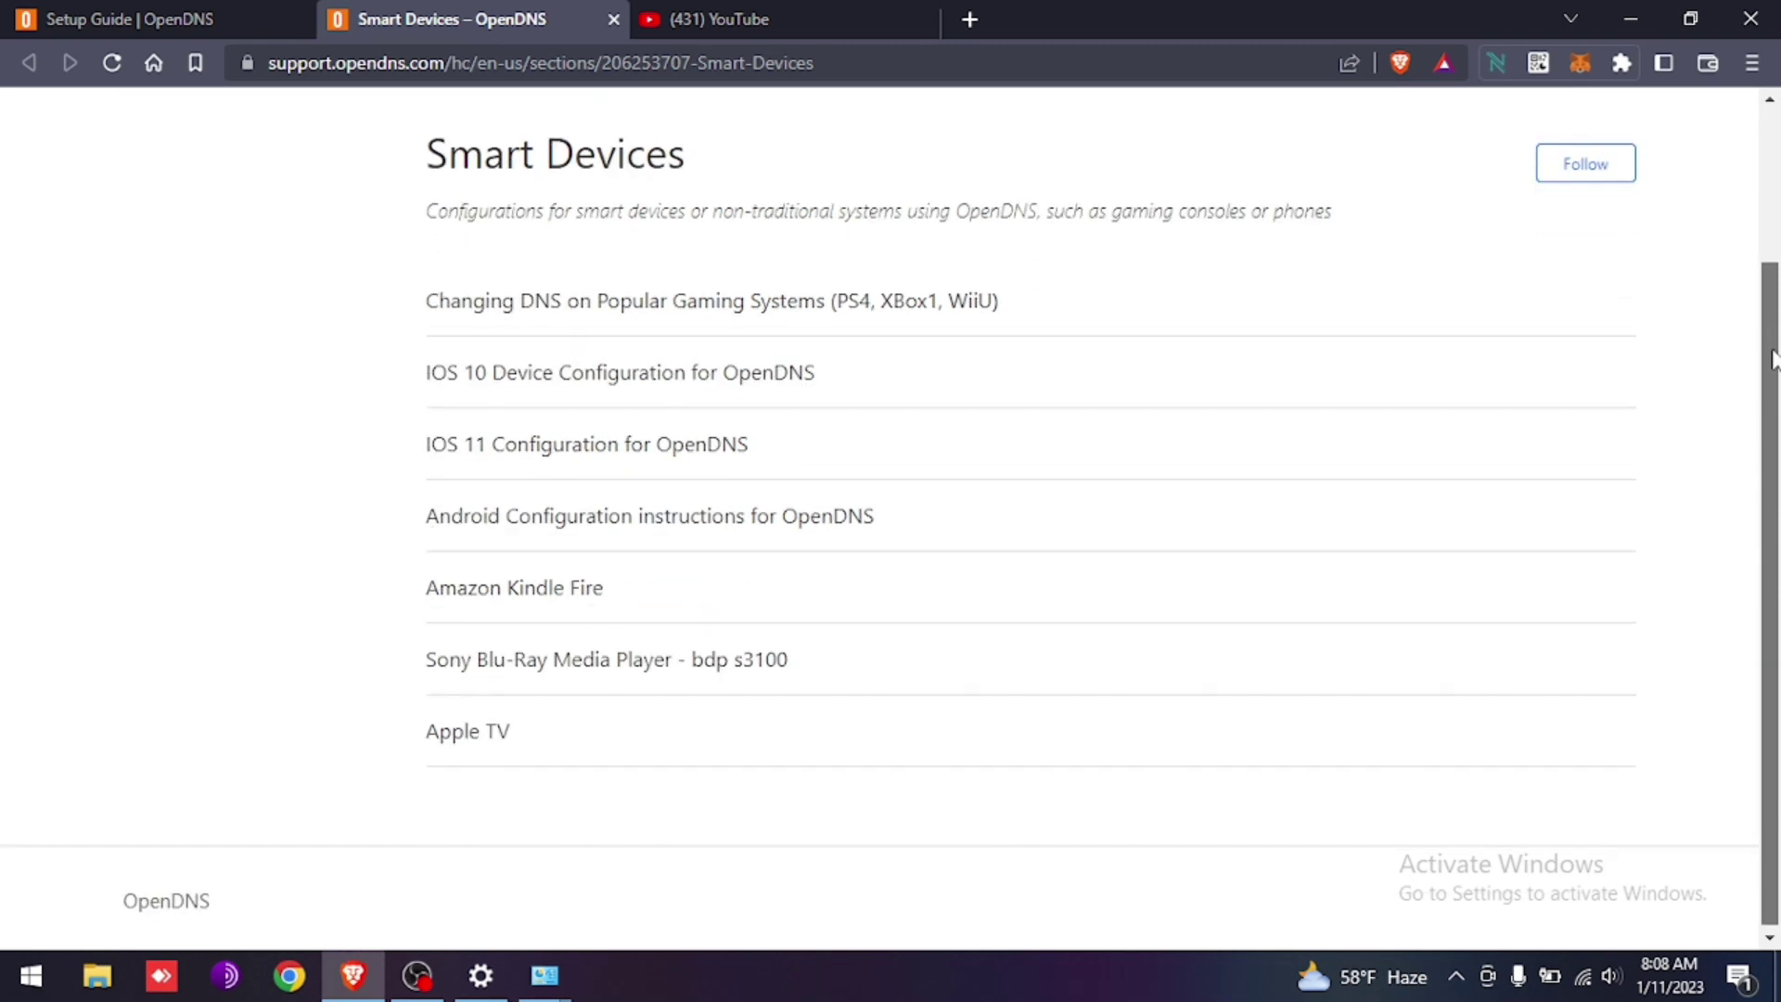
pyautogui.scroll(2, 1773, 360)
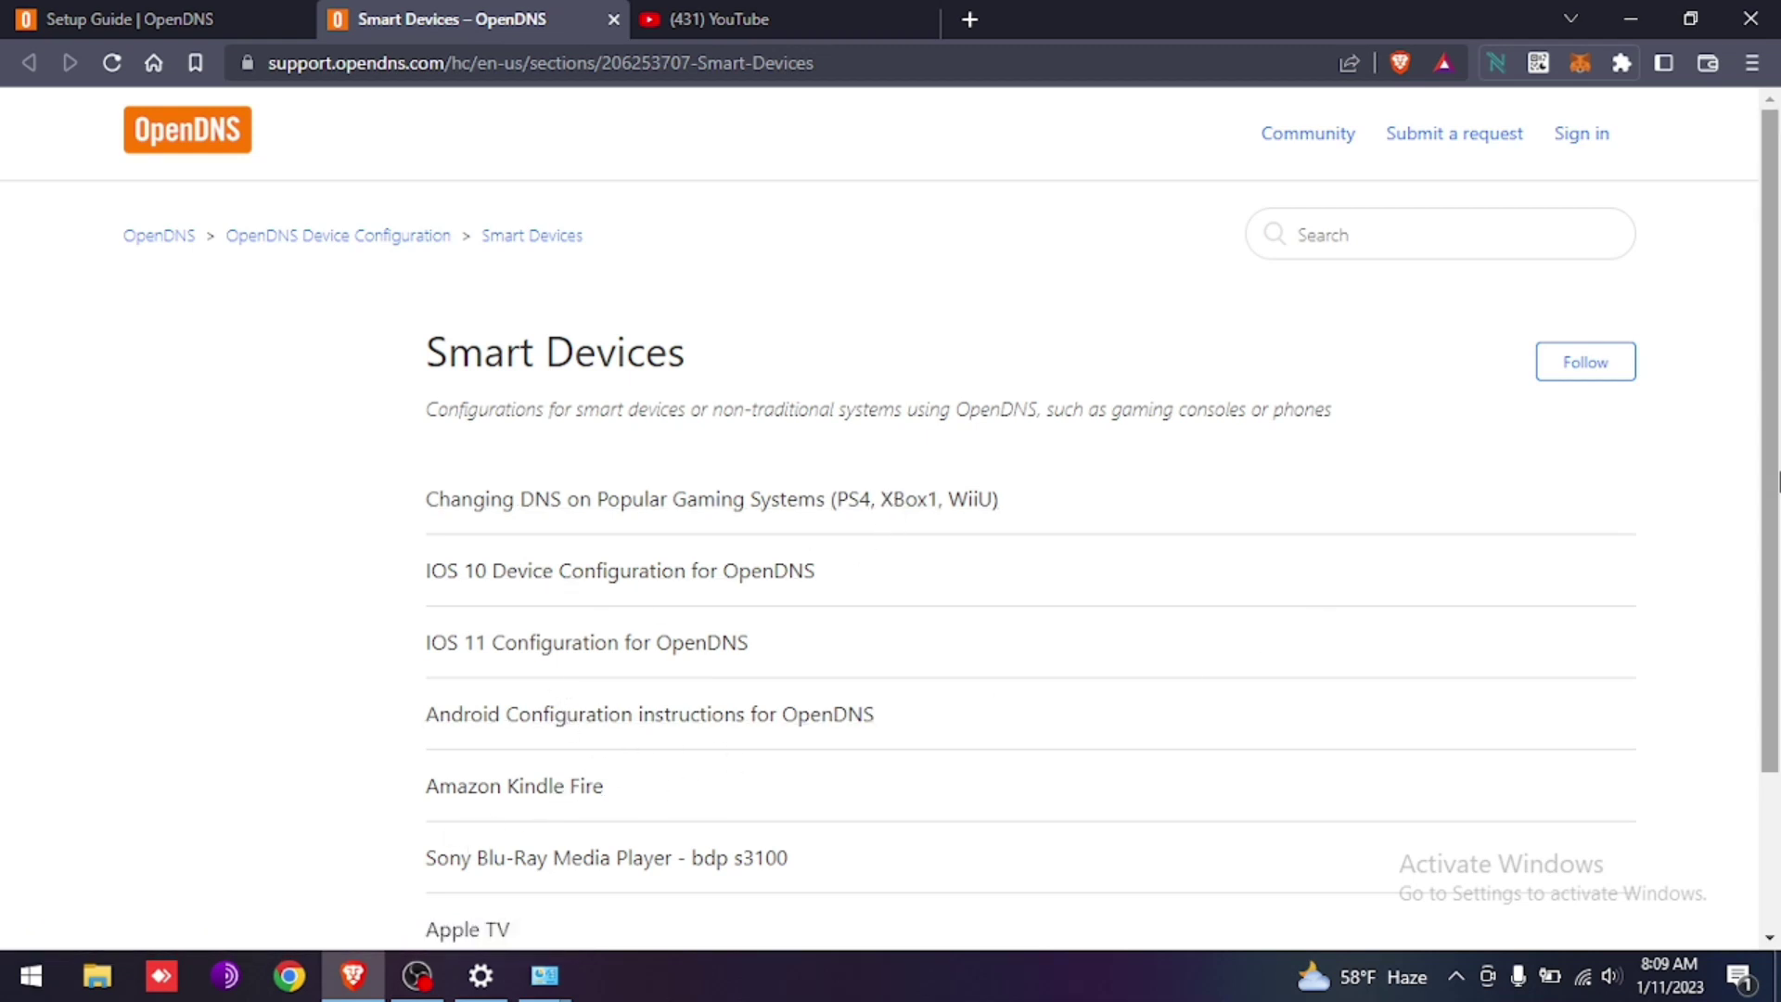
pyautogui.moveTo(1777, 480); pyautogui.dragTo(1777, 534)
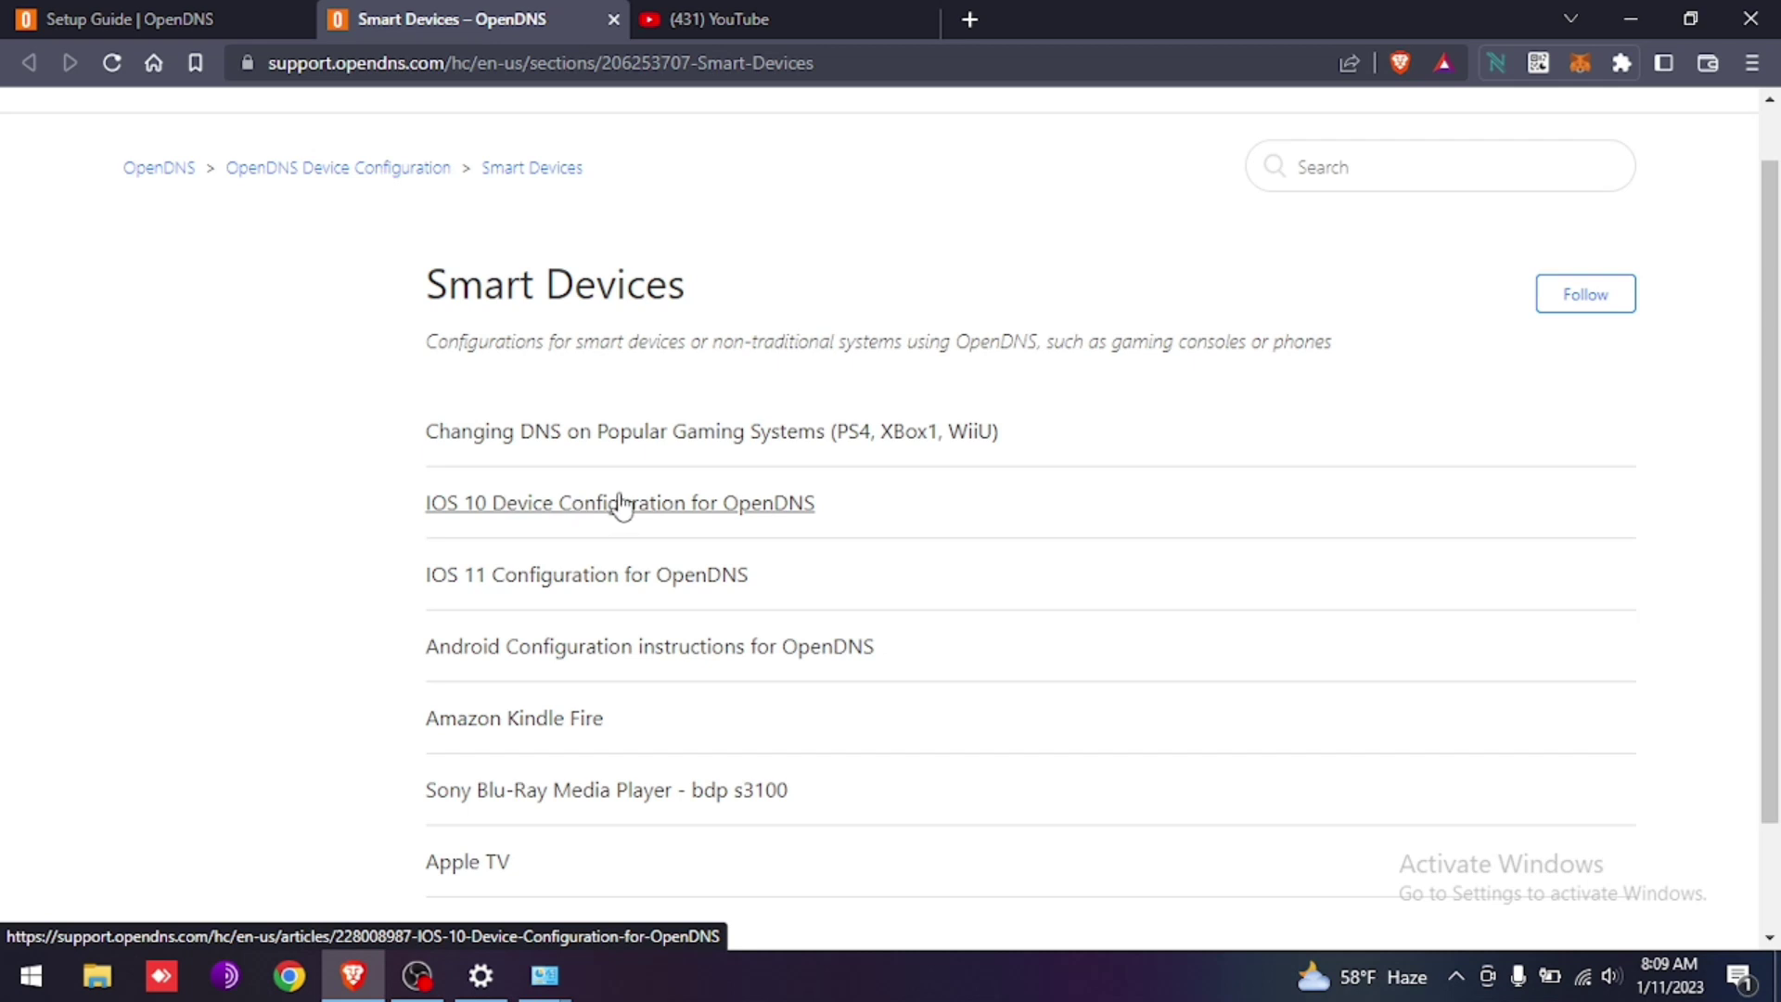
pyautogui.click(622, 506)
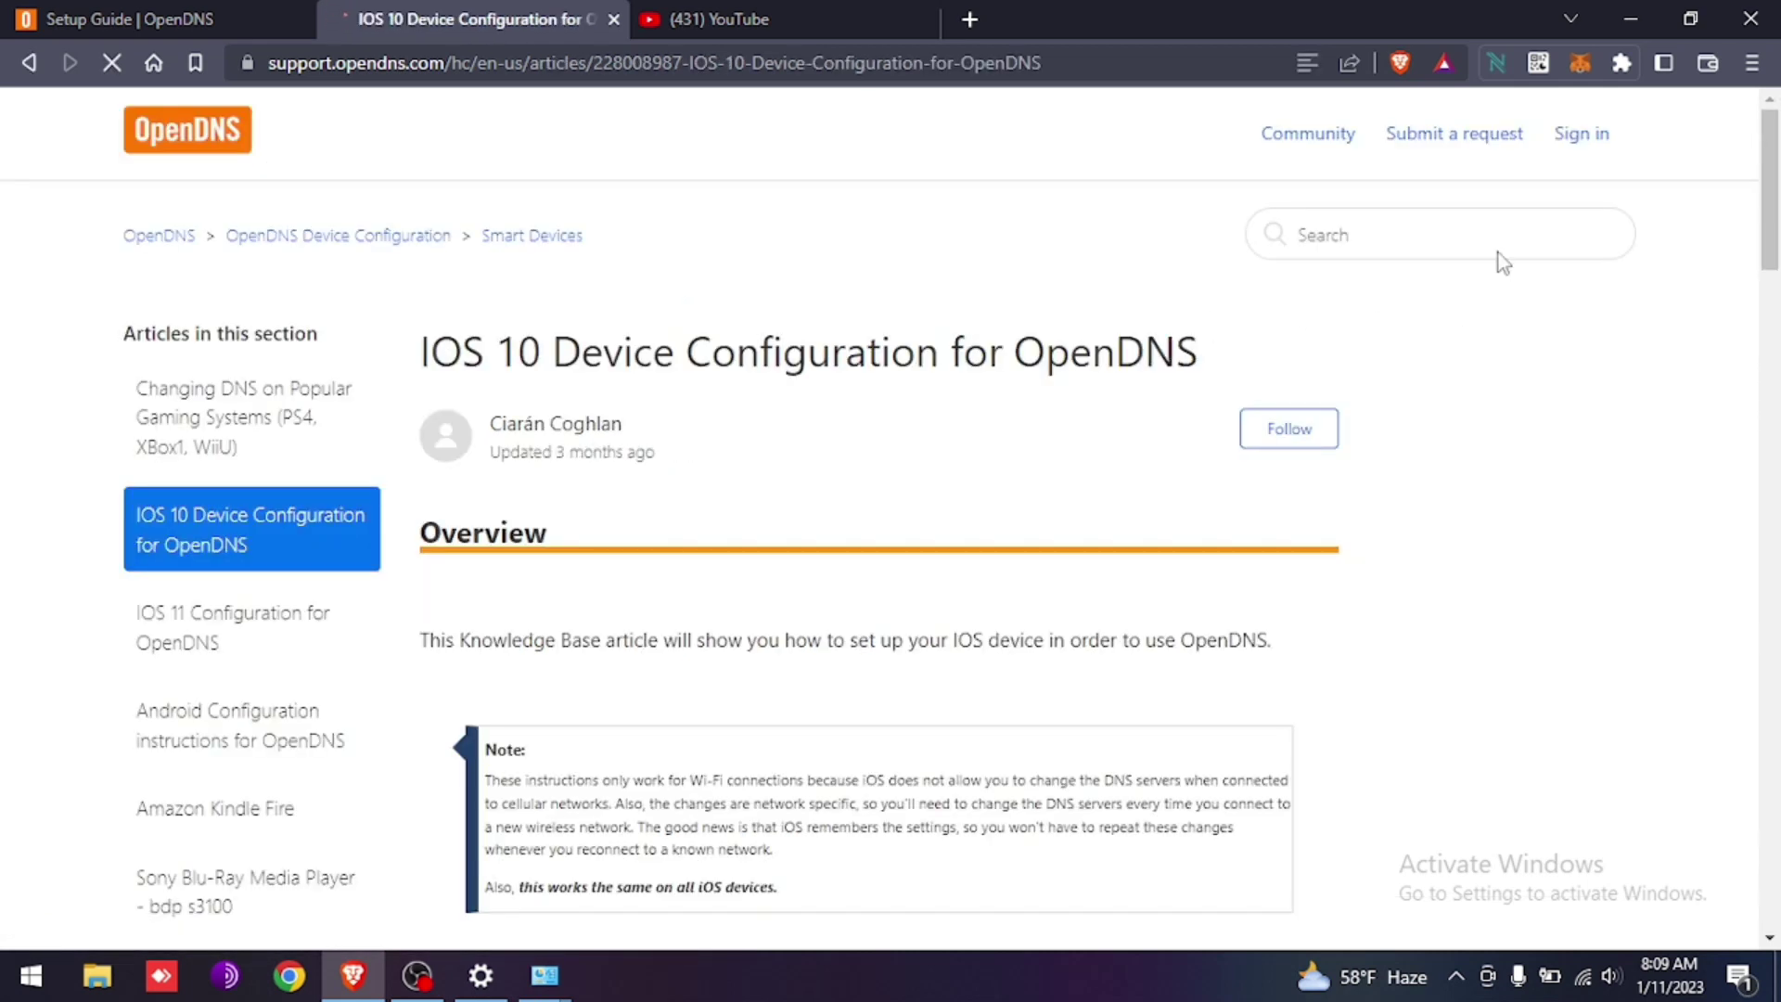
# Step: Read through the iOS 10 DNS article (208.67.222.222, 208.67.220.220), then close its tab
pyautogui.moveTo(1778, 214); pyautogui.dragTo(1778, 561)
pyautogui.moveTo(1777, 561); pyautogui.dragTo(1778, 326)
pyautogui.scroll(7, 1778, 327)
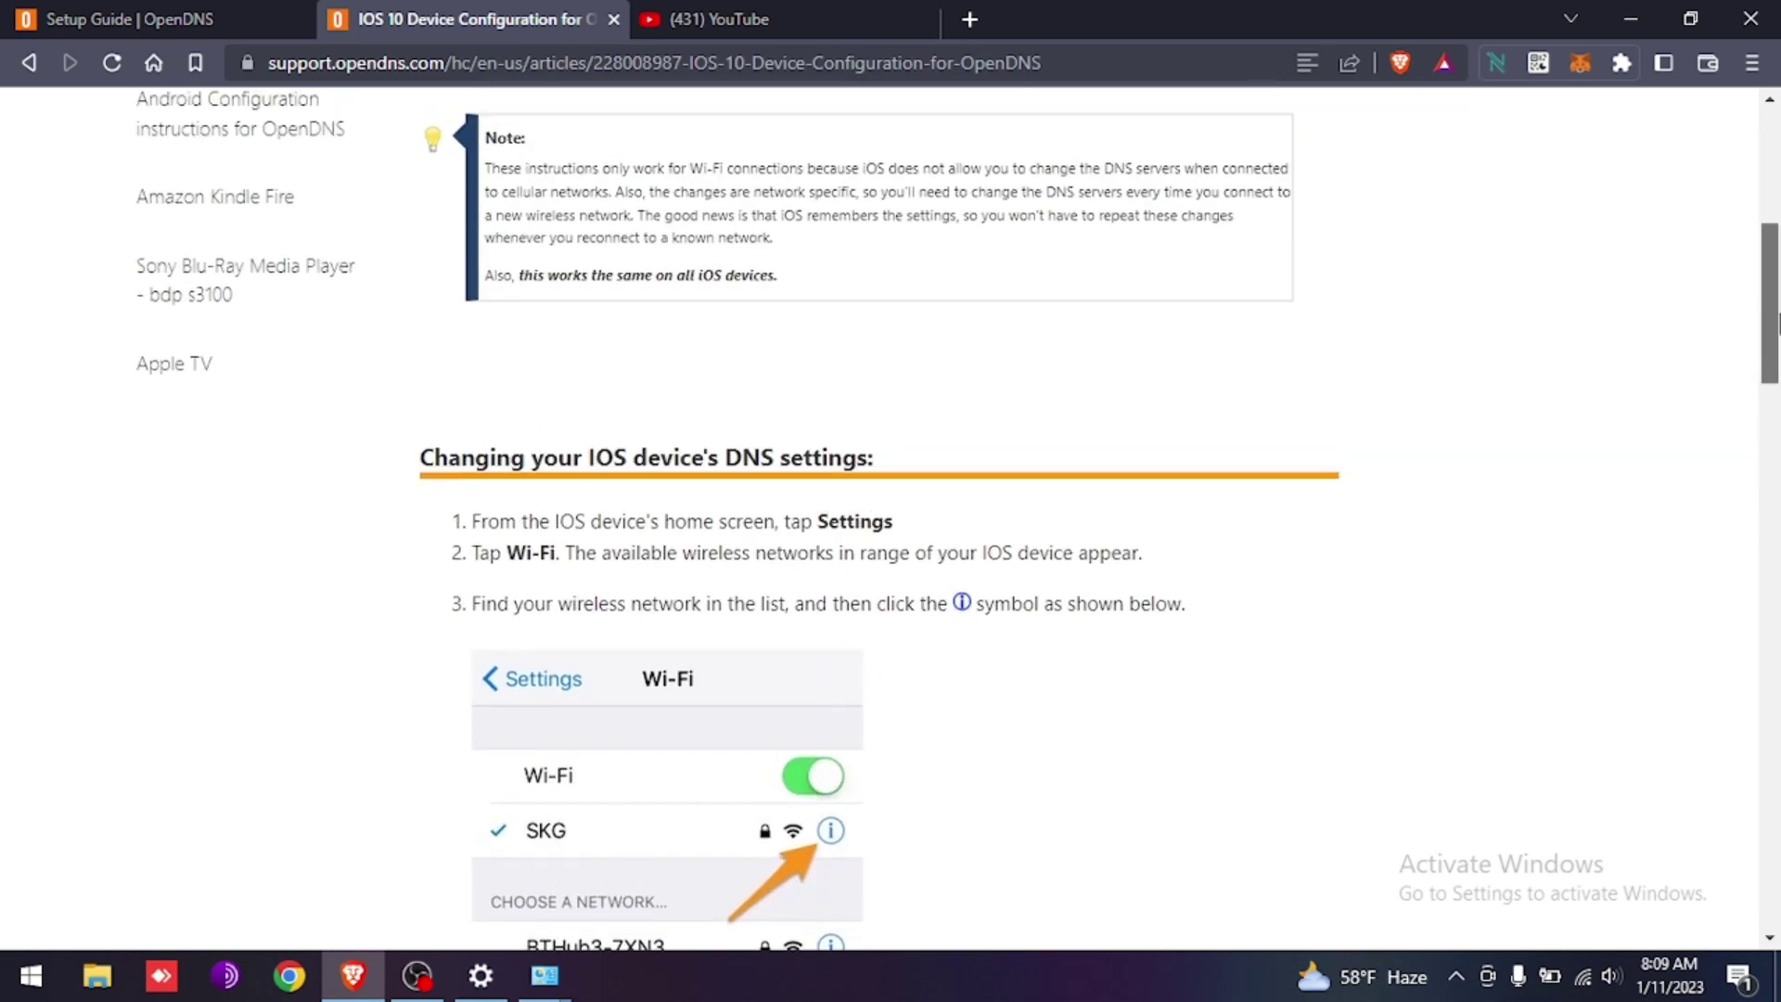
pyautogui.click(613, 20)
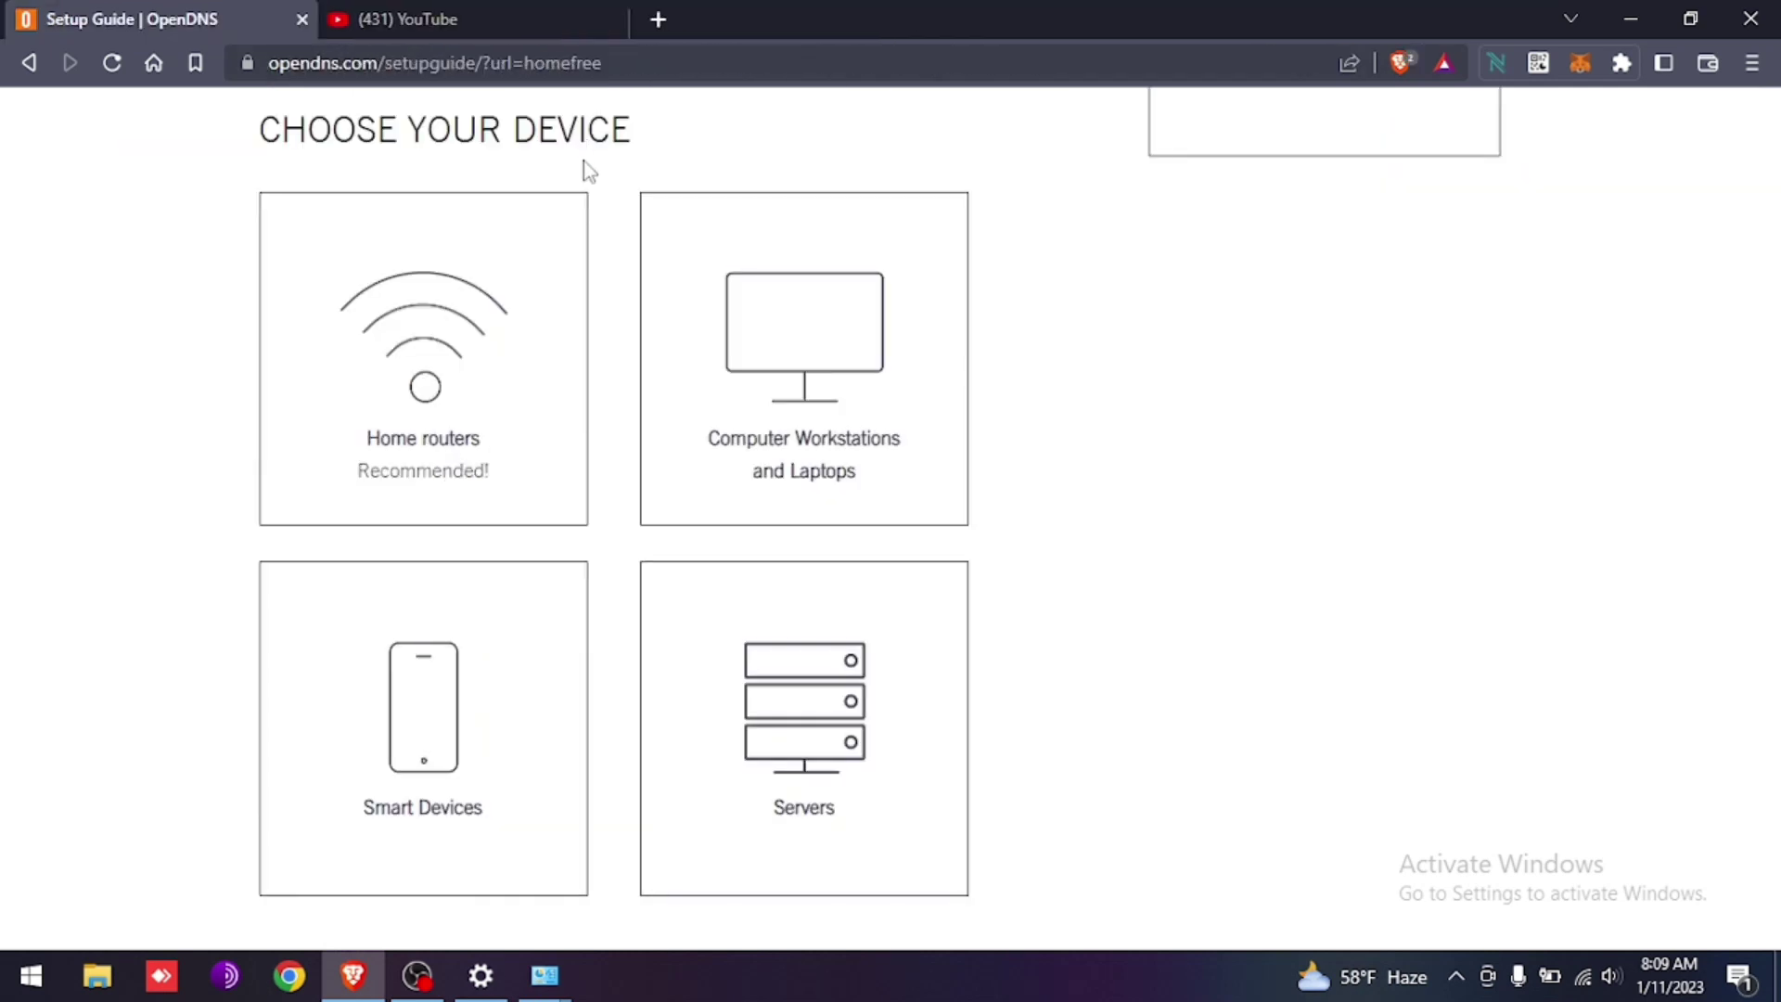
# Step: Close the extra tab, scroll the setup guide to the top, and open a blank tab
pyautogui.click(613, 19)
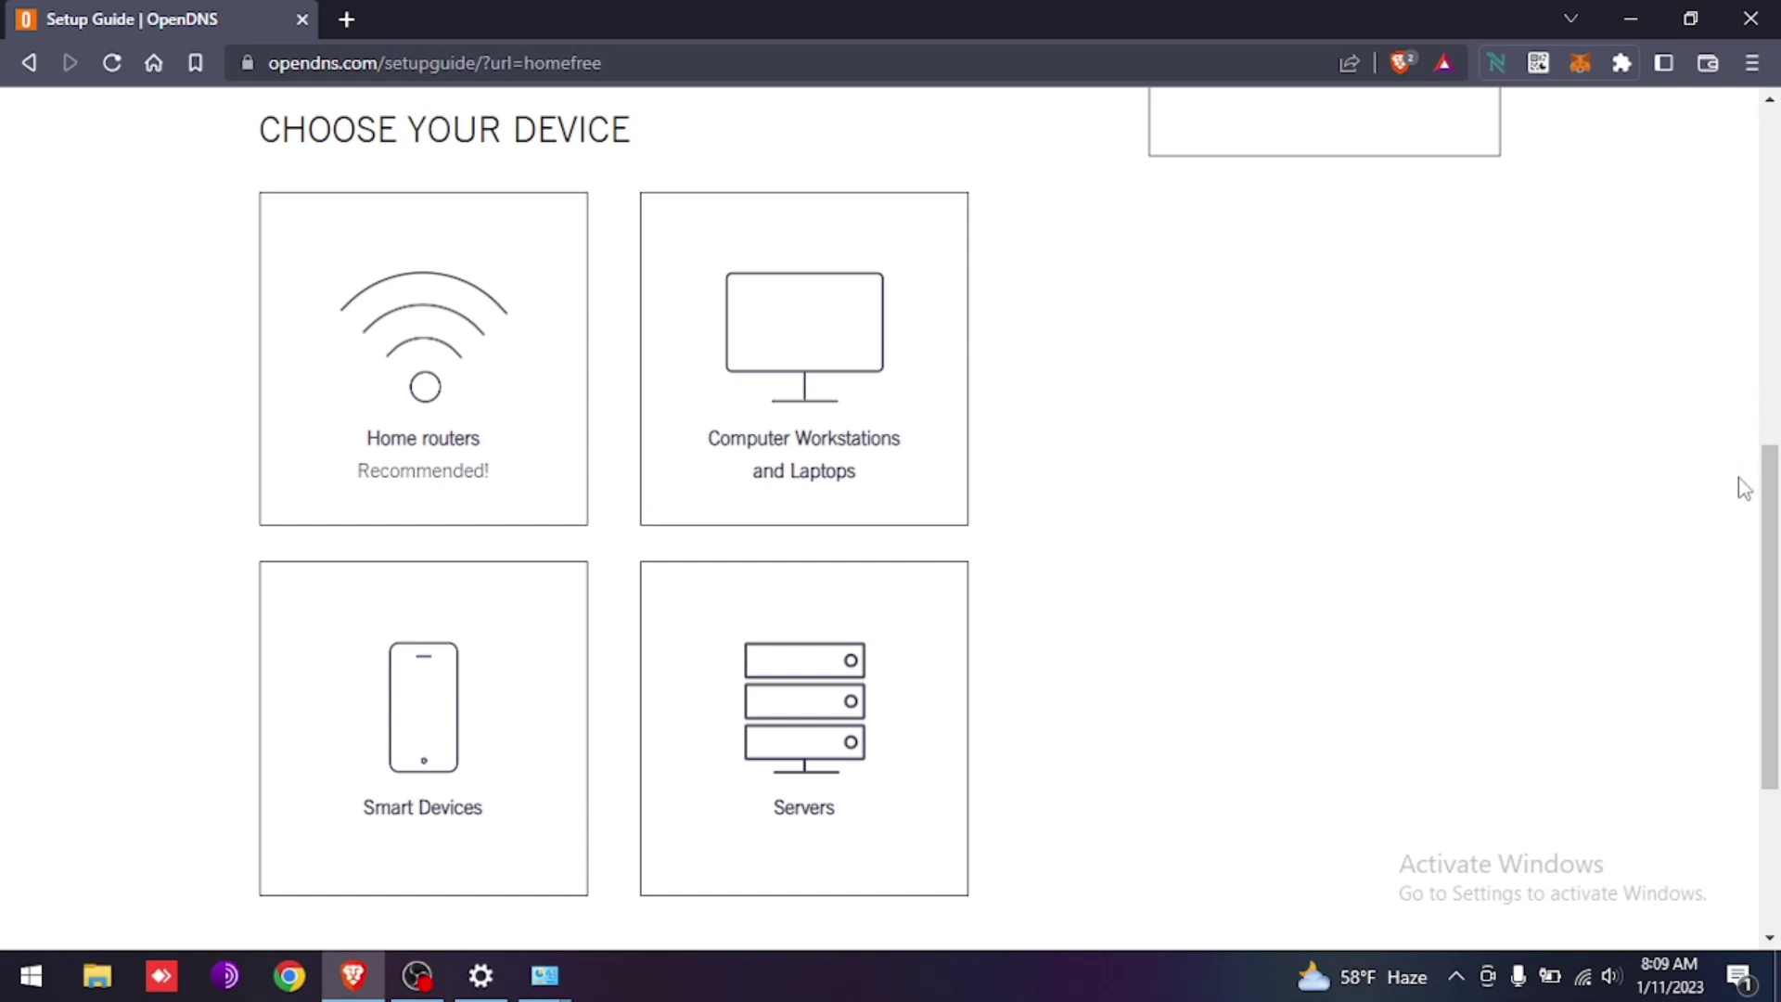
pyautogui.moveTo(1777, 524); pyautogui.dragTo(1777, 157)
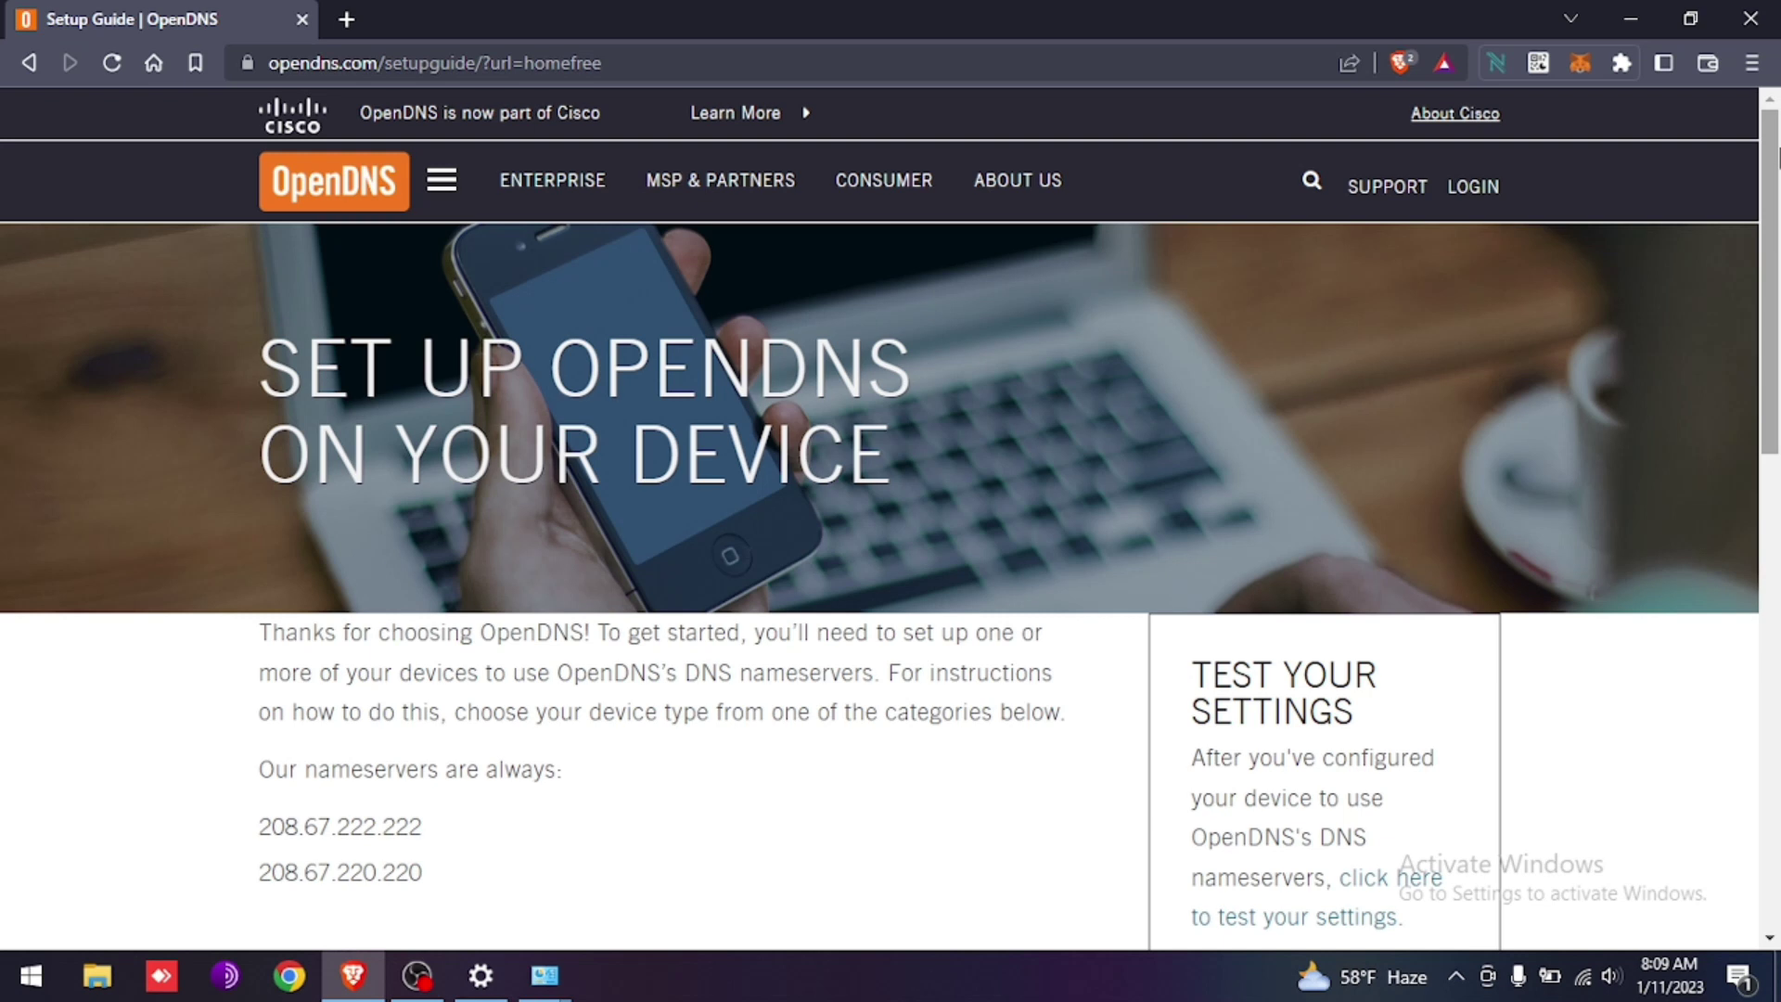
pyautogui.press('super')
pyautogui.press('super')
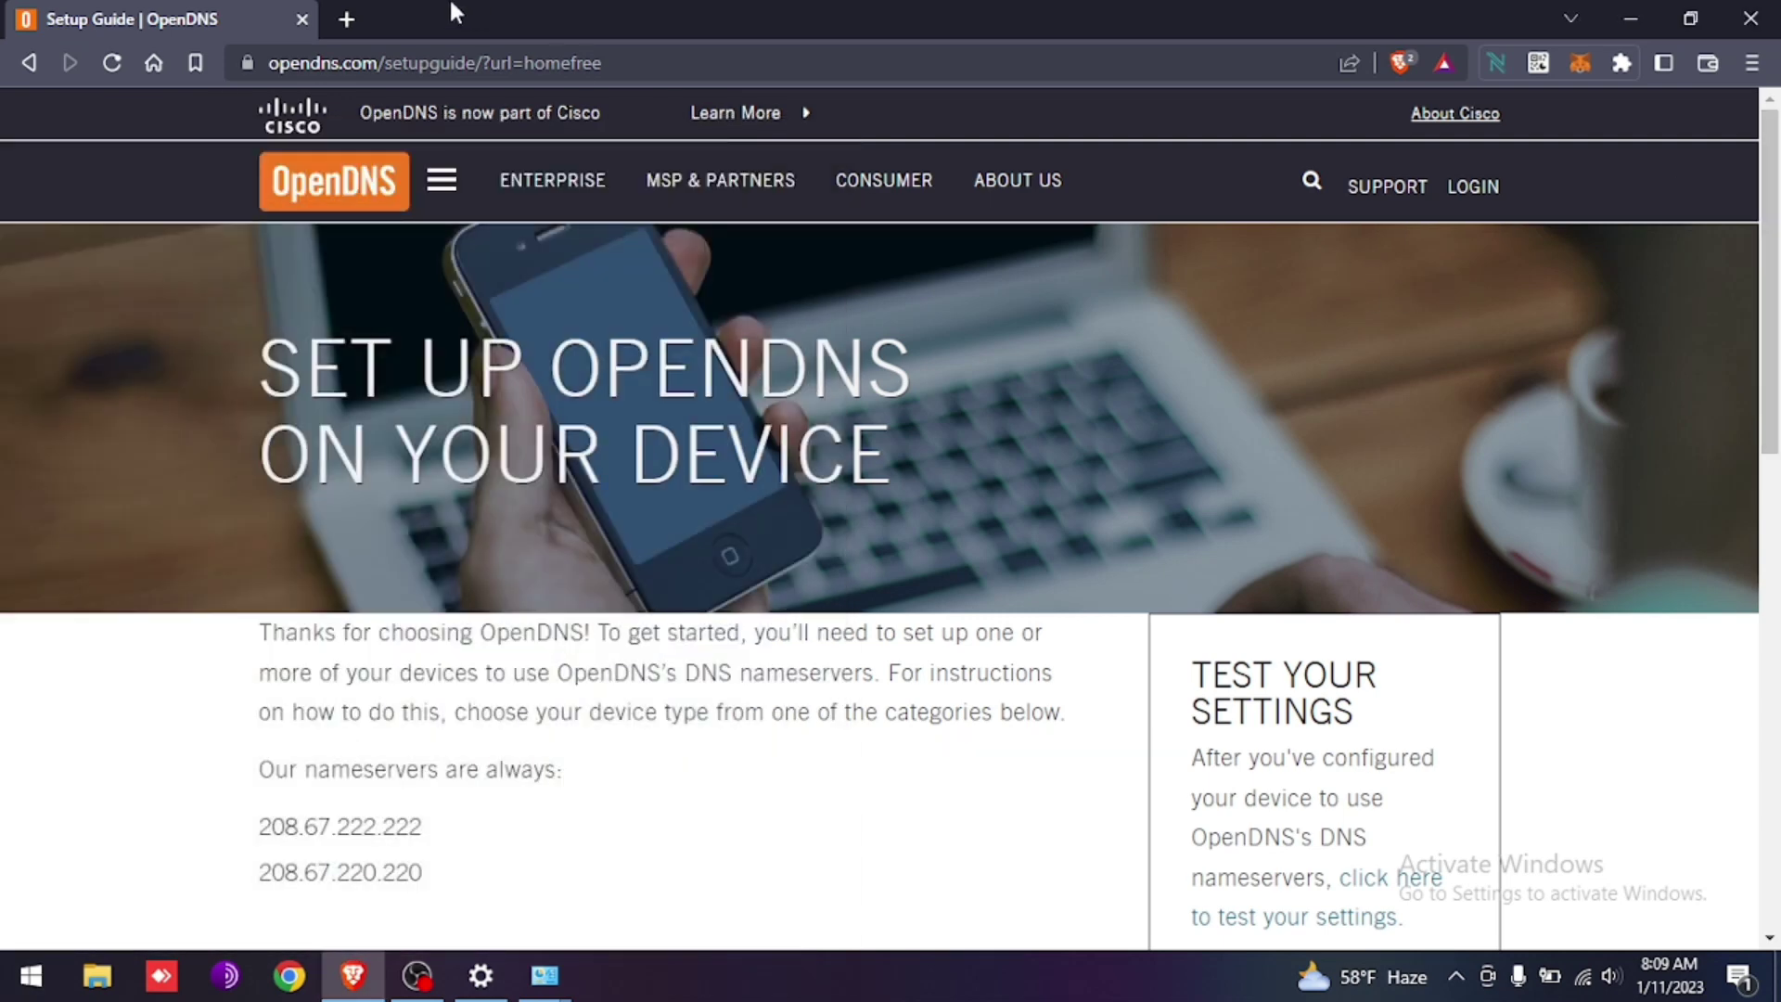
pyautogui.click(346, 19)
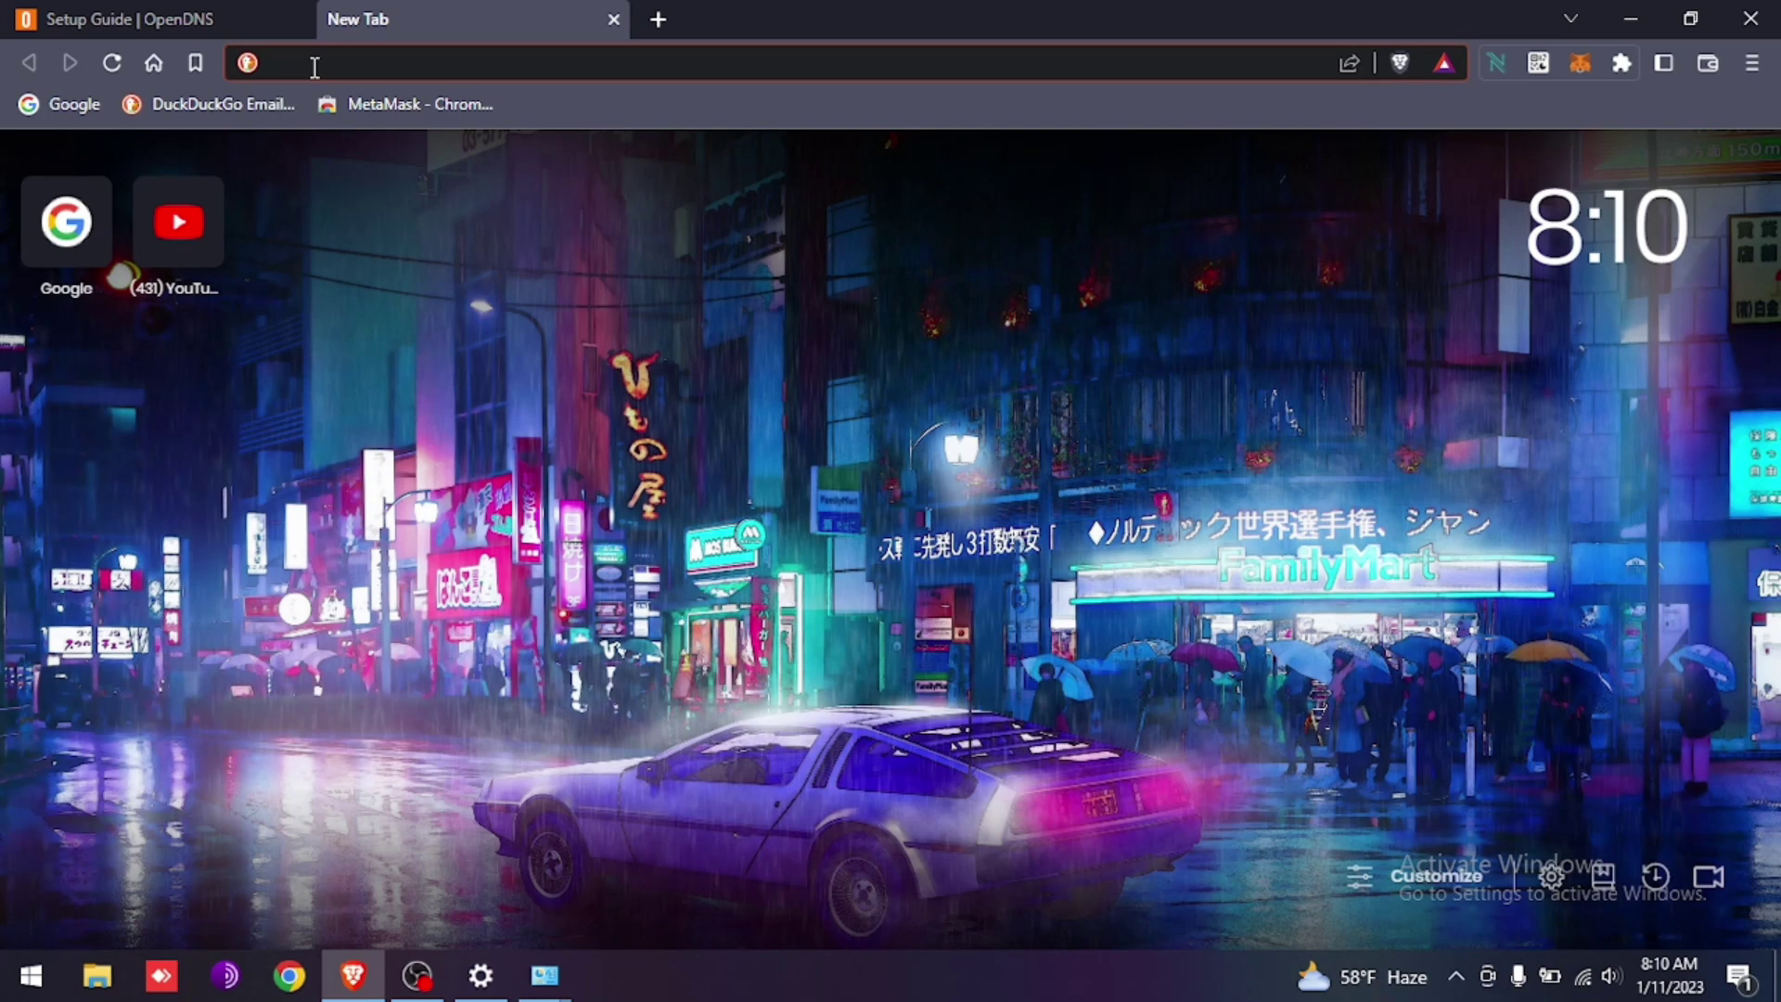
# Step: Load gmail.com in the new tab using the address-bar suggestion for 'g'
pyautogui.press('super')
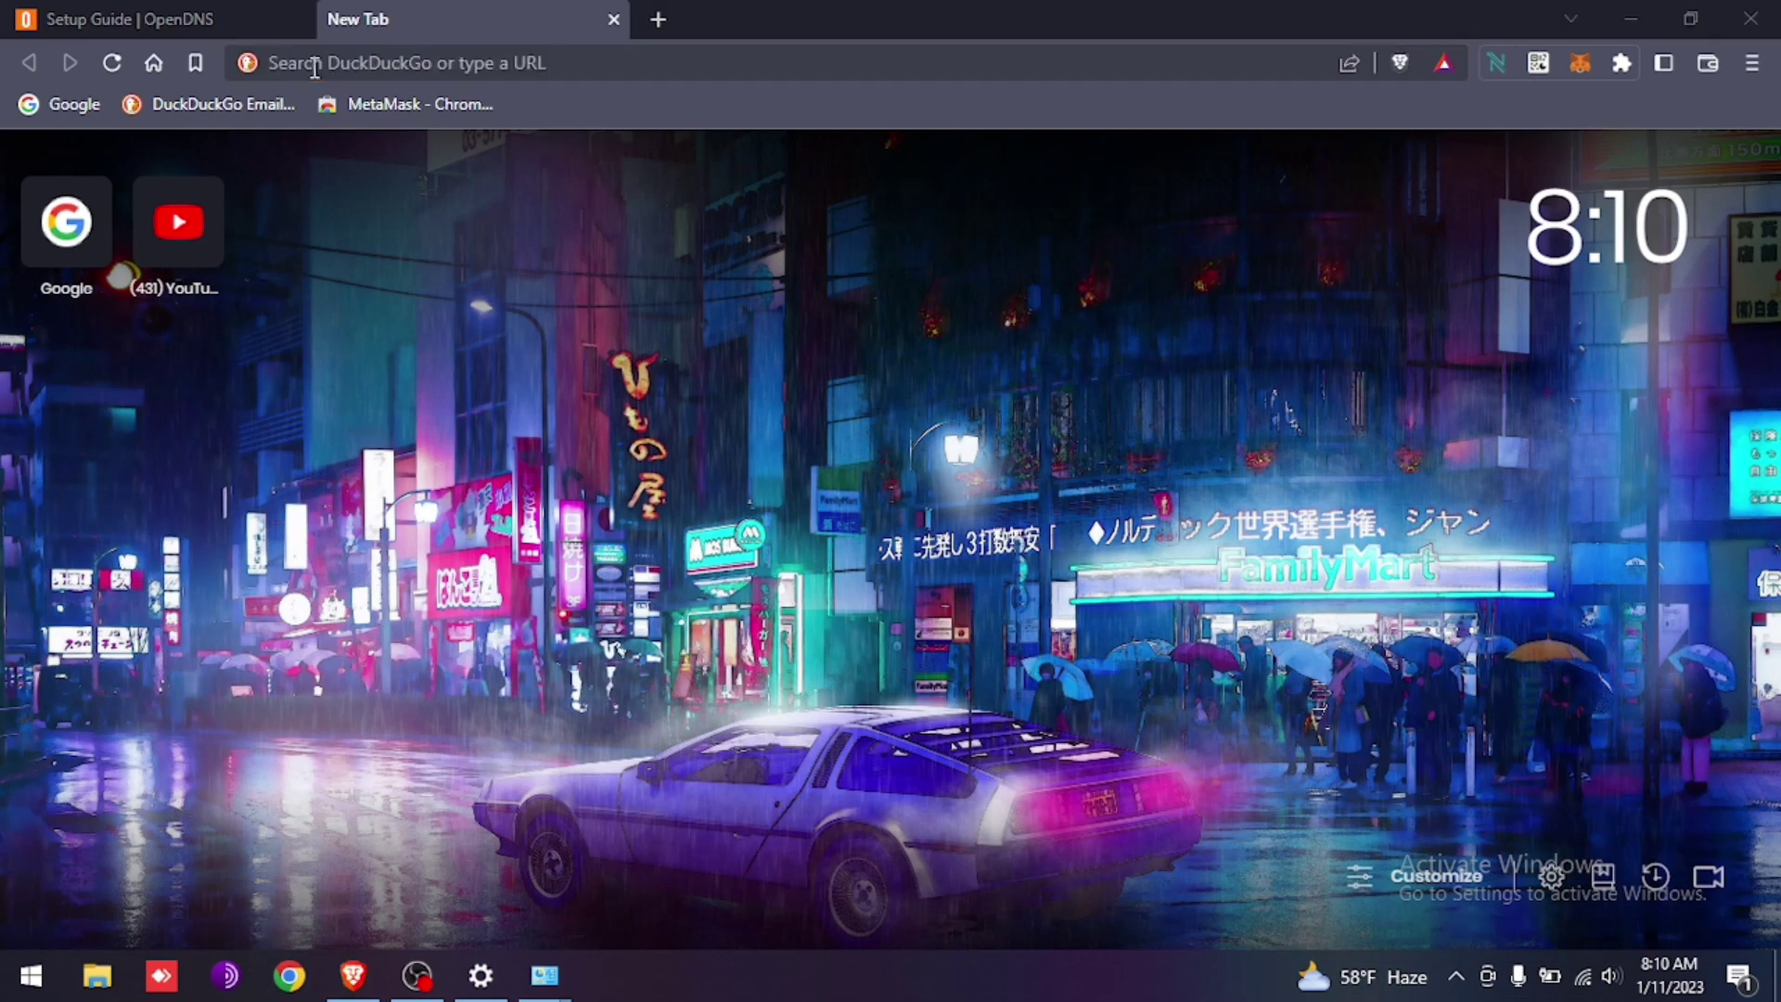
pyautogui.press('super')
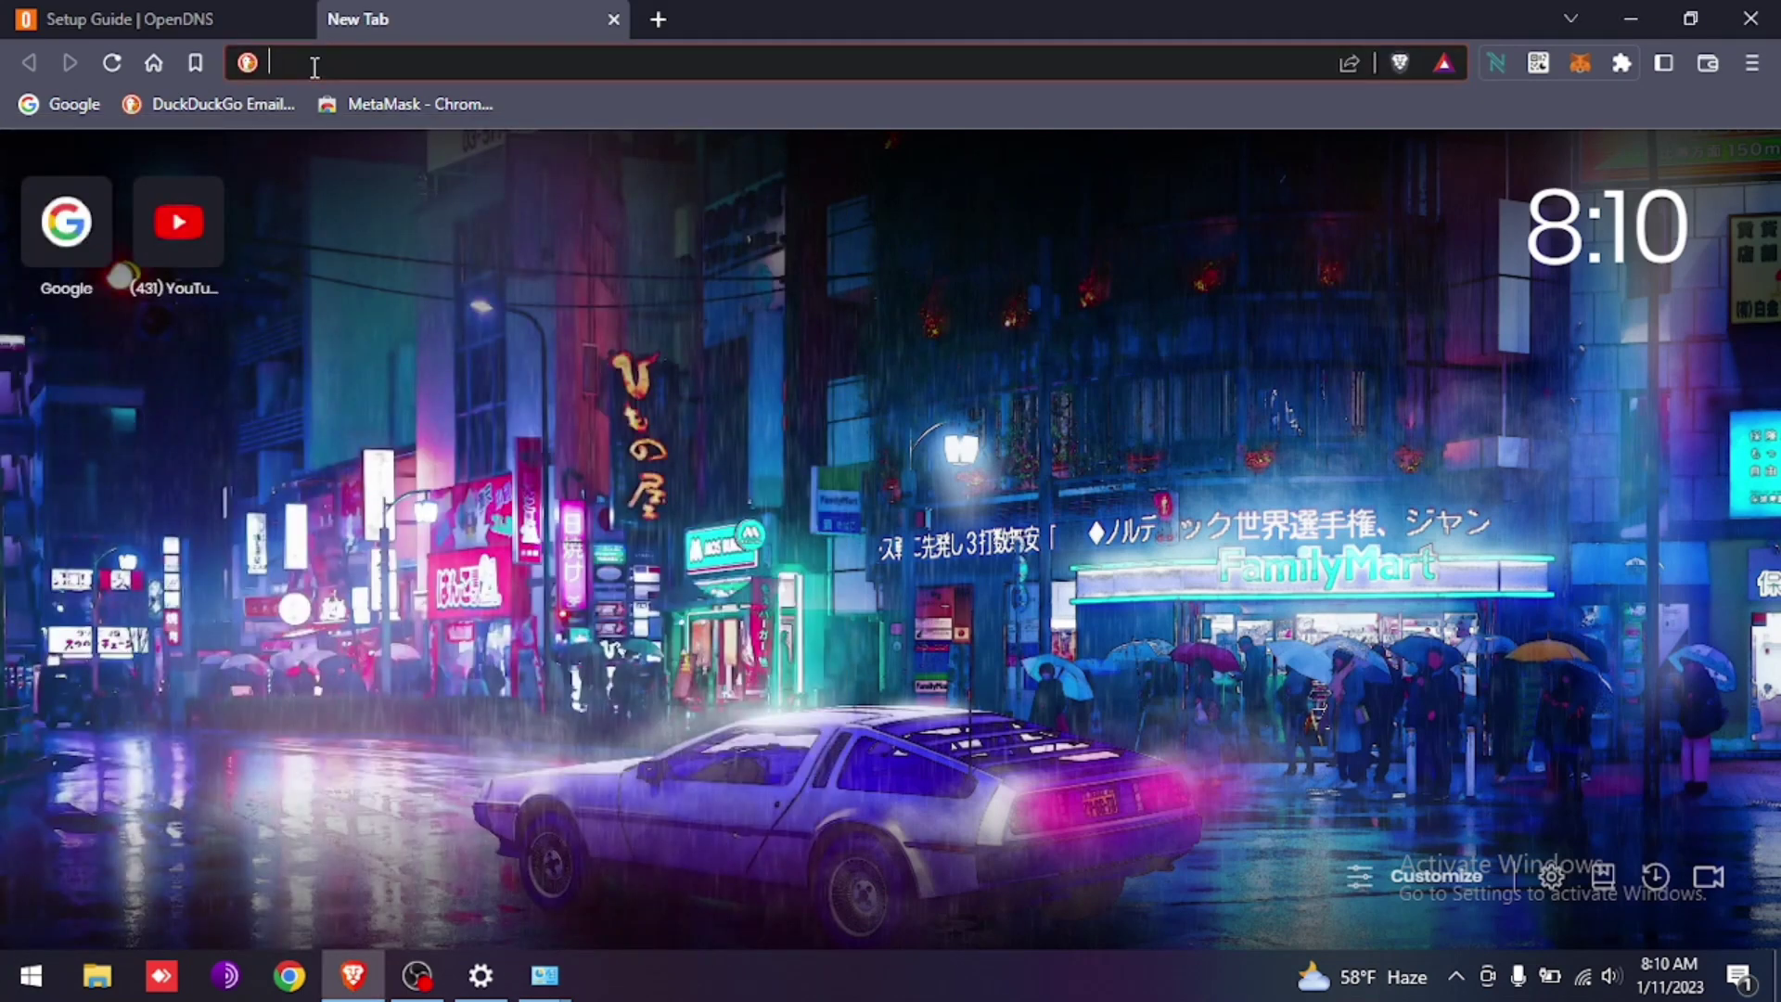
pyautogui.write('gmail.com')
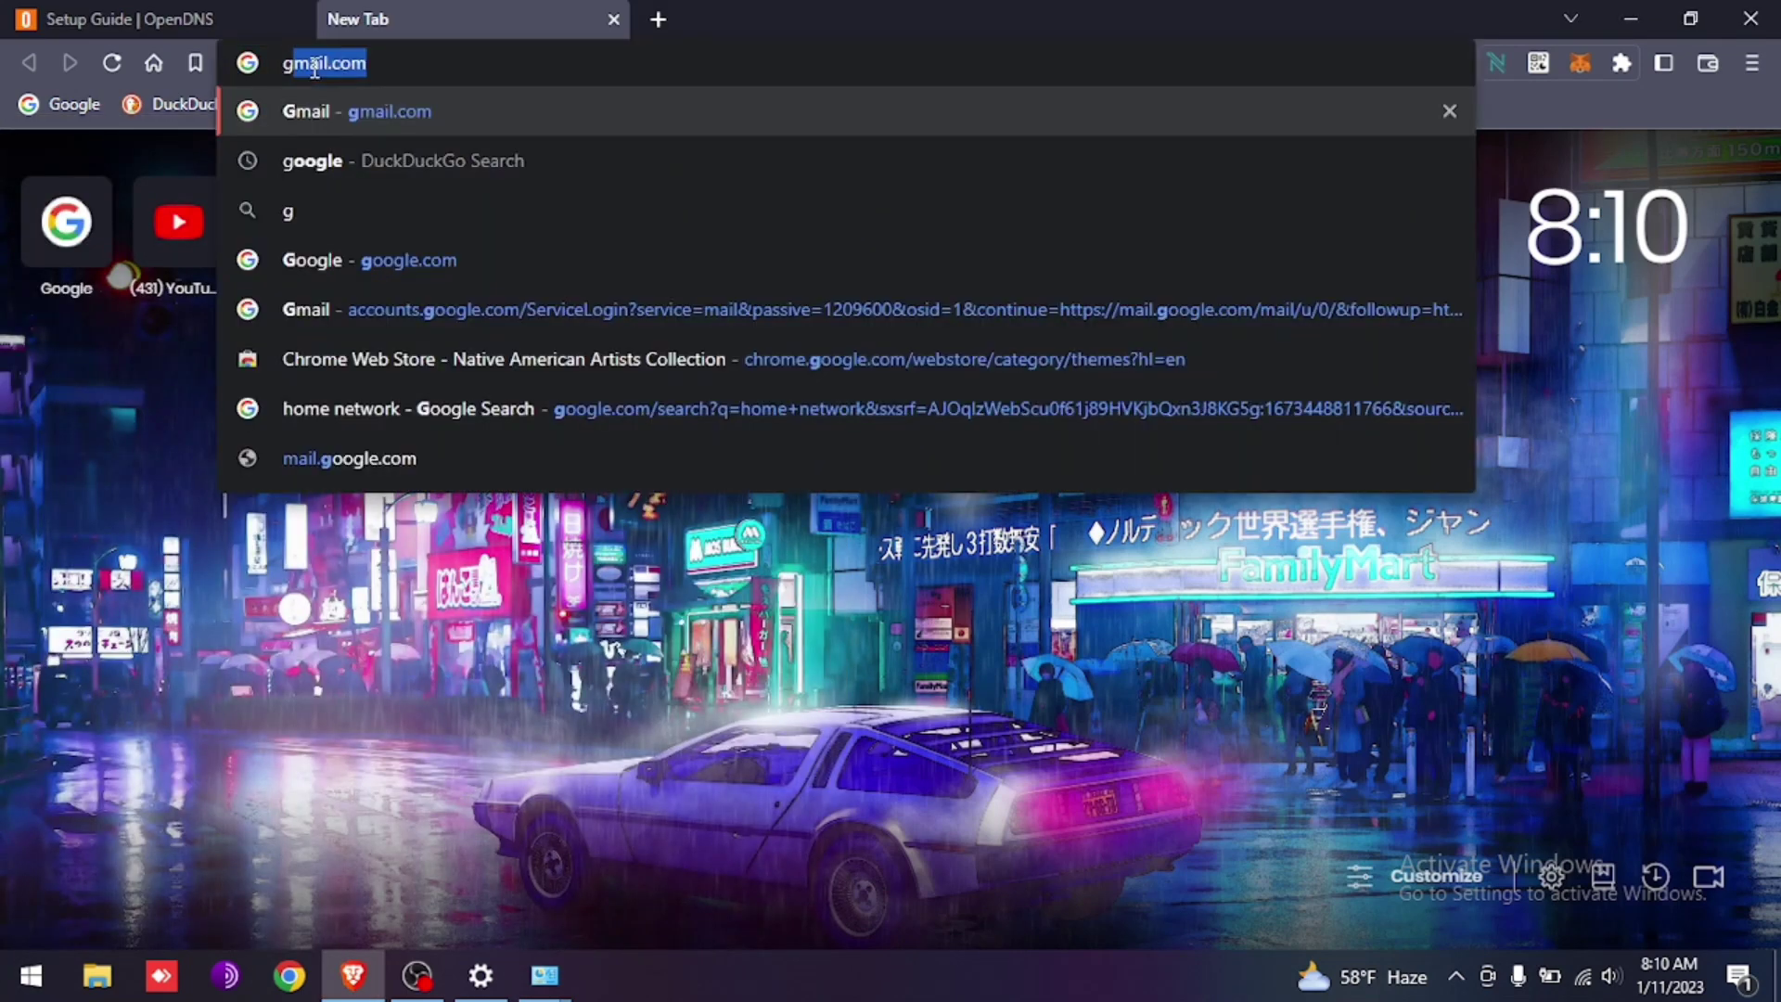
pyautogui.press('Return')
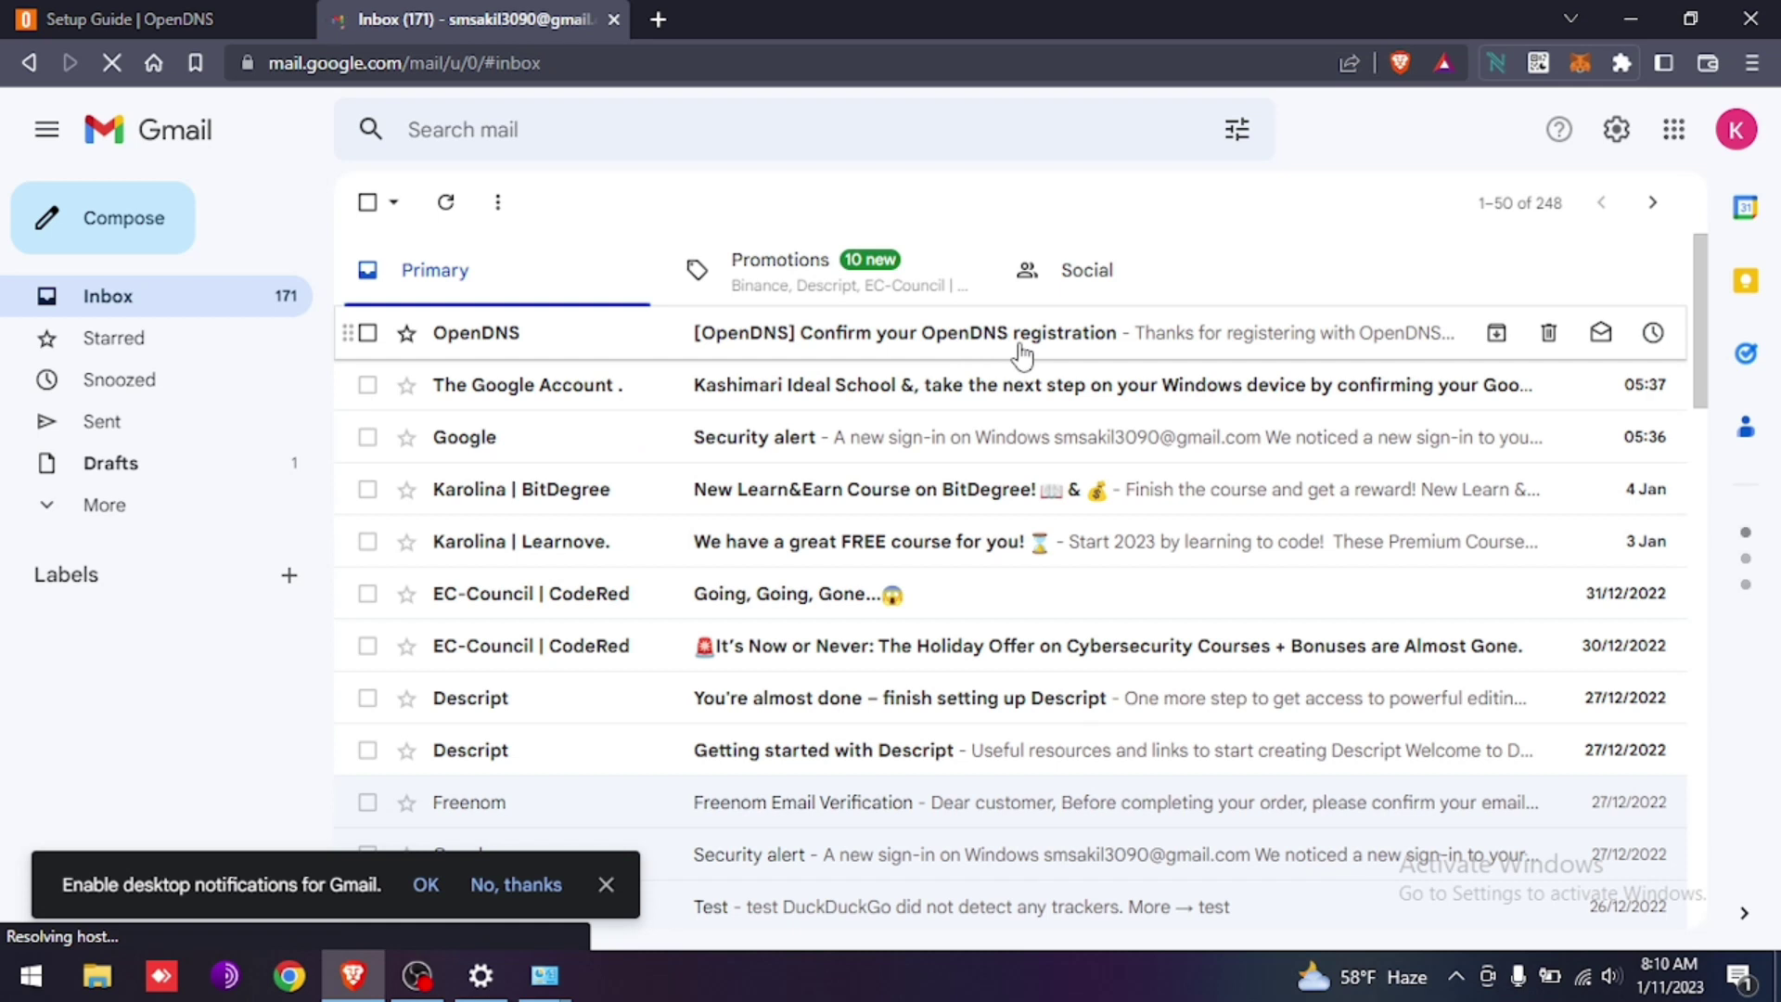
# Step: Open the '[OpenDNS] Confirm your OpenDNS registration' email and follow its dashboard confirmation link
pyautogui.click(1023, 355)
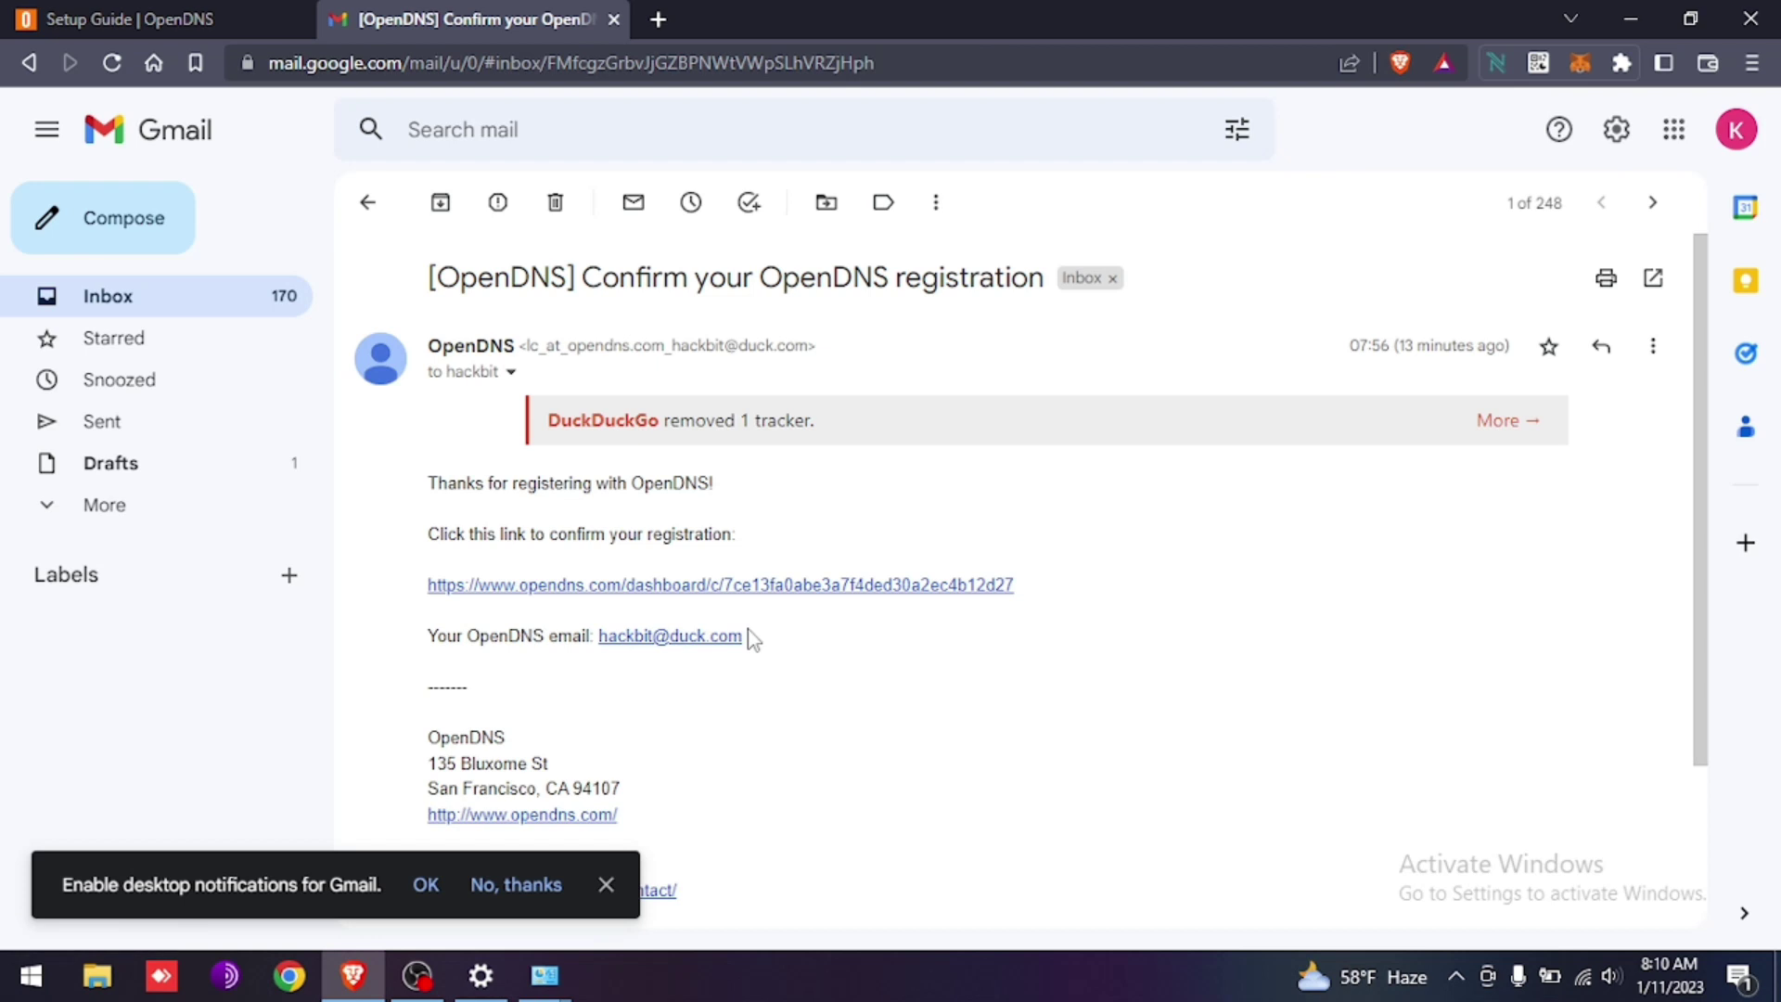
pyautogui.moveTo(745, 640); pyautogui.dragTo(596, 642)
pyautogui.click(644, 696)
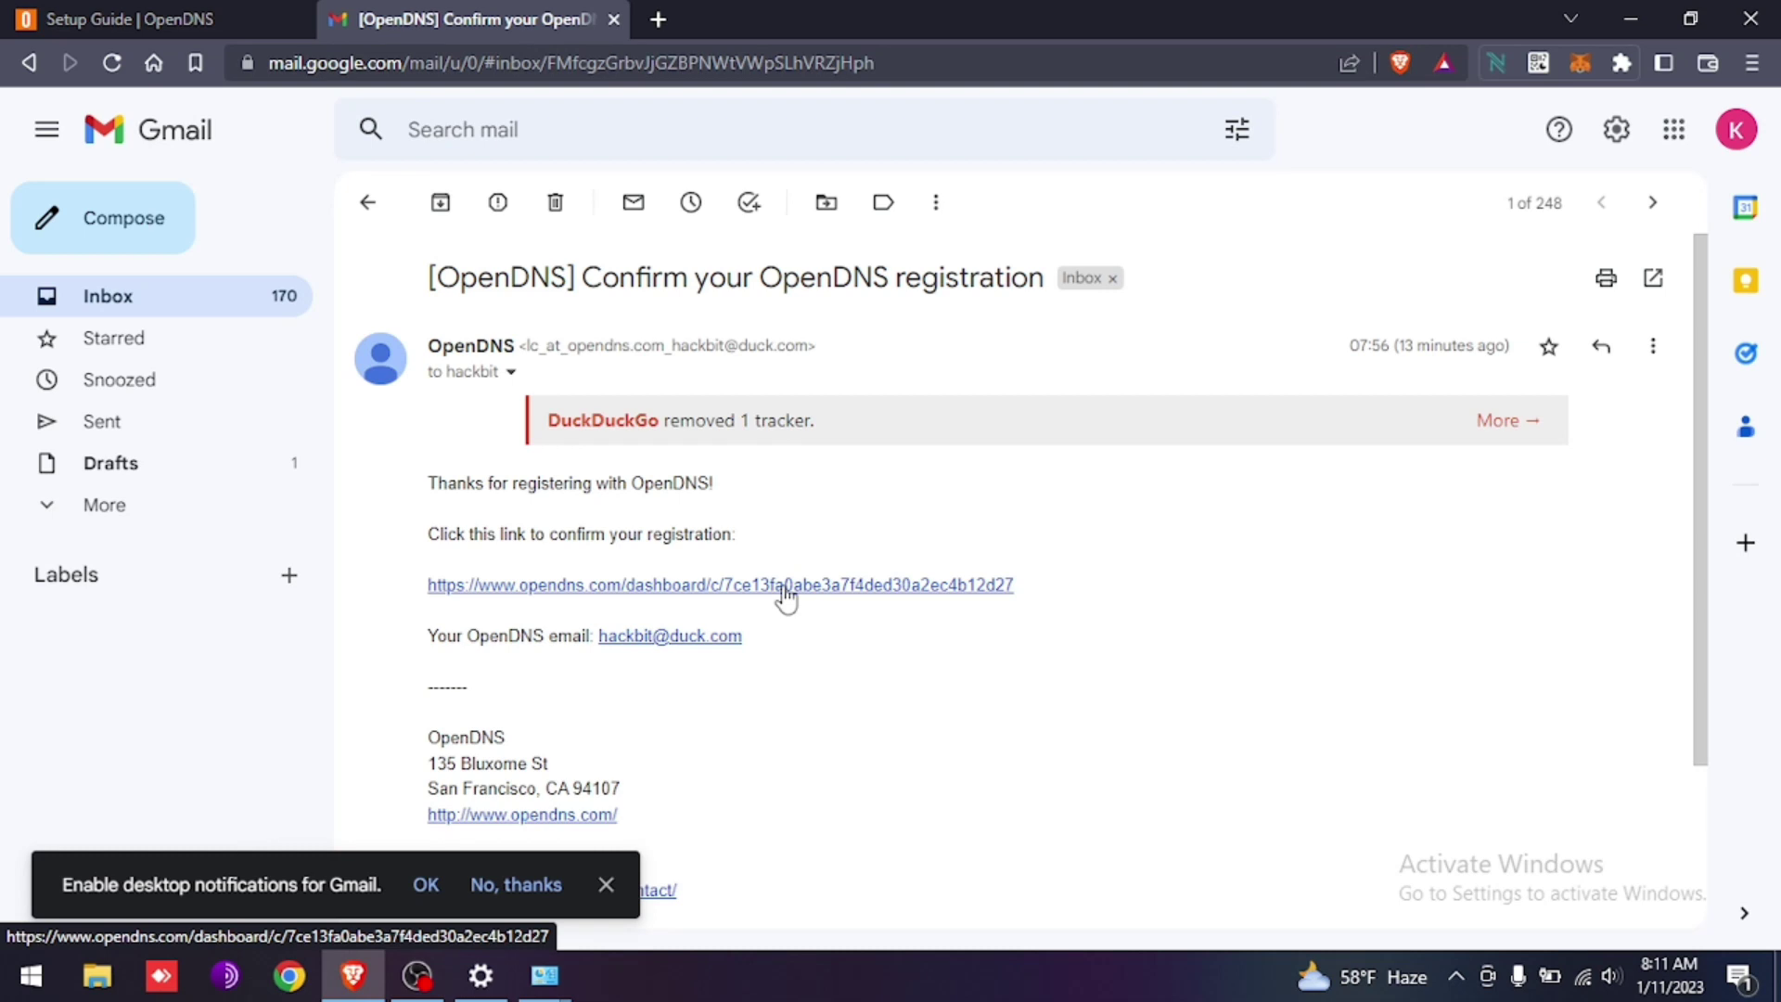
pyautogui.click(785, 586)
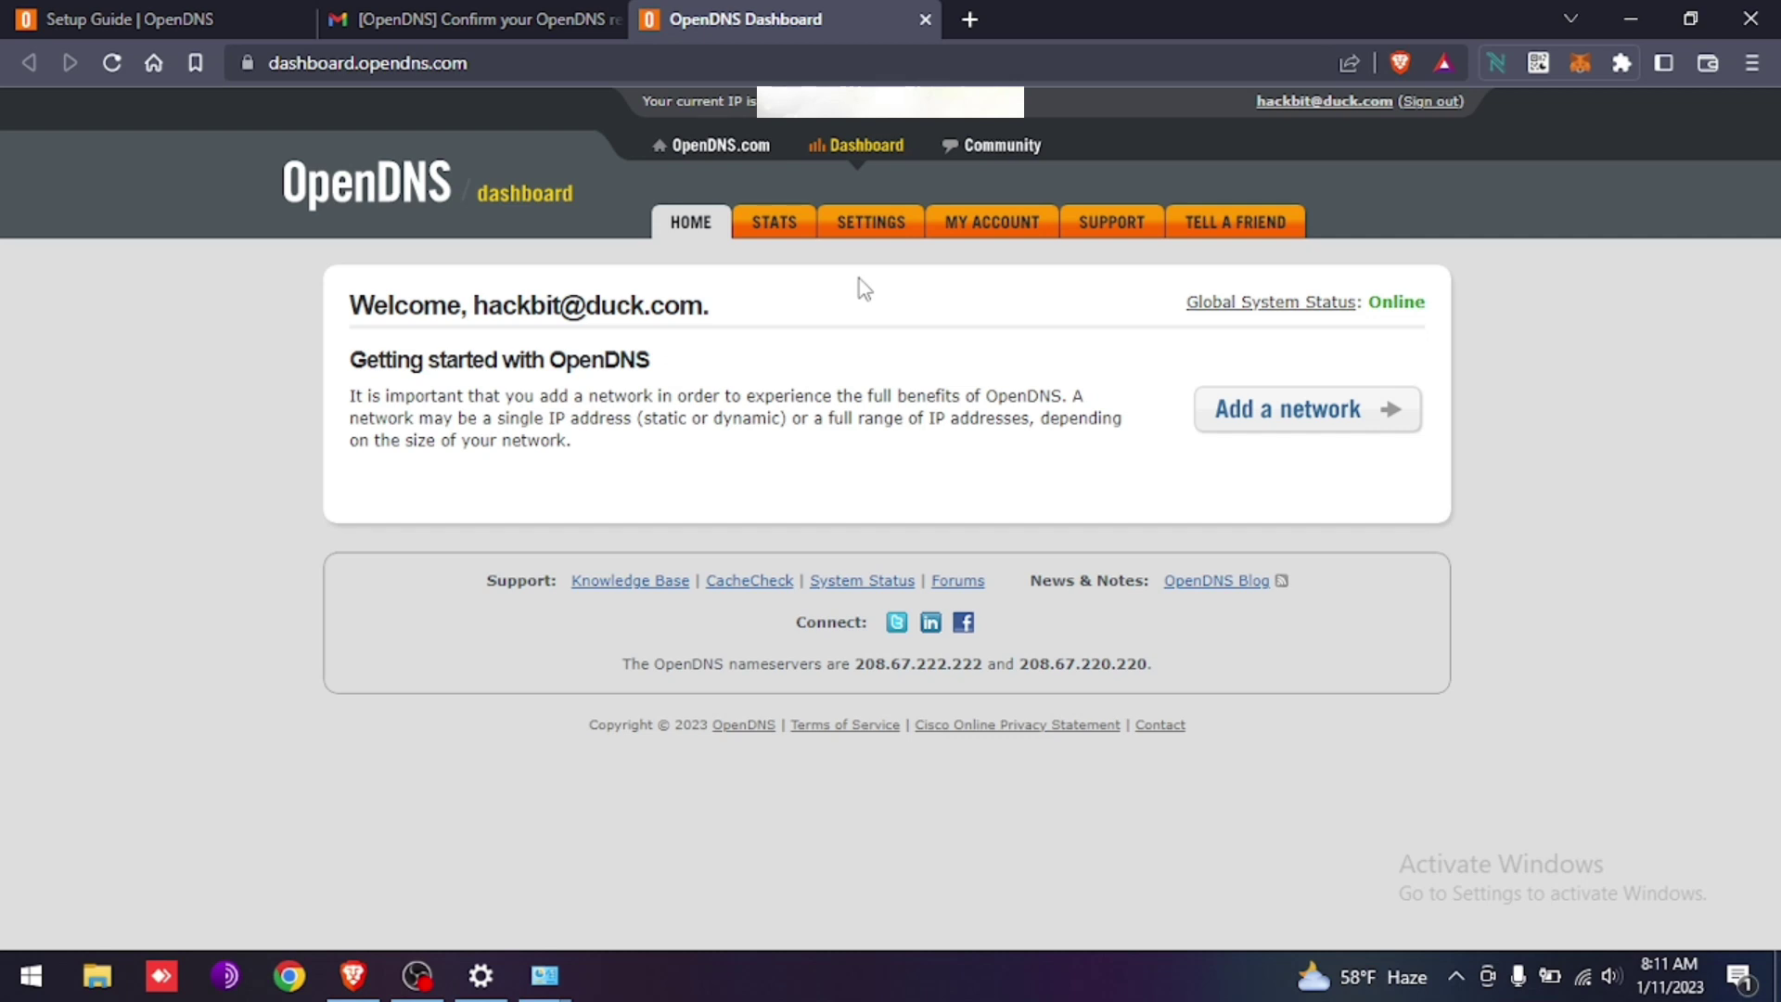
# Step: Add this network to the OpenDNS account and open its settings from Your networks
pyautogui.press('super')
pyautogui.press('super')
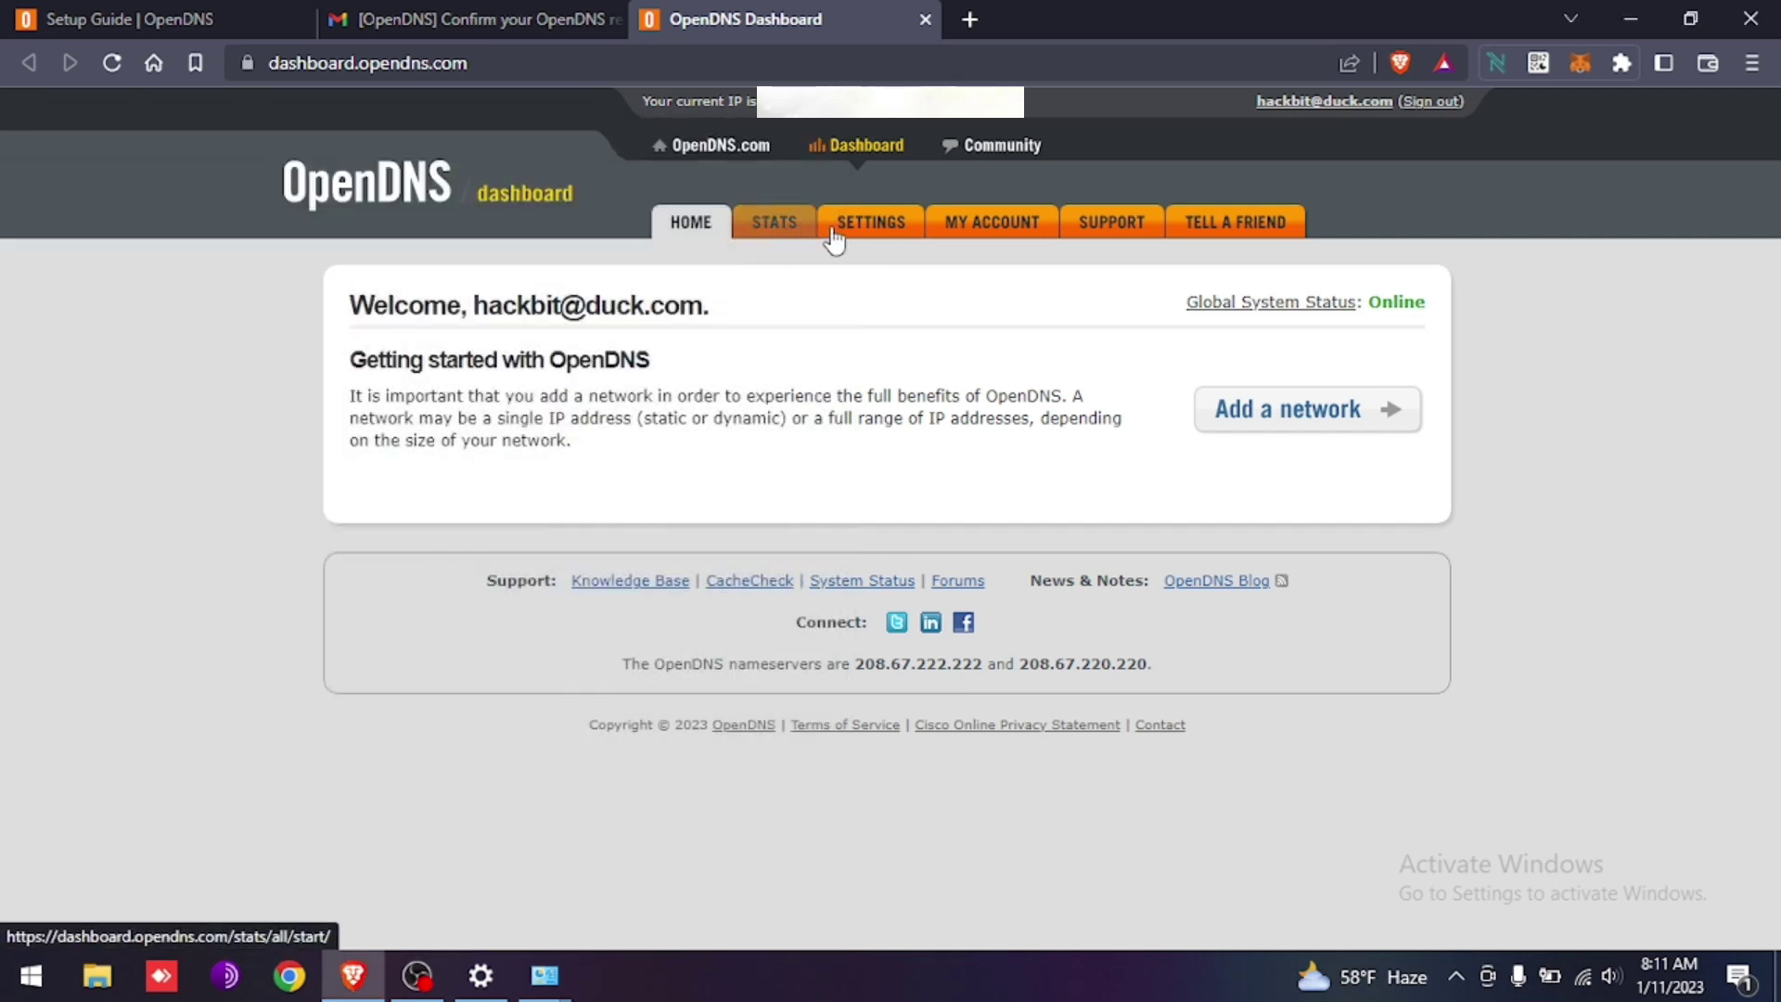
pyautogui.click(1006, 227)
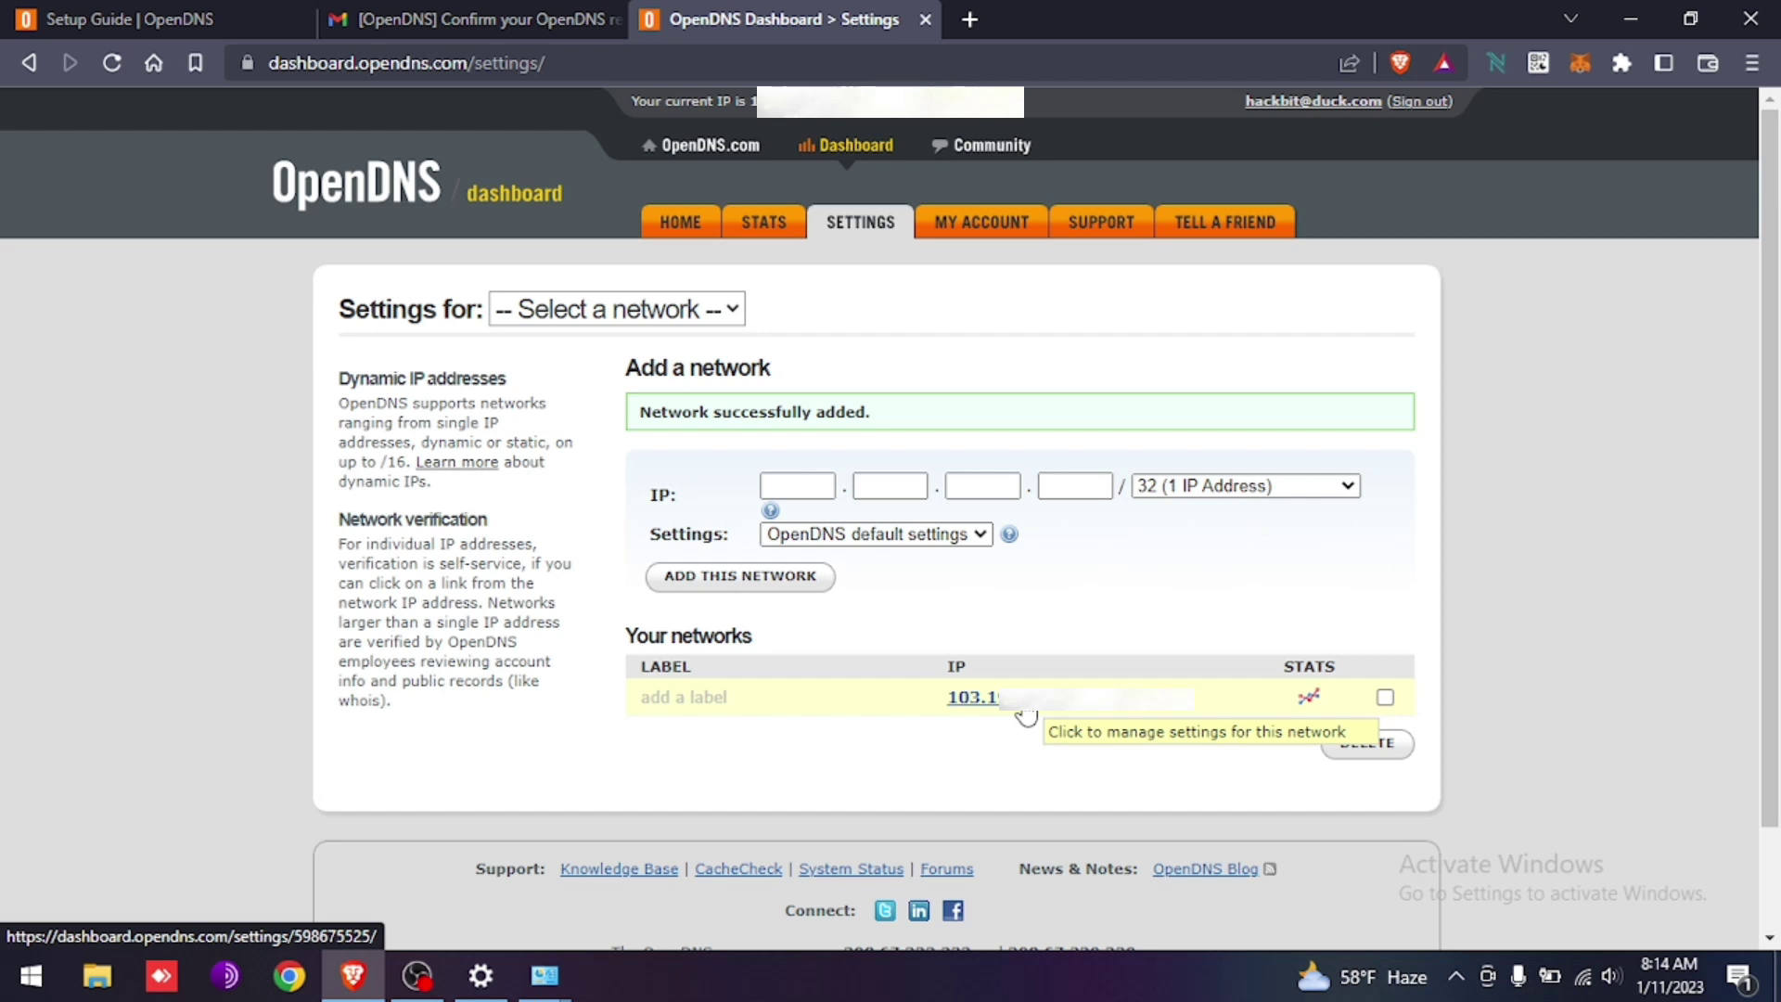
pyautogui.click(1023, 709)
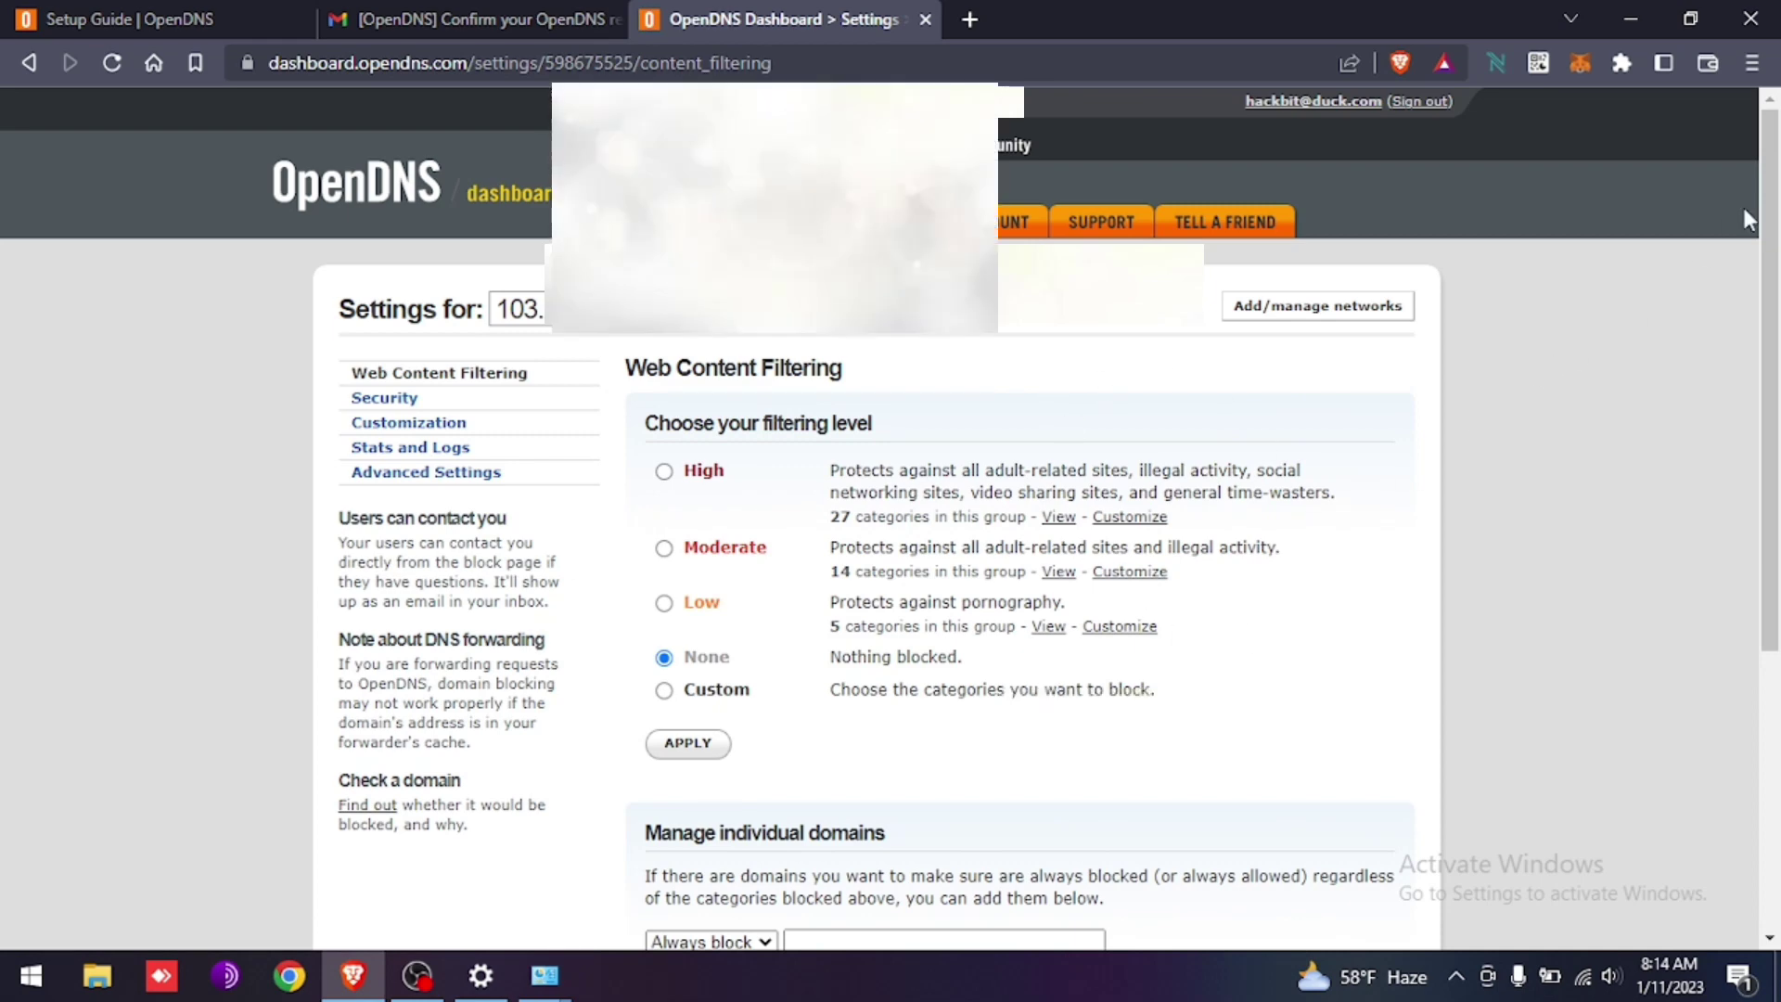
# Step: Select the Moderate level on the network's Web Content Filtering page
pyautogui.moveTo(1777, 263)
pyautogui.mouseDown()
pyautogui.moveTo(1778, 364)
pyautogui.moveTo(1778, 269)
pyautogui.mouseUp()
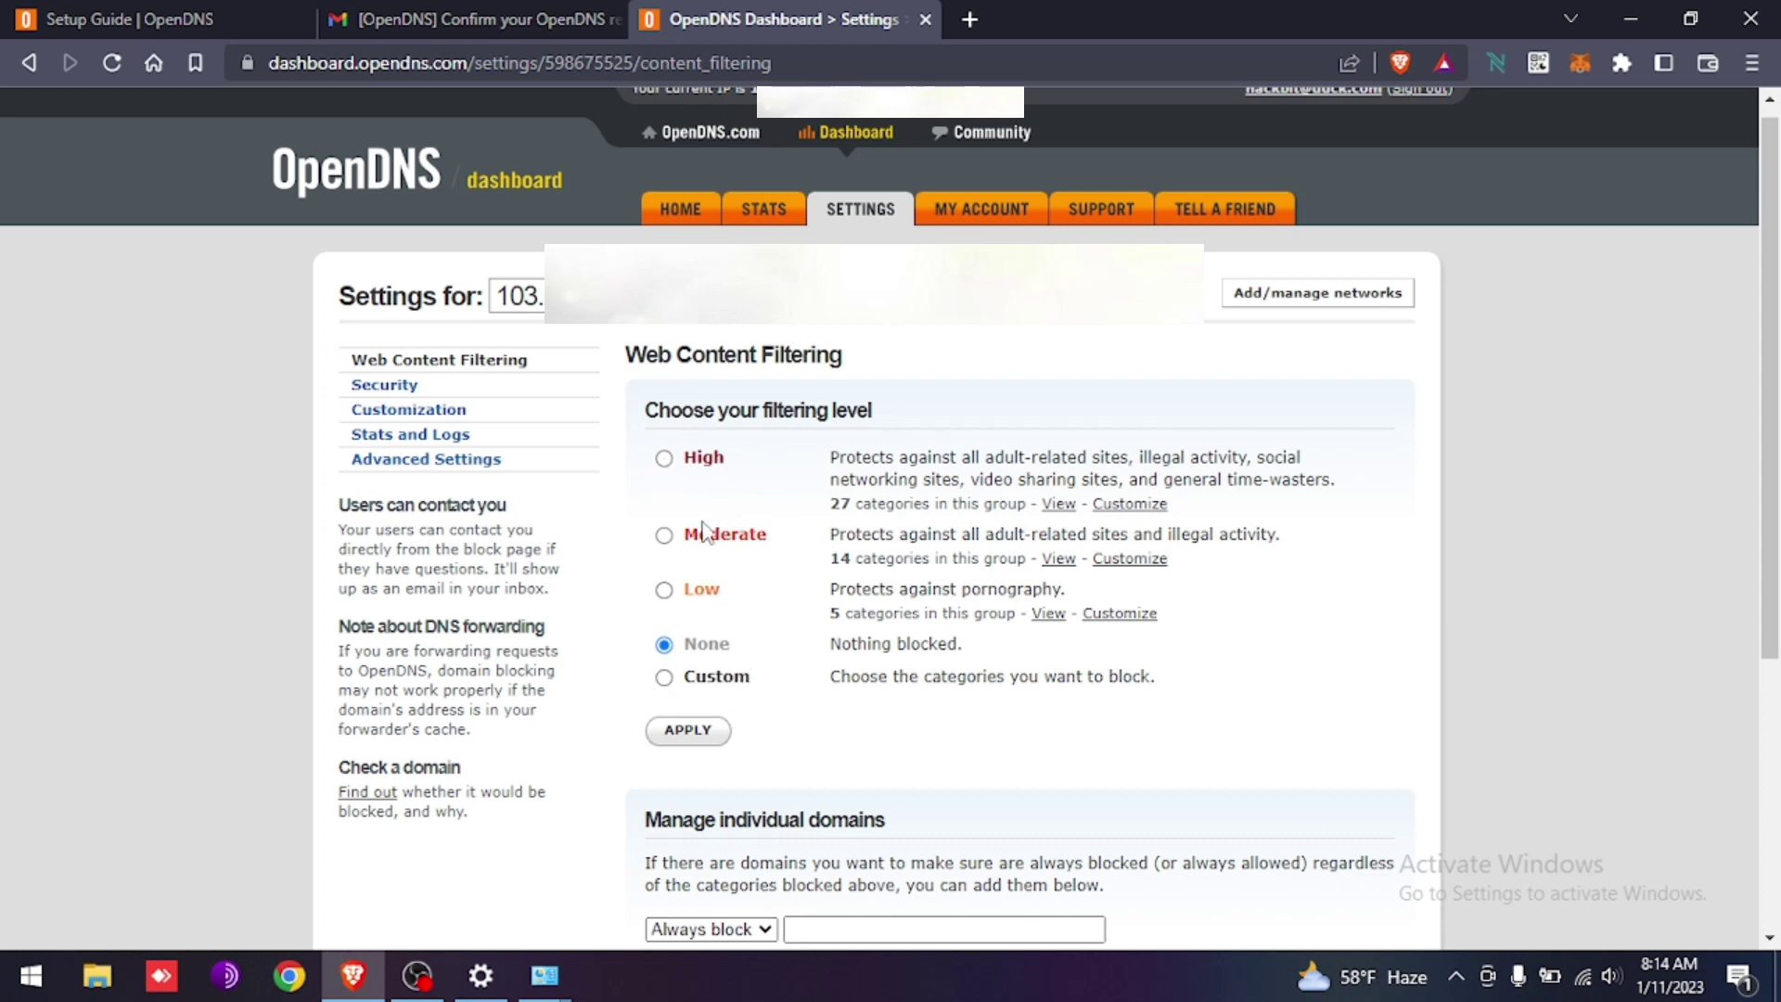
pyautogui.click(664, 536)
# Step: Review the 27 categories the High level blocks, keeping Moderate selected
pyautogui.click(1058, 510)
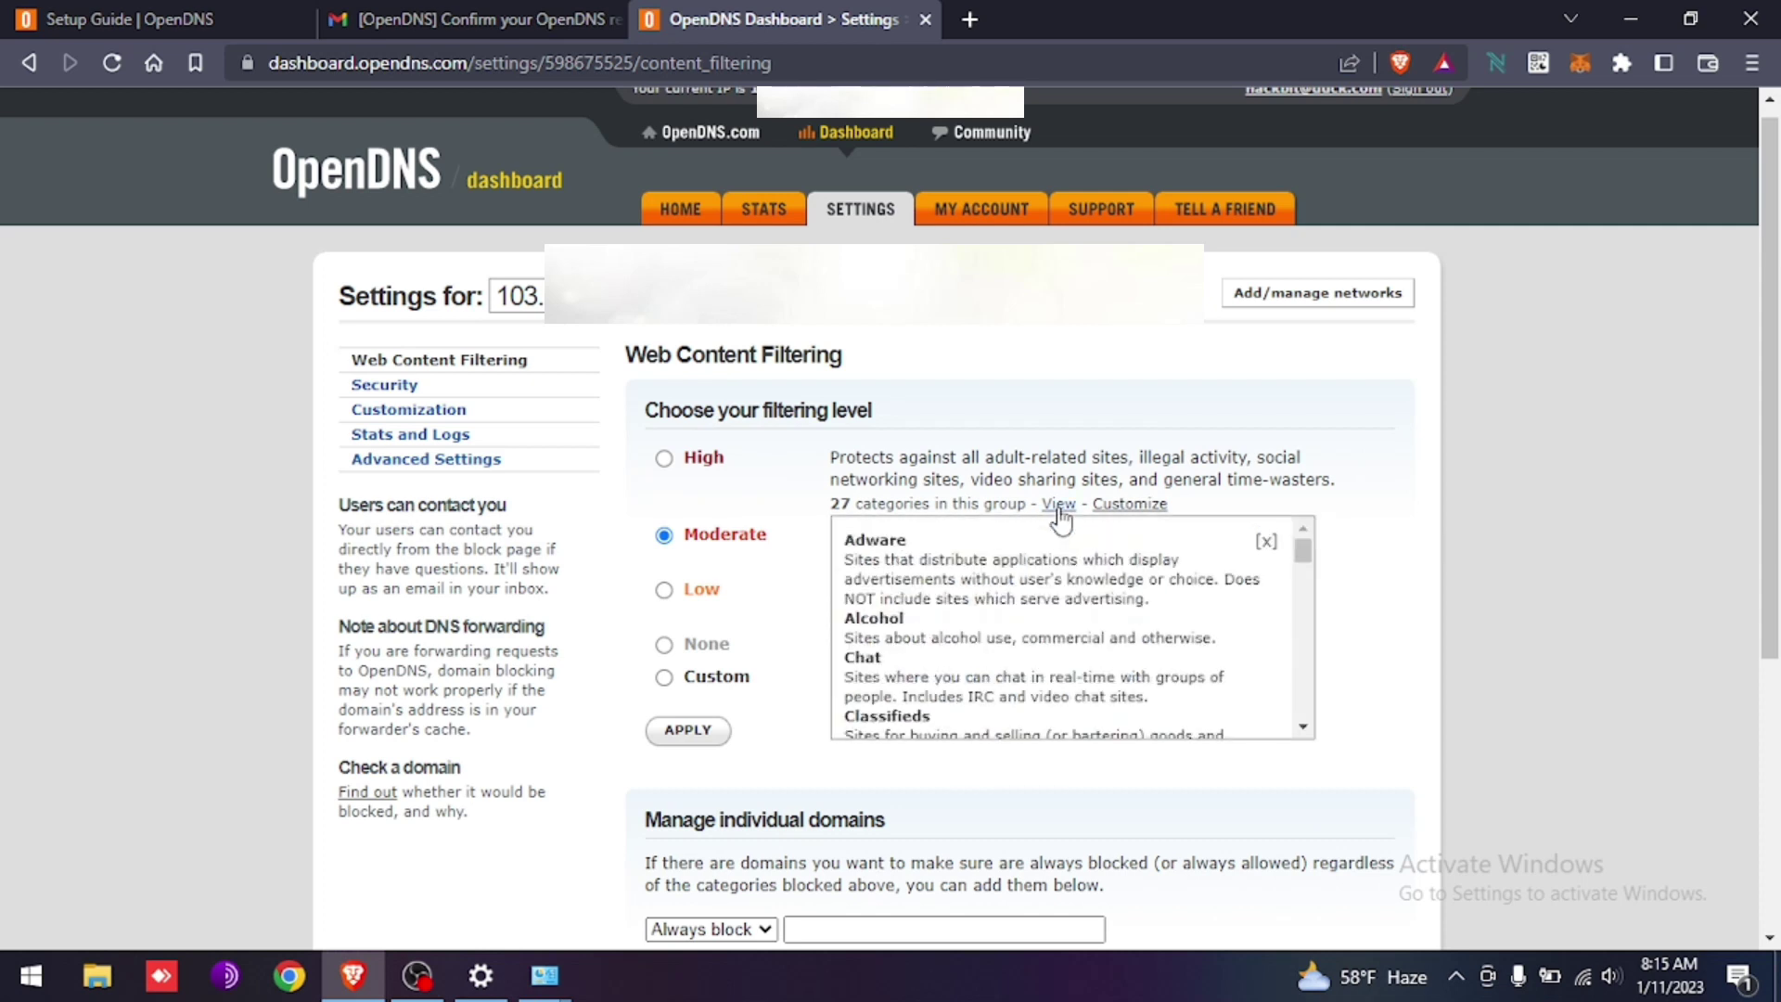
pyautogui.scroll(-1, 1308, 561)
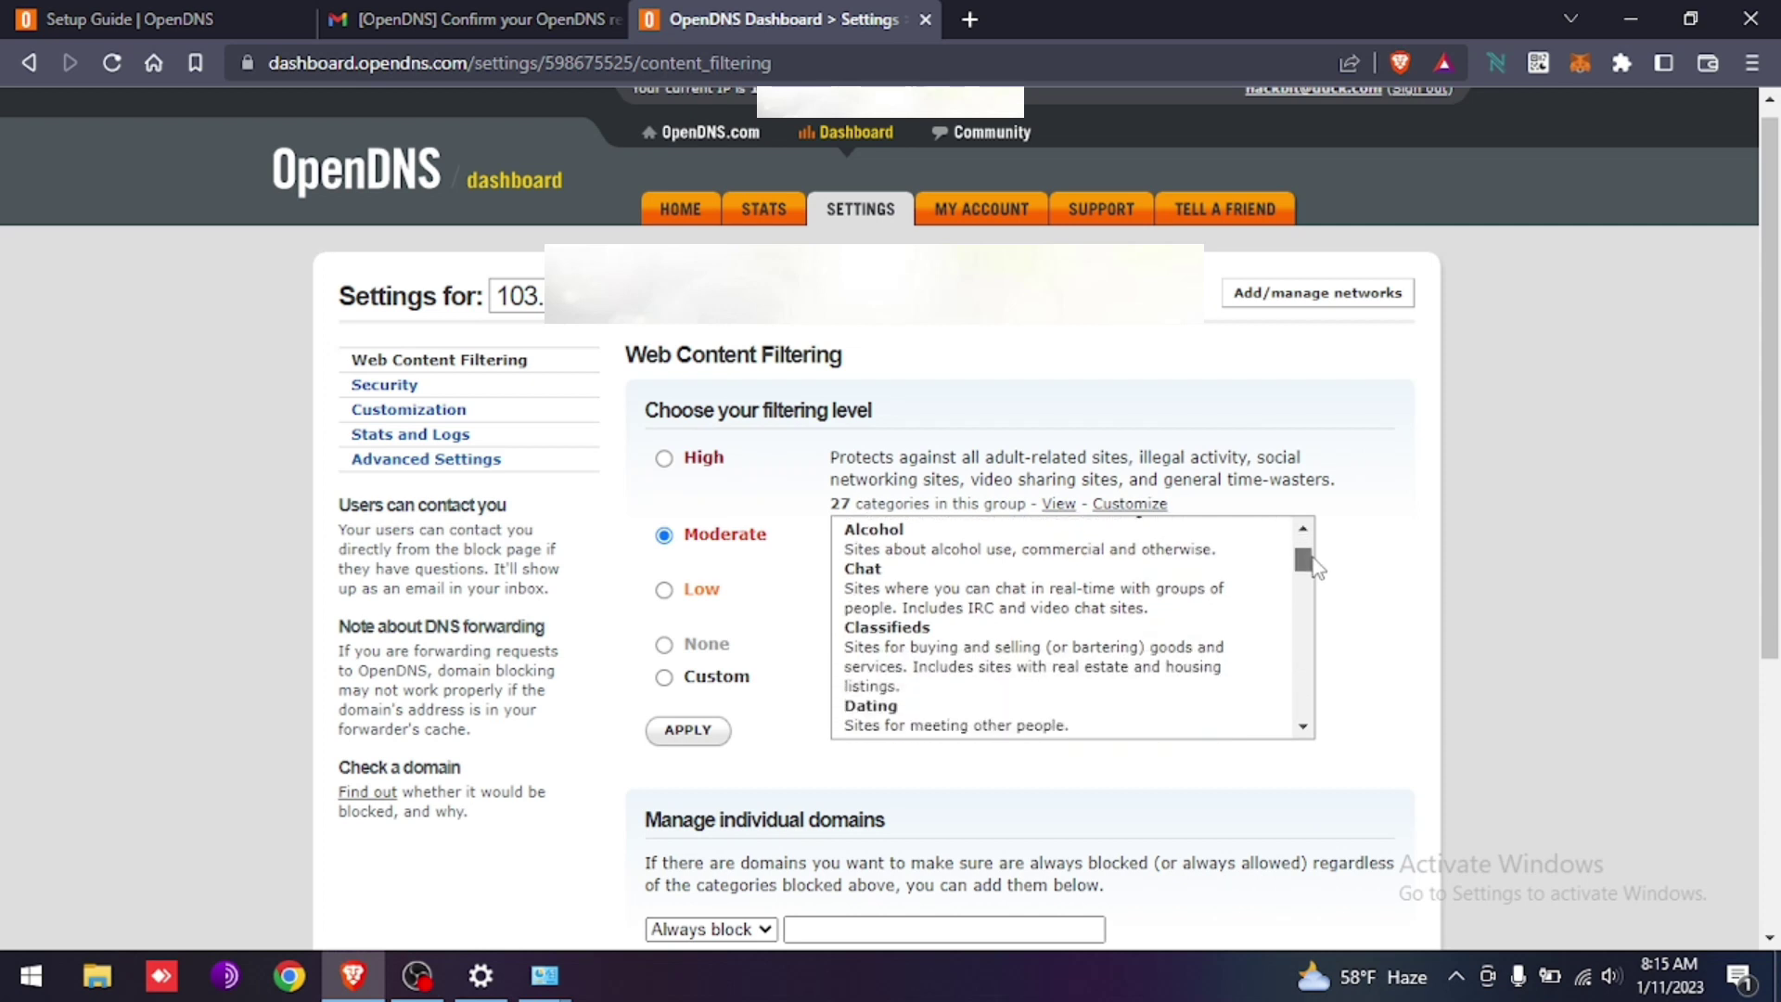
pyautogui.moveTo(1314, 561); pyautogui.dragTo(1310, 725)
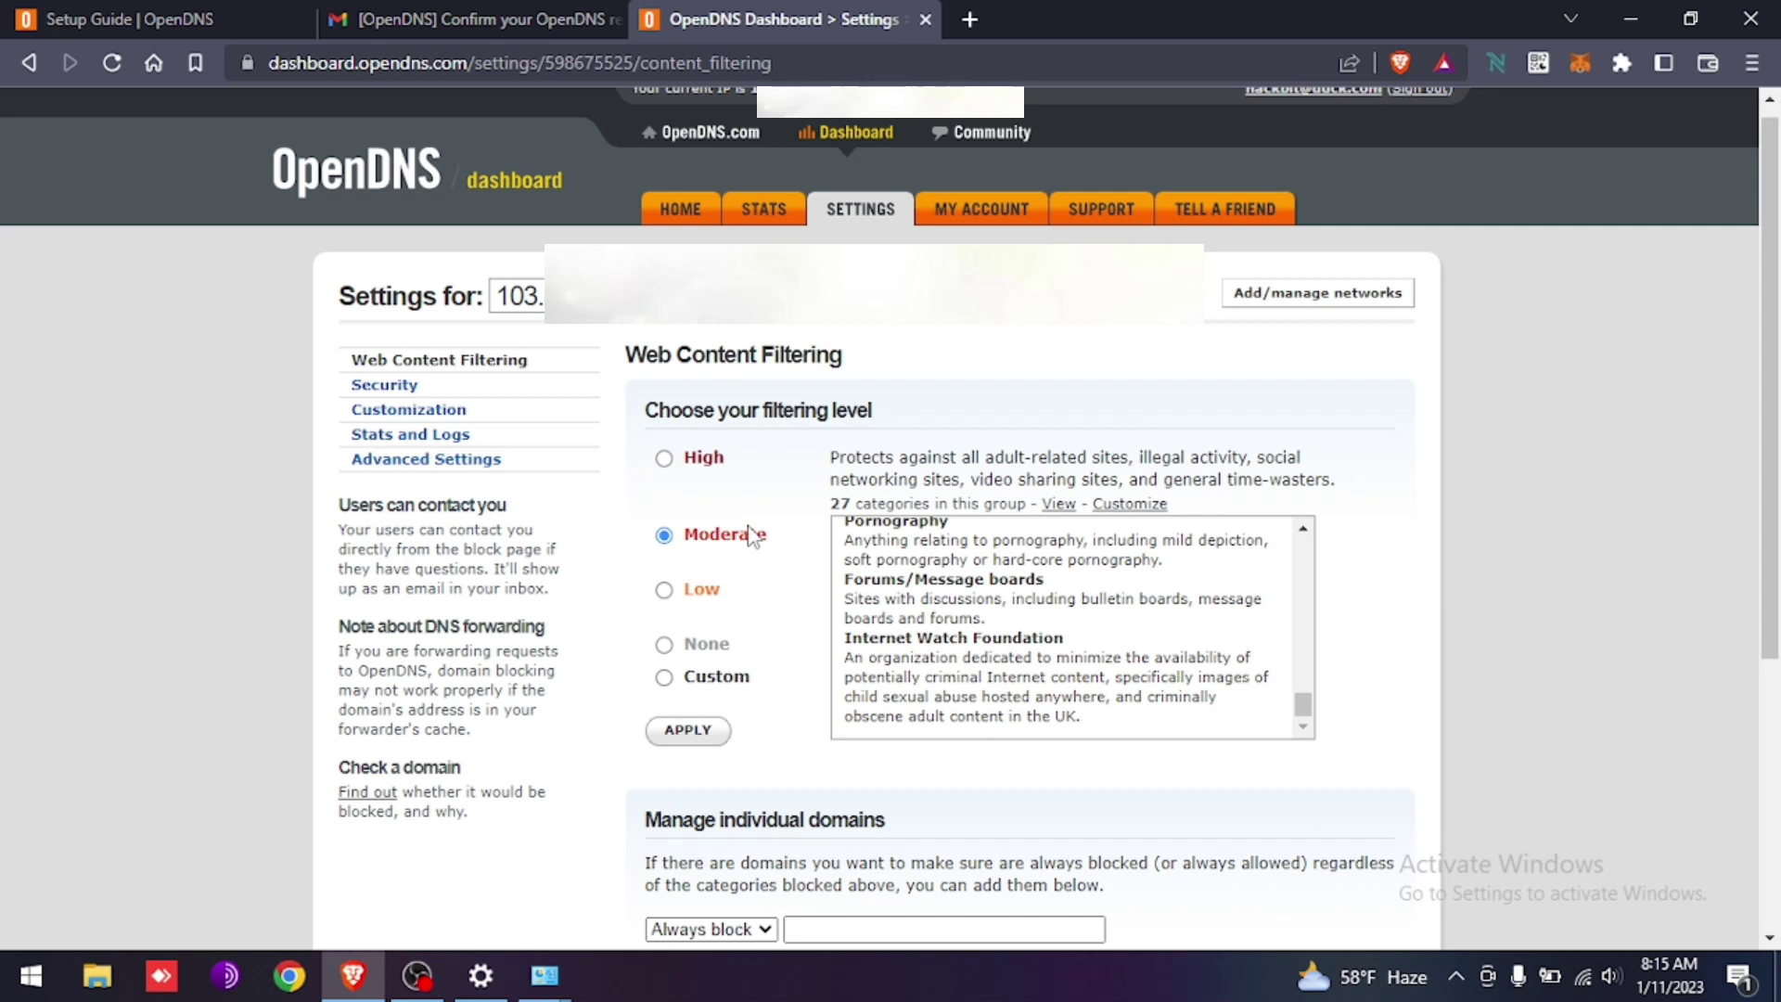
pyautogui.click(701, 459)
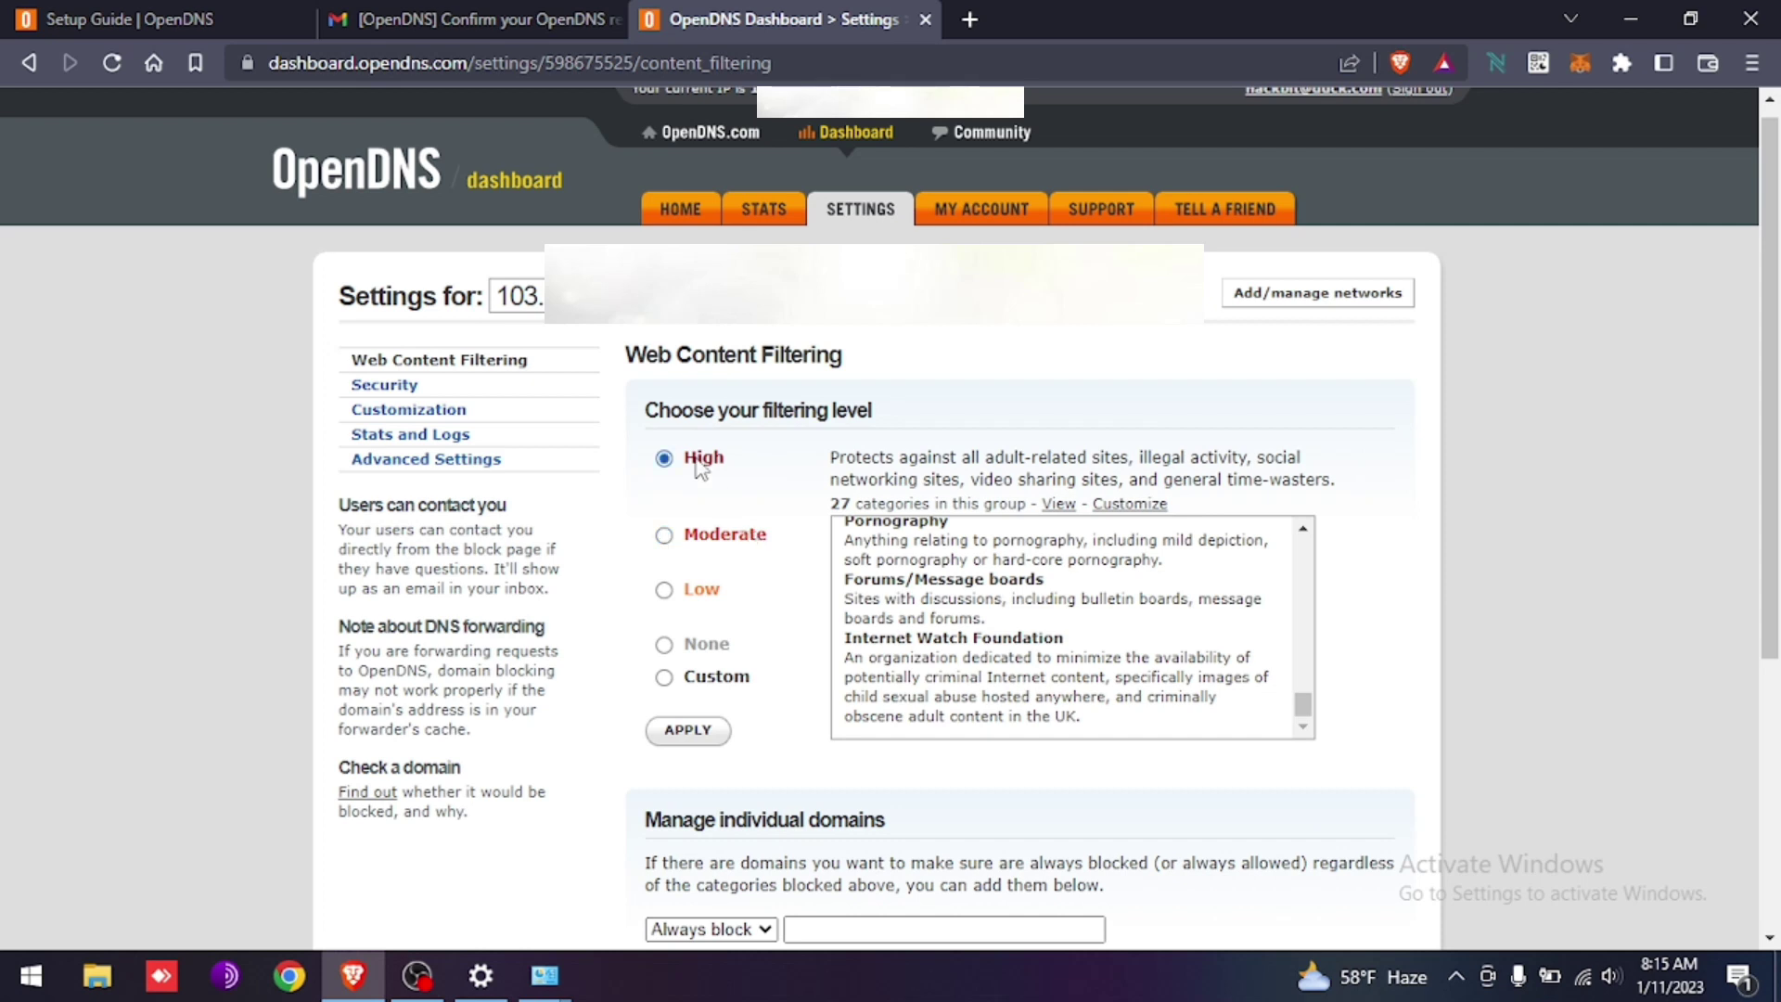
pyautogui.click(693, 542)
pyautogui.moveTo(1303, 706); pyautogui.dragTo(1303, 549)
pyautogui.click(1263, 546)
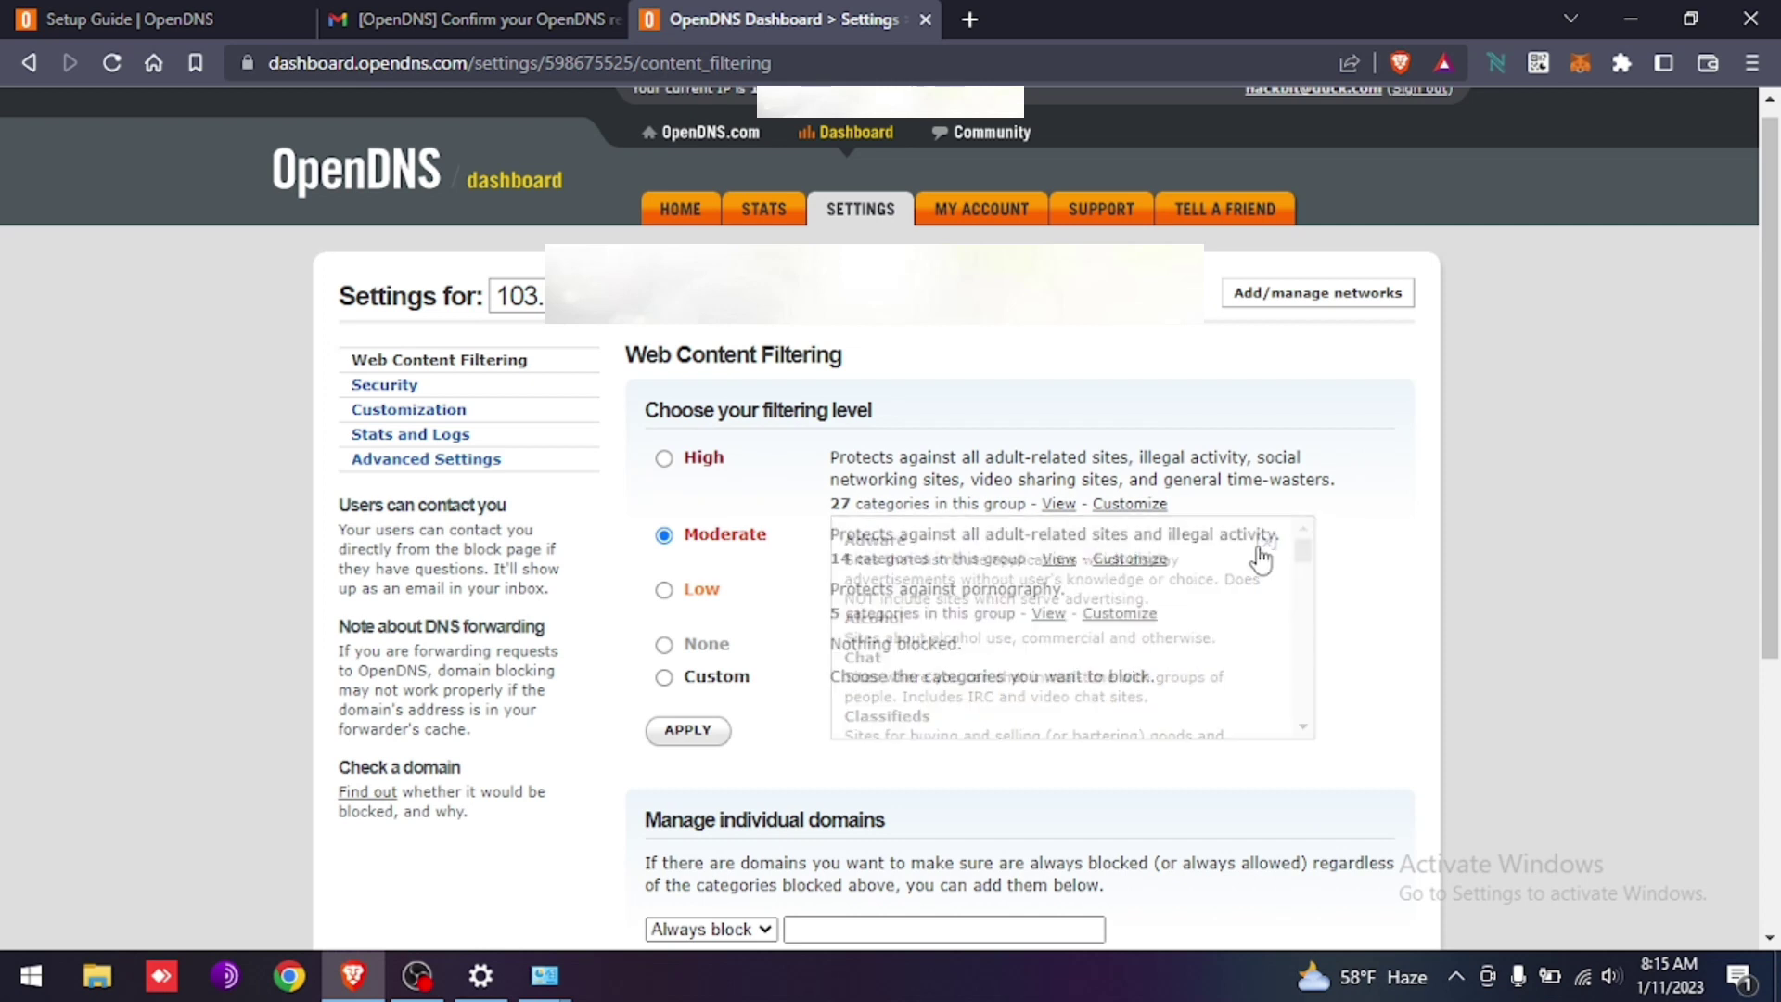
# Step: Check Moderate's 14 blocked categories, apply Moderate filtering, and close the list
pyautogui.click(1063, 563)
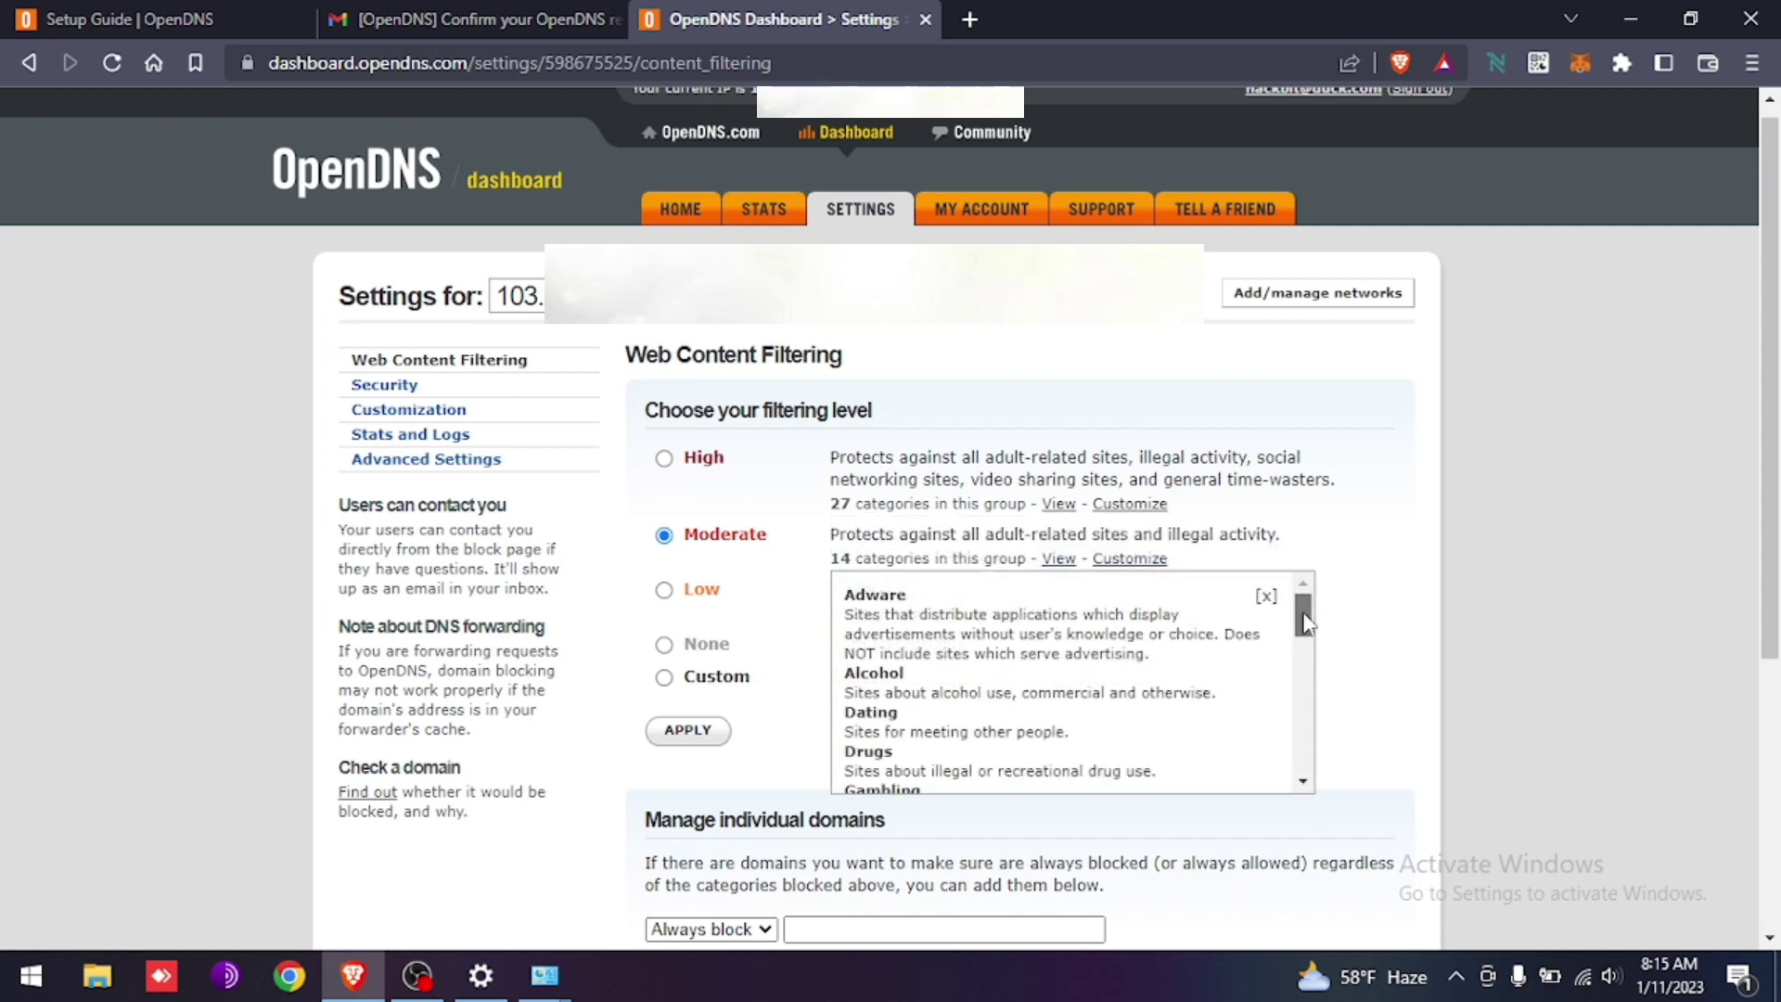
pyautogui.moveTo(1305, 622); pyautogui.dragTo(1324, 797)
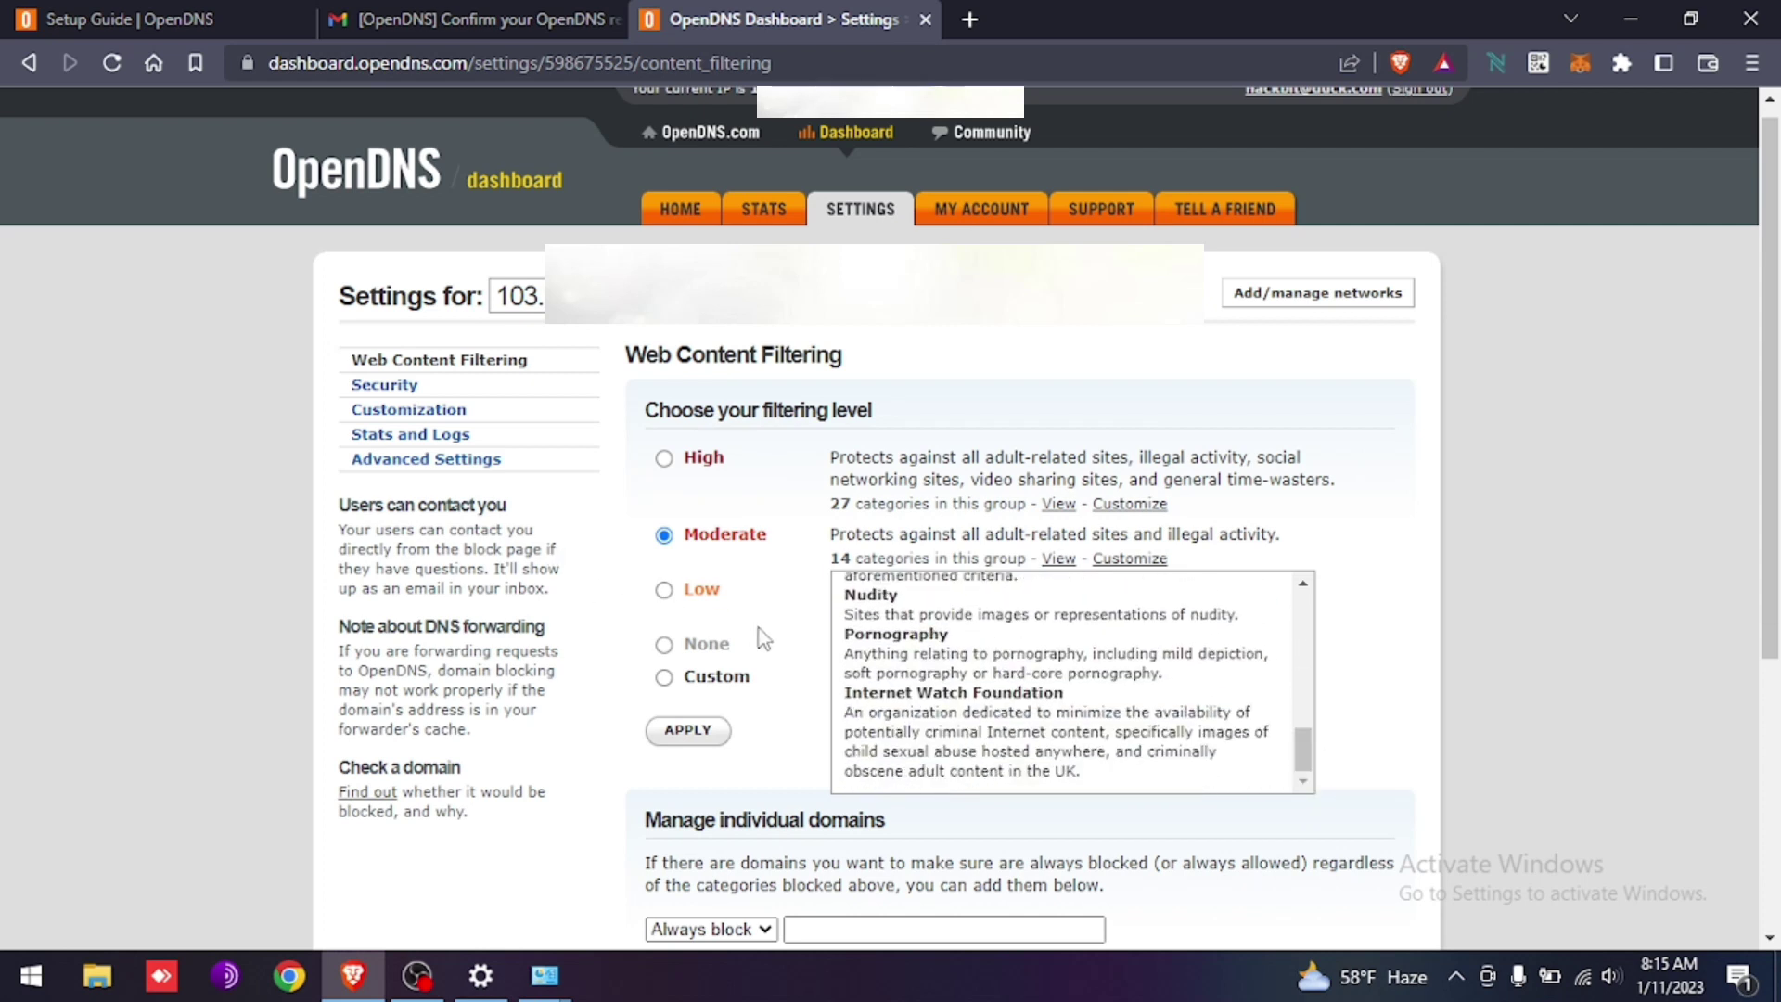
pyautogui.click(695, 739)
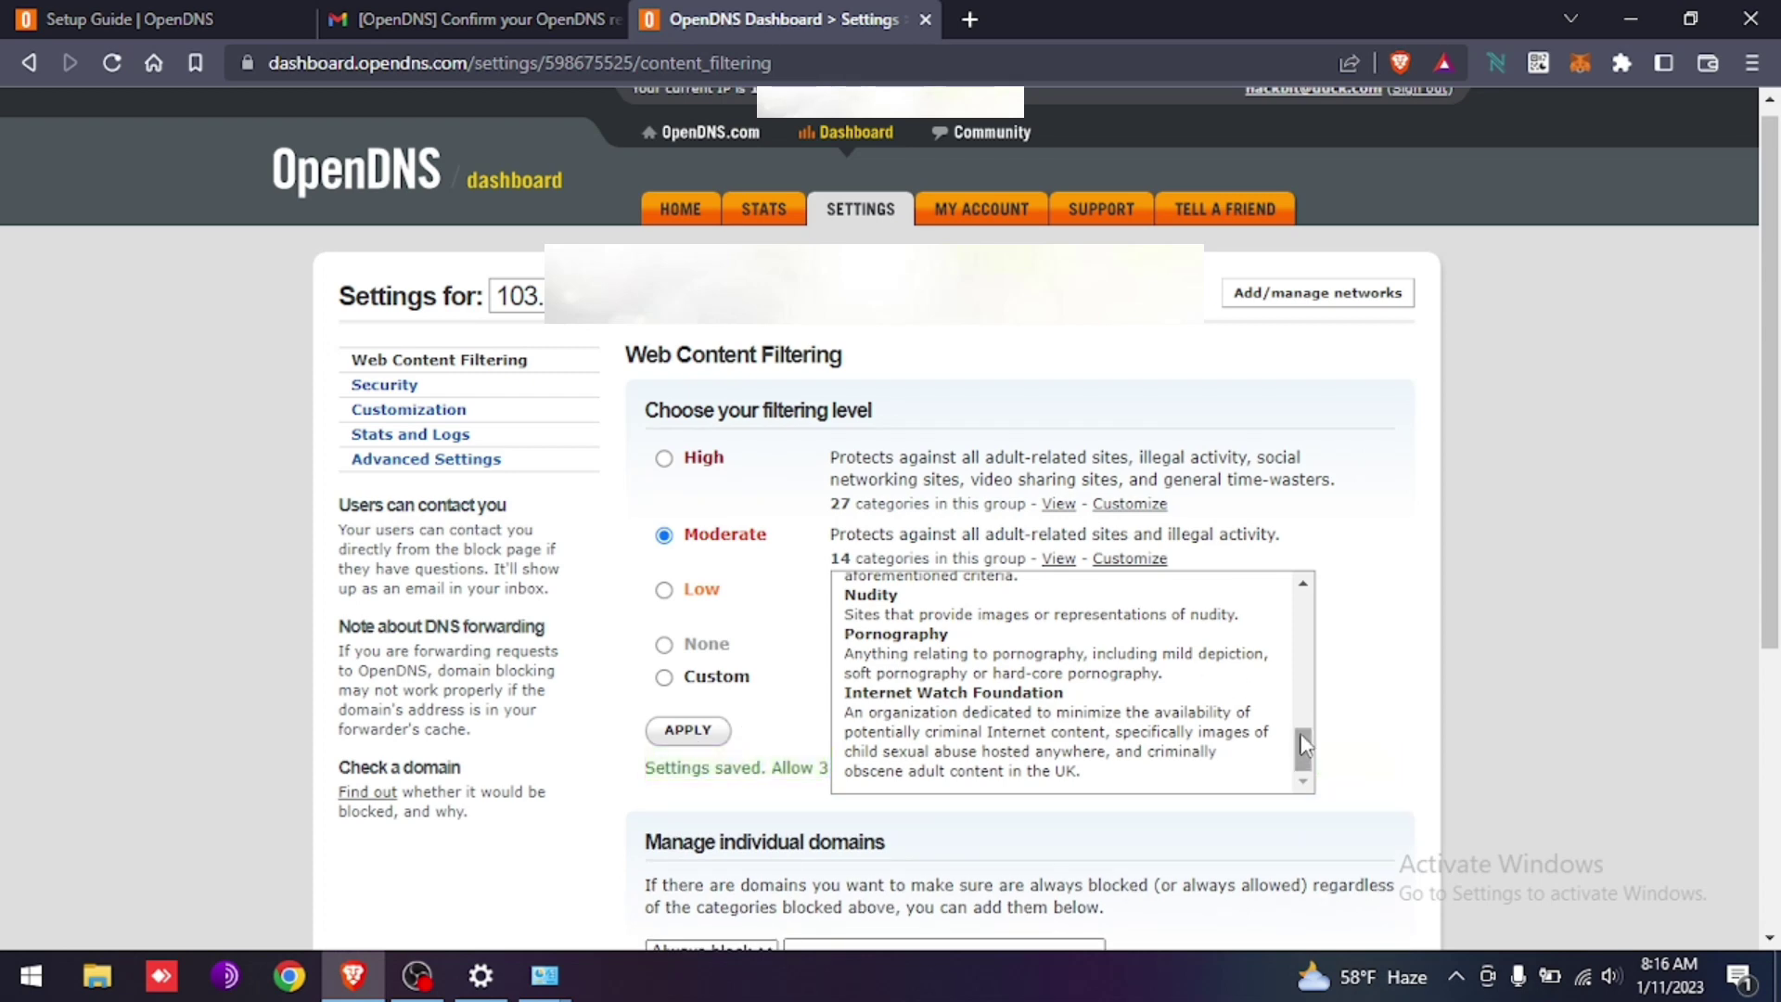
pyautogui.moveTo(1312, 755); pyautogui.dragTo(1315, 501)
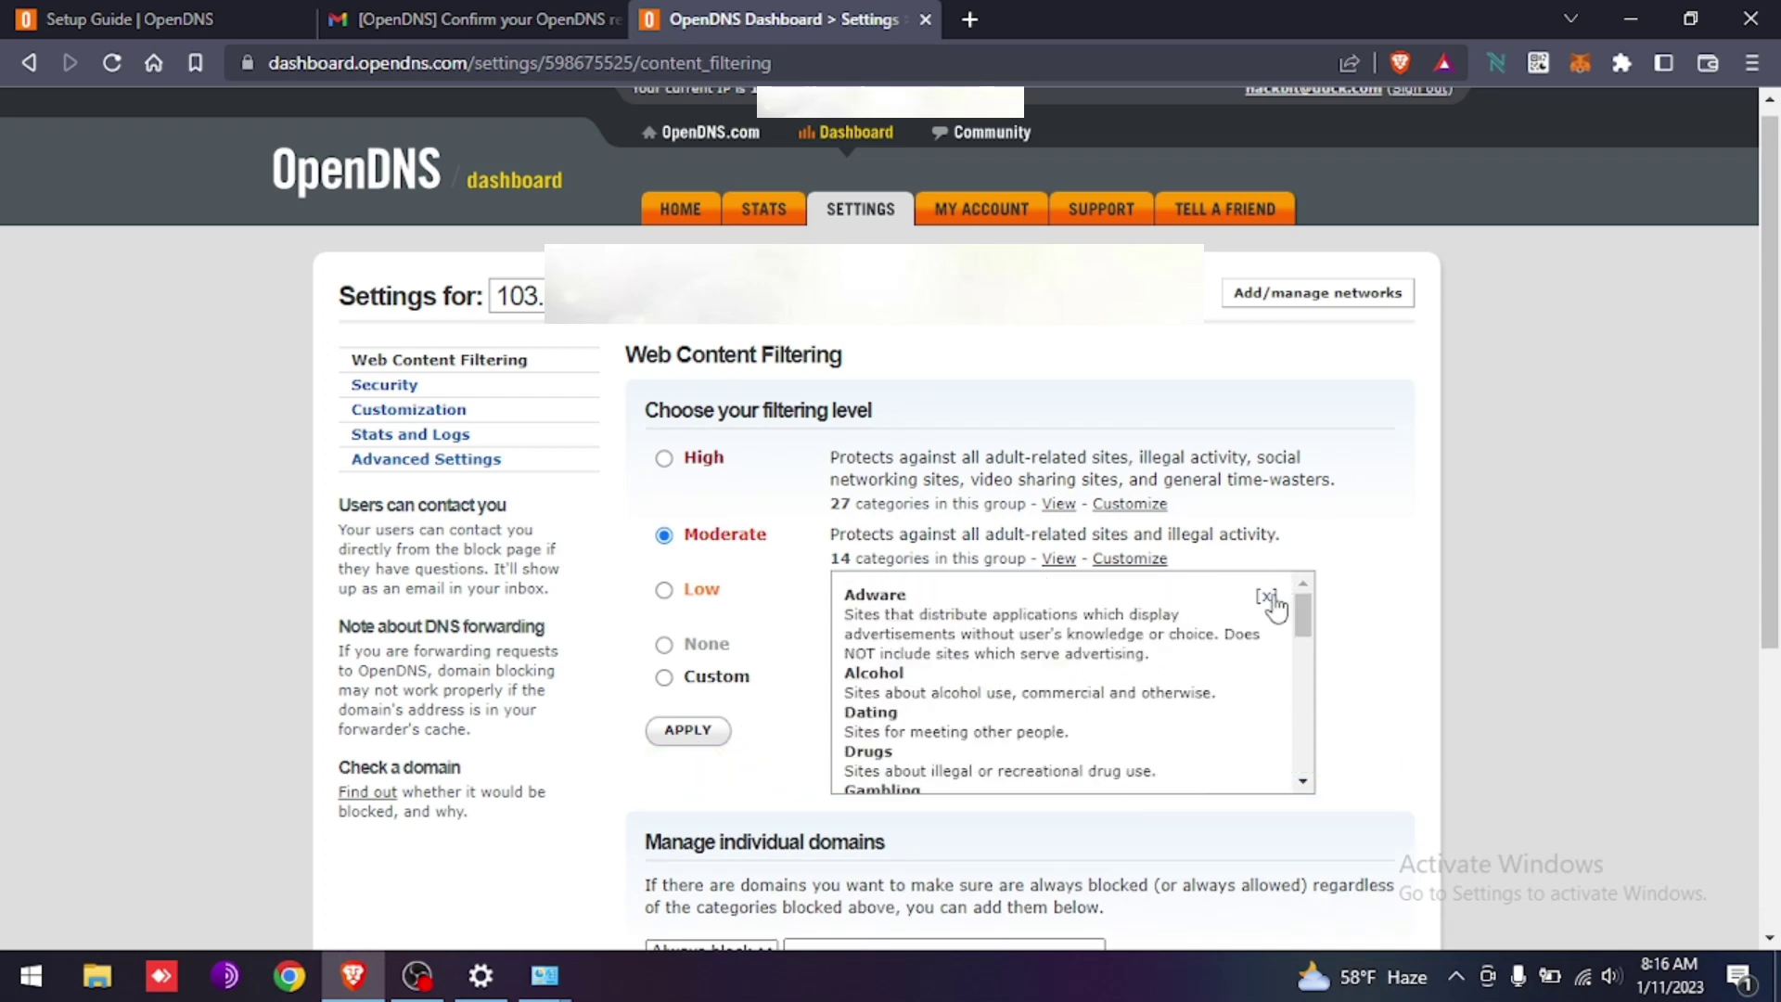
pyautogui.click(695, 733)
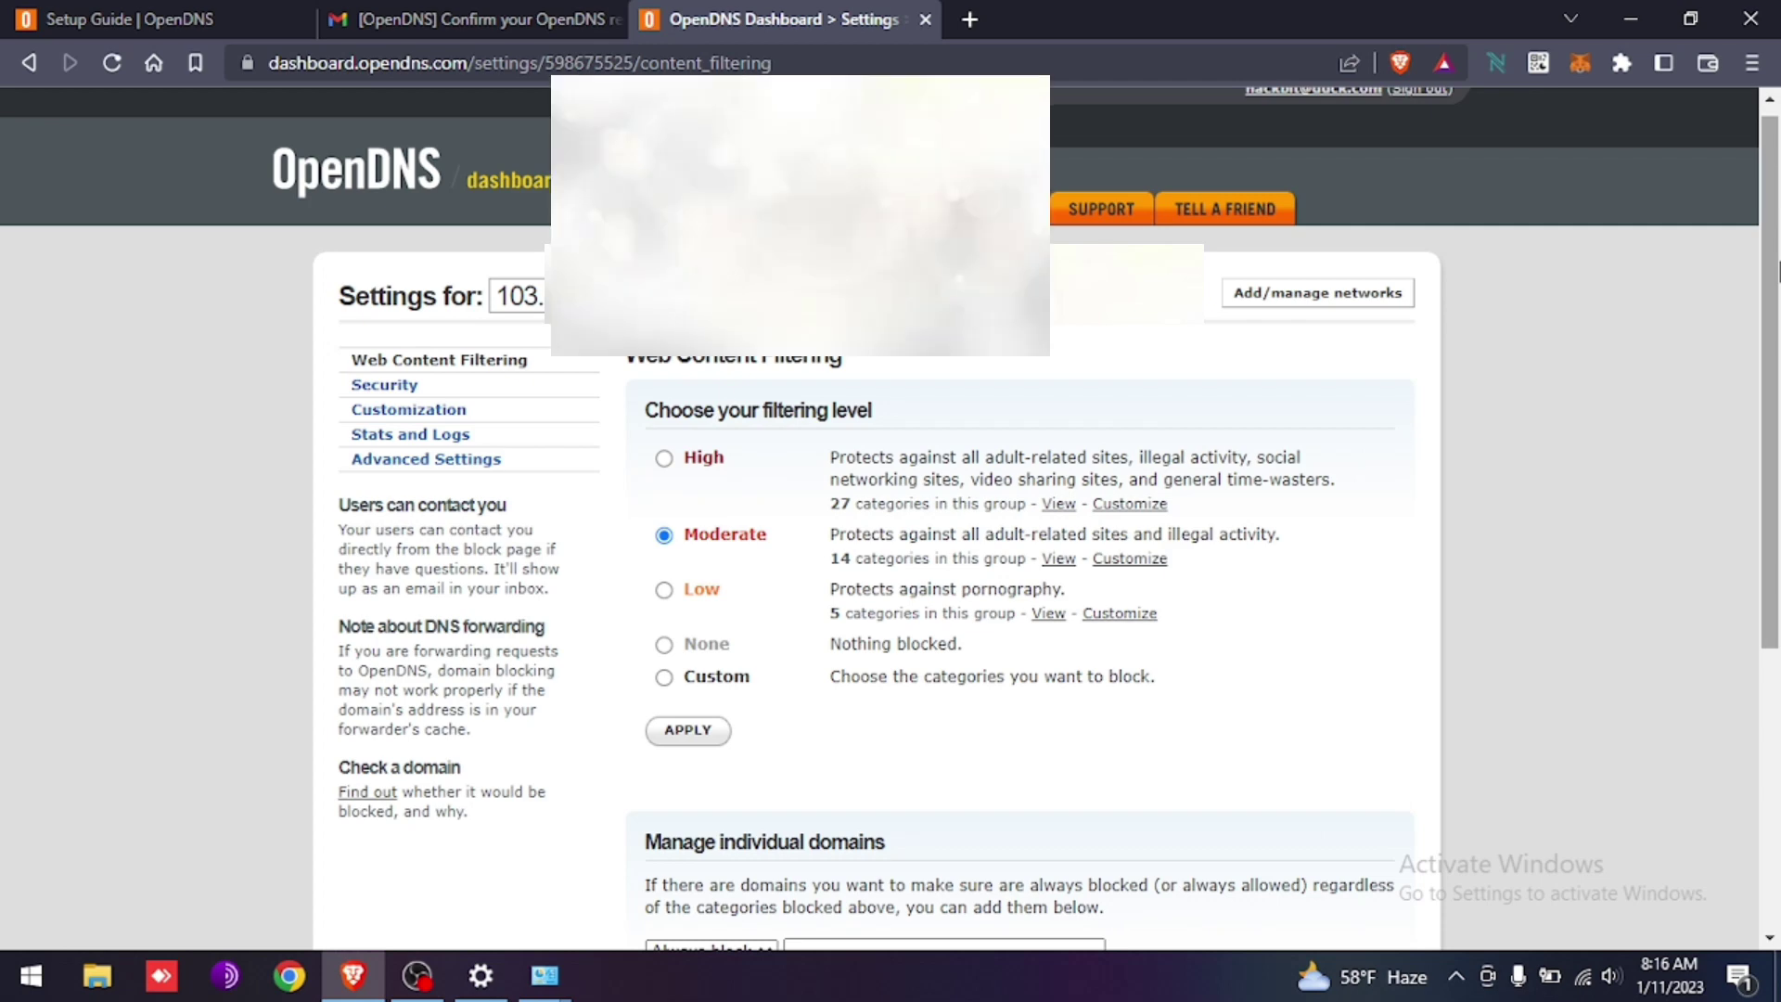
pyautogui.scroll(-1, 1771, 269)
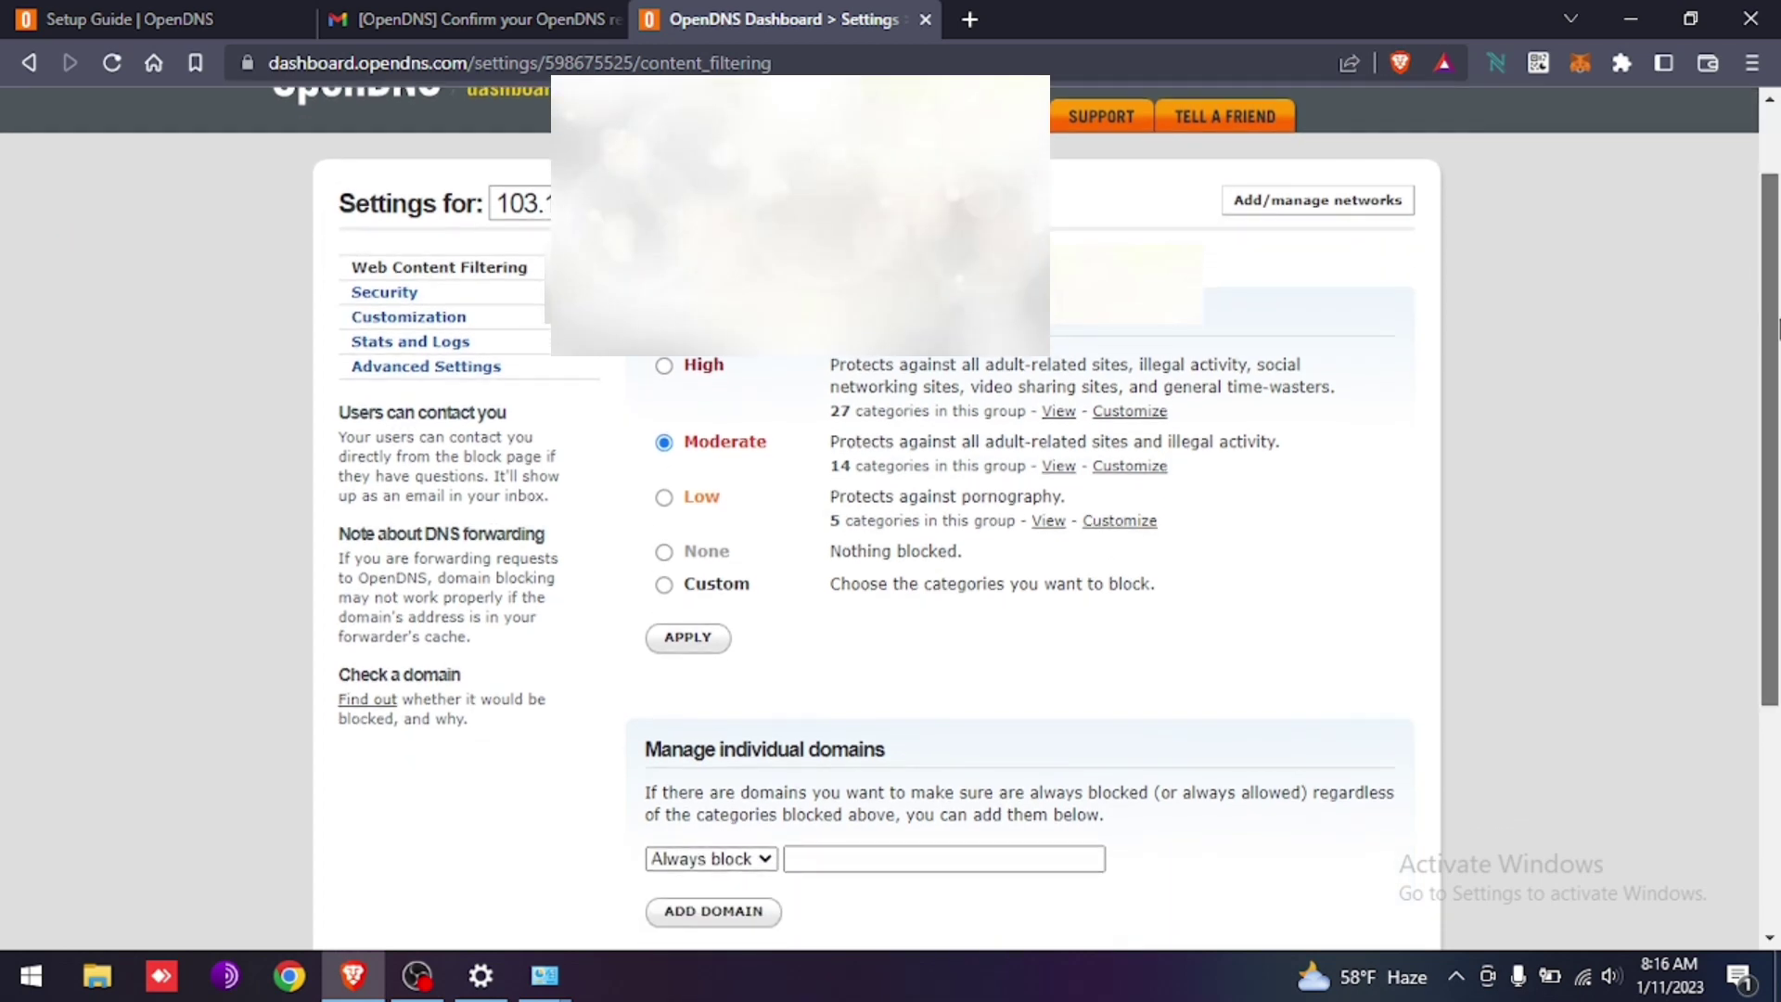
pyautogui.scroll(2, 1433, 675)
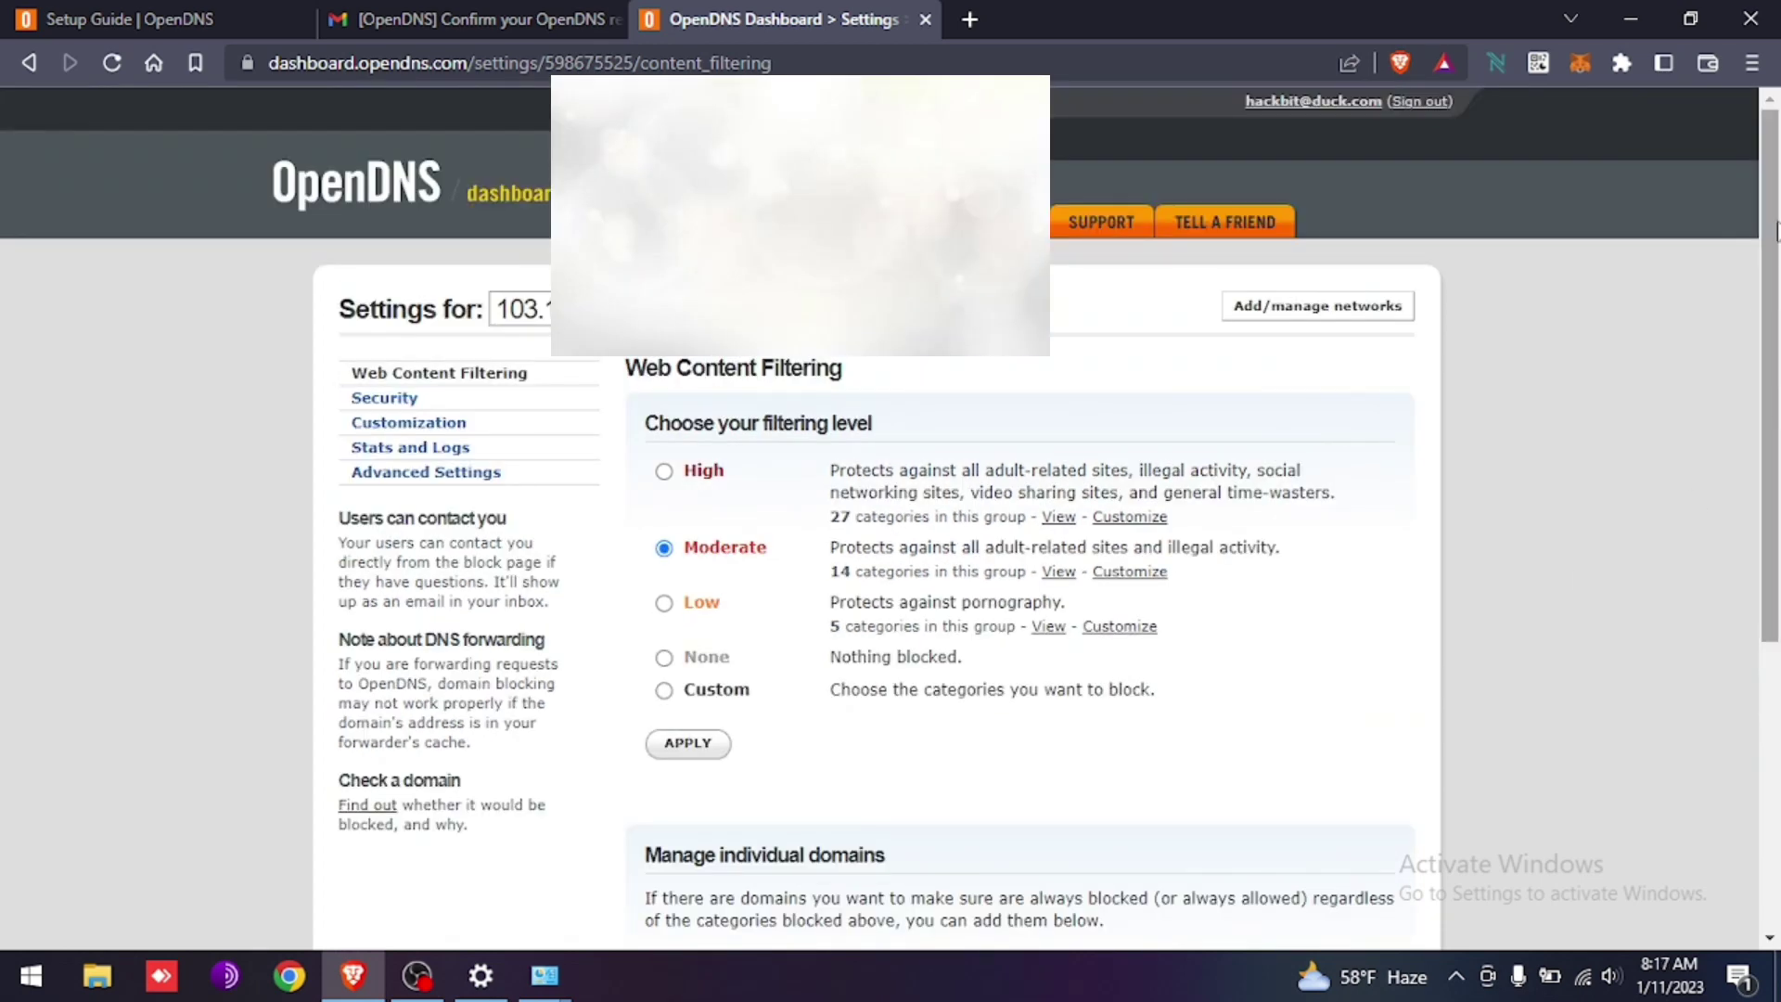
pyautogui.moveTo(1775, 230); pyautogui.dragTo(1740, 332)
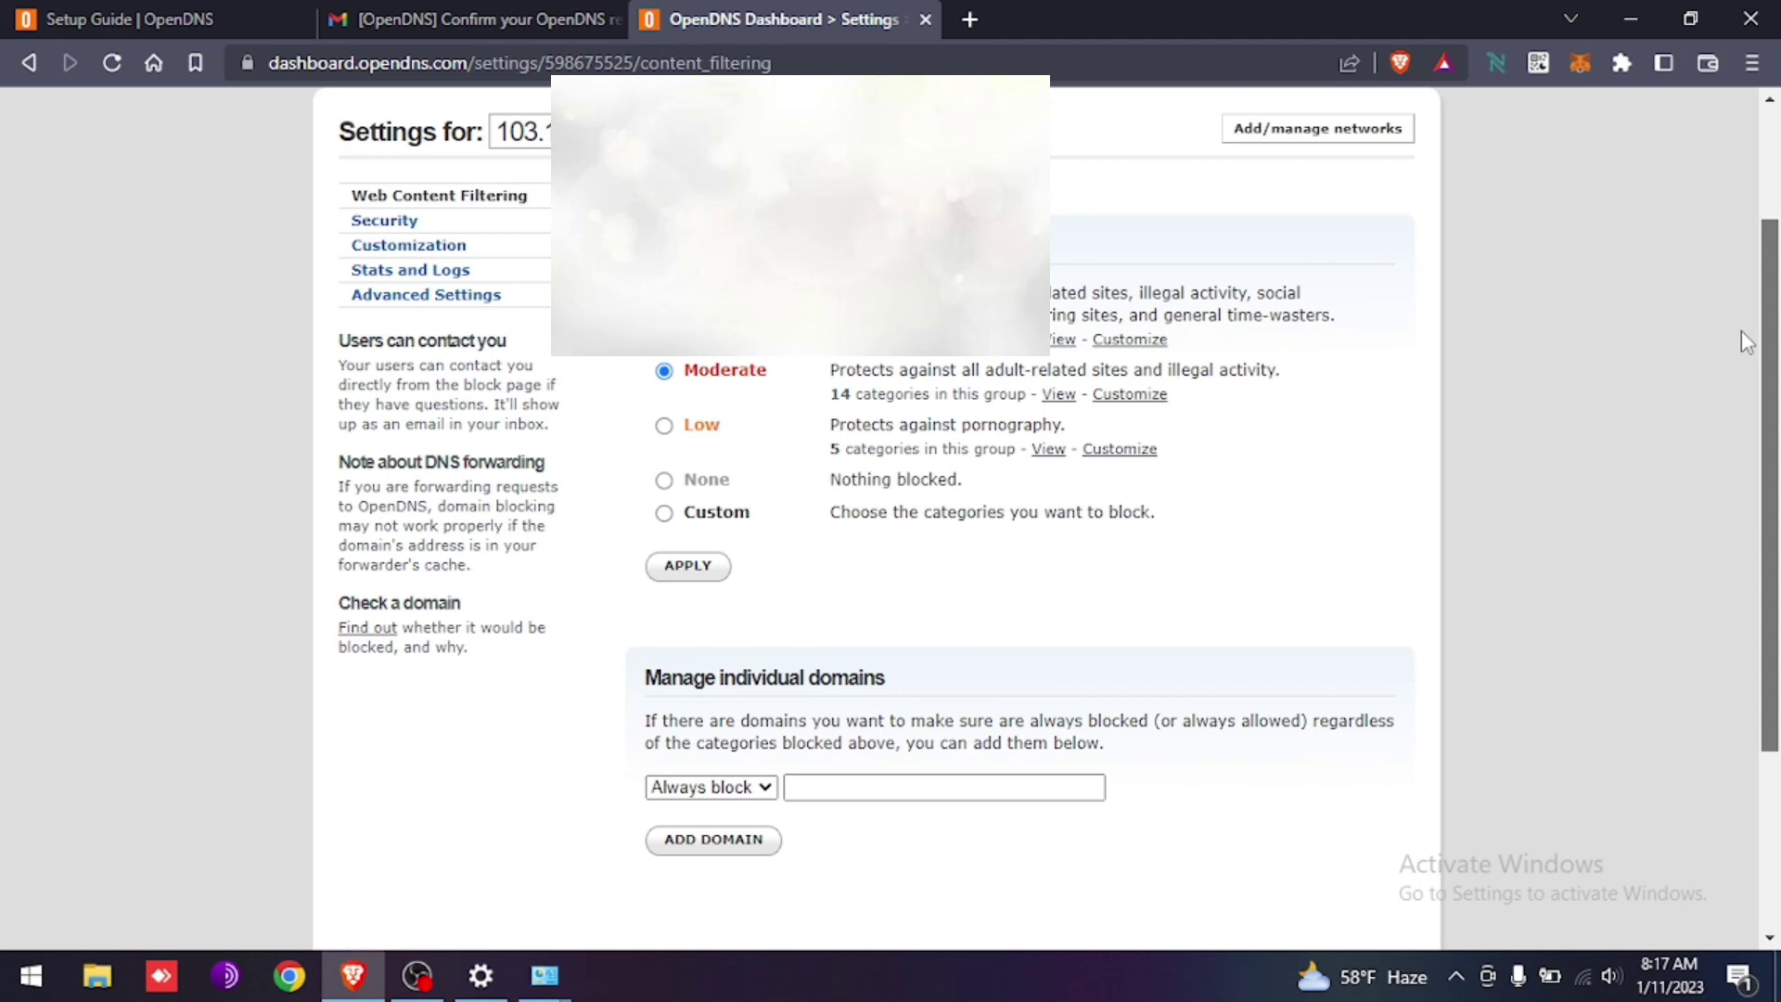
pyautogui.moveTo(1740, 331); pyautogui.dragTo(1740, 332)
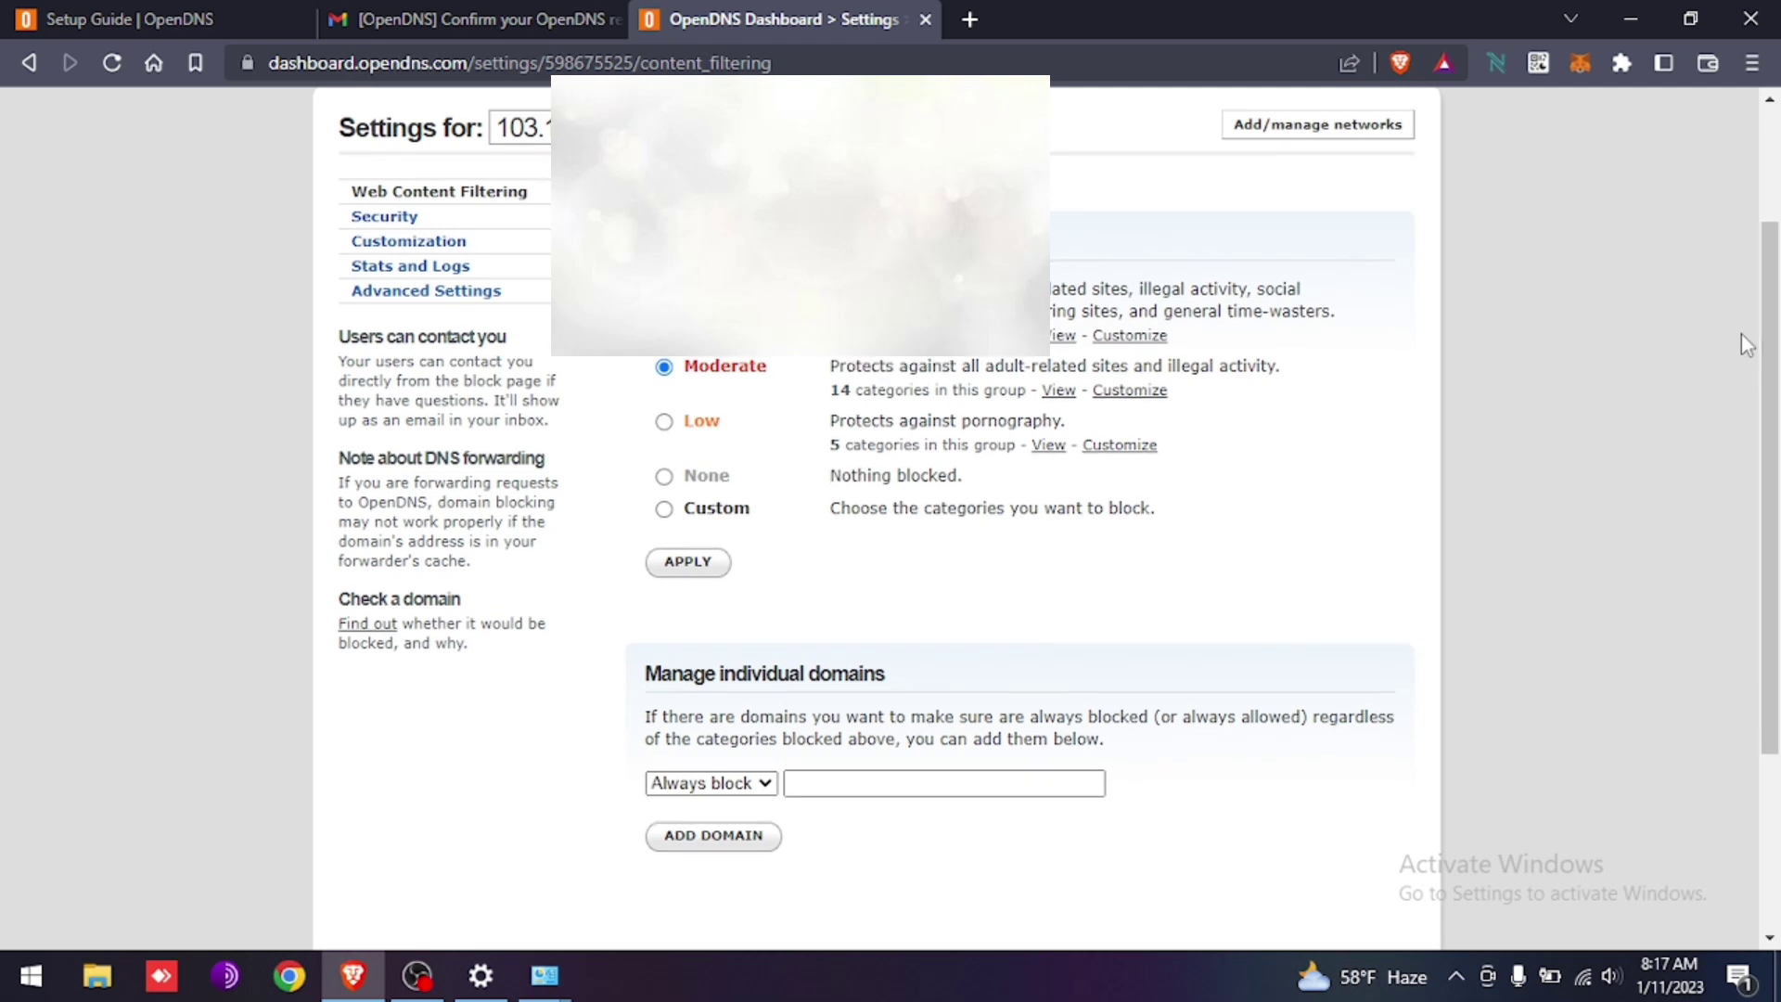
pyautogui.moveTo(1768, 345); pyautogui.dragTo(1769, 351)
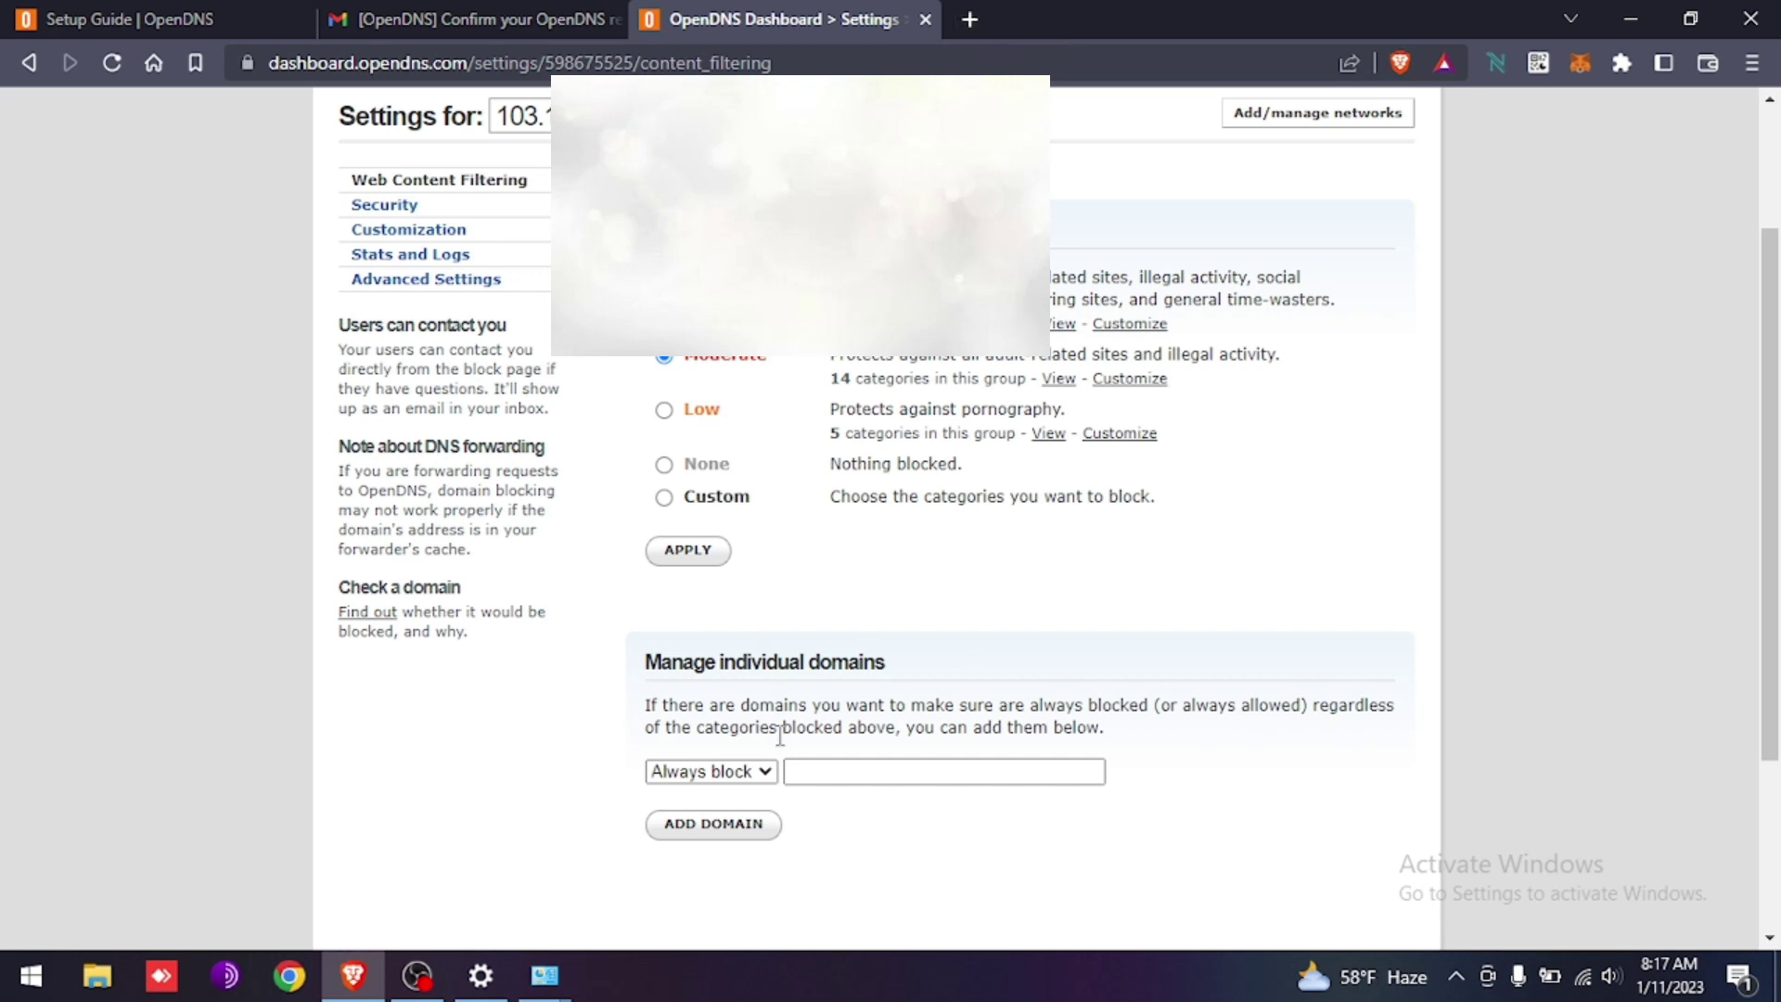
pyautogui.click(833, 764)
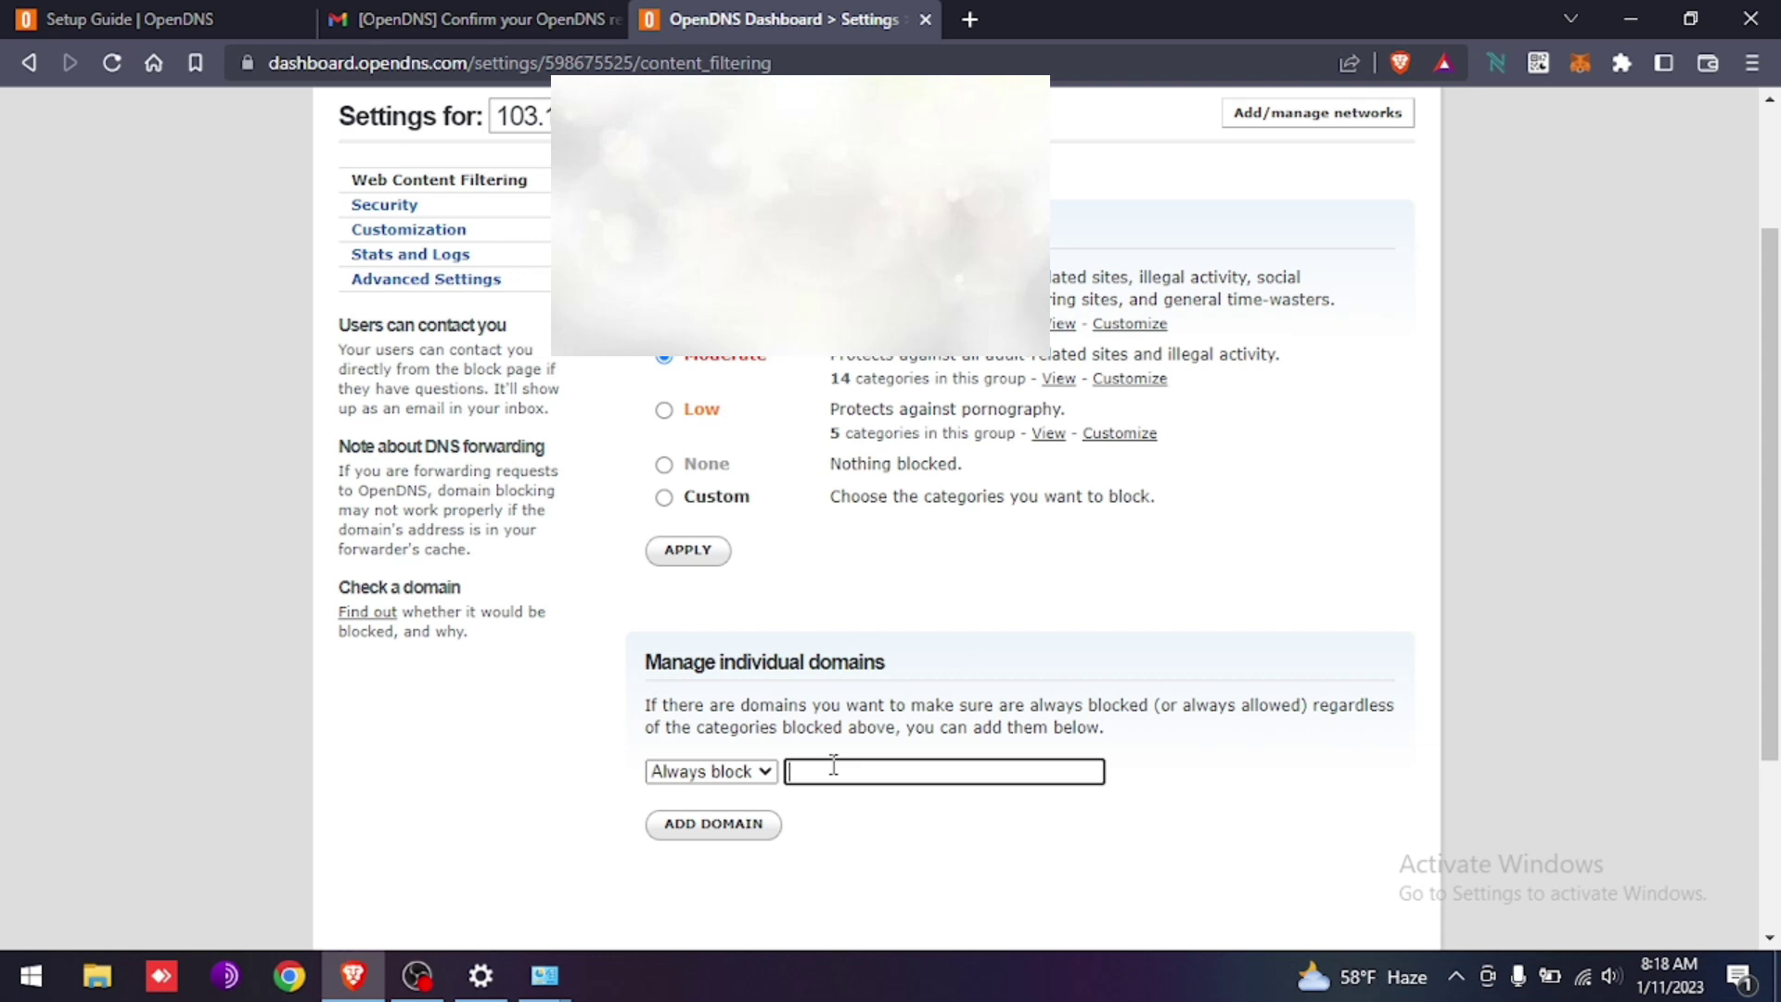
pyautogui.write('www.youtube.com')
pyautogui.click(712, 835)
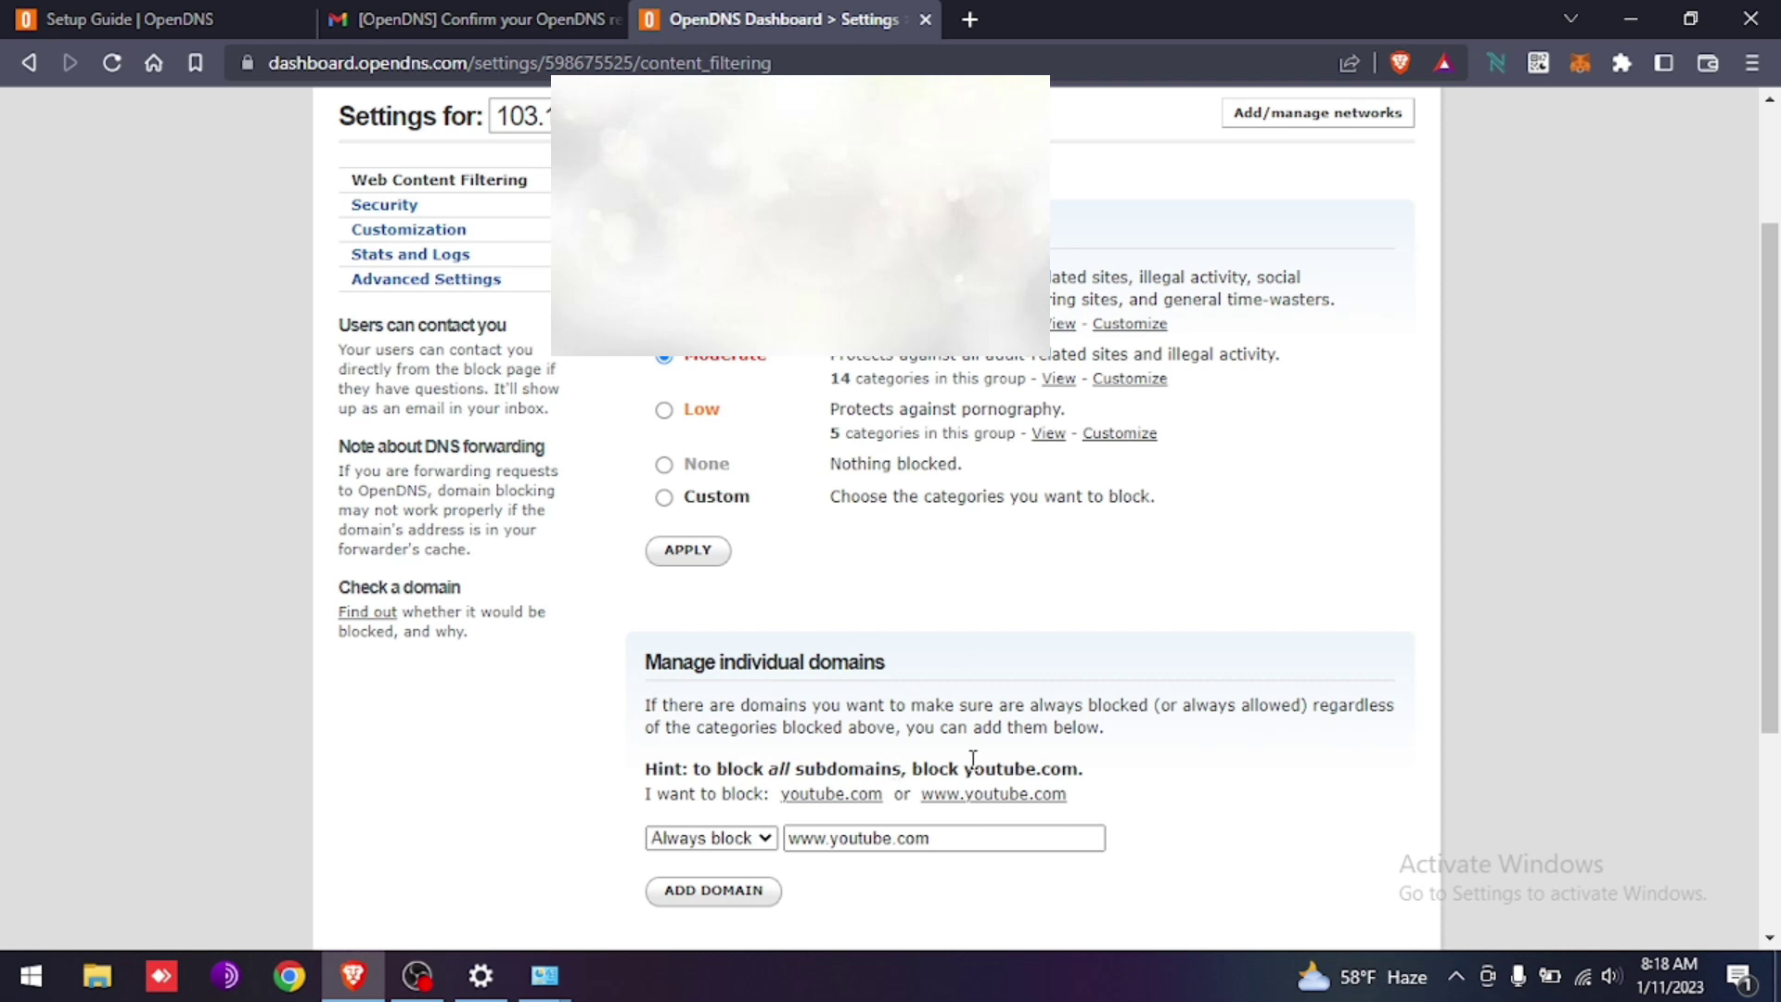
pyautogui.click(860, 797)
pyautogui.click(710, 892)
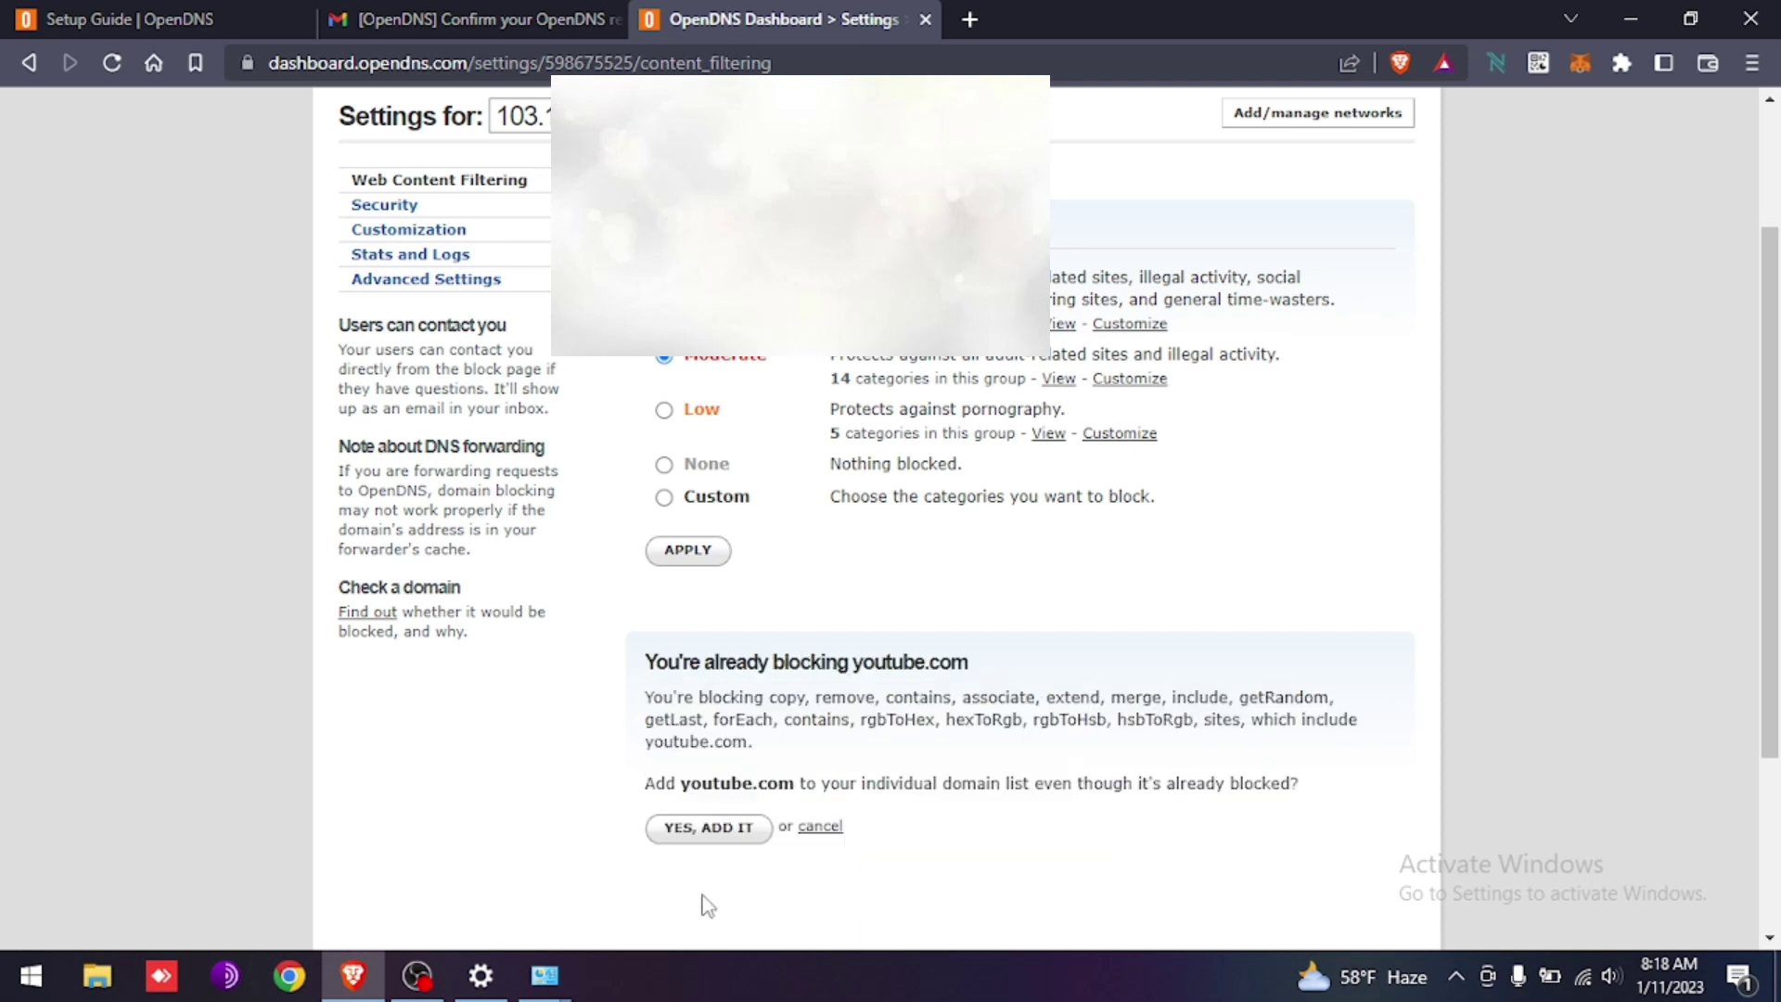
pyautogui.click(724, 835)
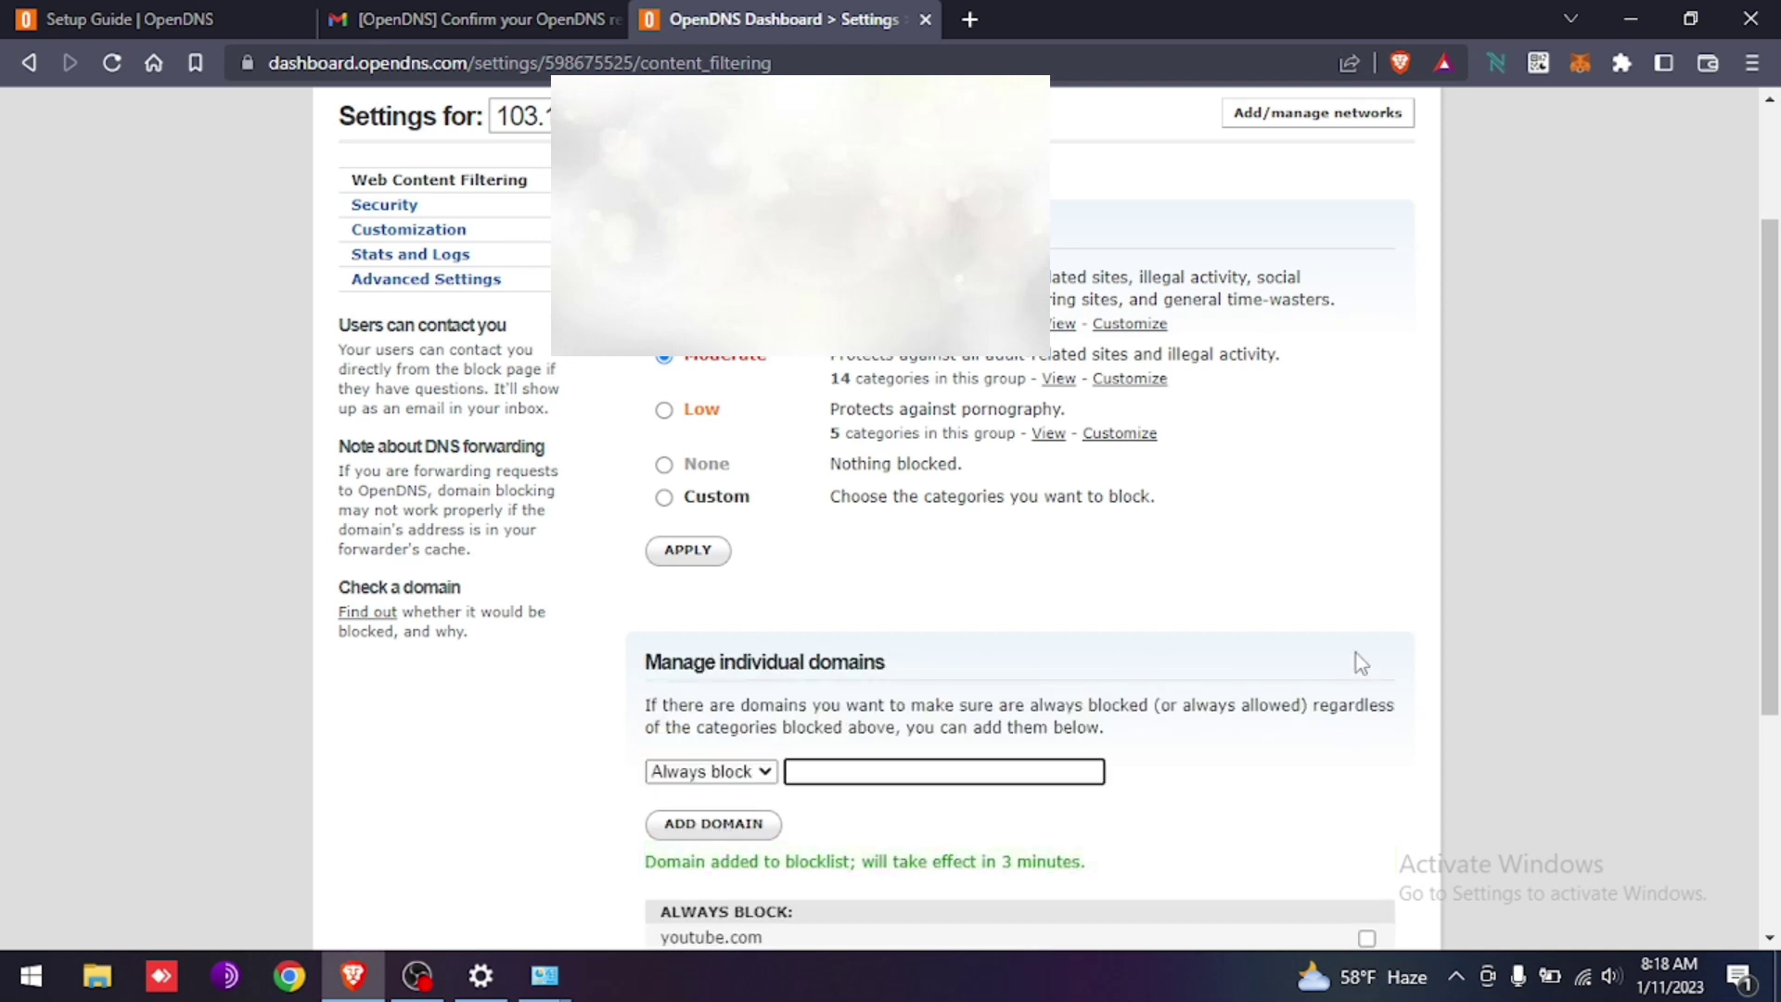
pyautogui.scroll(-2, 1355, 653)
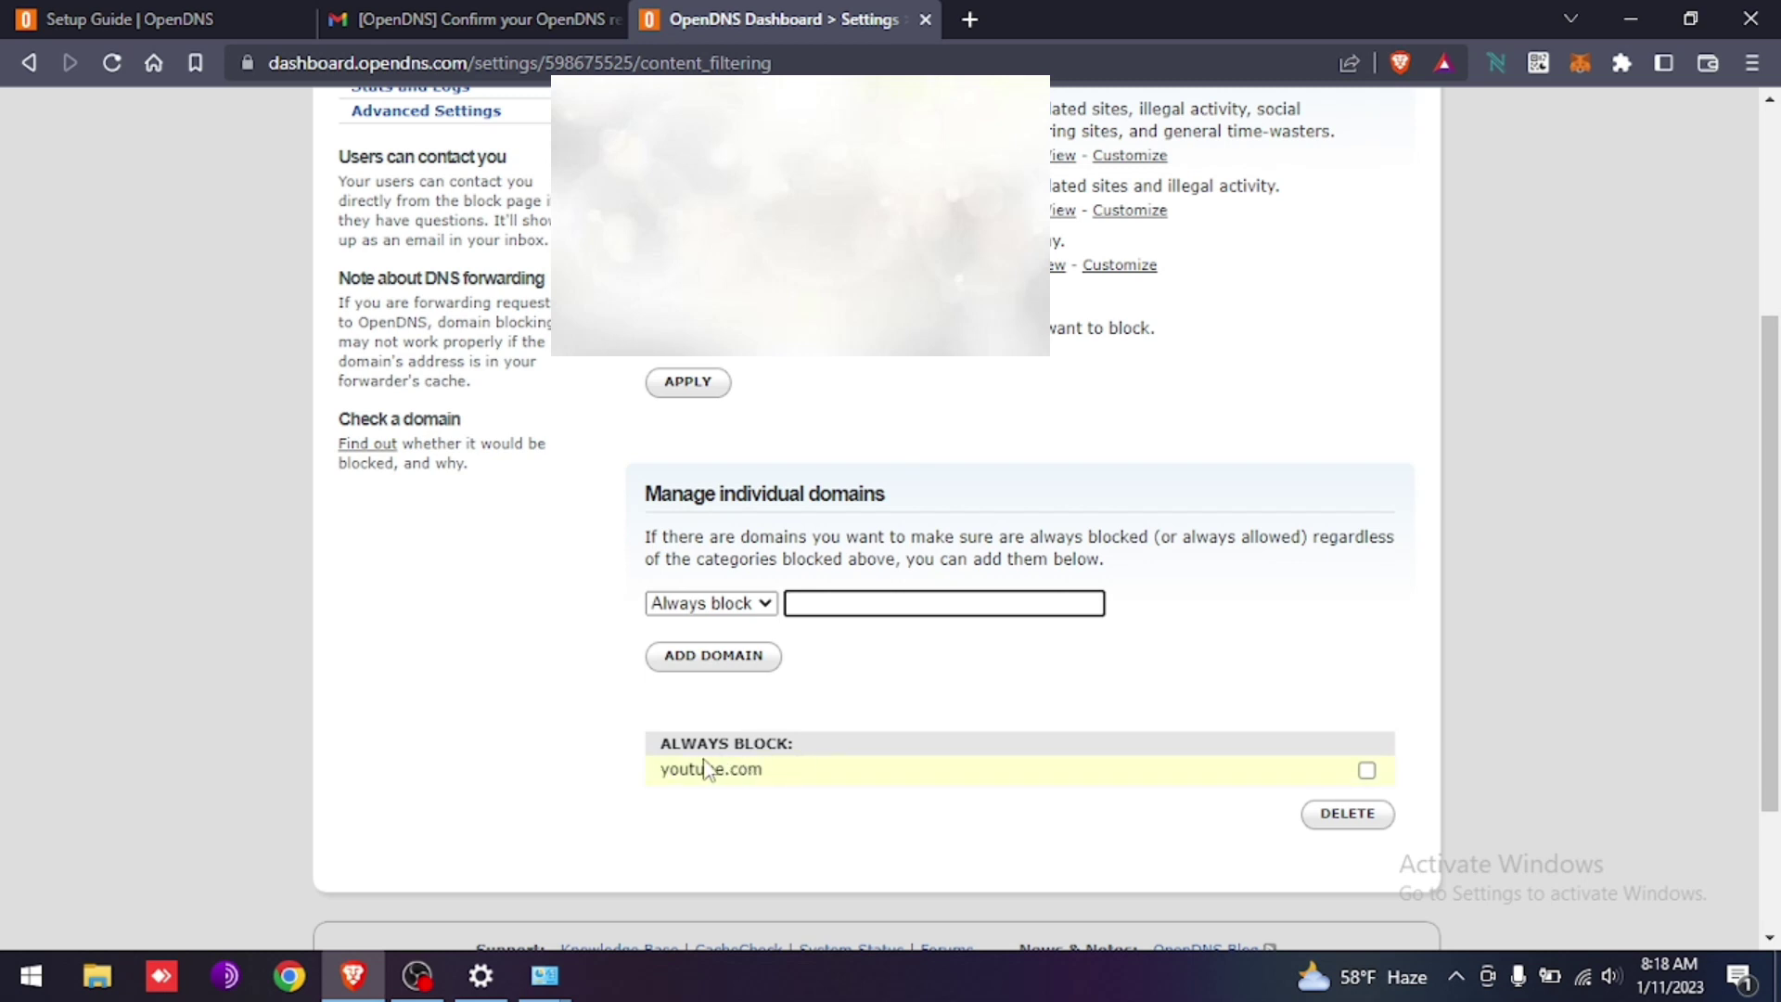
# Step: Load youtube.com in a new tab by typing 'you', then close that tab
pyautogui.click(970, 20)
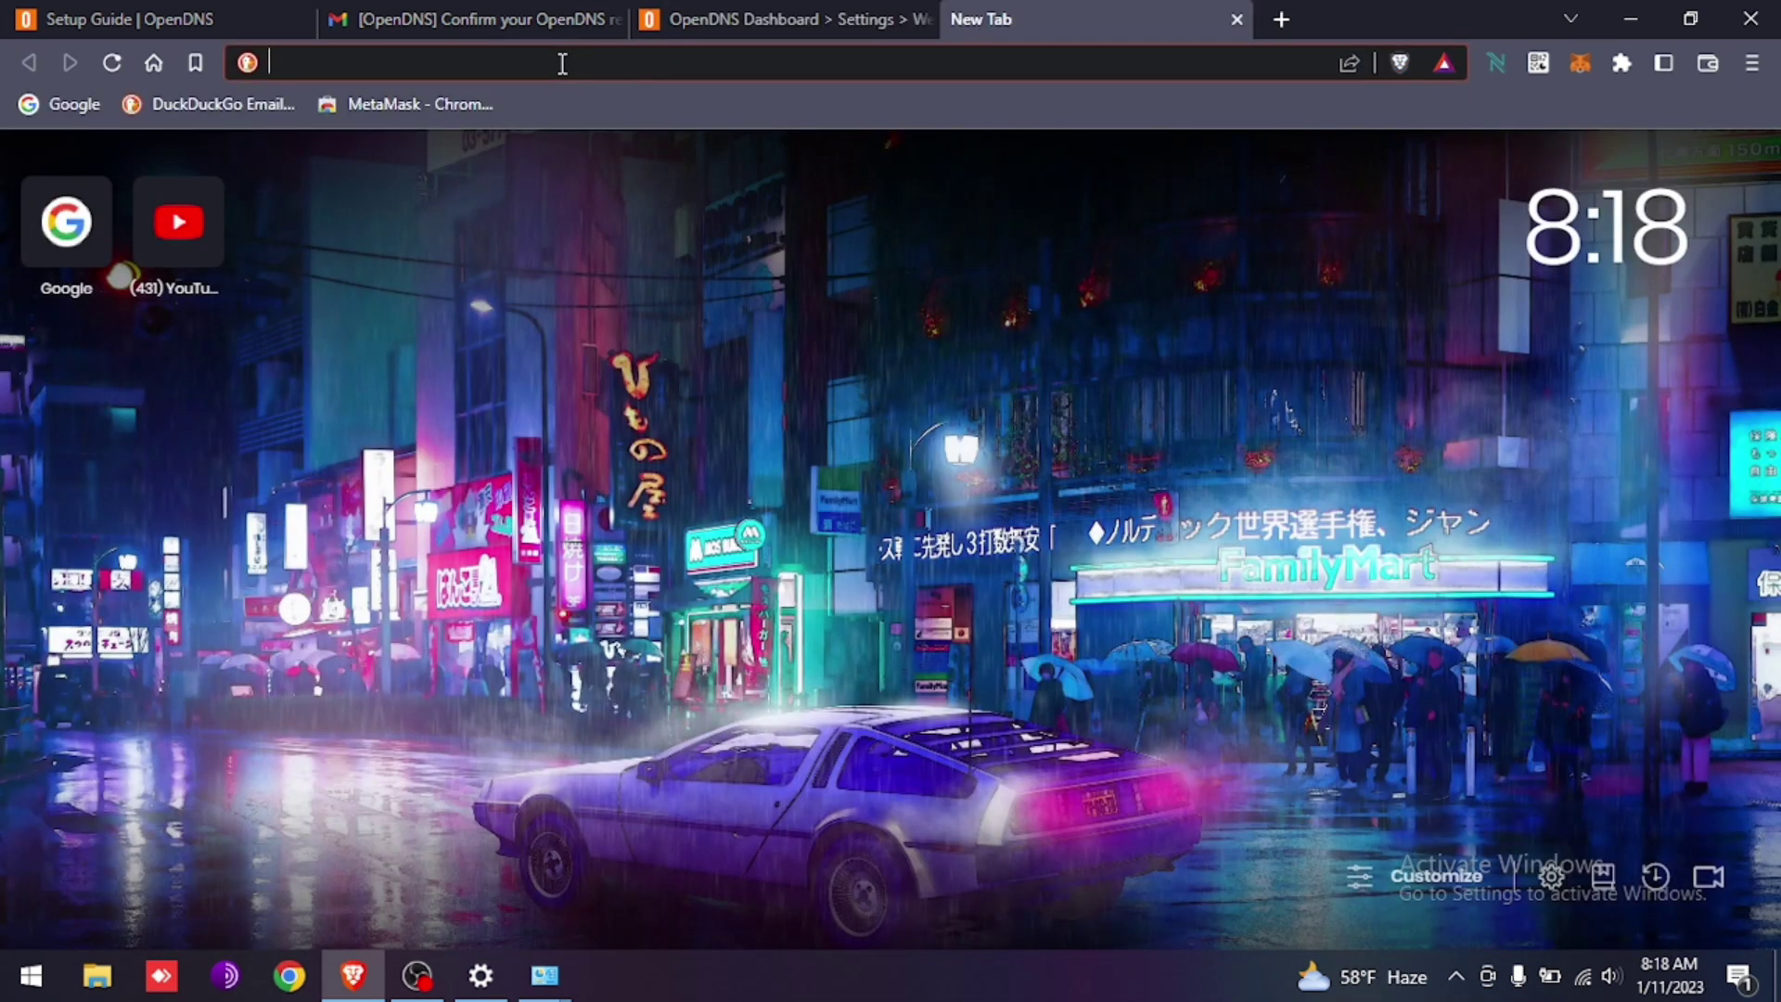
pyautogui.write('youtube.com')
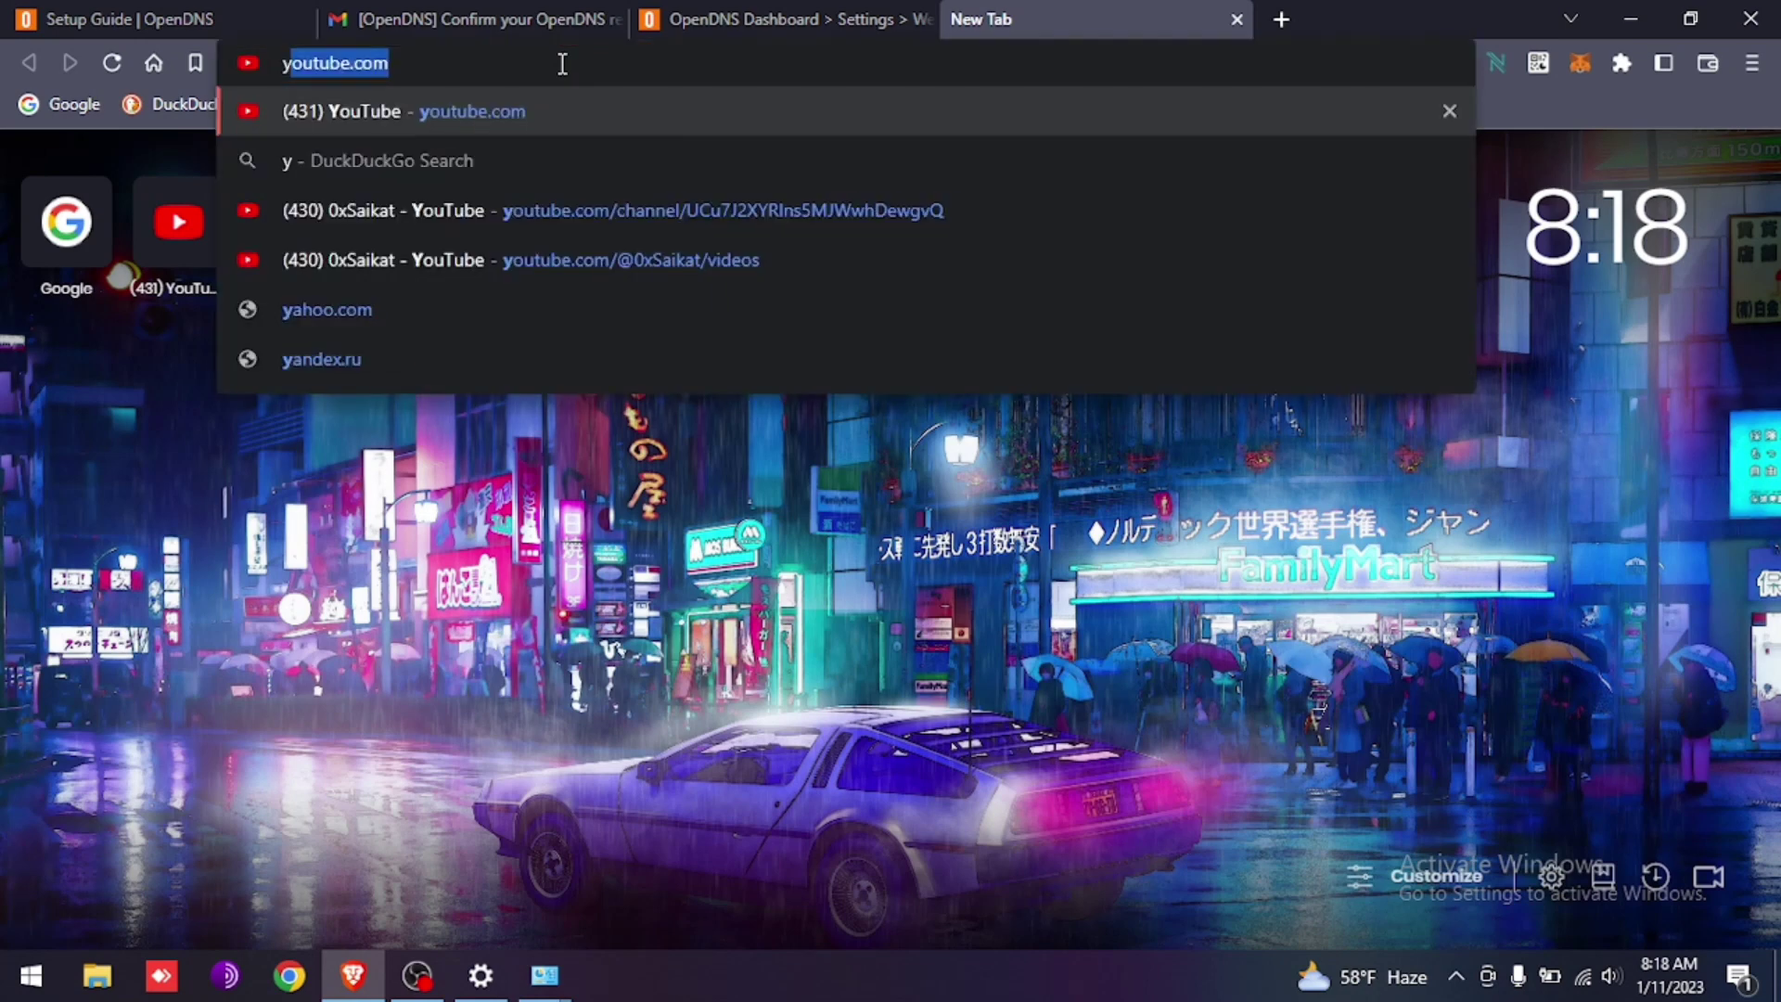
pyautogui.press('Return')
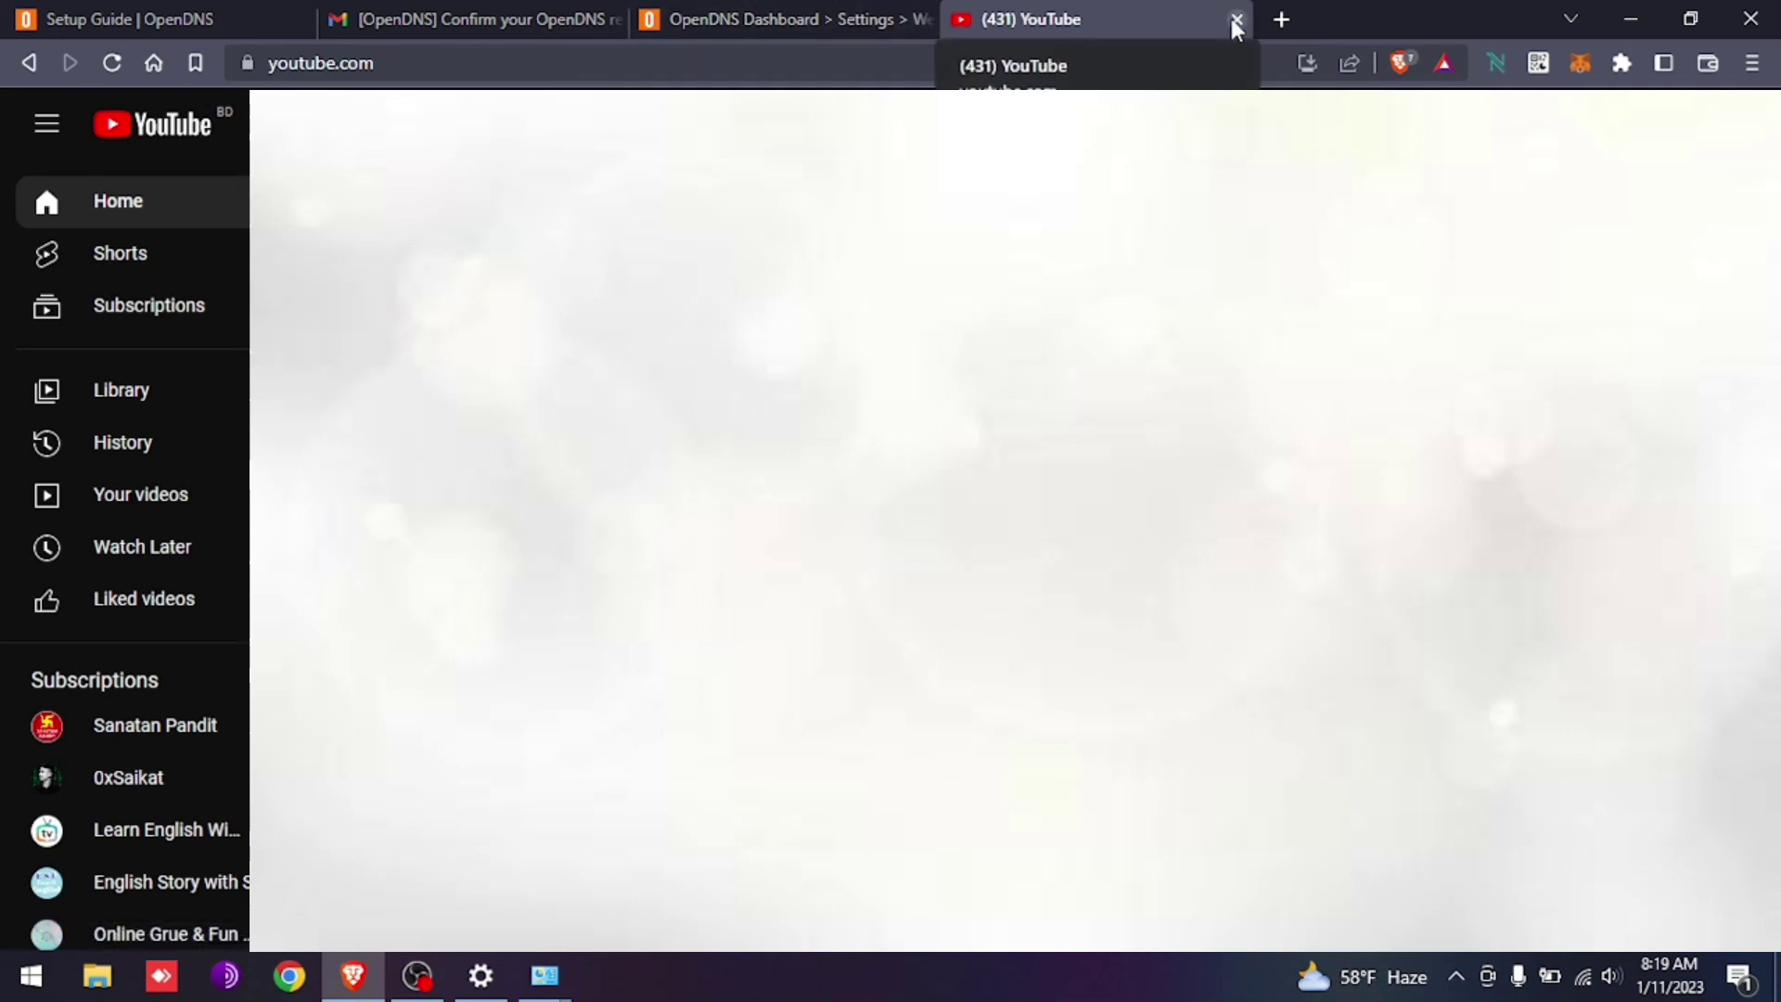
pyautogui.click(1237, 18)
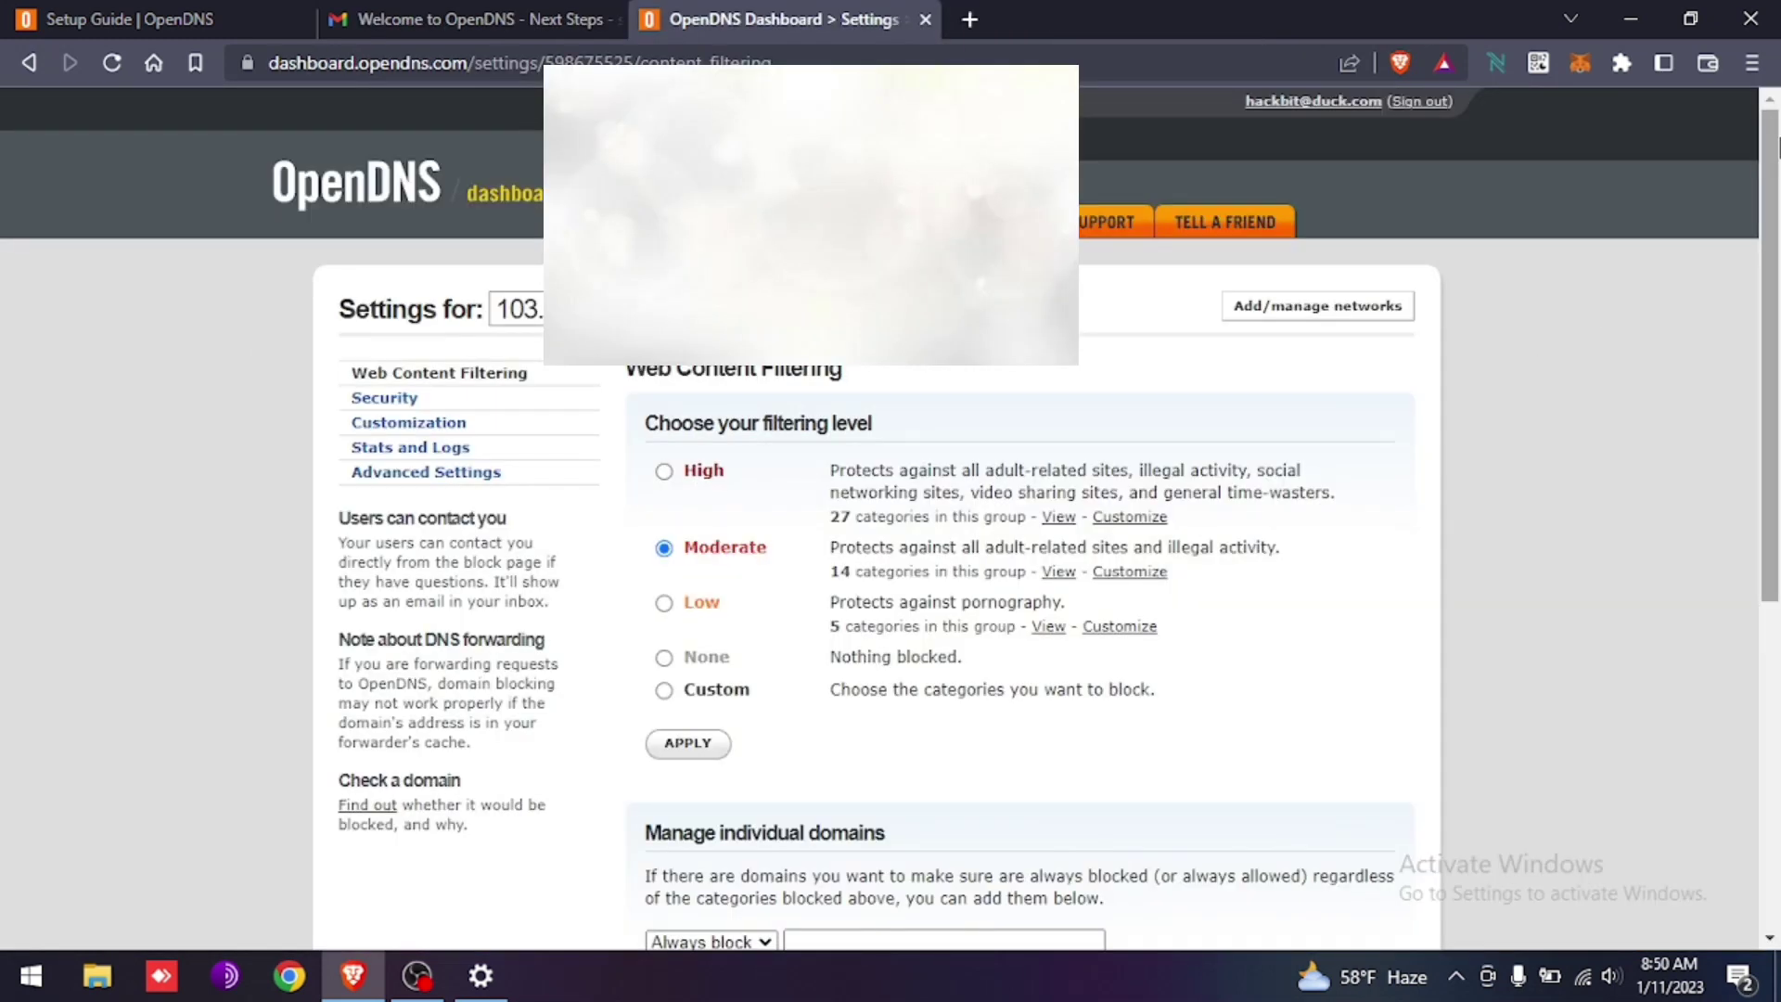
# Step: Scroll down to the Always Block list showing youtube.com and swag.com.bd
pyautogui.moveTo(1755, 146)
pyautogui.mouseDown()
pyautogui.moveTo(1758, 296)
pyautogui.moveTo(1776, 272)
pyautogui.moveTo(1778, 144)
pyautogui.mouseUp()
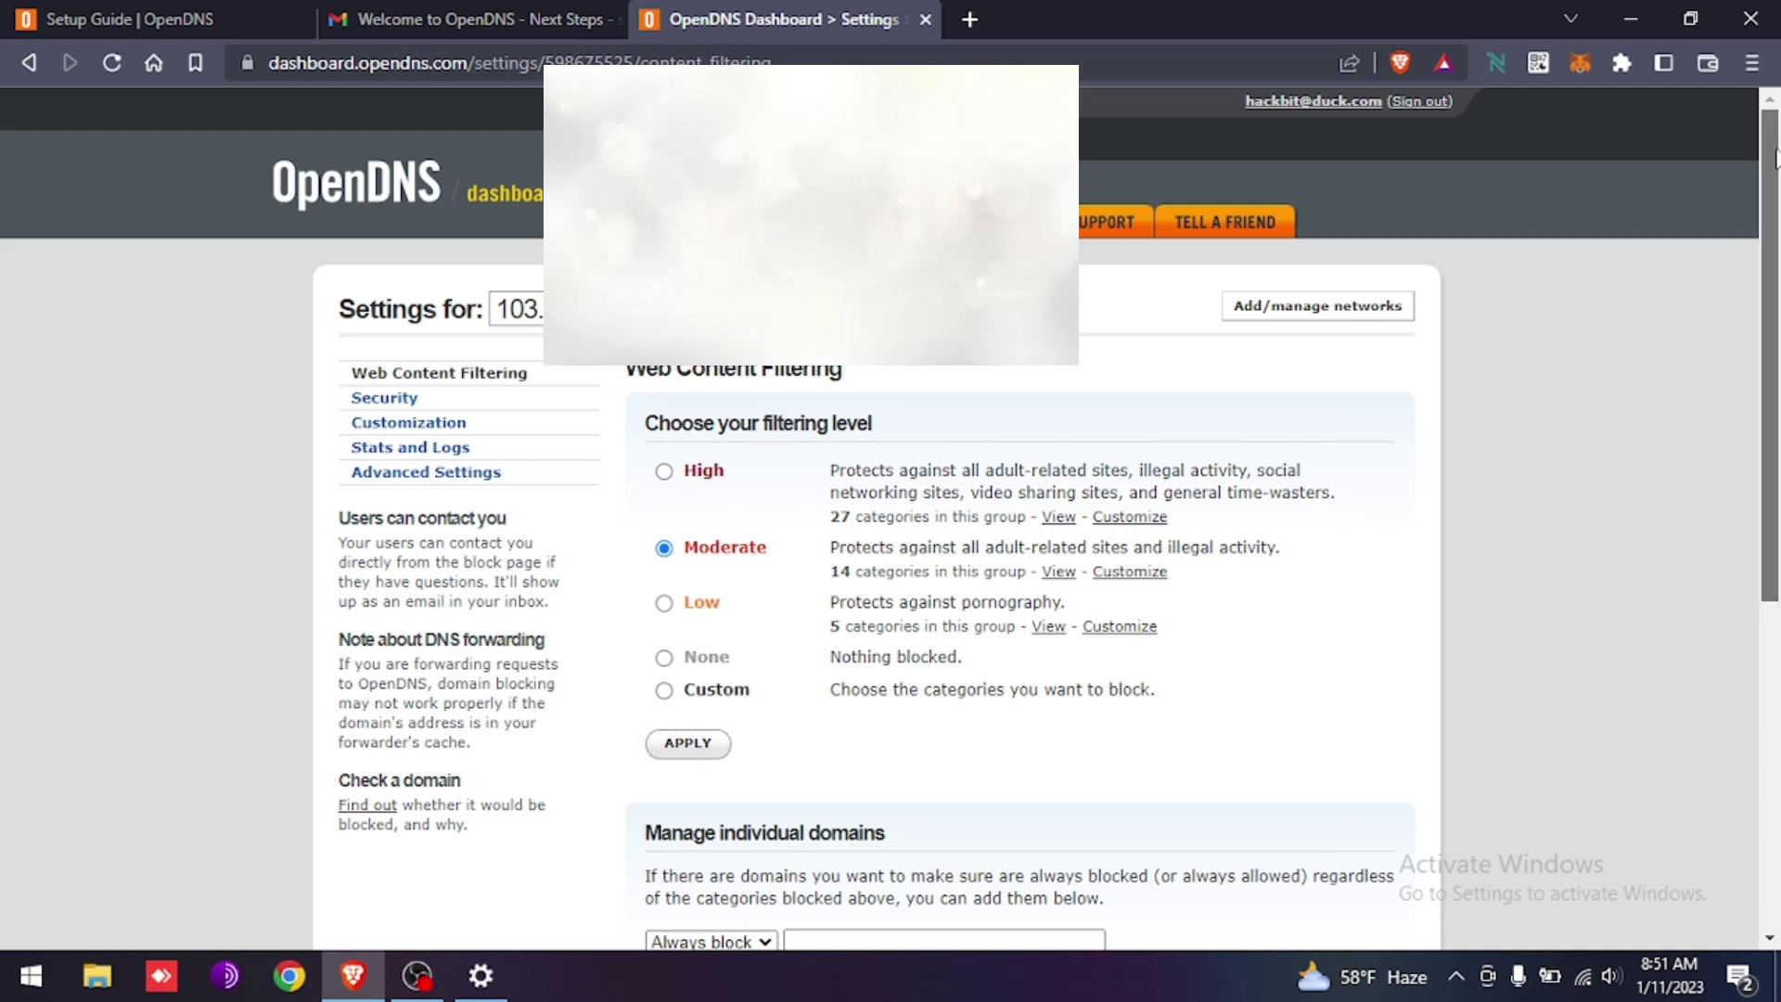
pyautogui.moveTo(1777, 139); pyautogui.dragTo(1775, 160)
pyautogui.moveTo(1775, 160); pyautogui.dragTo(1771, 324)
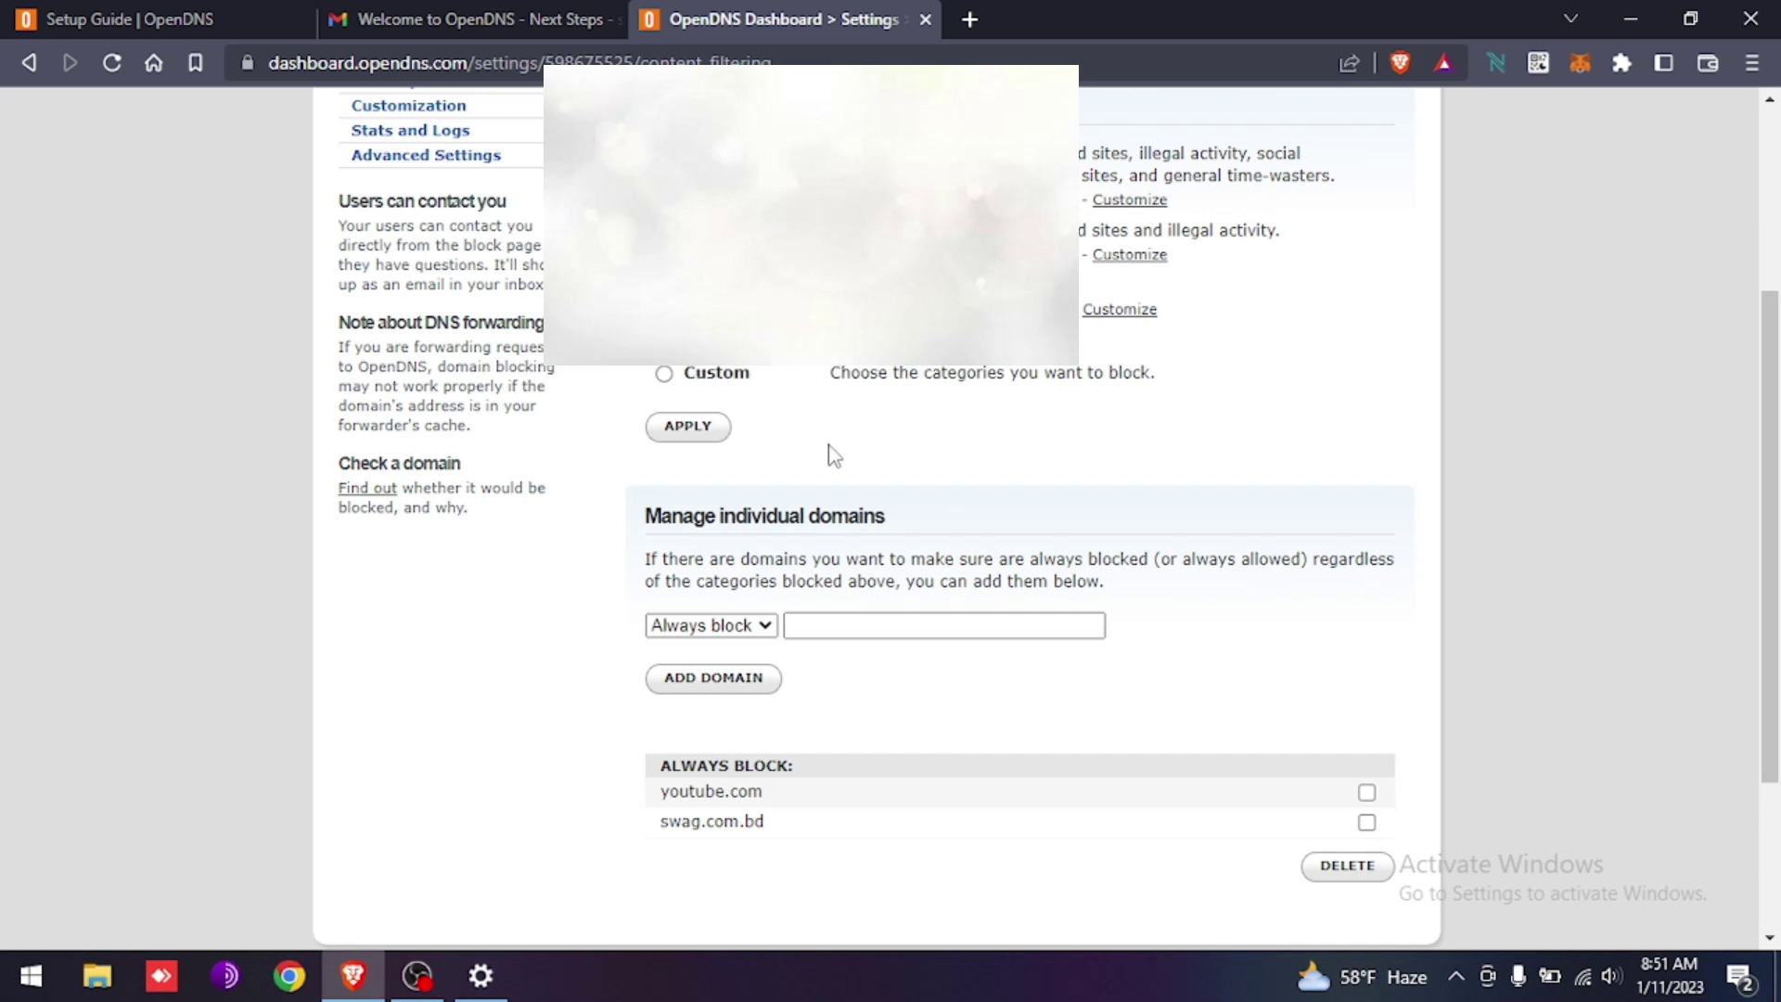
pyautogui.moveTo(1776, 417); pyautogui.dragTo(1776, 239)
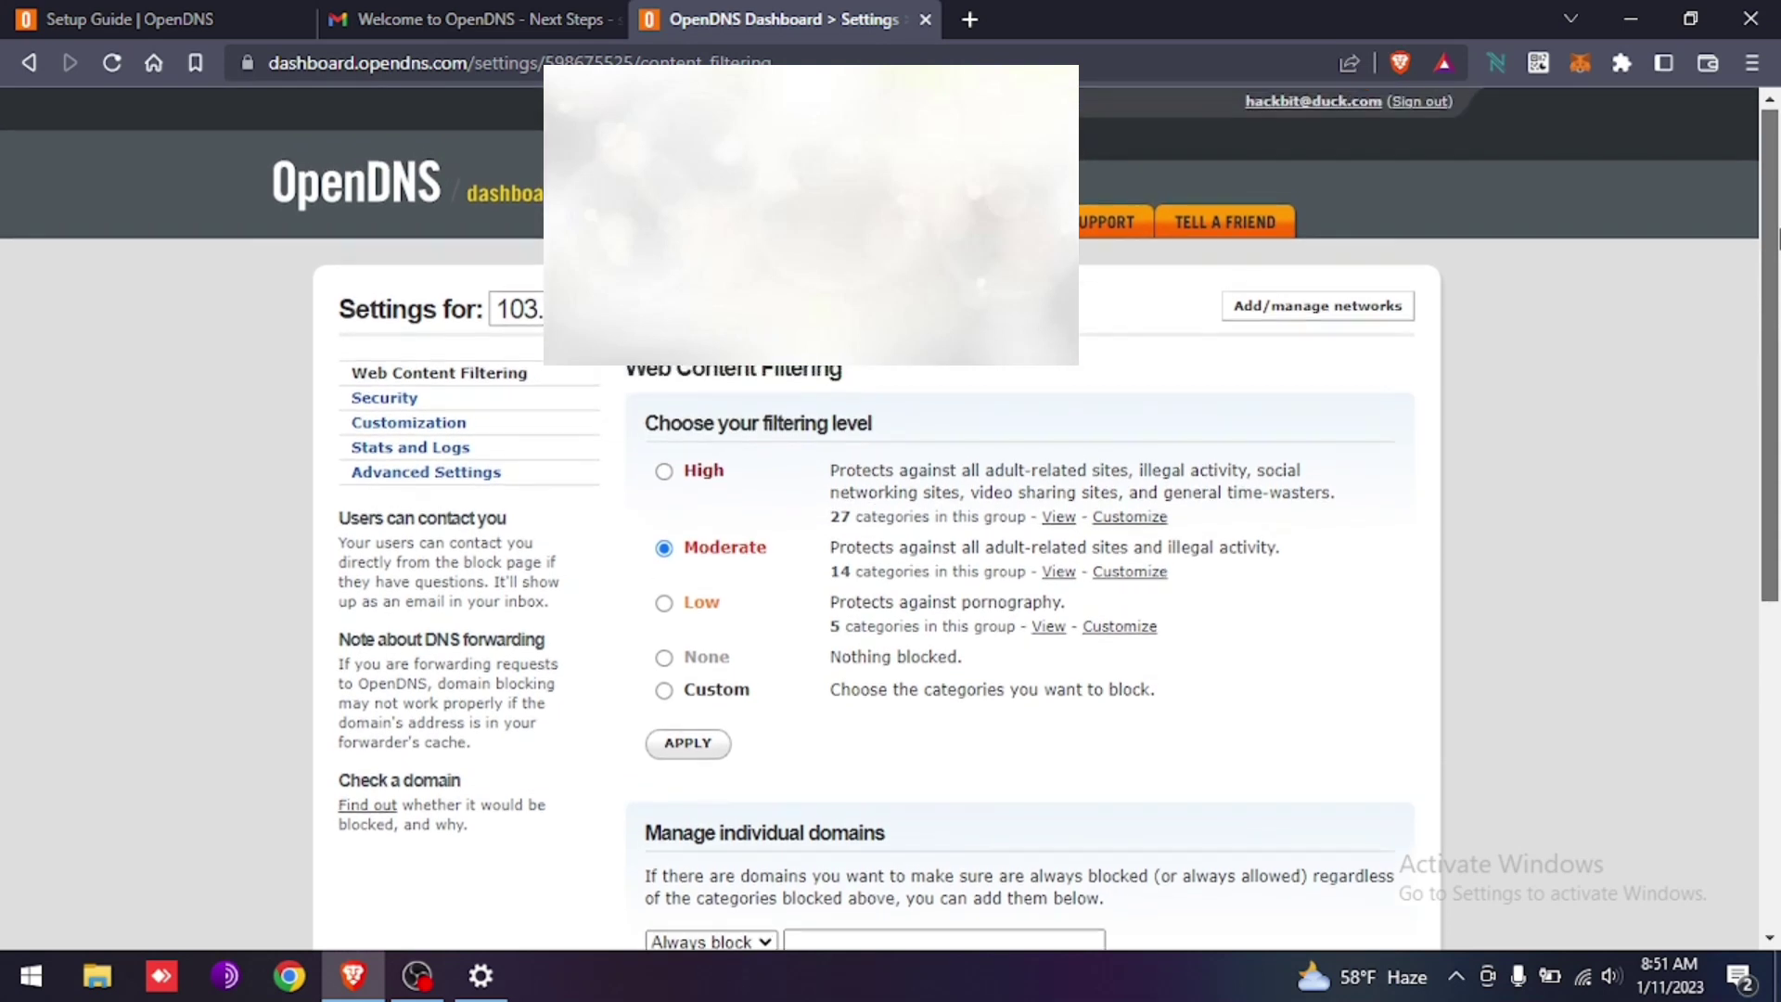